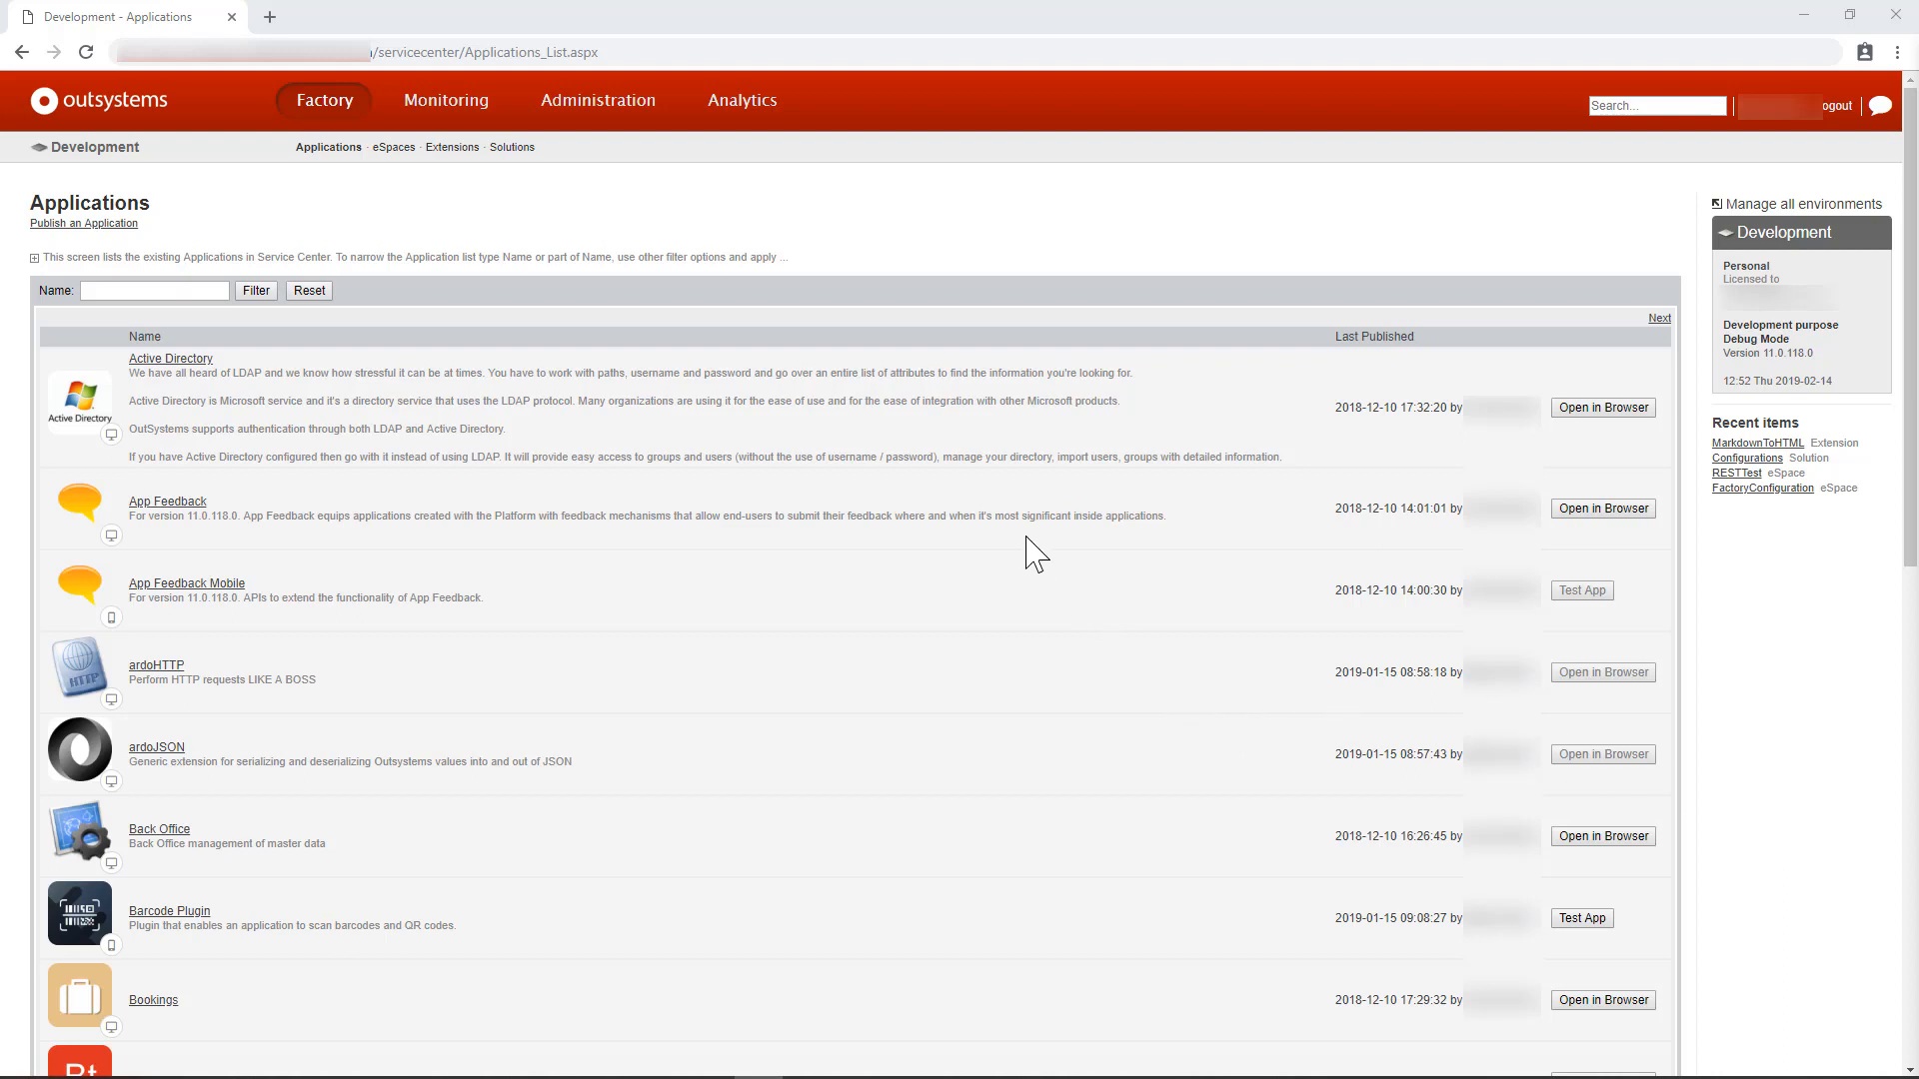
Start a new database connection in the environment administration, named Northwind, with SQL Server / Azure SQL as the DBMS
left_click(612, 109)
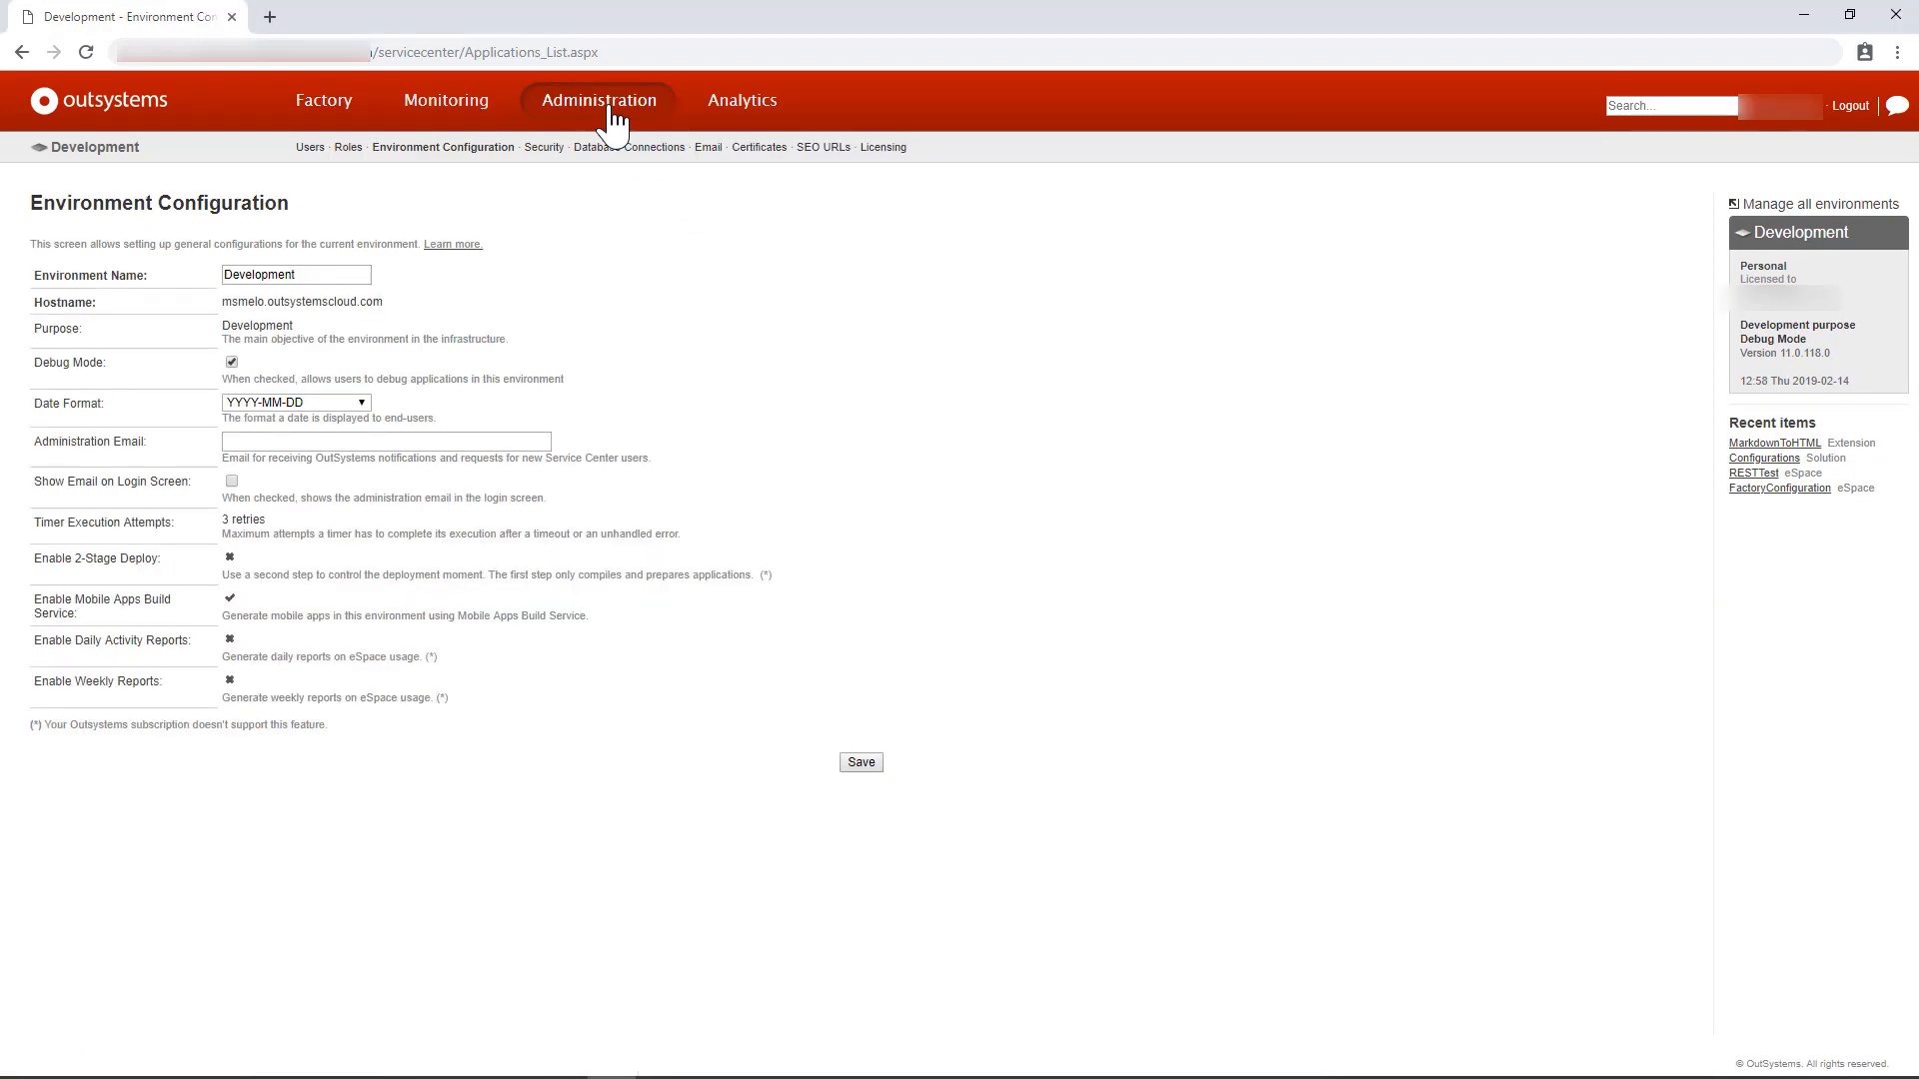
left_click(632, 150)
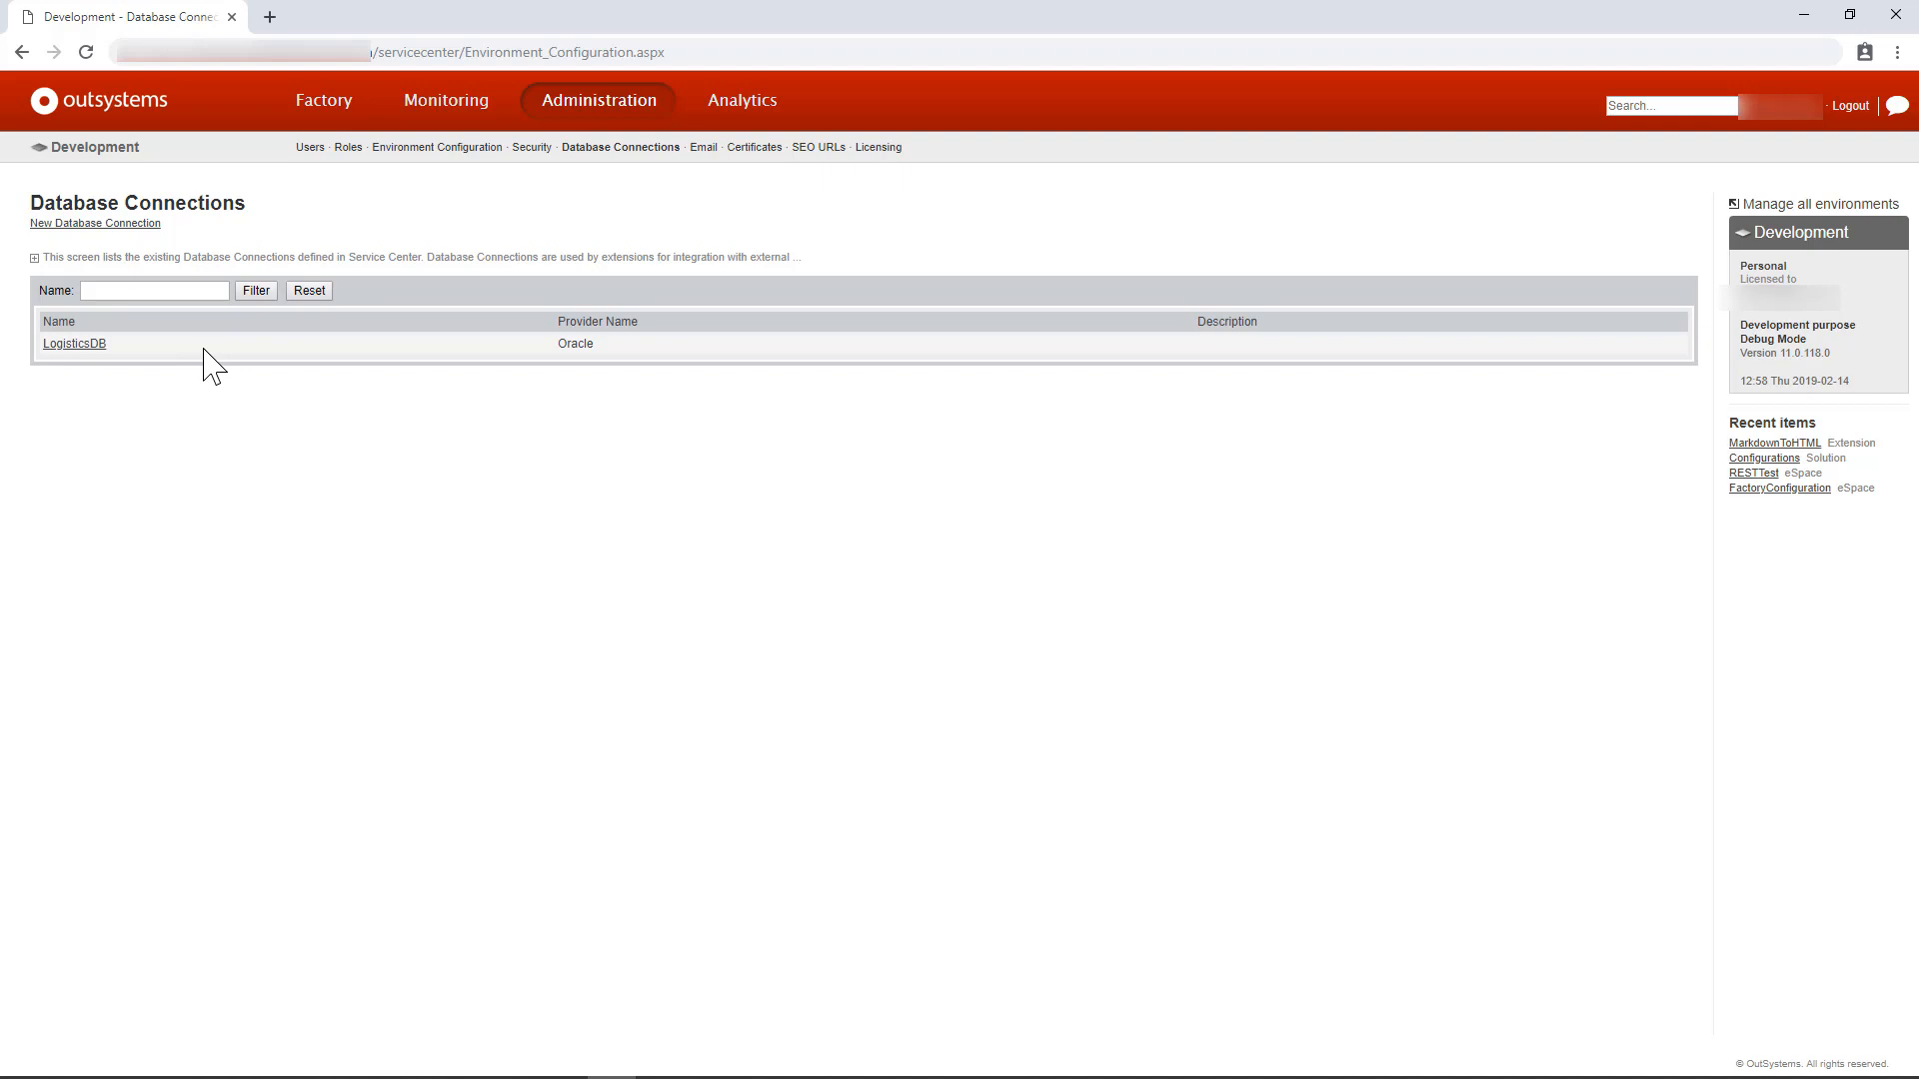
left_click(145, 230)
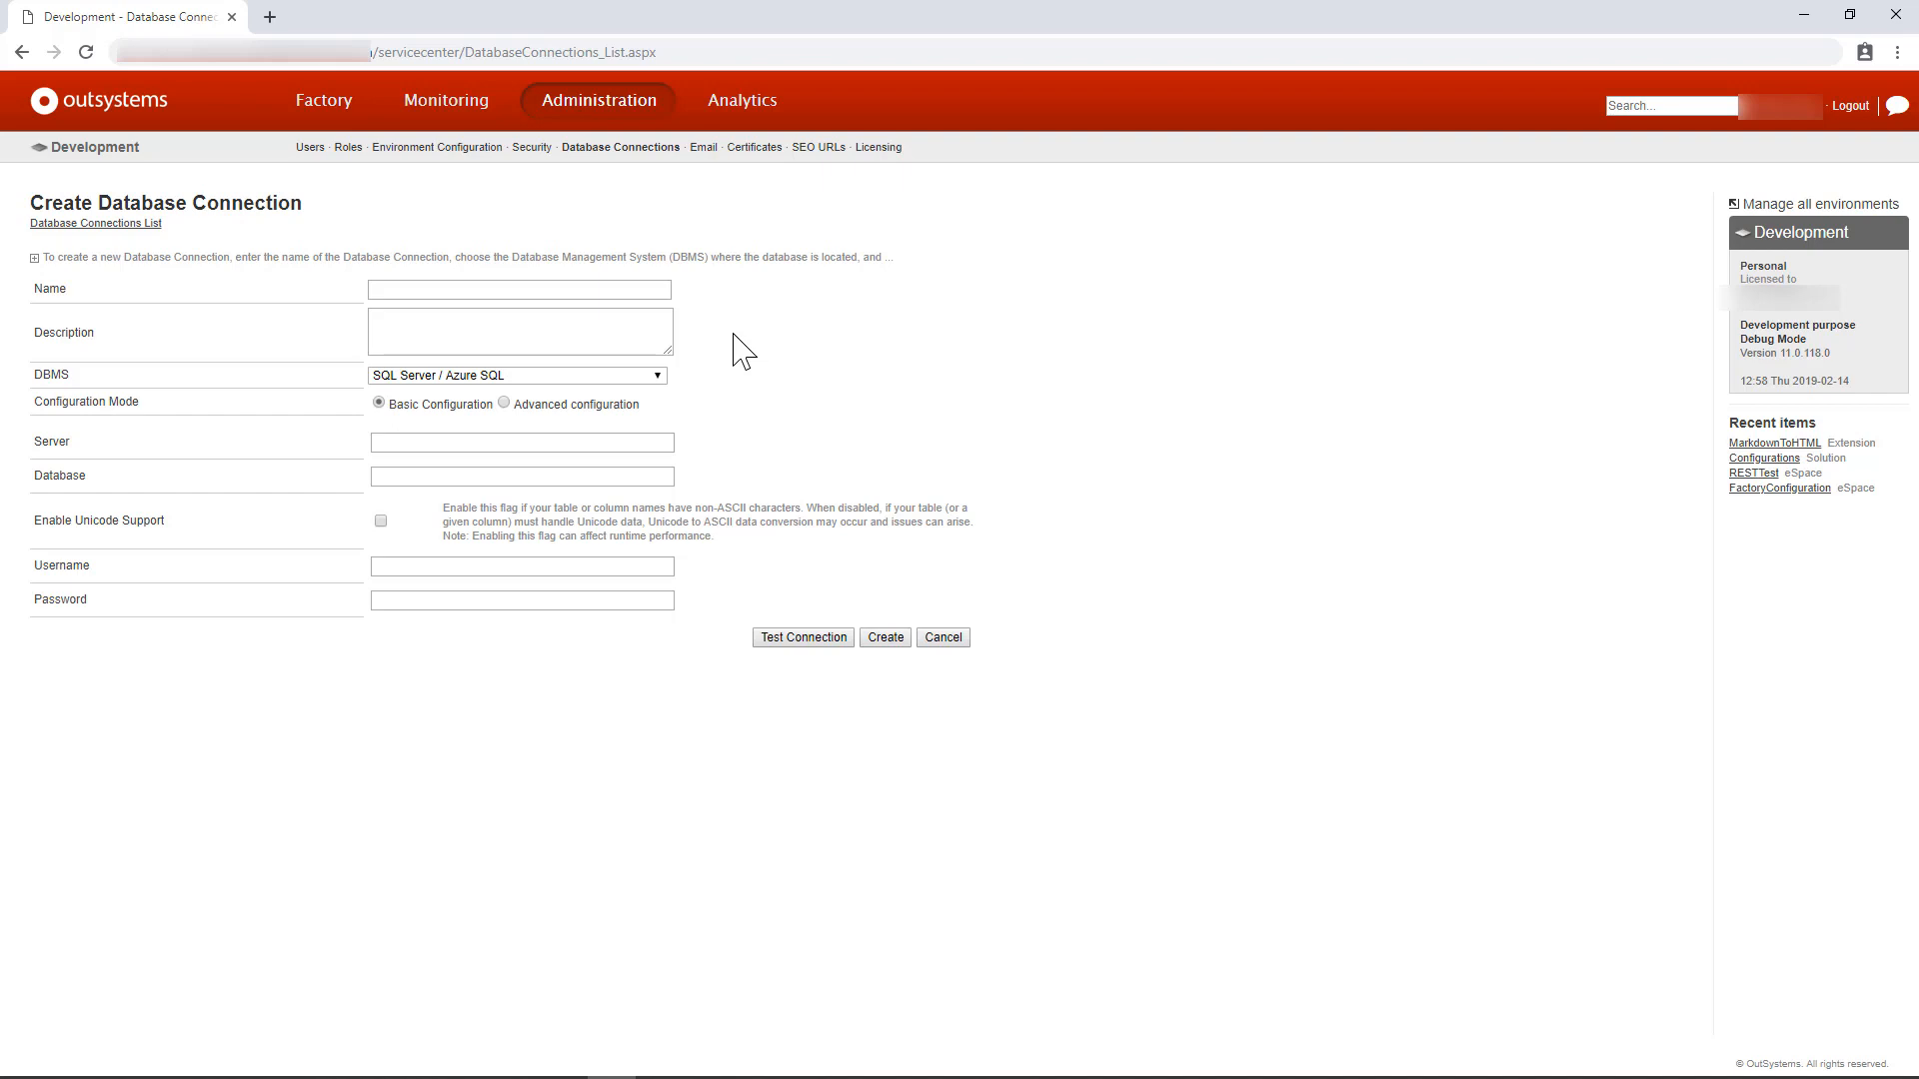
left_click(507, 290)
type("Northwind")
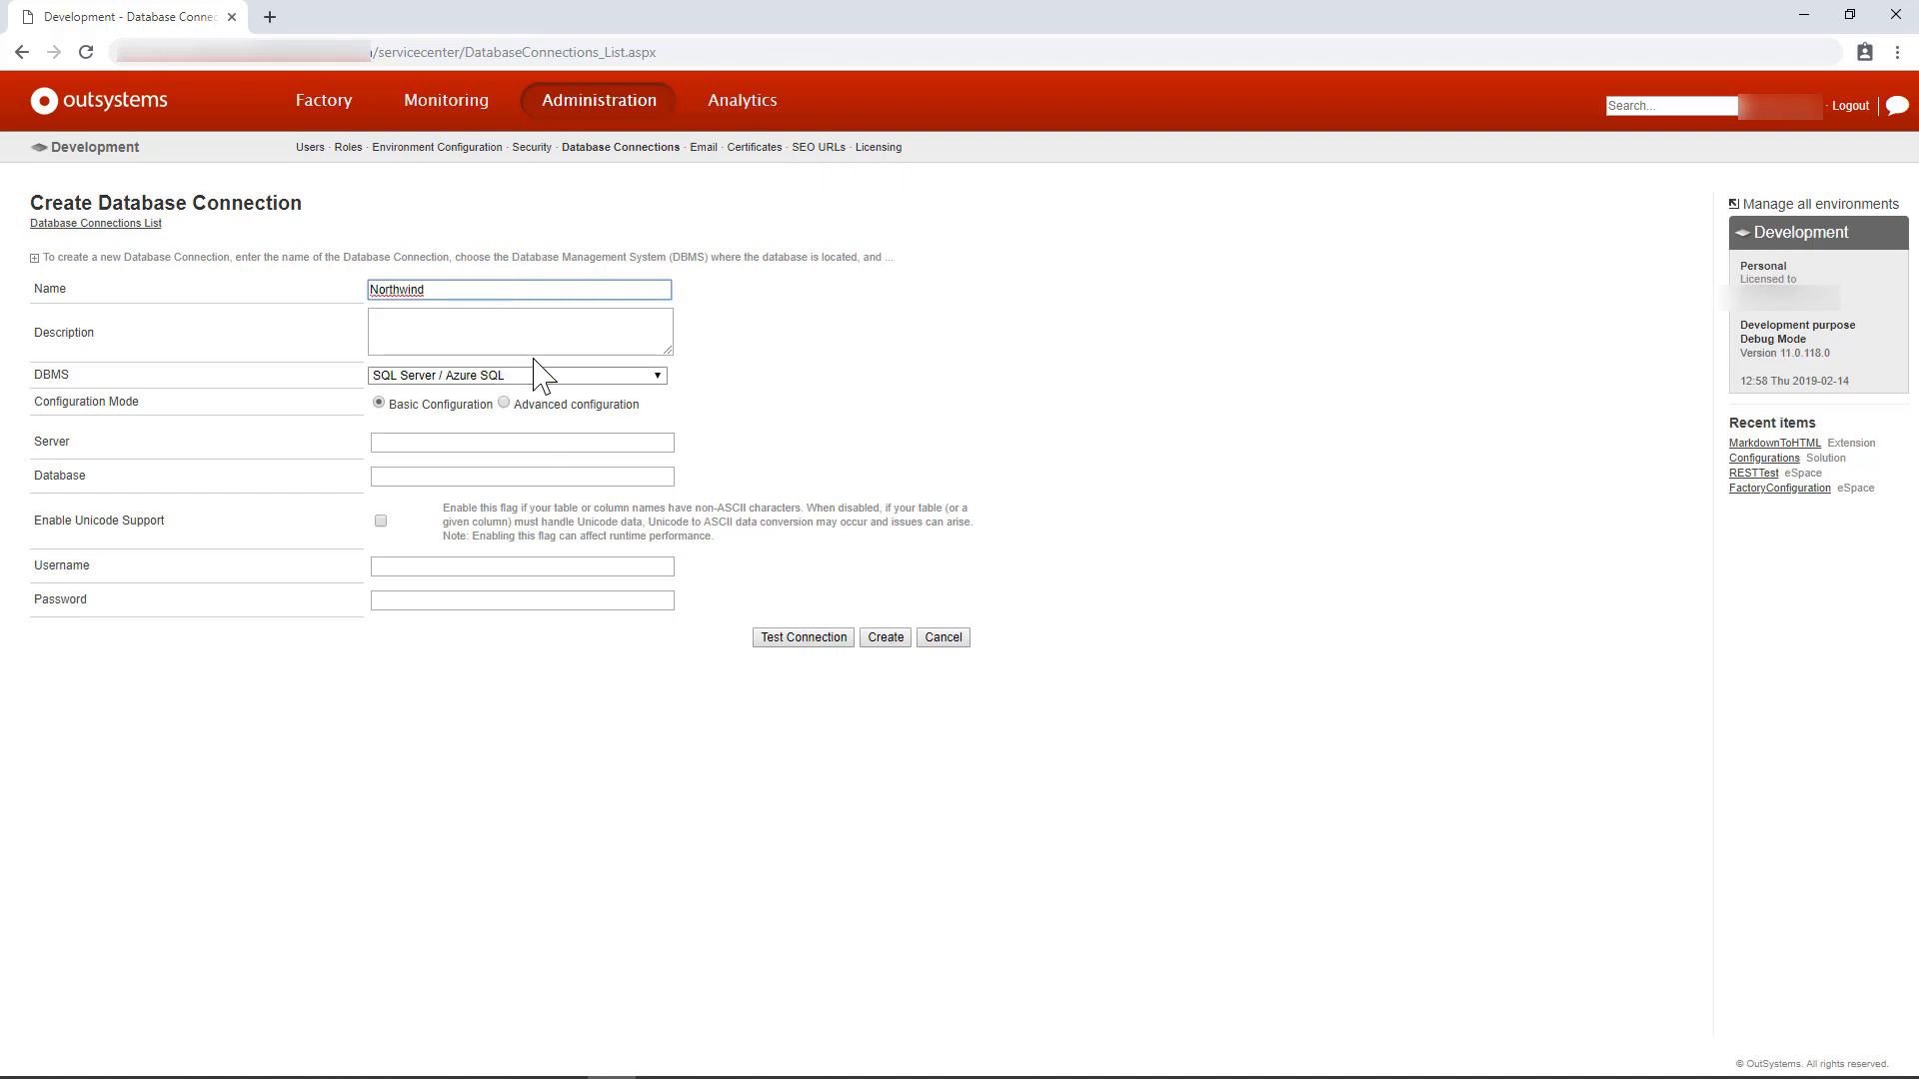
left_click(523, 334)
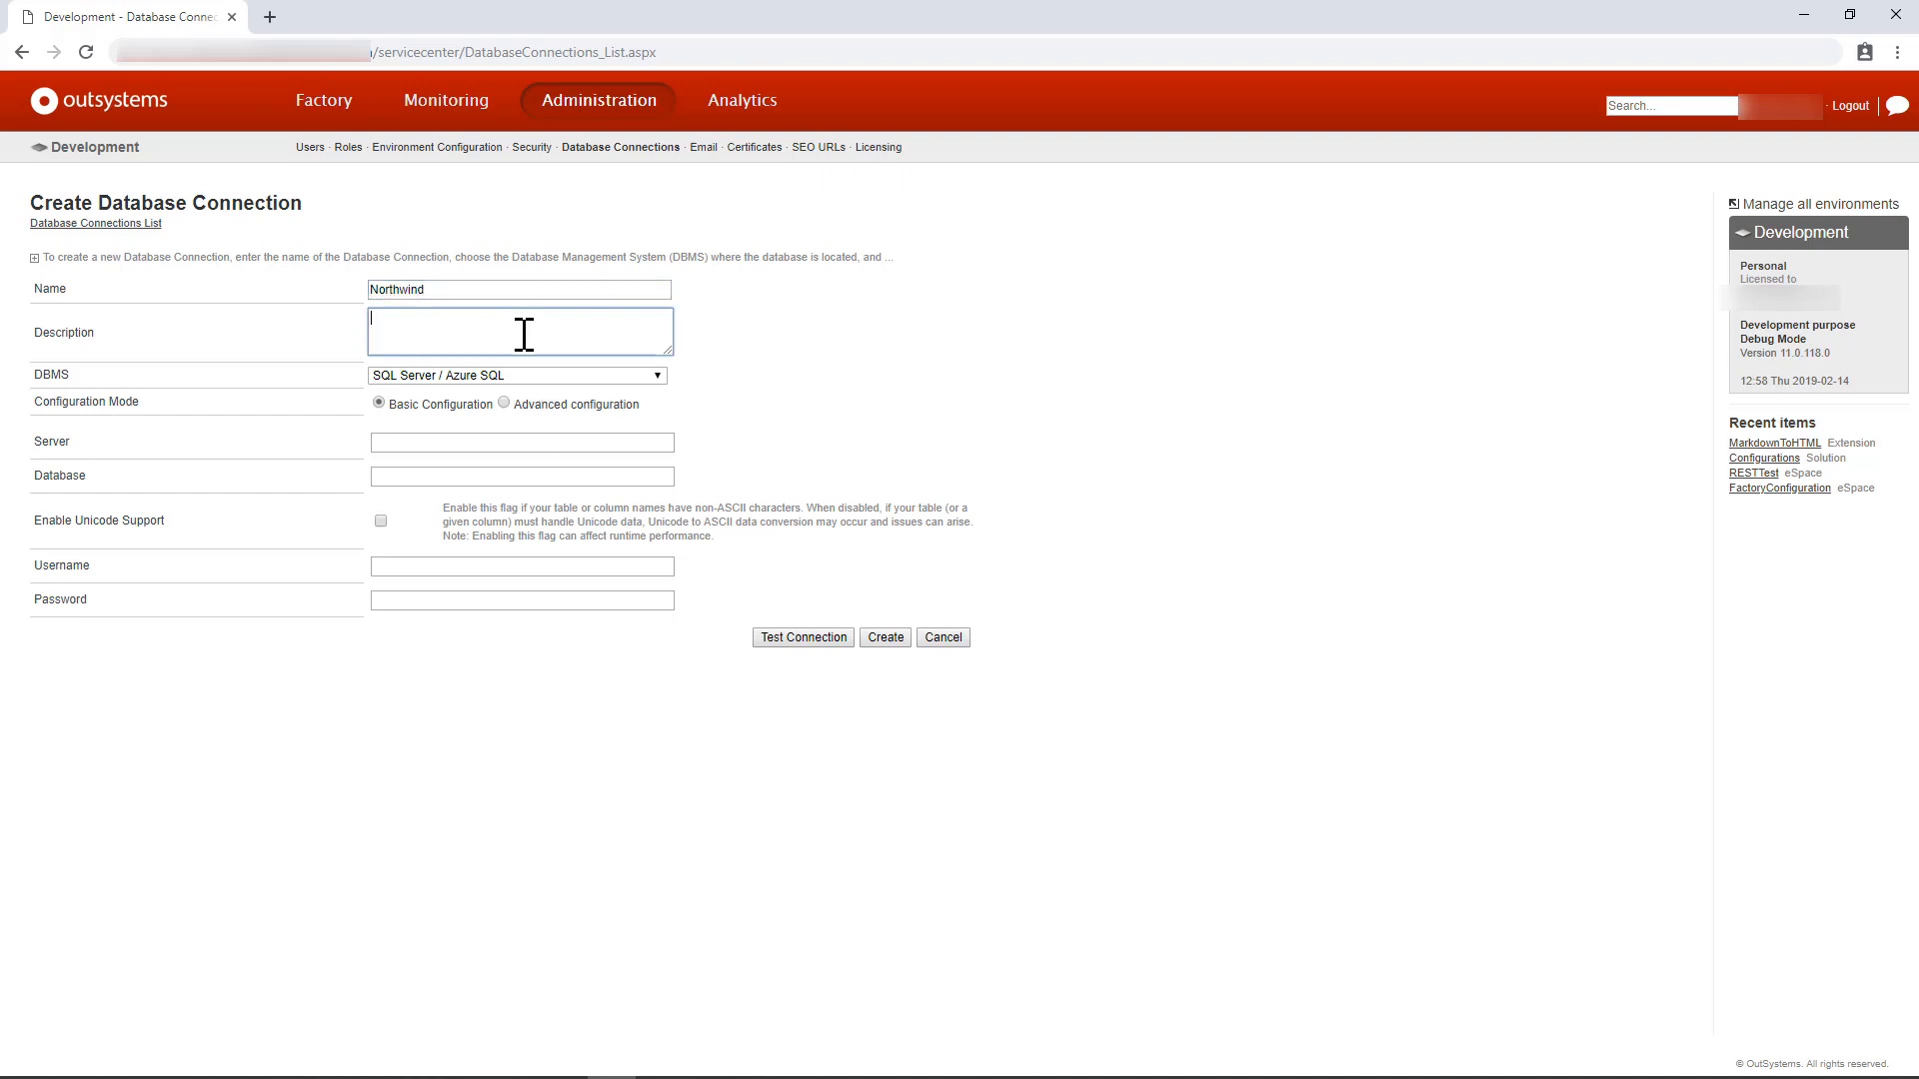
left_click(661, 376)
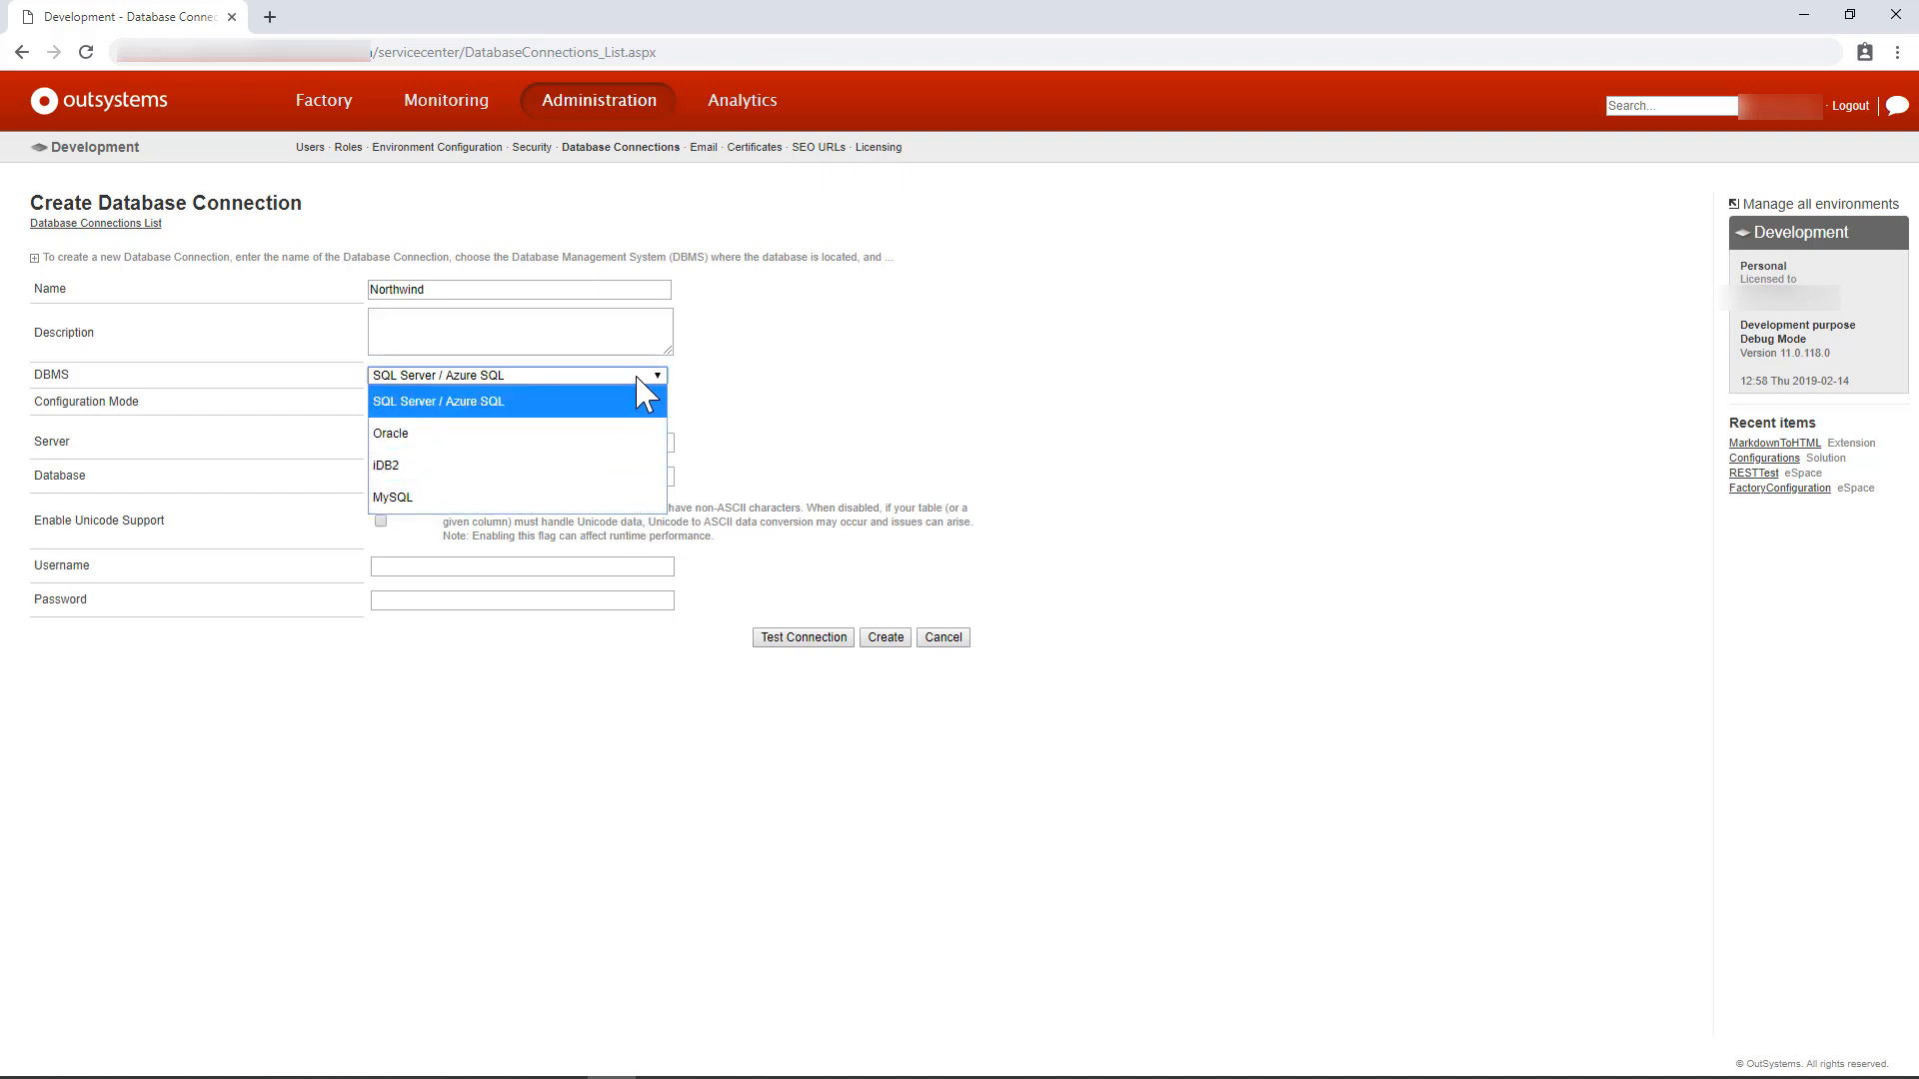
left_click(637, 377)
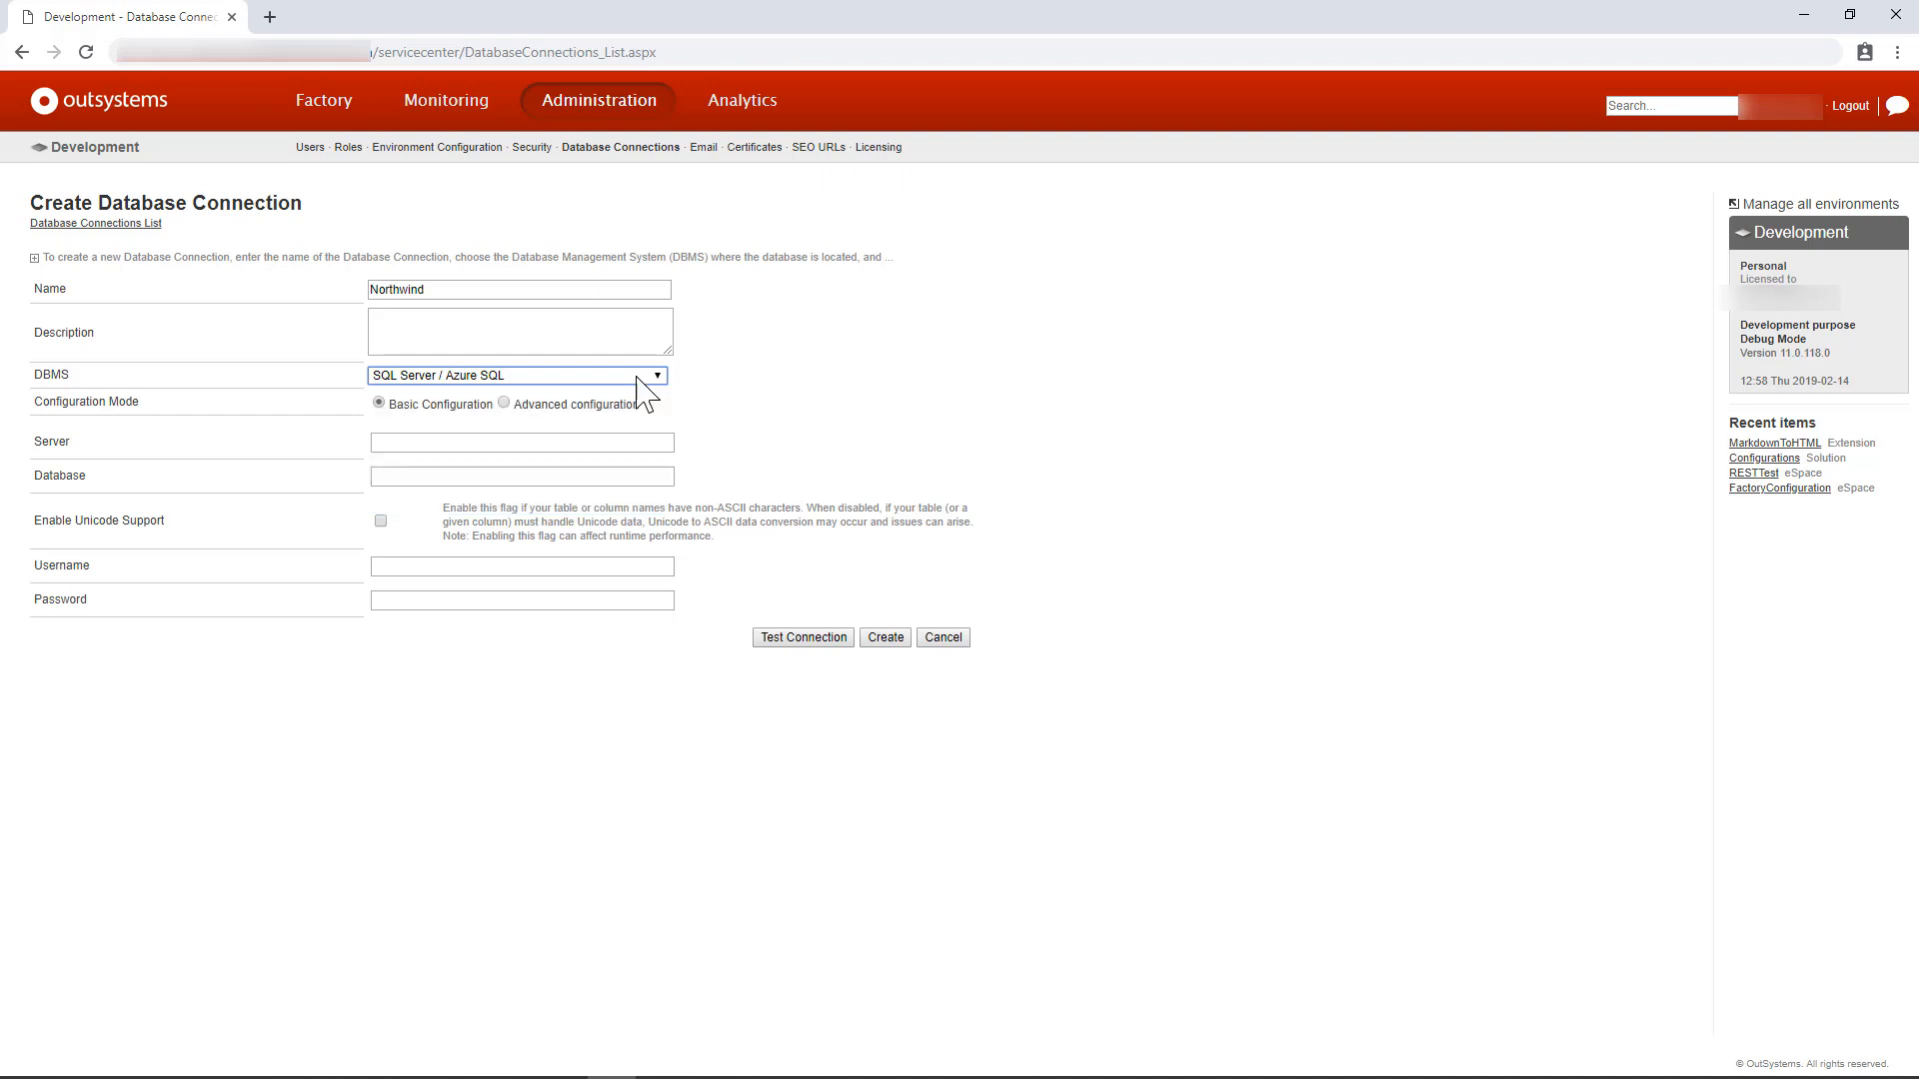
Paste the amazonaws.com host address as the connection's server and set its database to Northwind
left_click(393, 446)
key("ctrl+v")
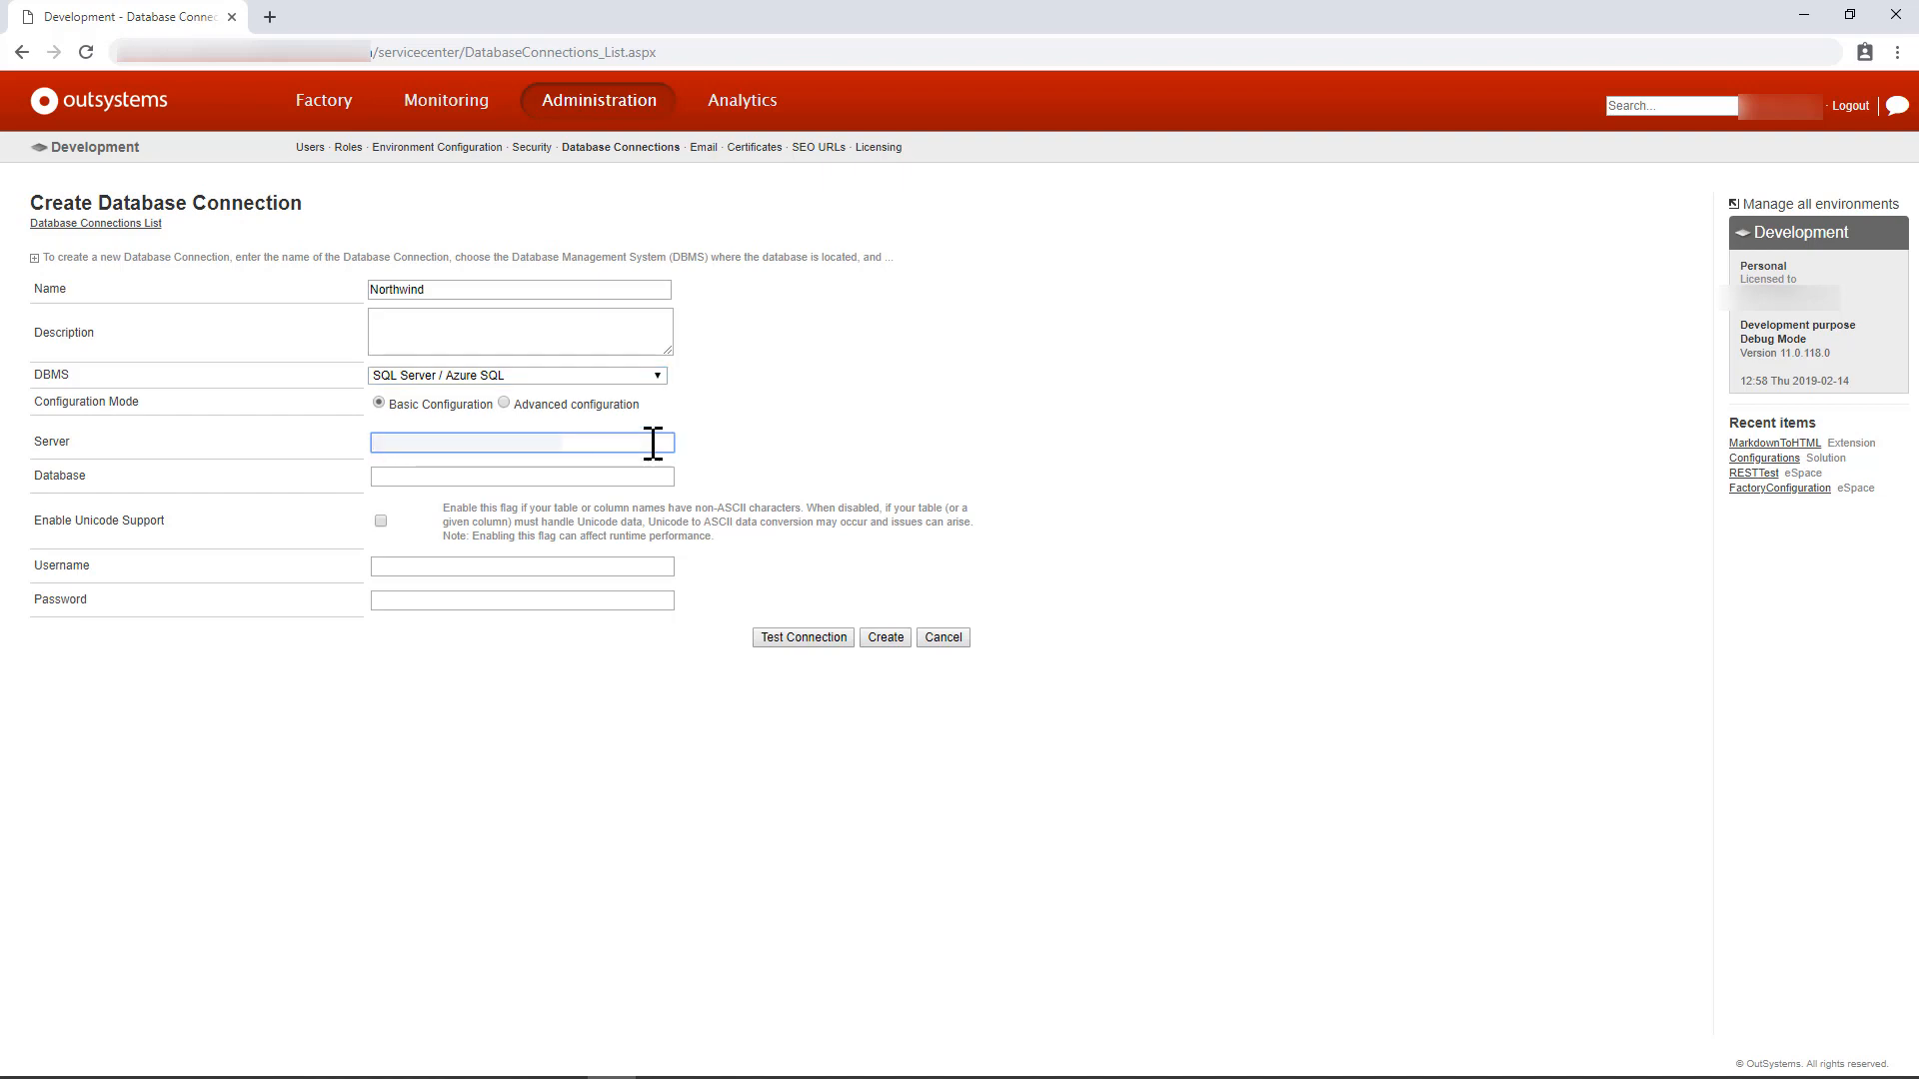
key("ctrl+v")
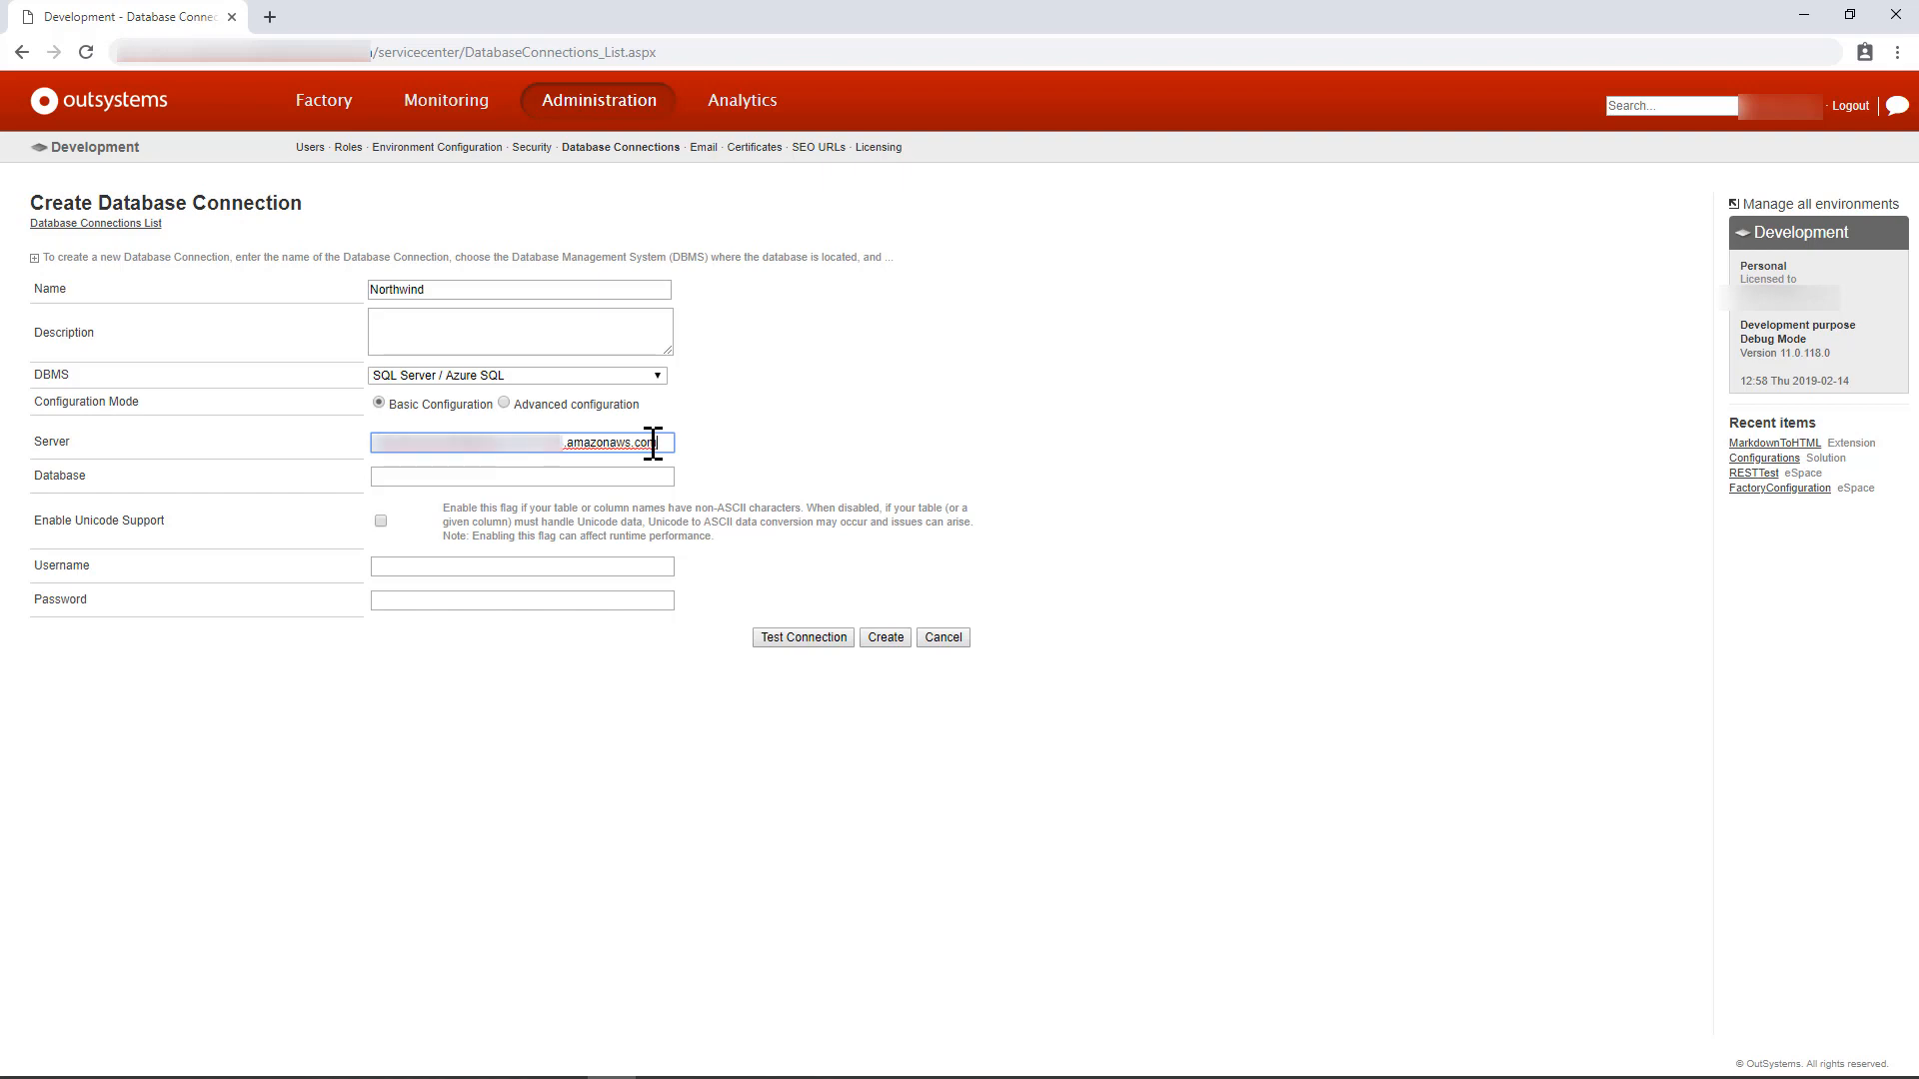
left_click(536, 478)
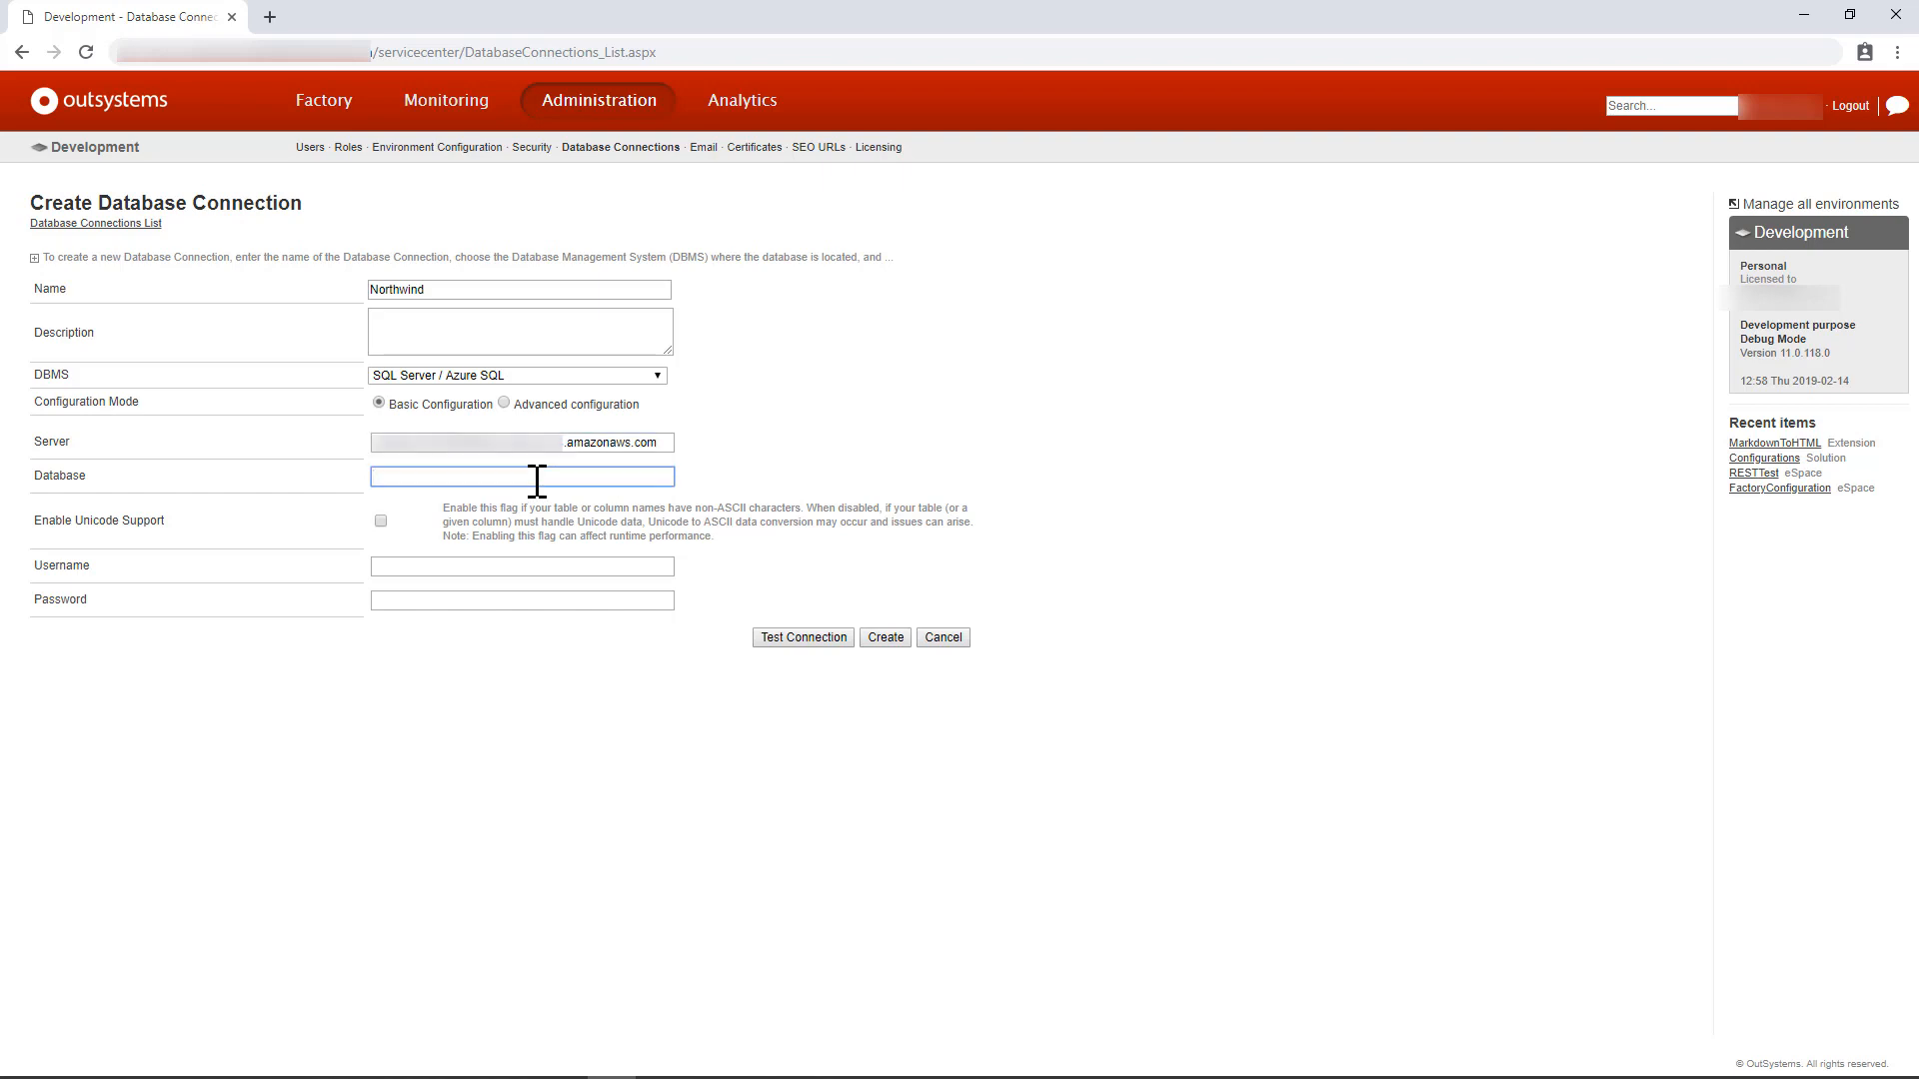
type("Northwind")
Enter demosa as the connection's username and fill in the database password
left_click(409, 566)
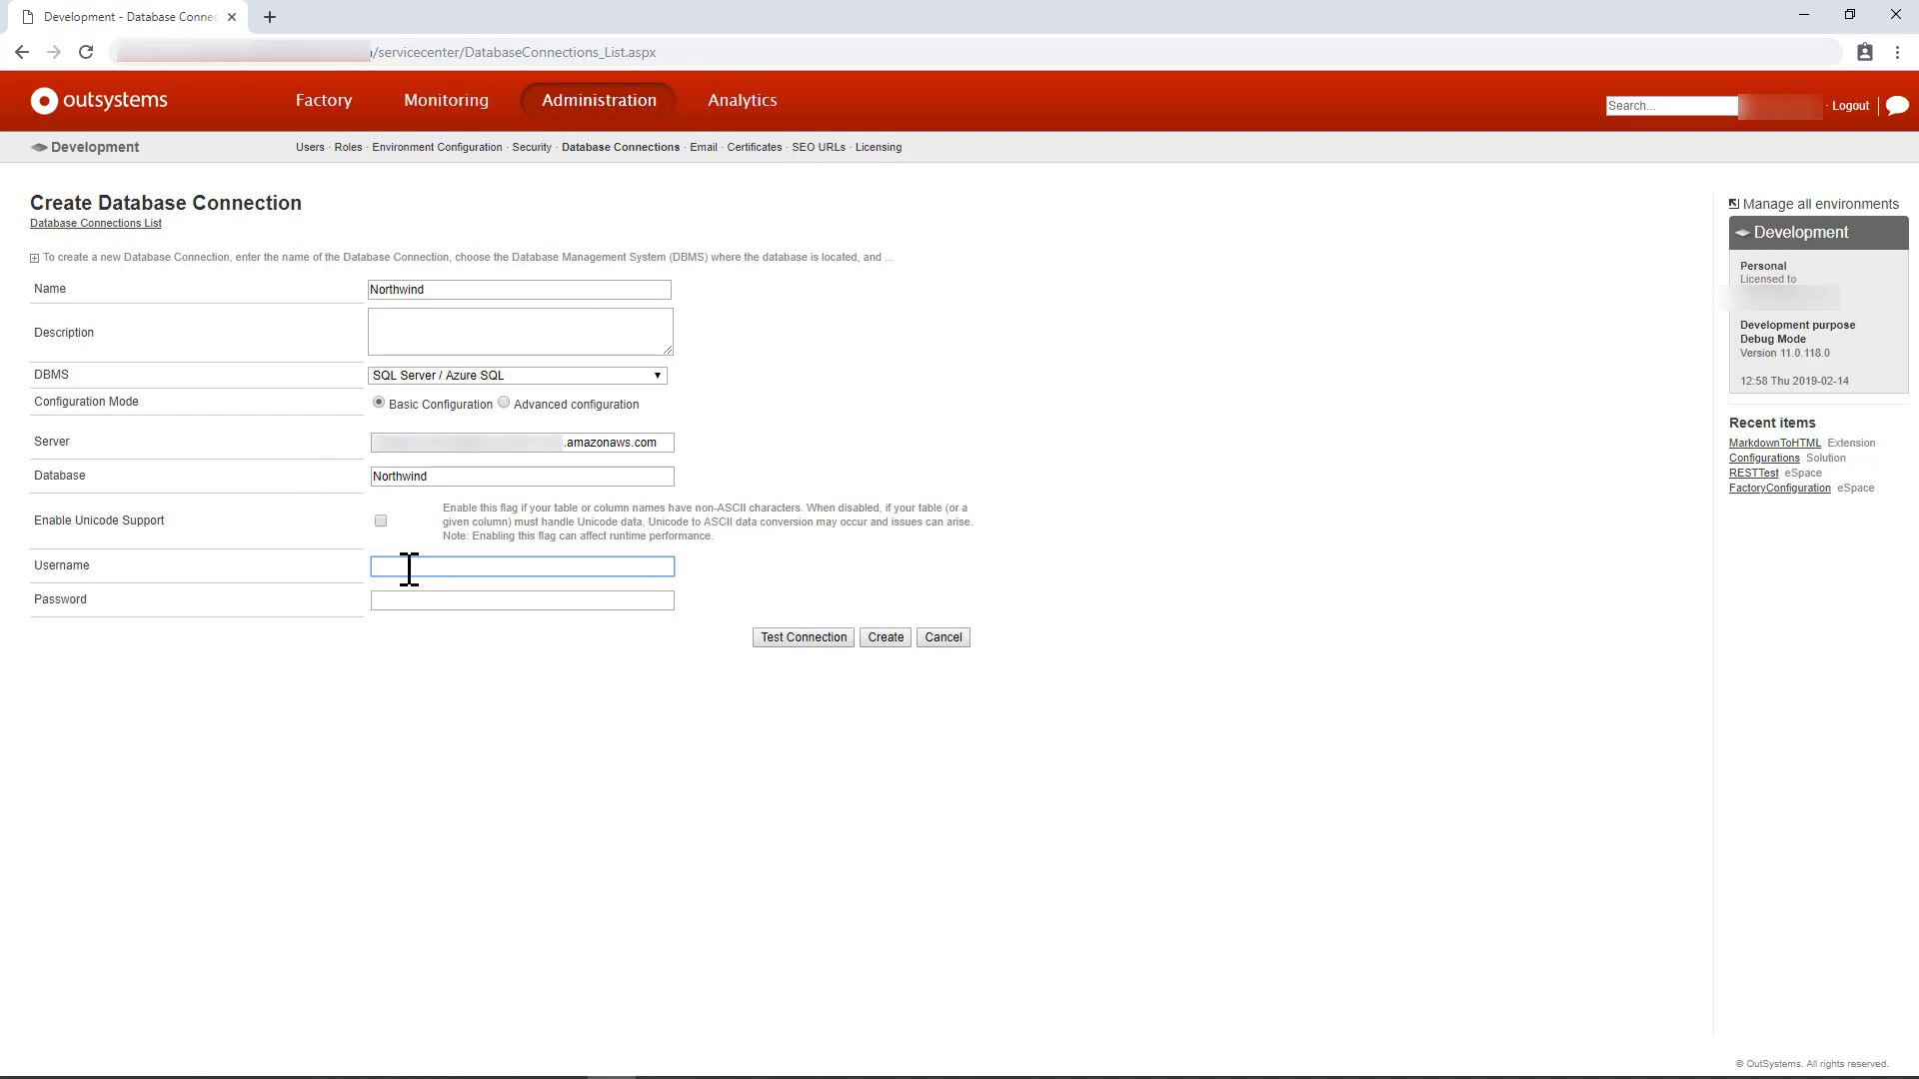
type("demosa")
key("Tab")
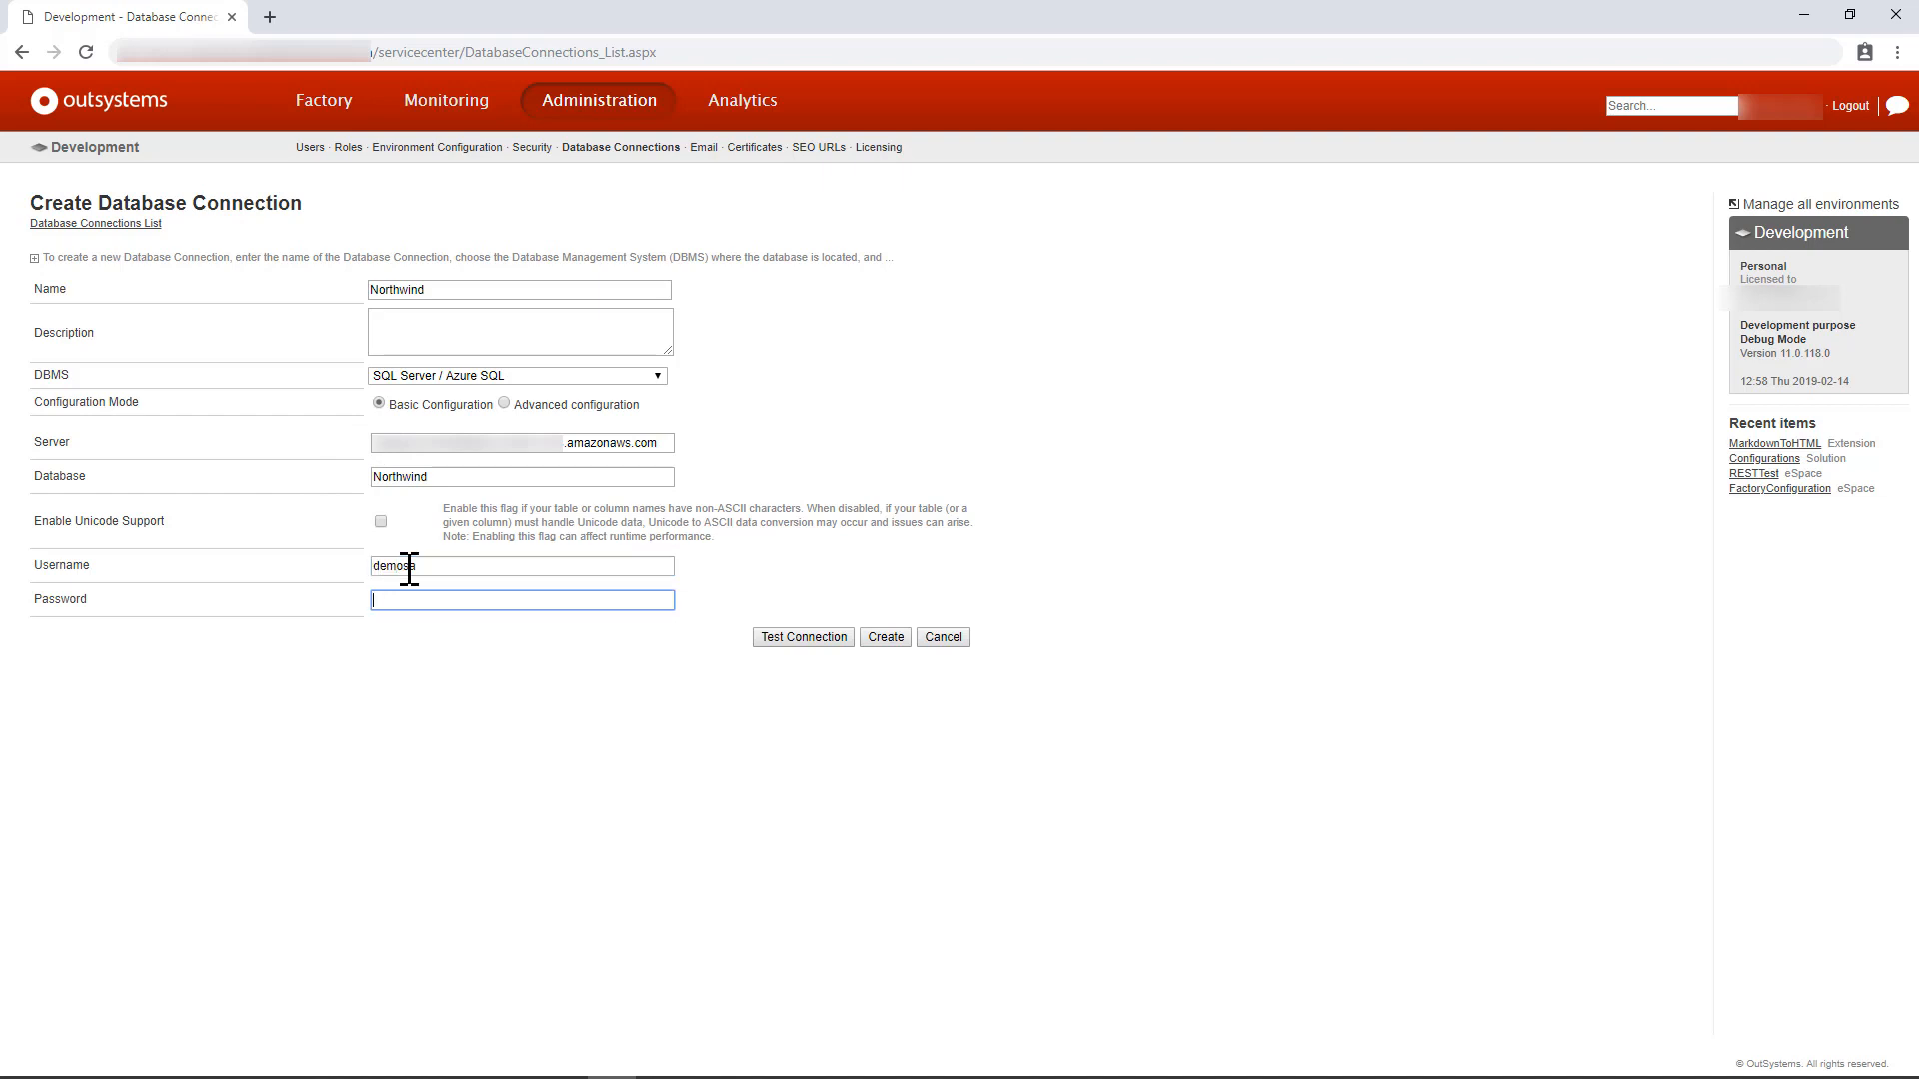
type("•••••••")
Test and create the Northwind database connection, returning to the list of database connections
left_click(842, 642)
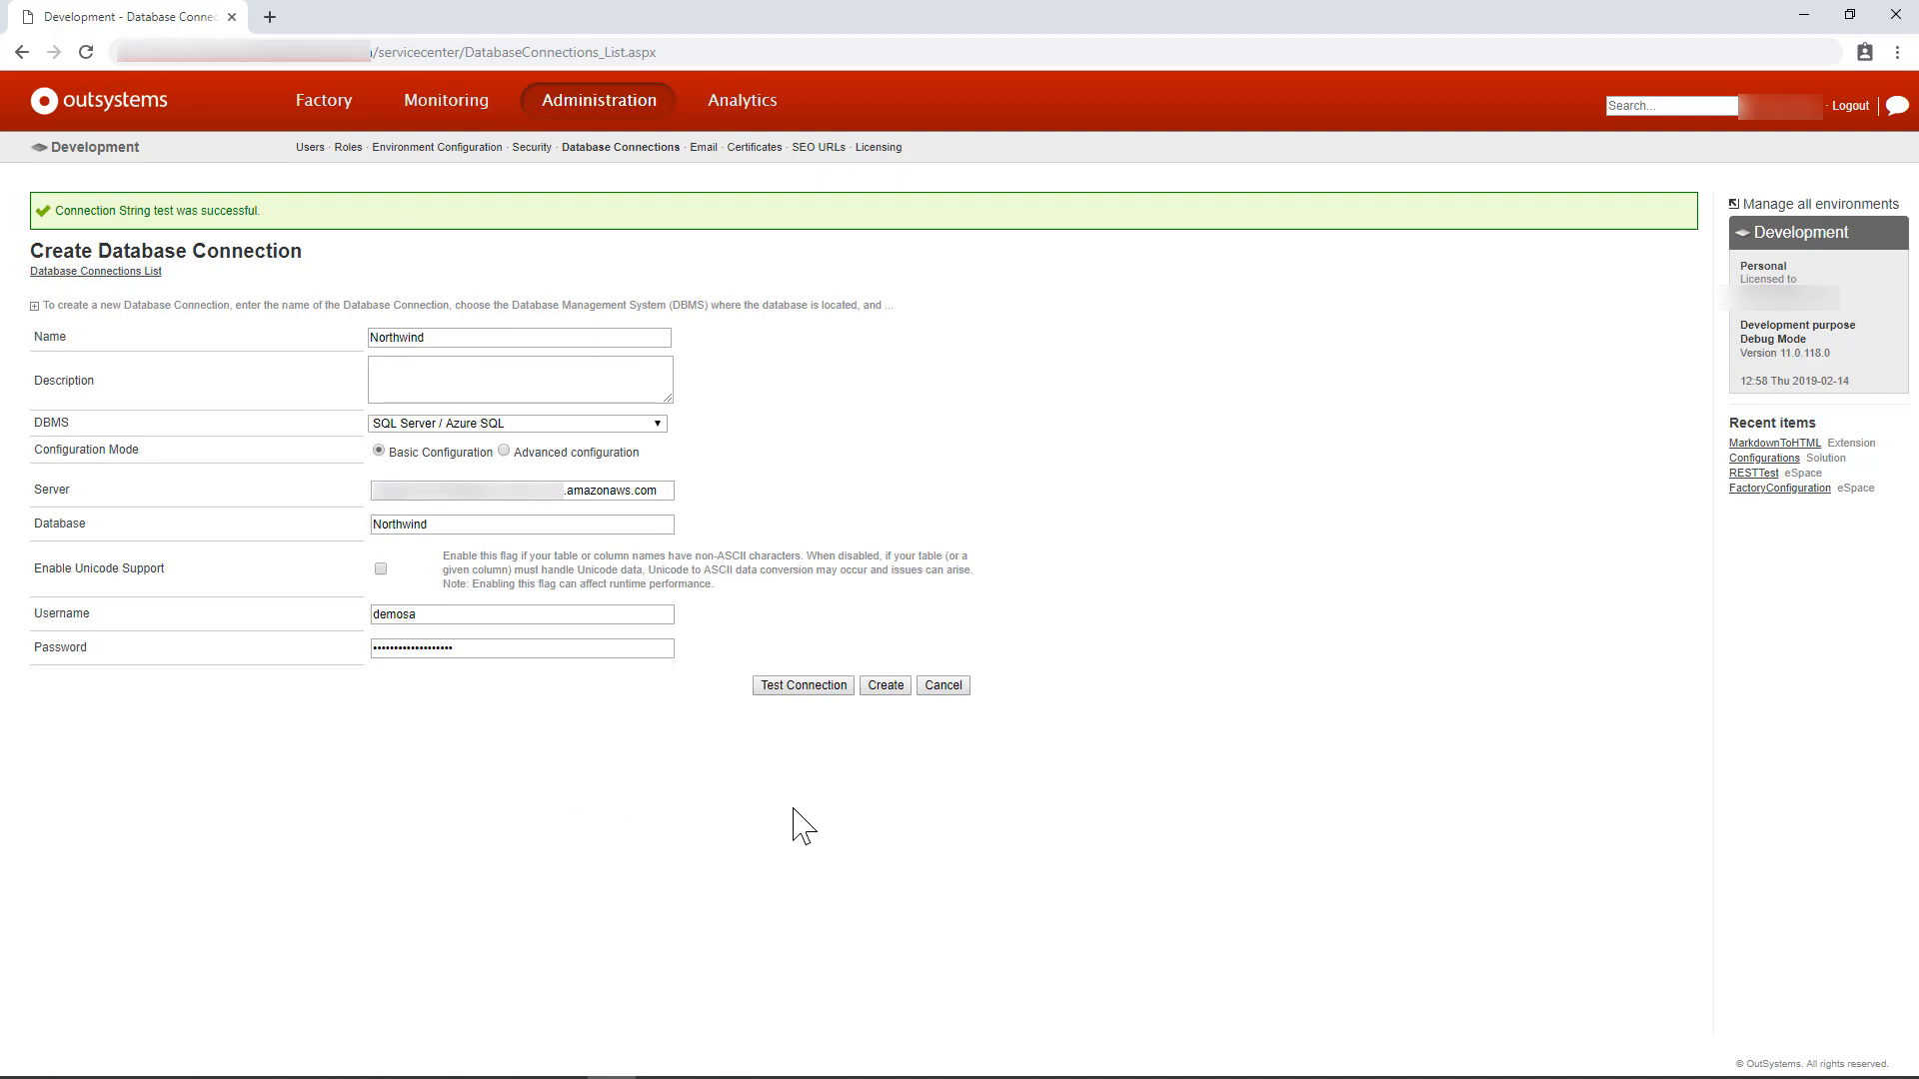
left_click(894, 688)
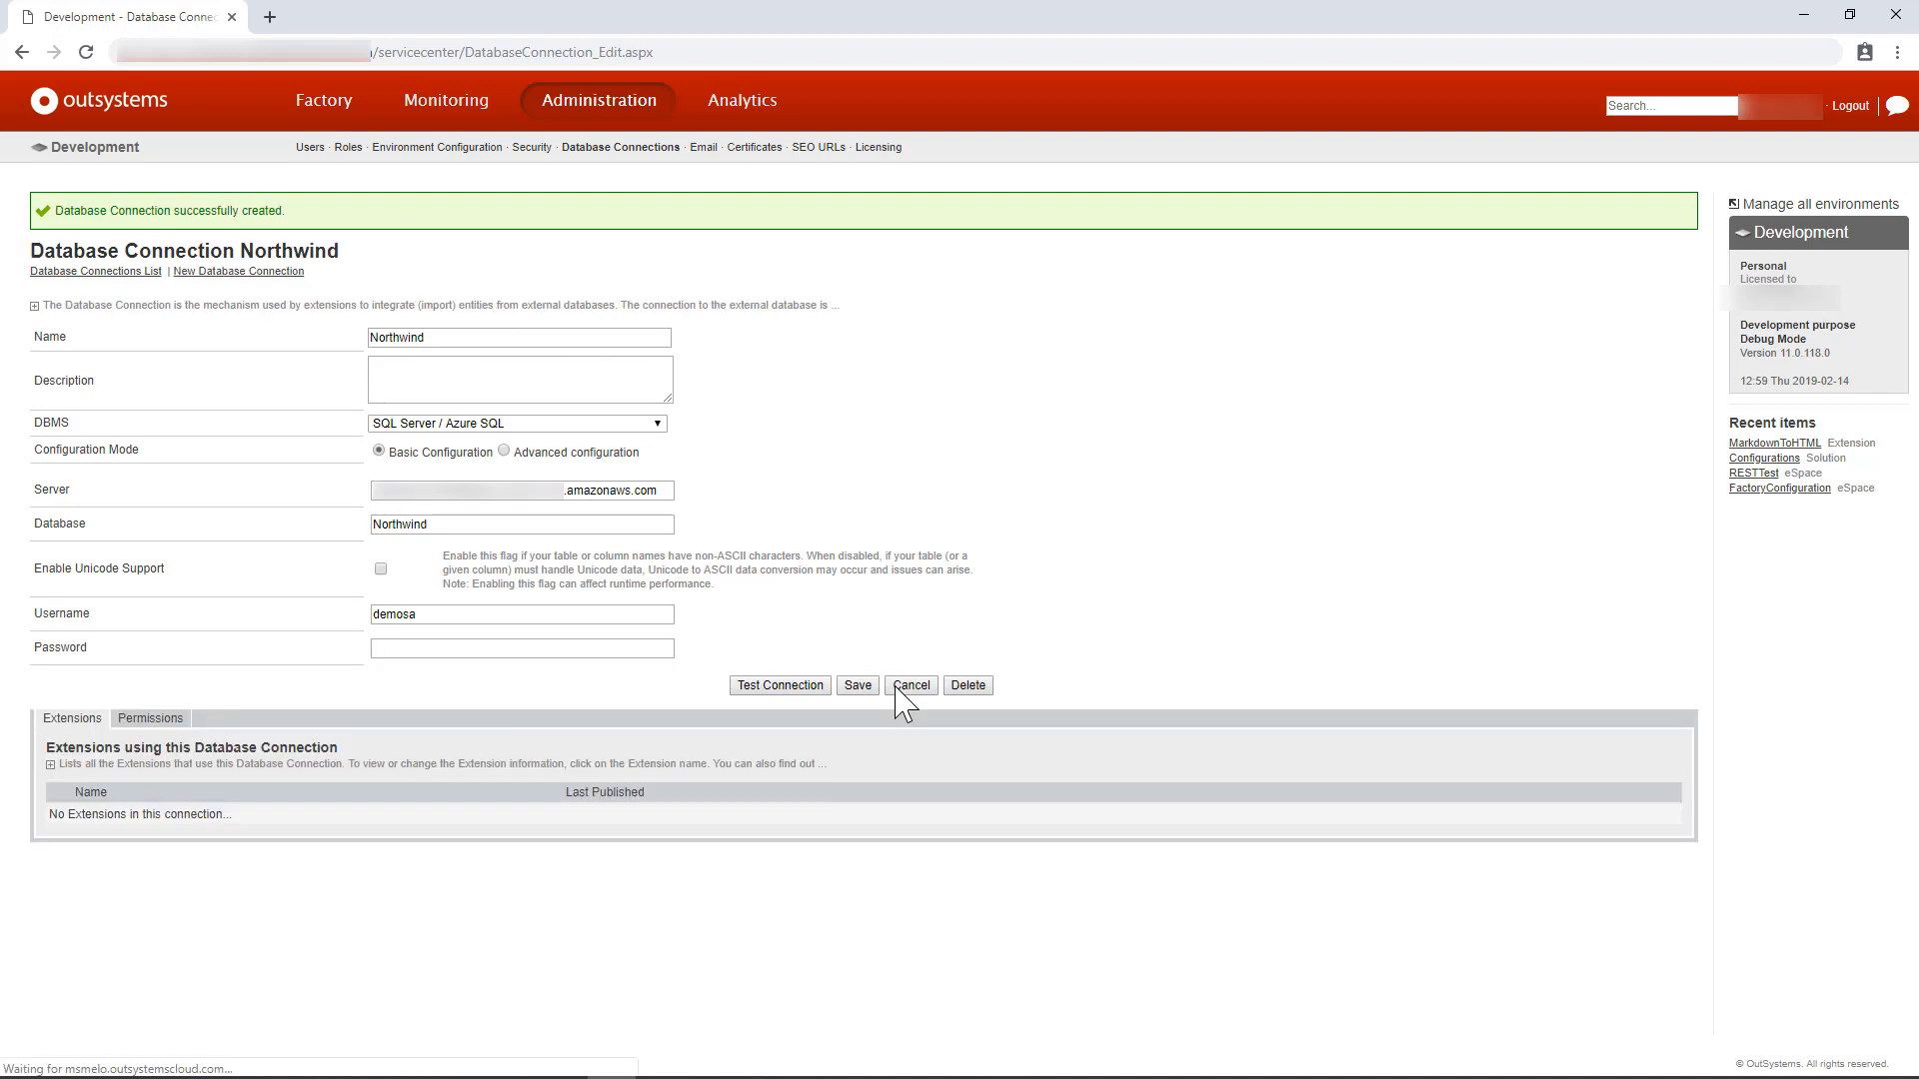
left_click(140, 277)
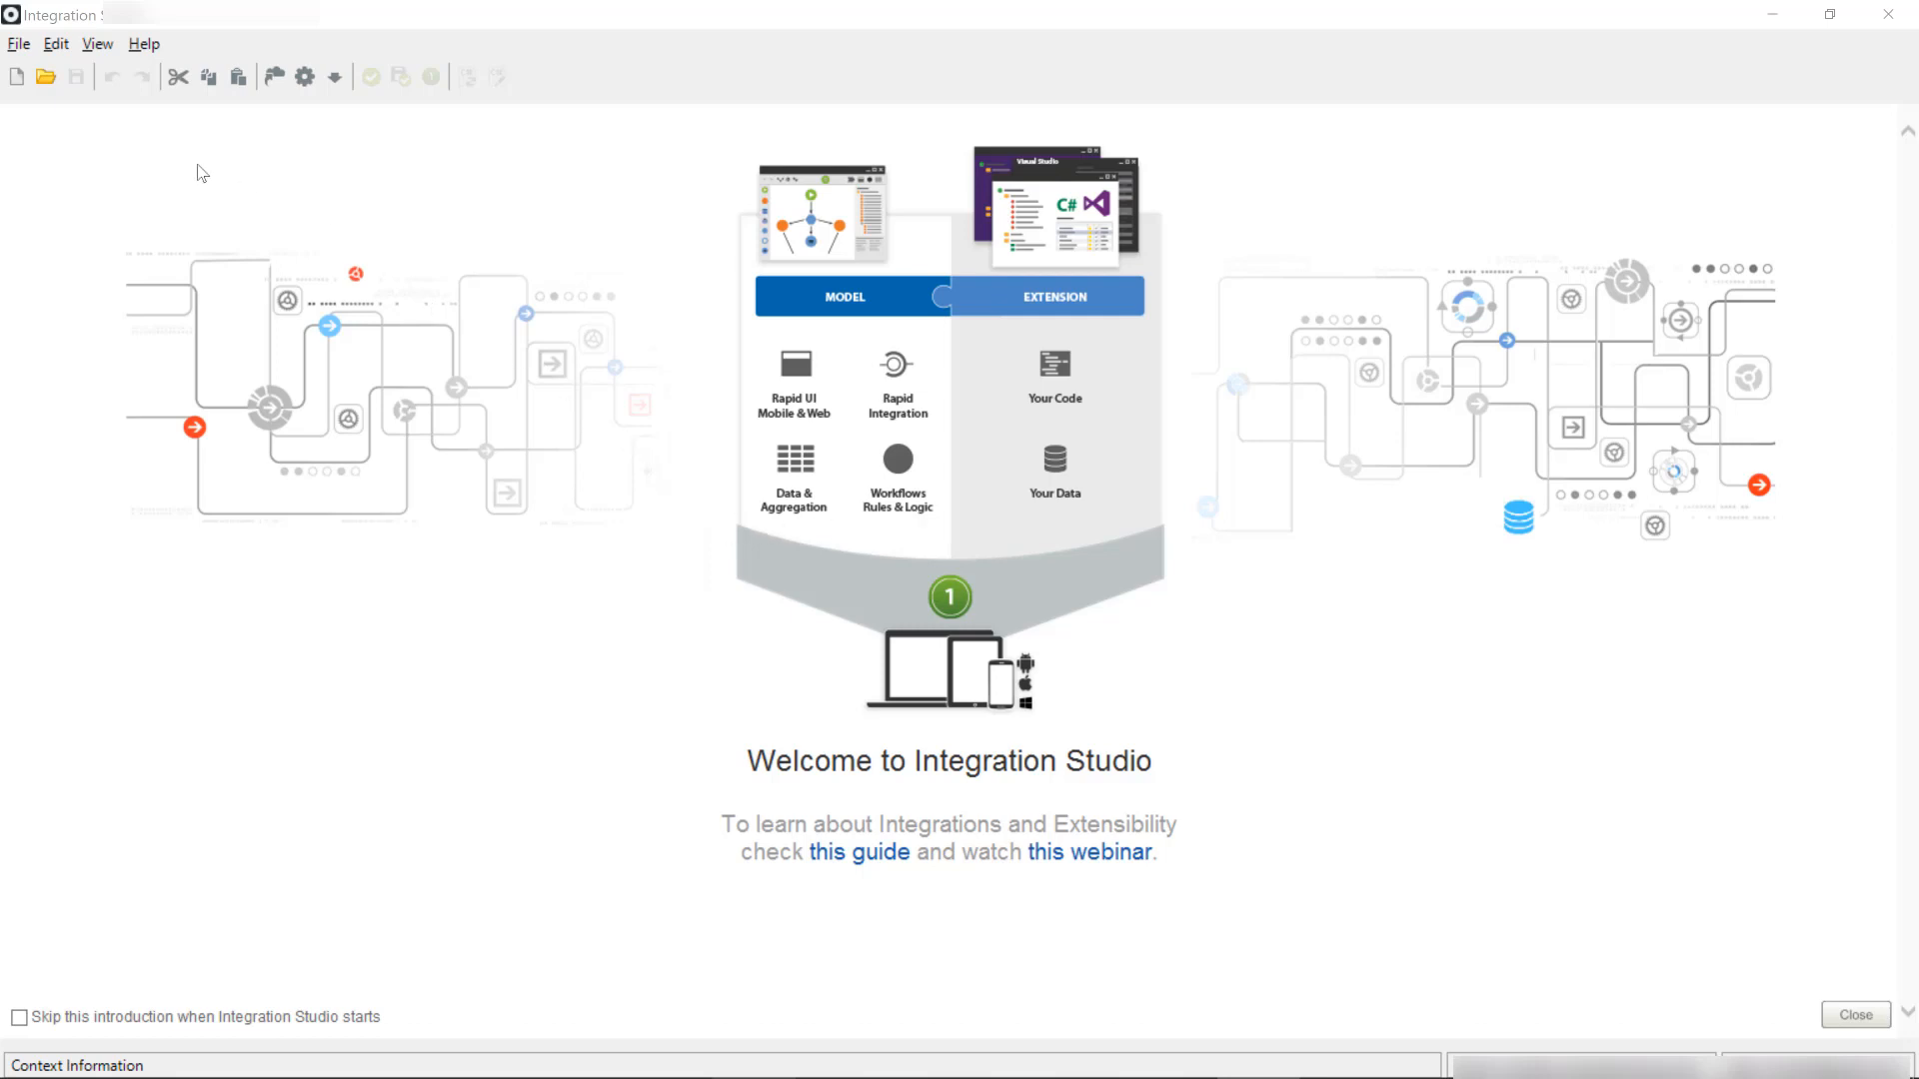
In Integration Studio, create a new extension and start connecting its entities to an external table or view, passing the introduction
left_click(17, 77)
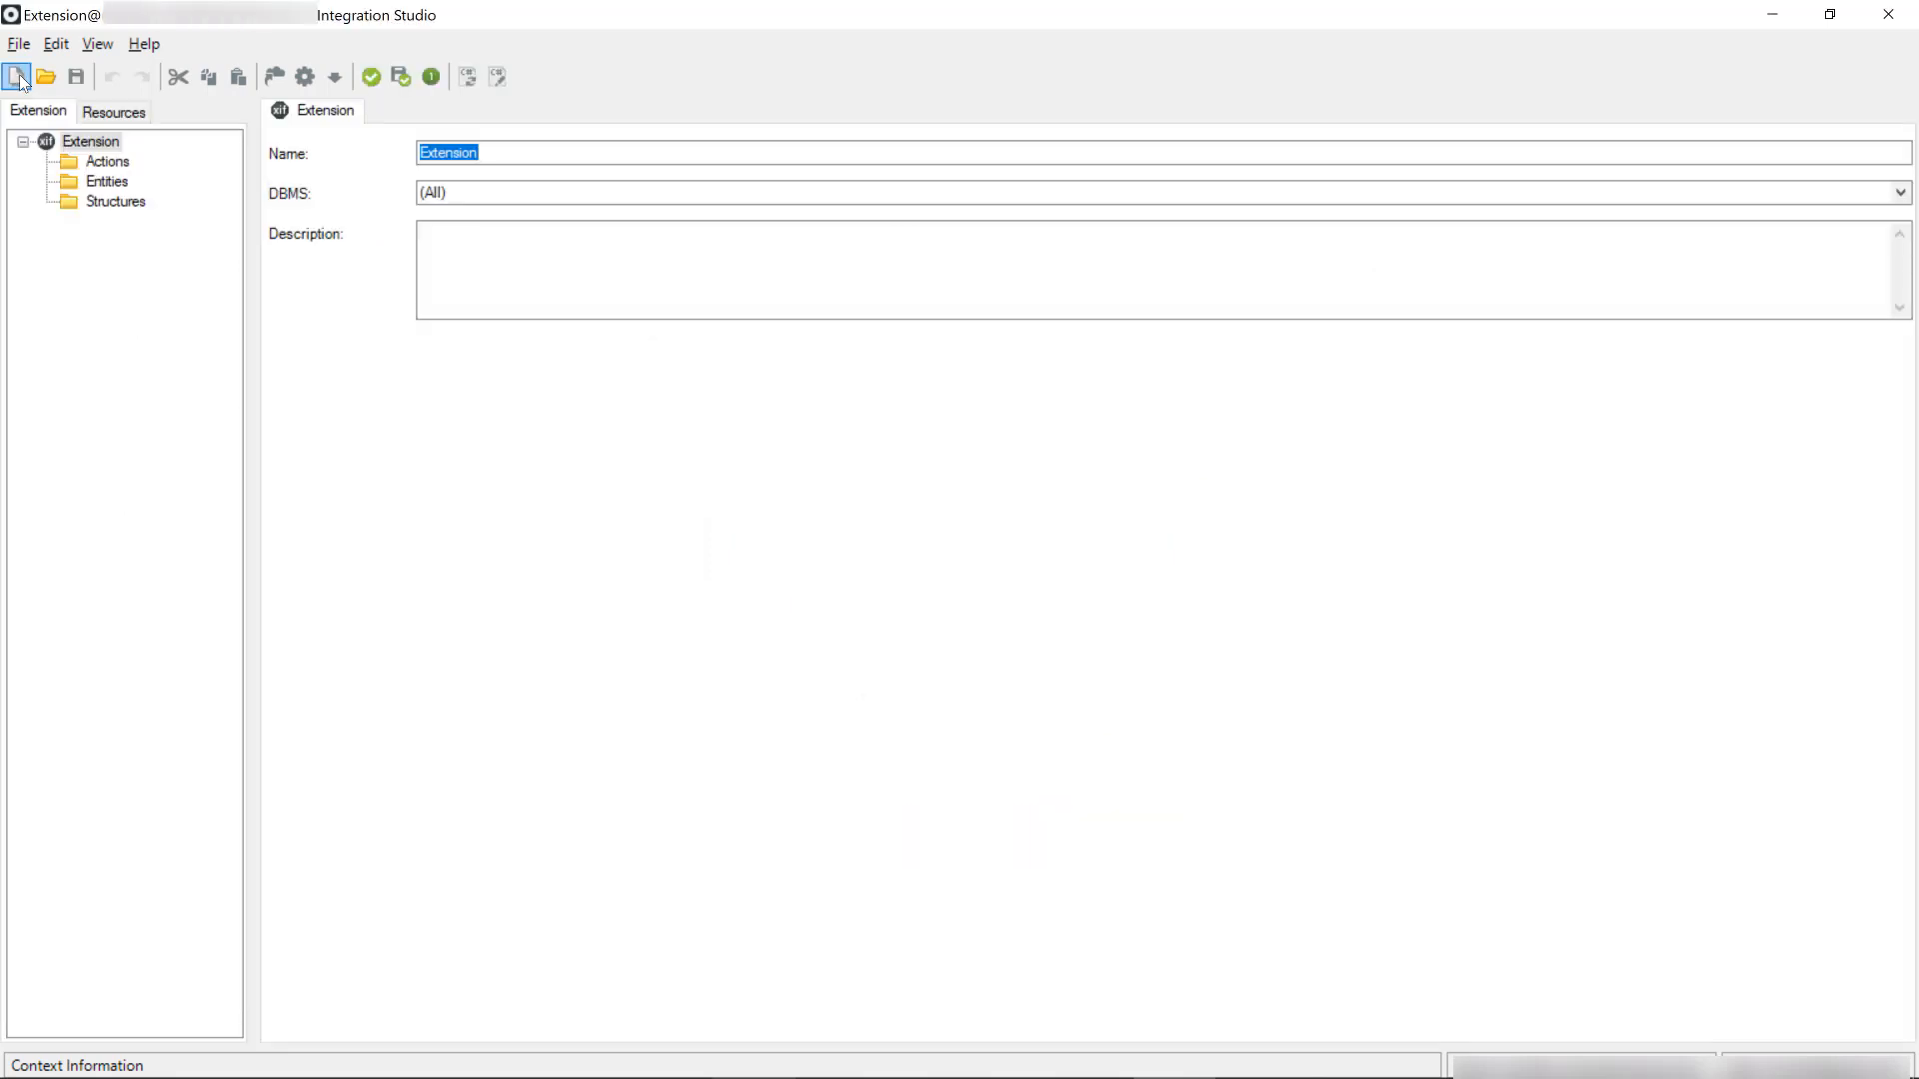
right_click(119, 186)
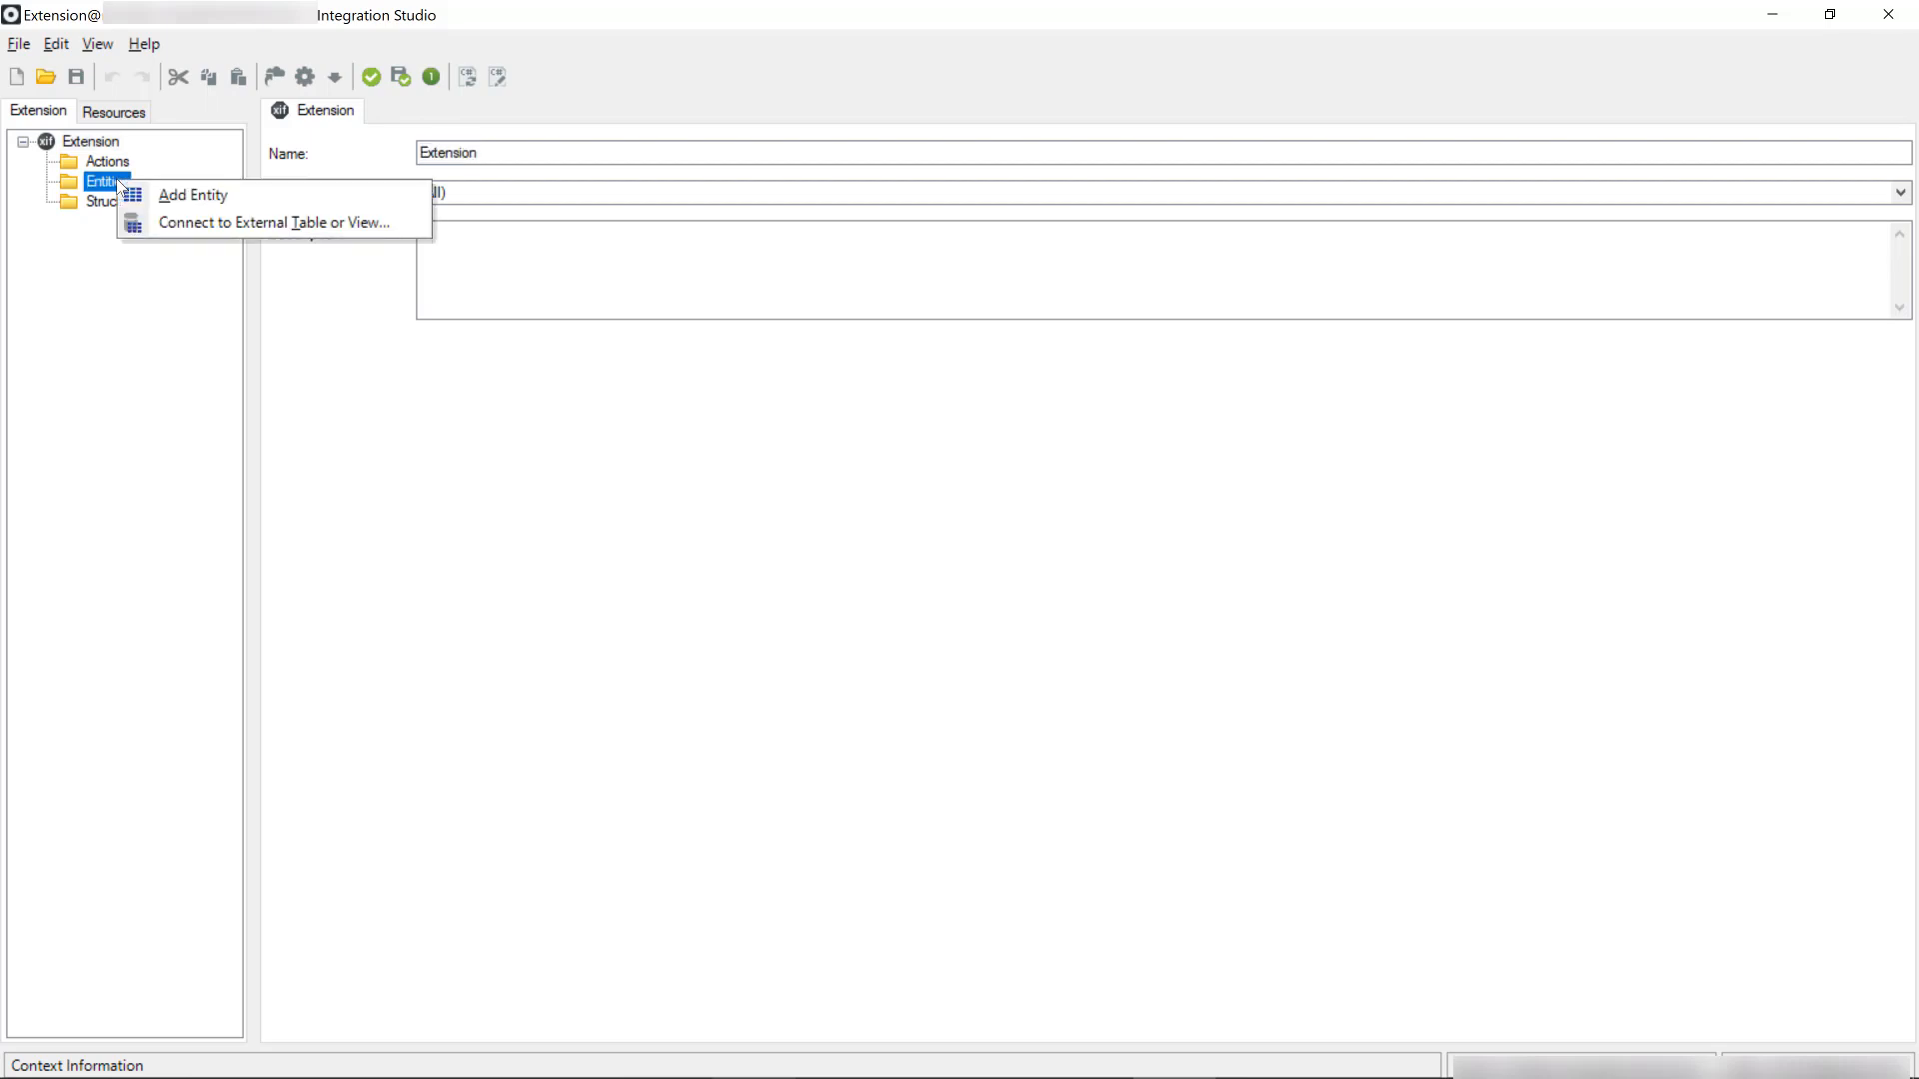
left_click(218, 224)
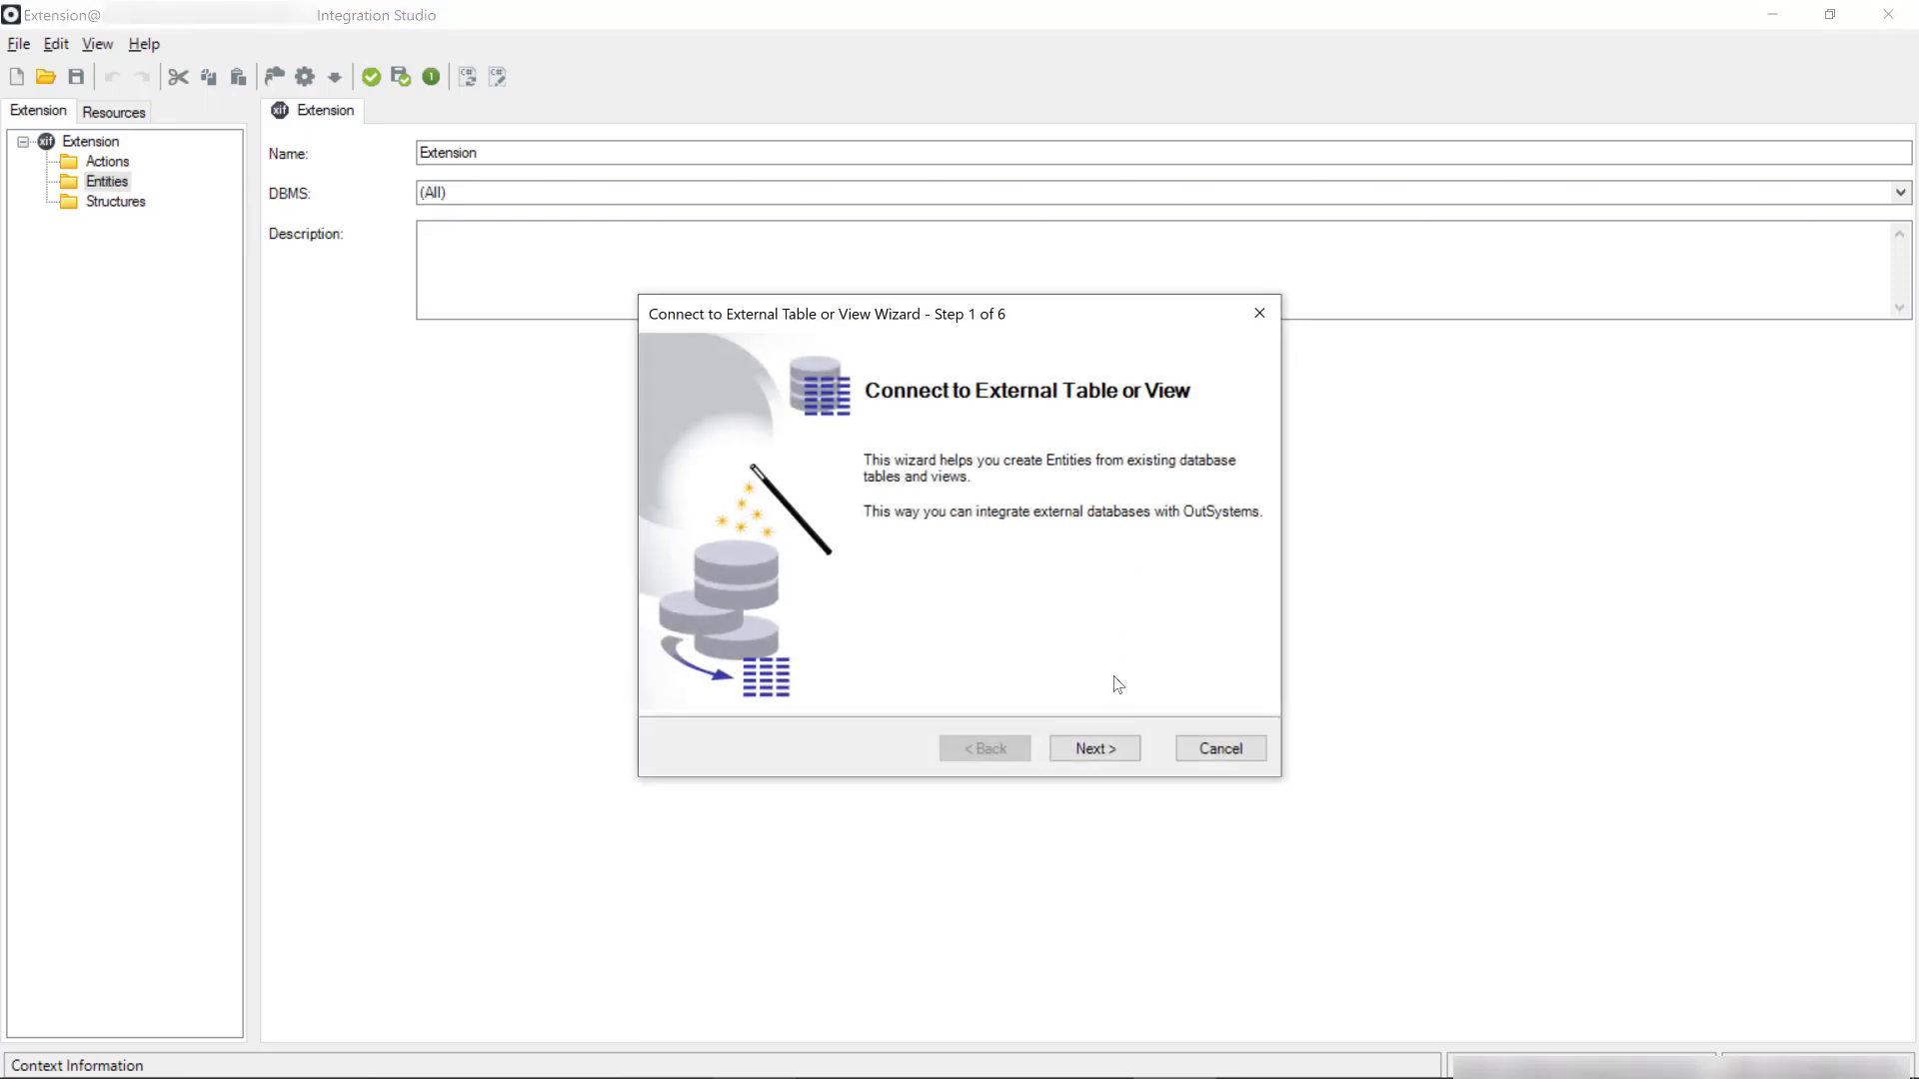
left_click(1102, 746)
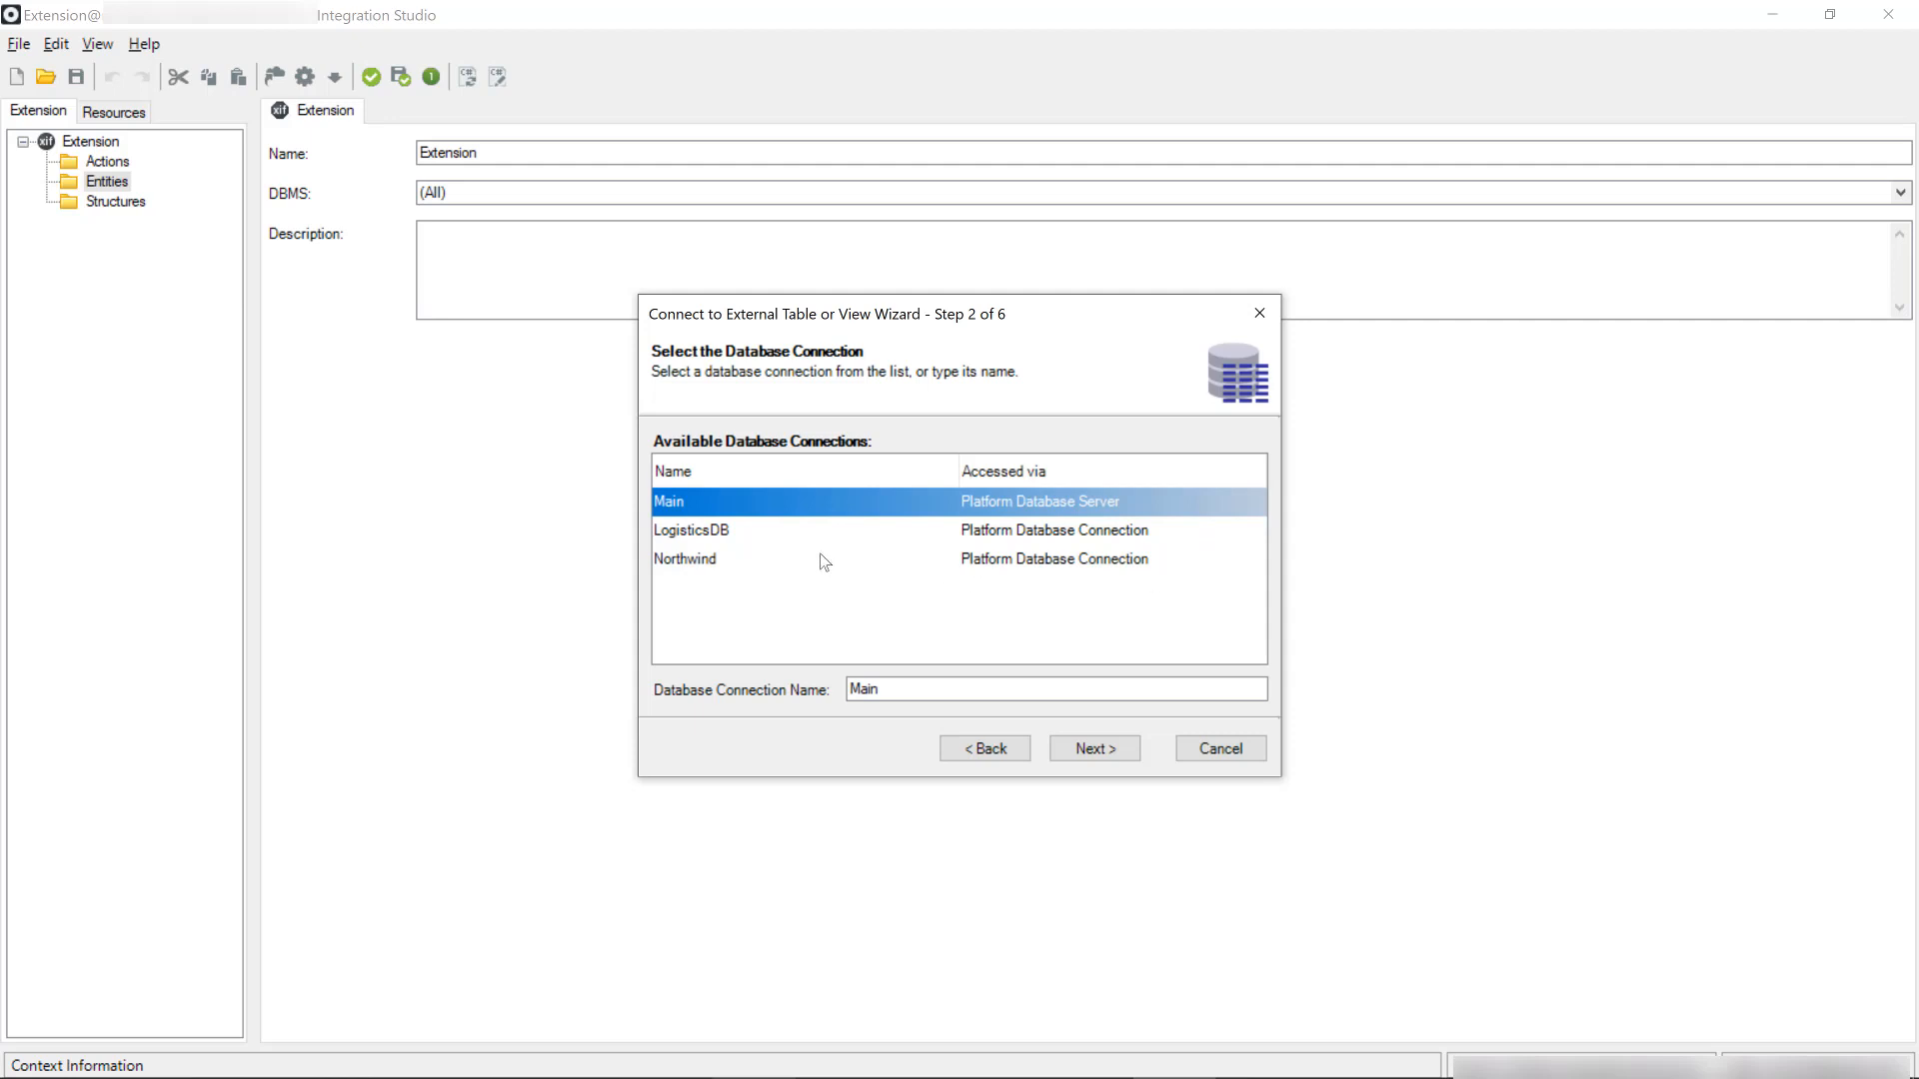
Choose the Northwind database connection and the [Northwind] database as the source for the external entities
left_click(744, 531)
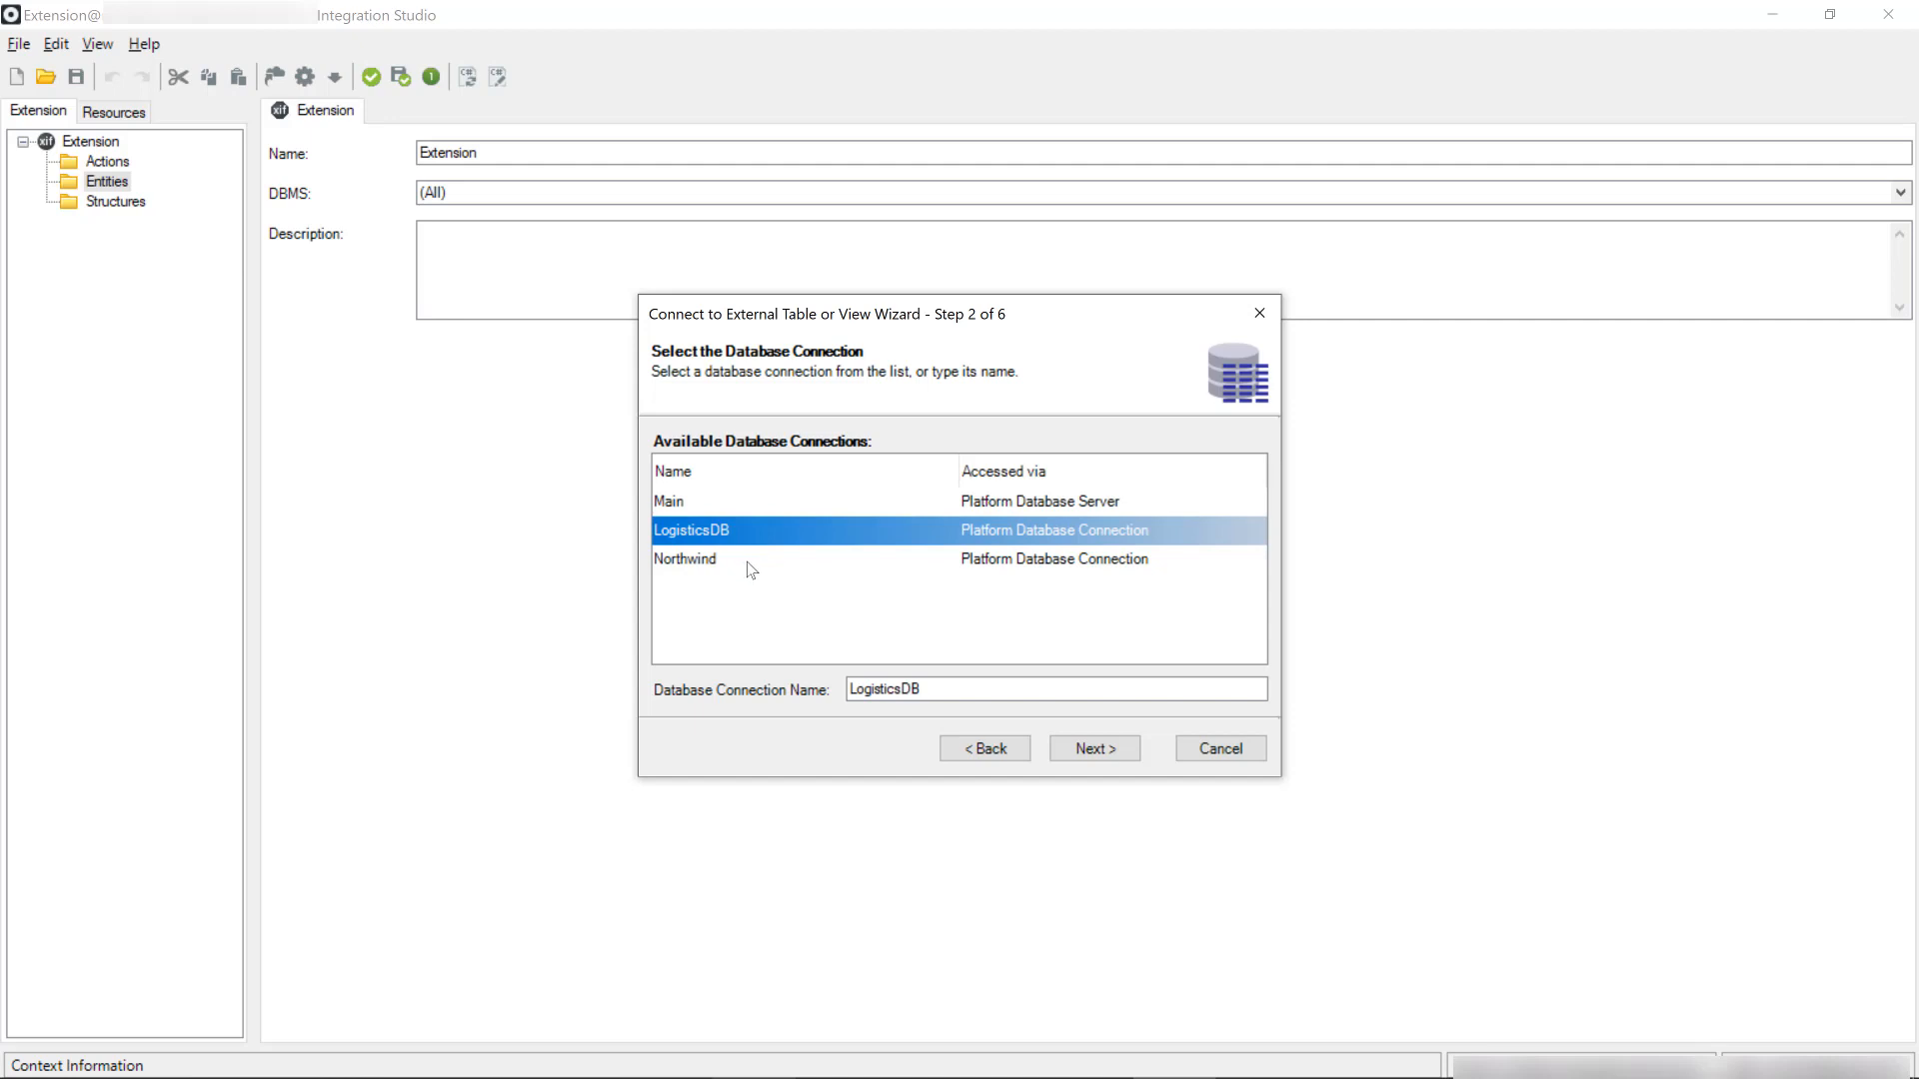
left_click(752, 568)
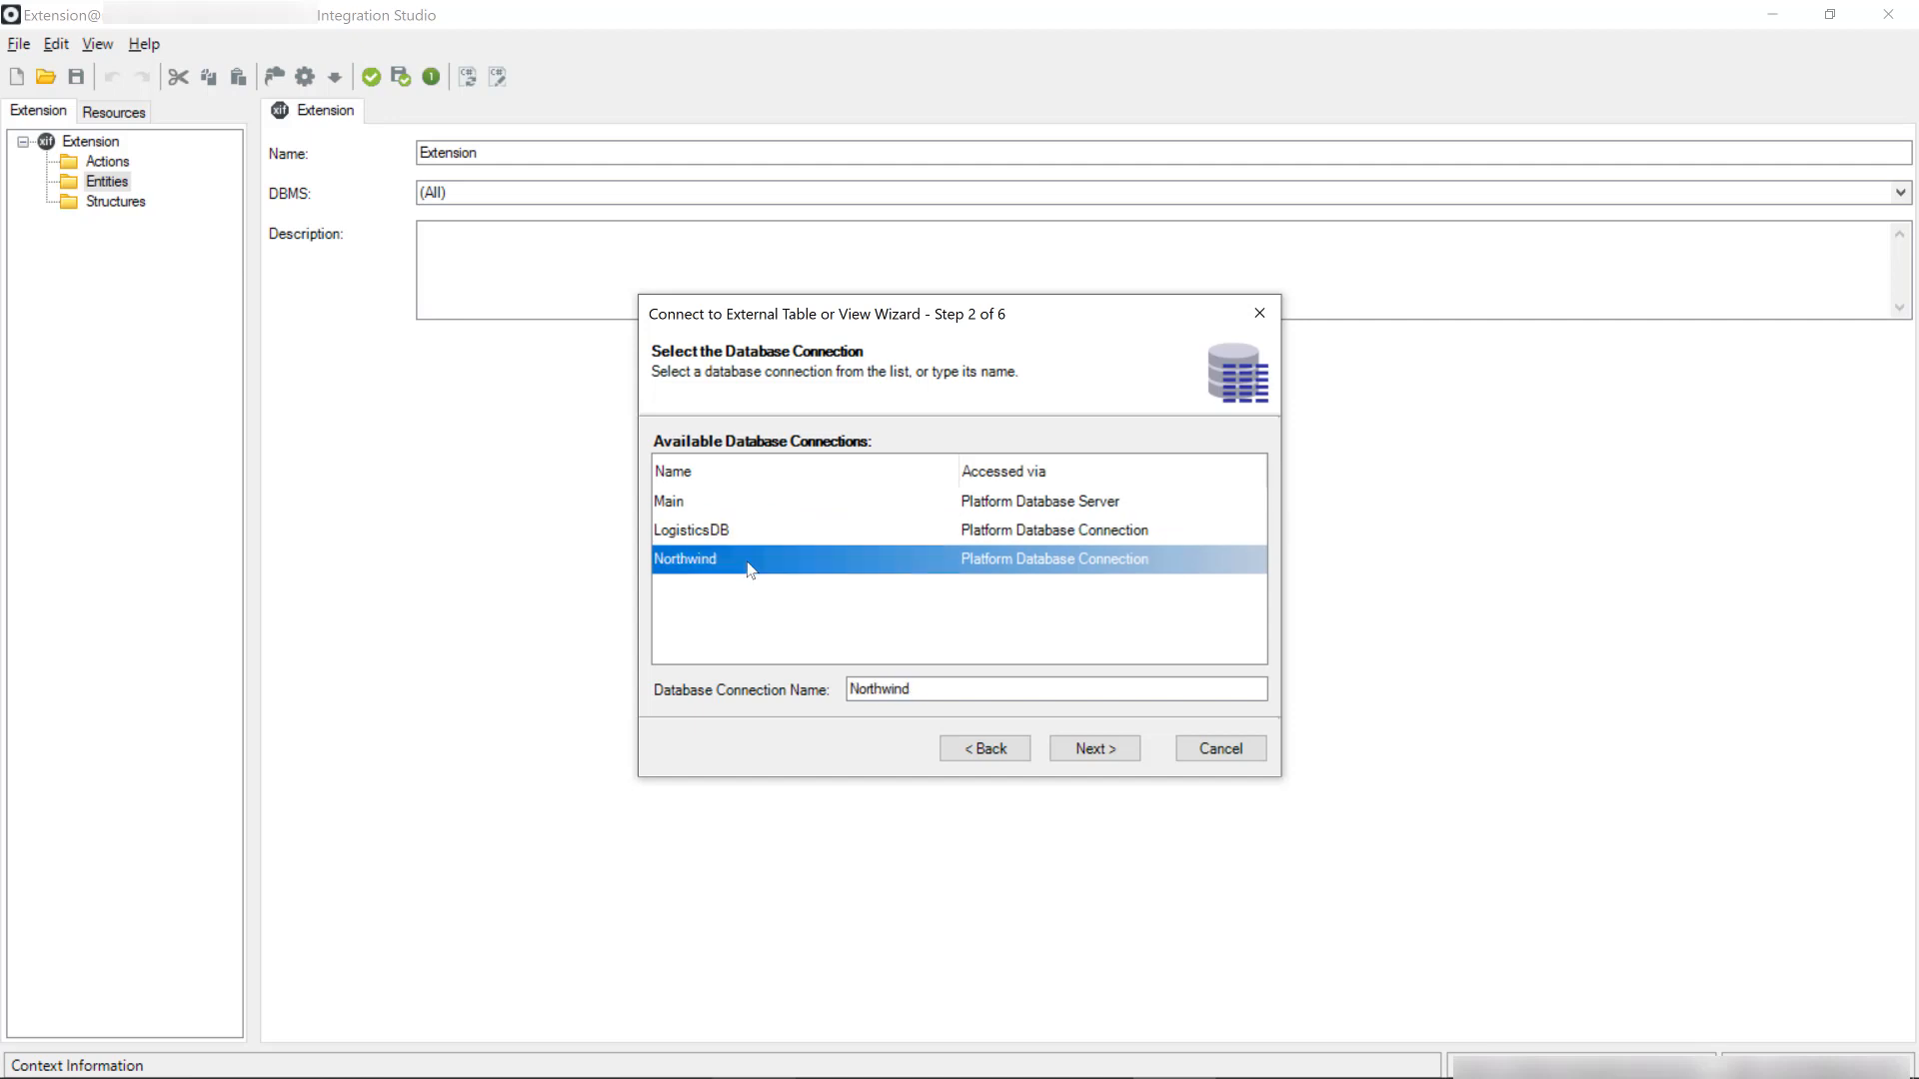
left_click(1110, 751)
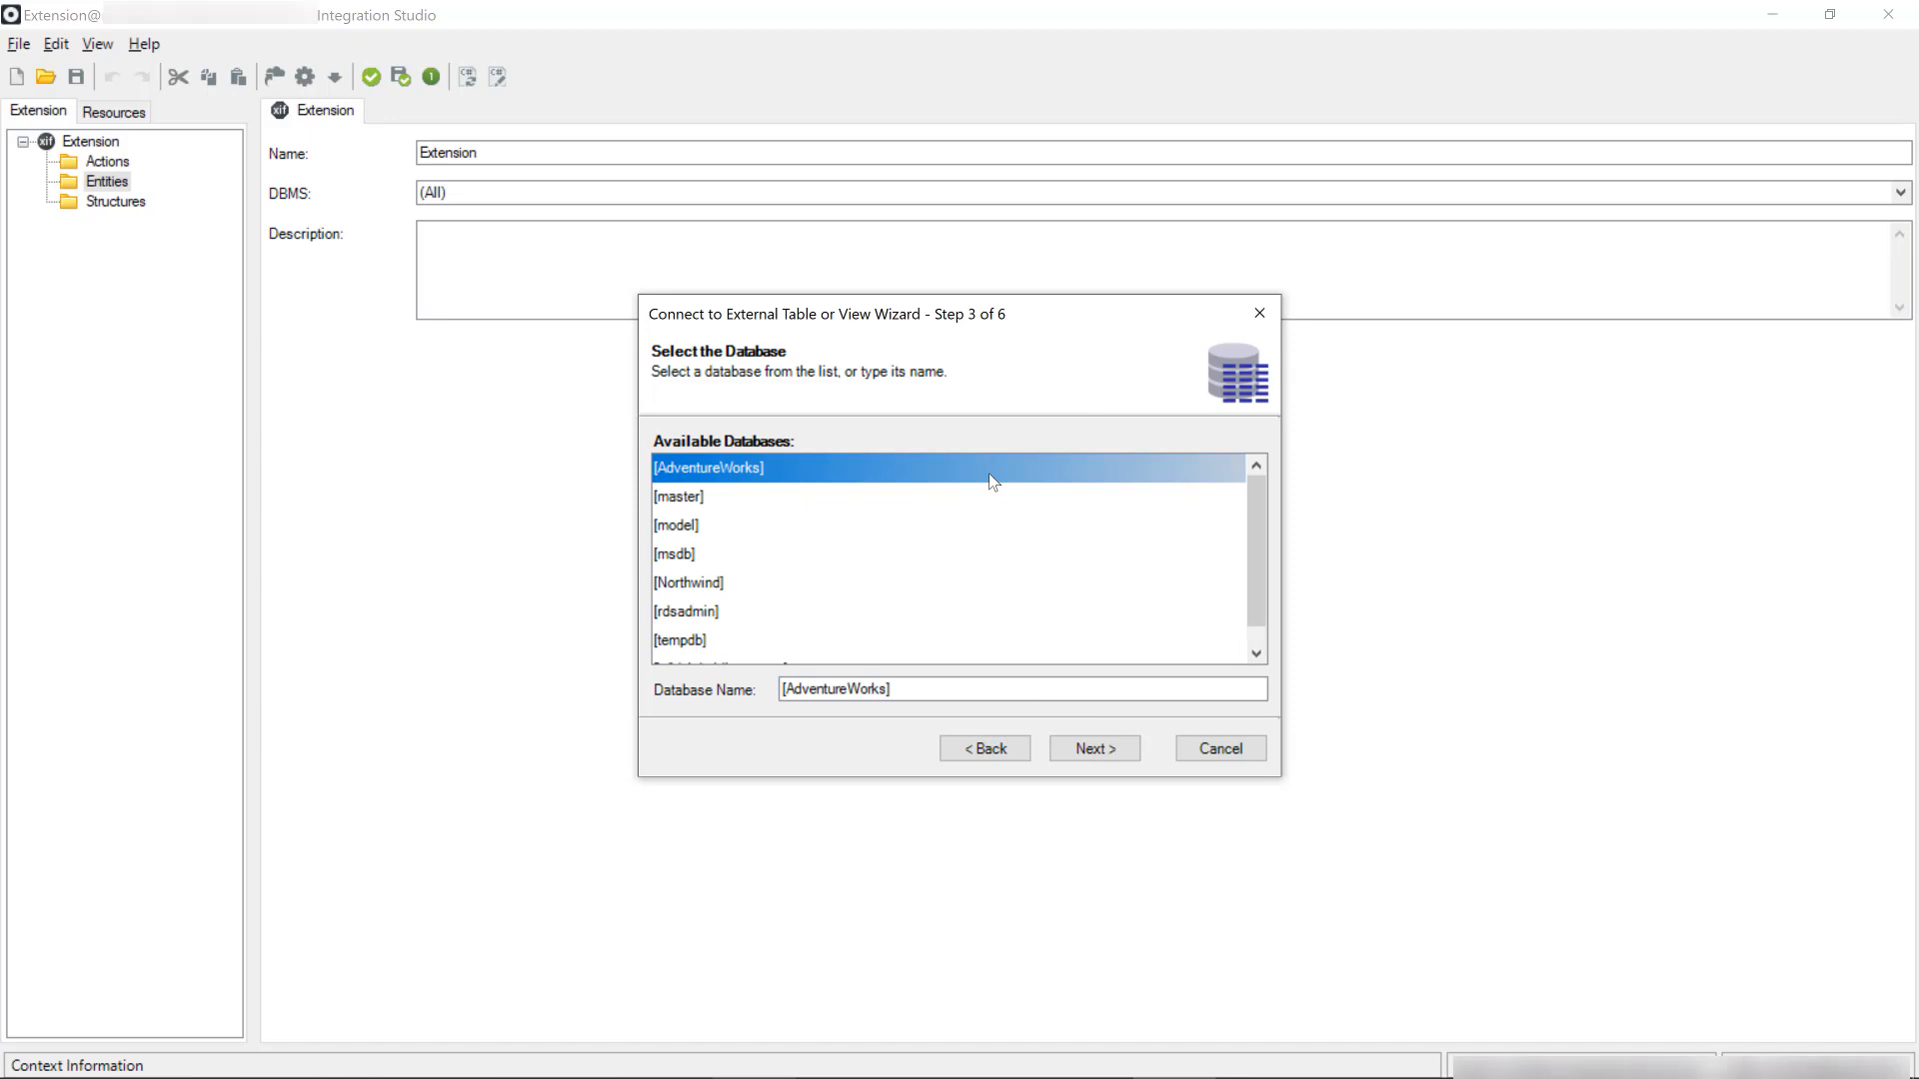
left_click(726, 589)
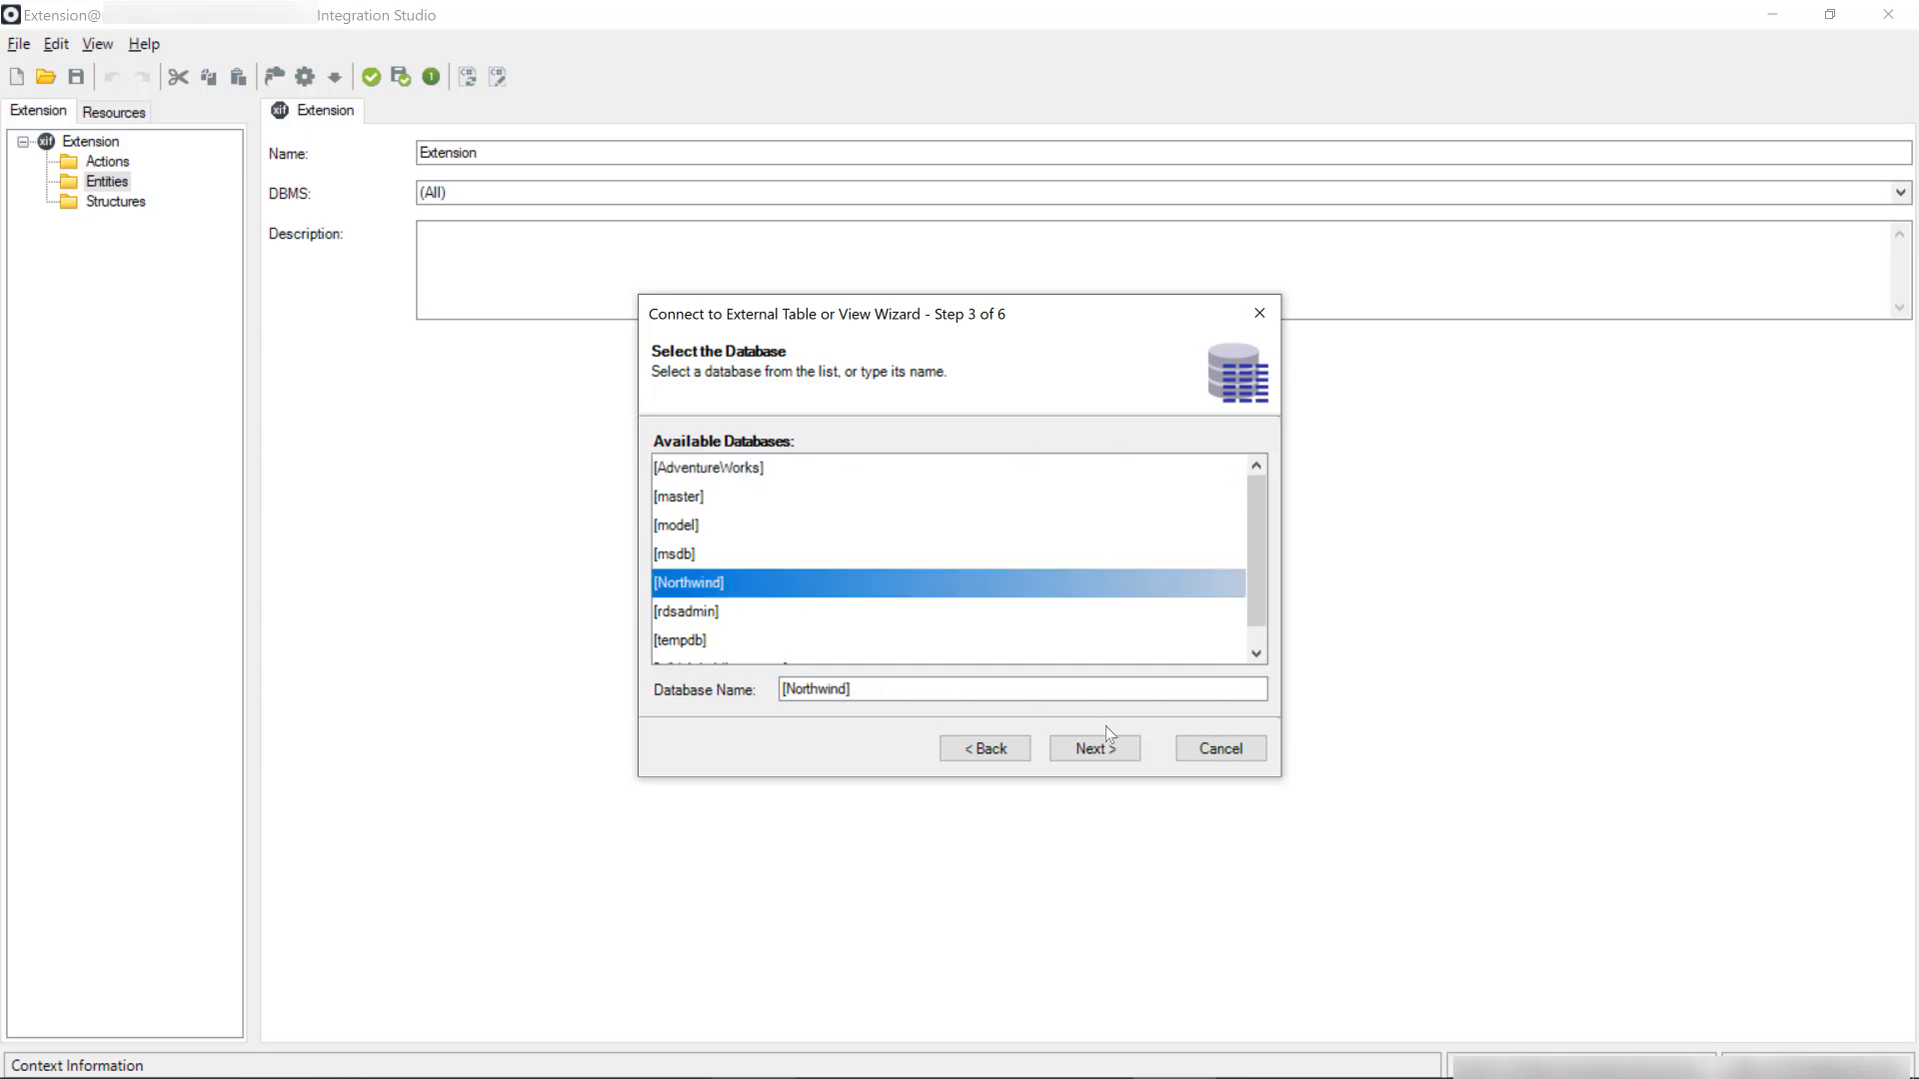
left_click(1095, 749)
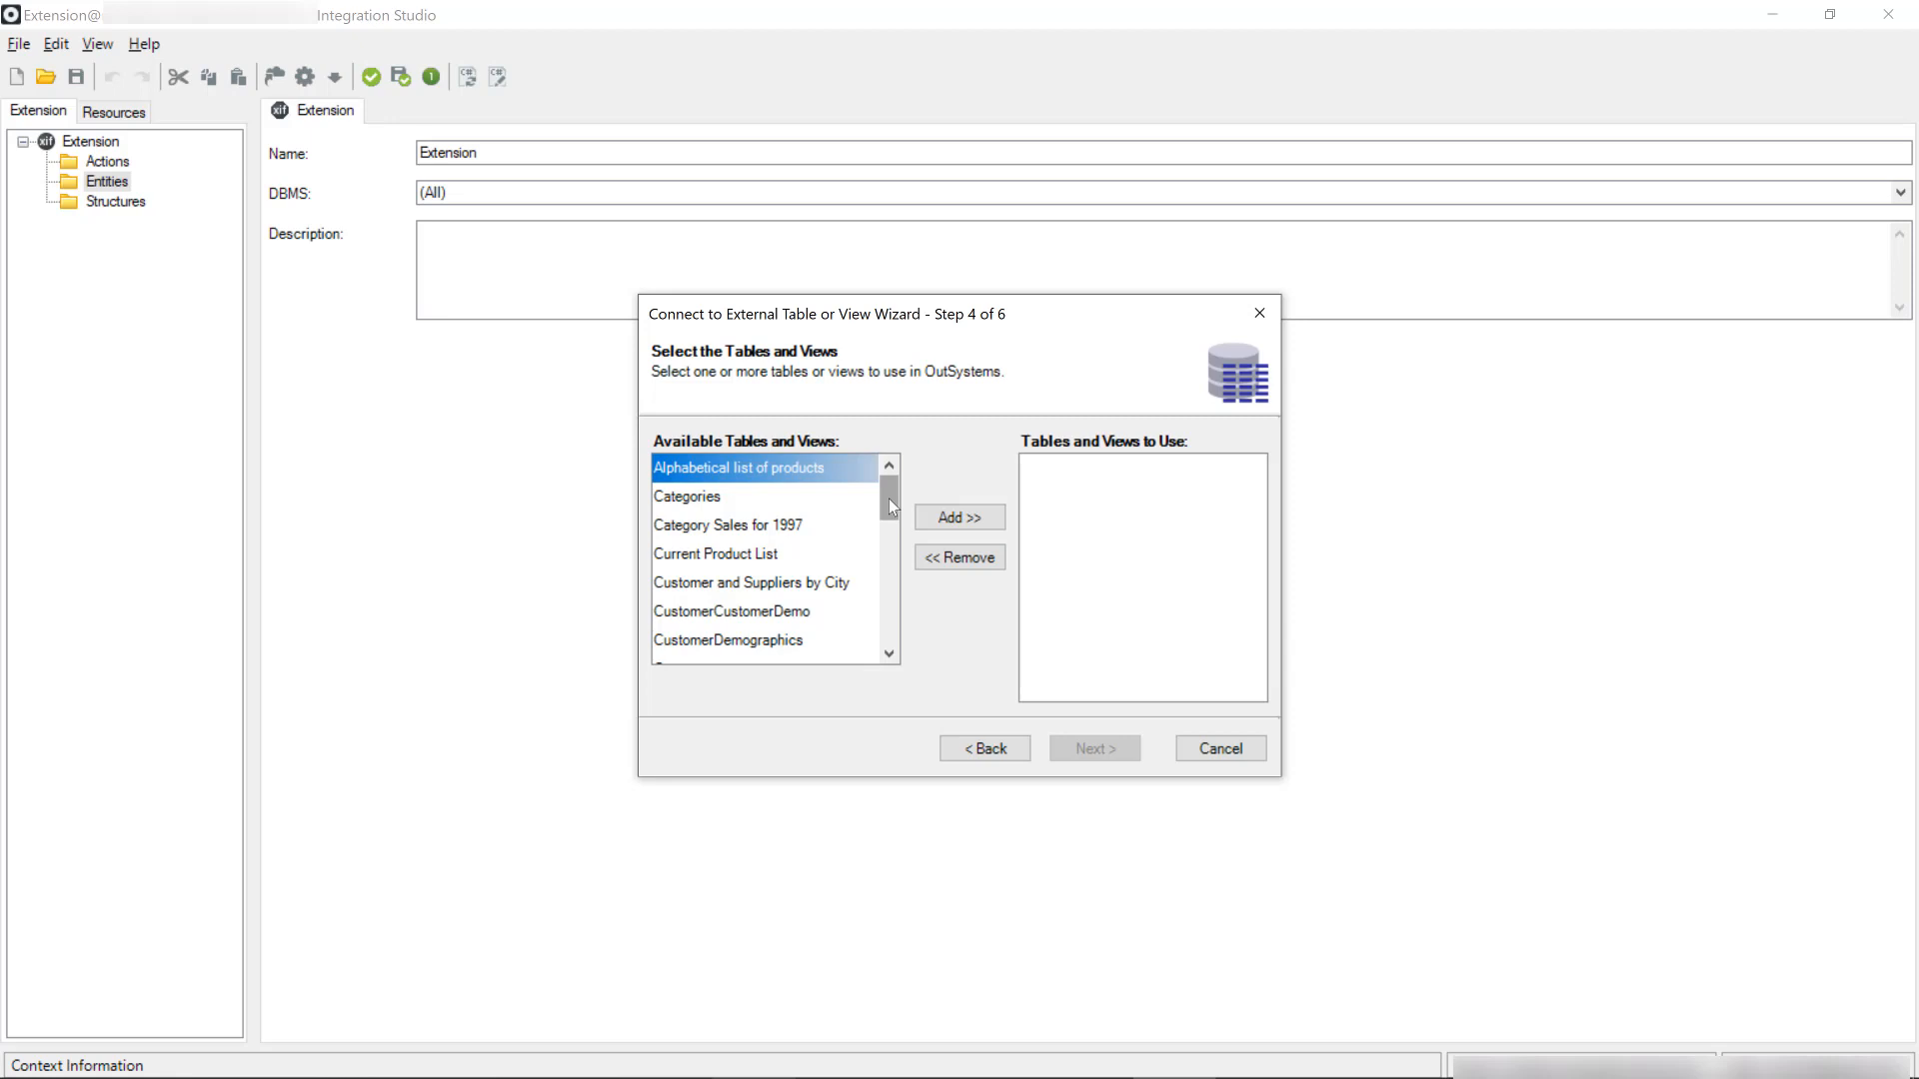
Add the Customers, Employees, Order Details, Orders and Products tables and accept Northwind as the logical database name
left_click_drag(892, 506, 872, 535)
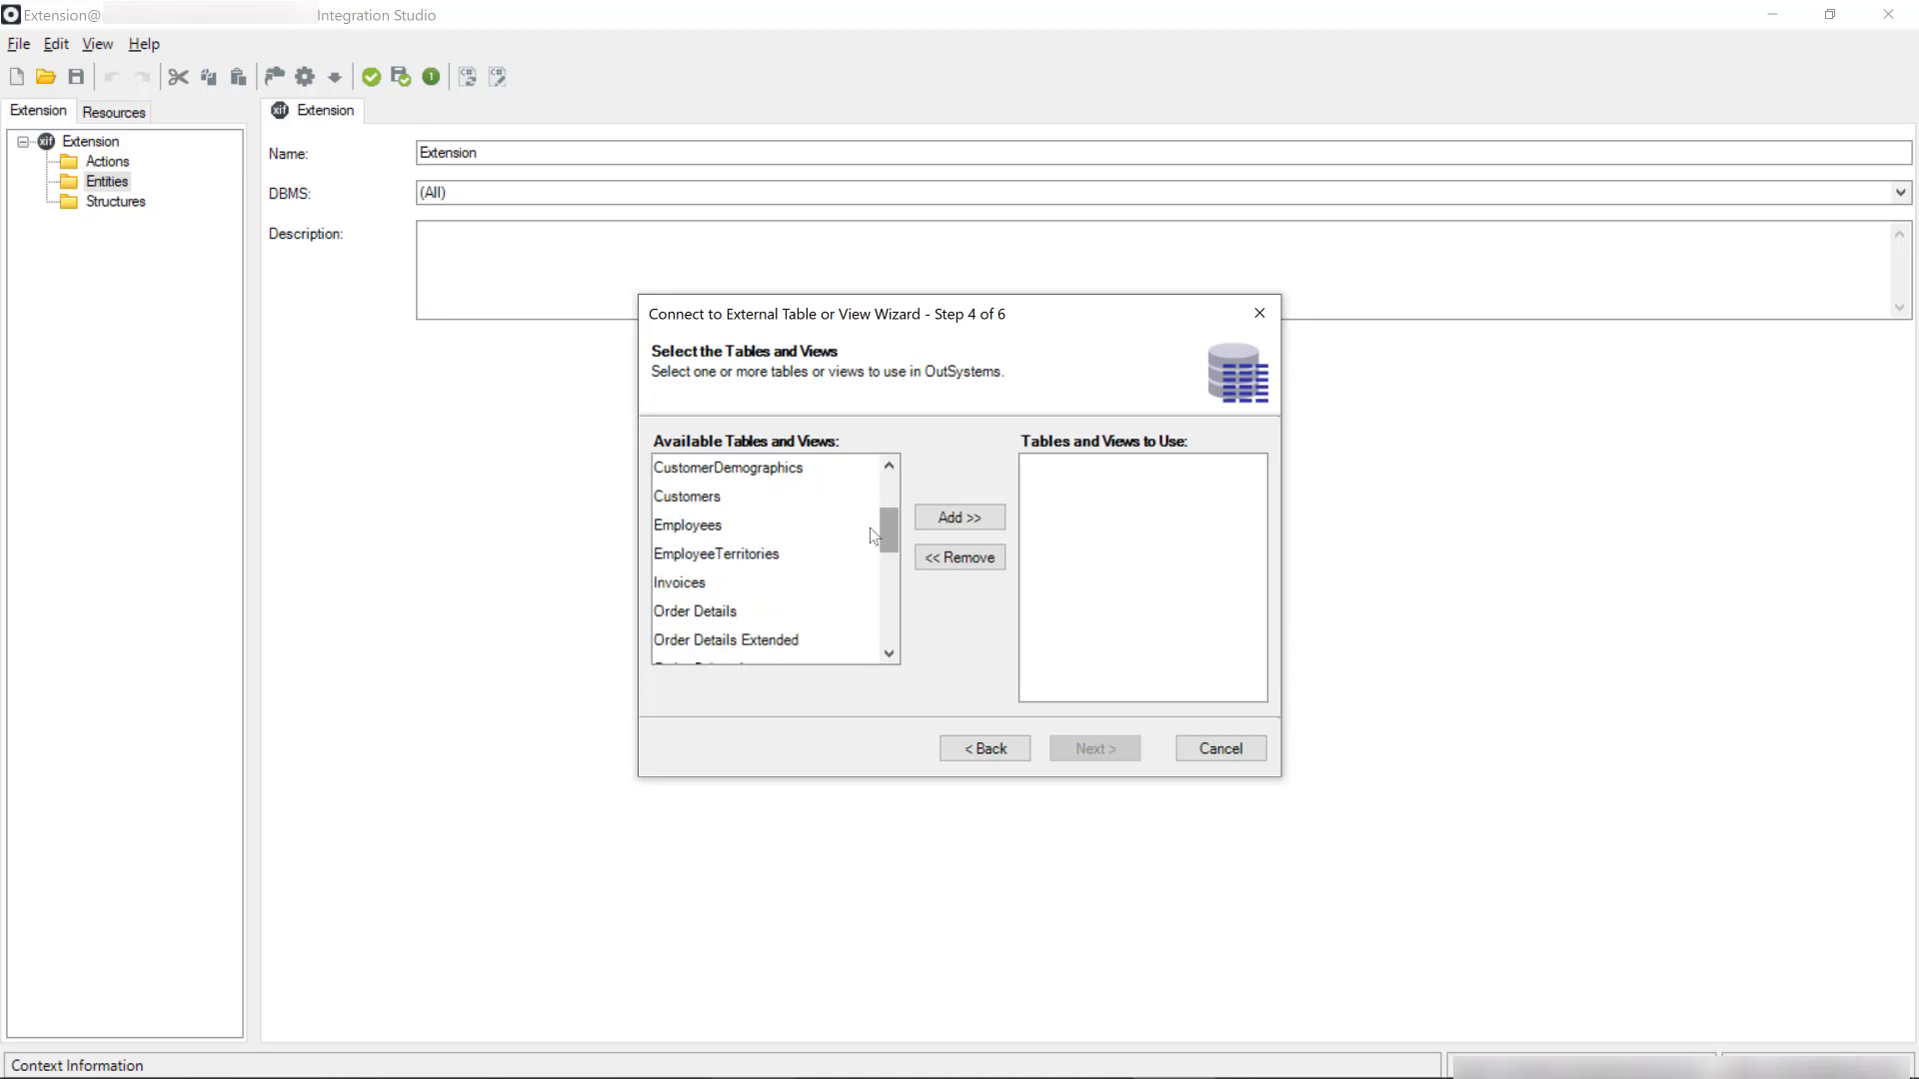
left_click(958, 520)
left_click(678, 505)
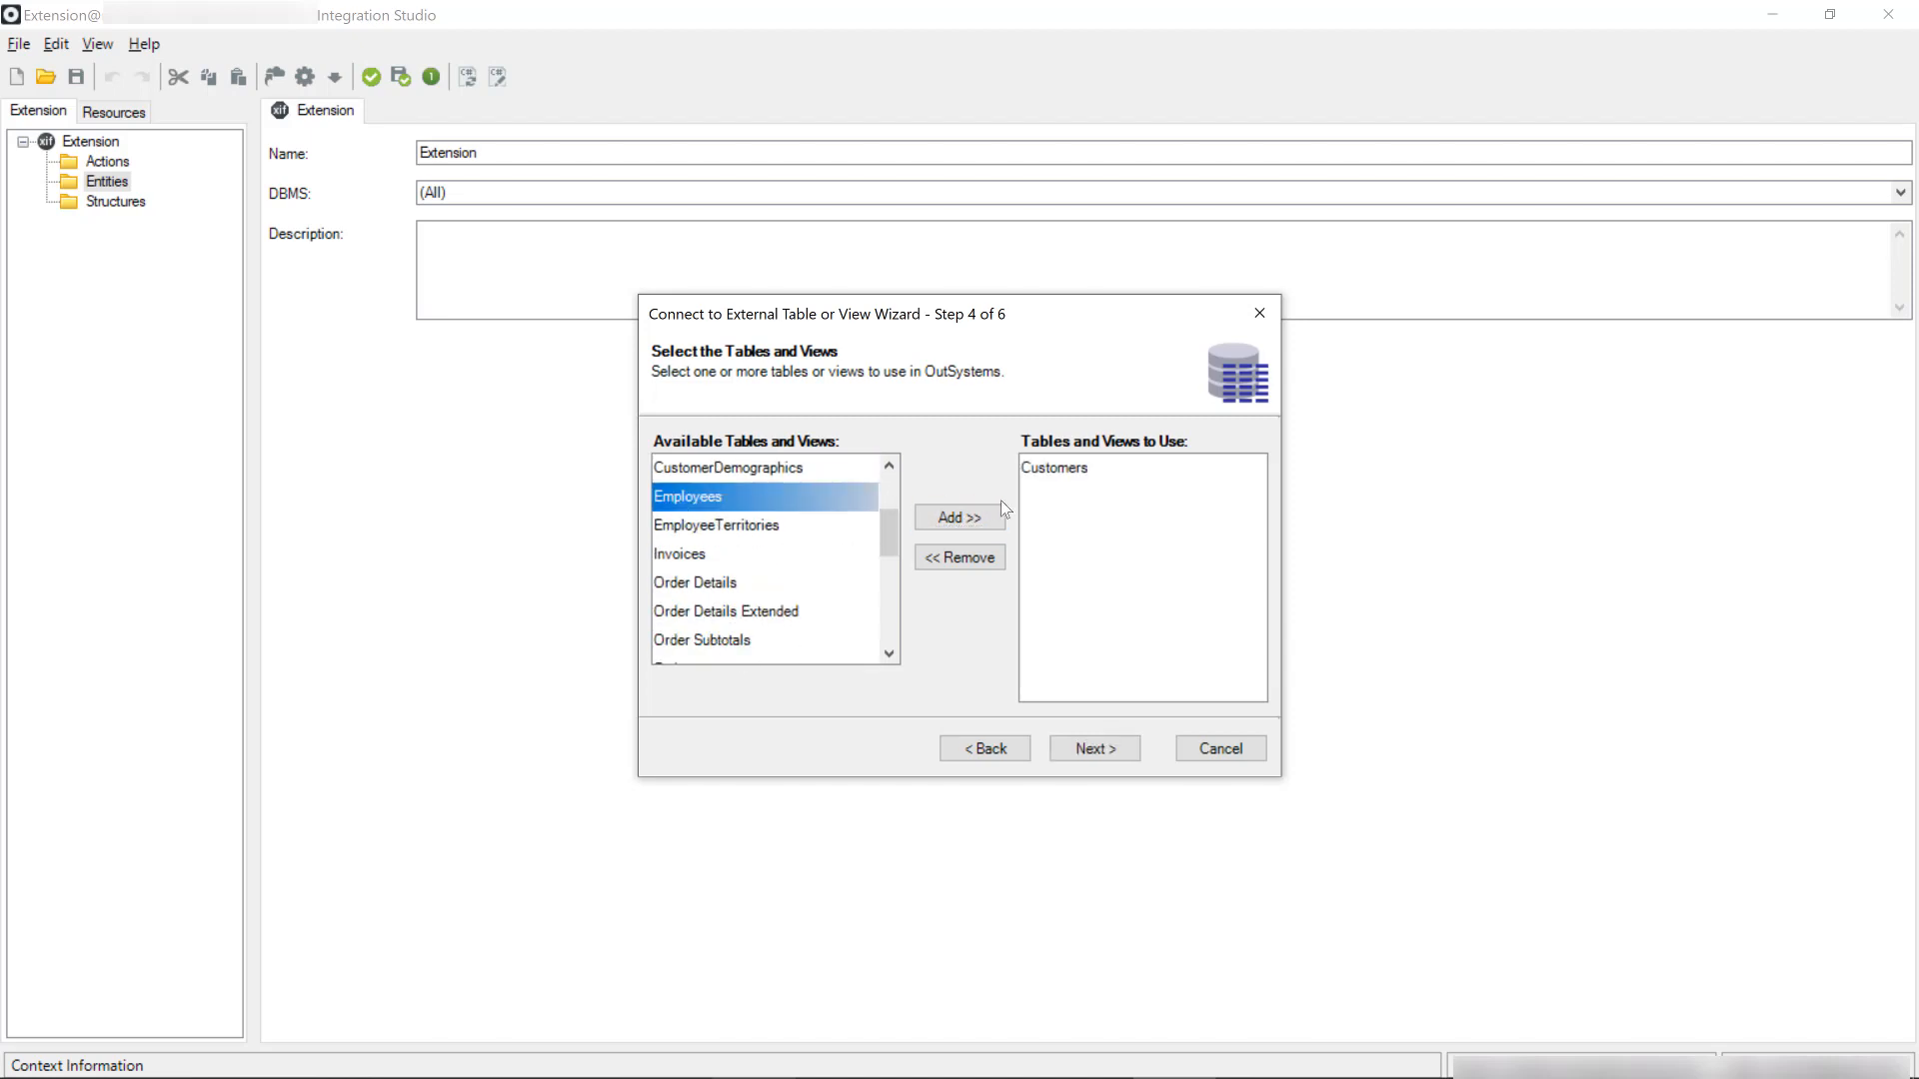
left_click(967, 518)
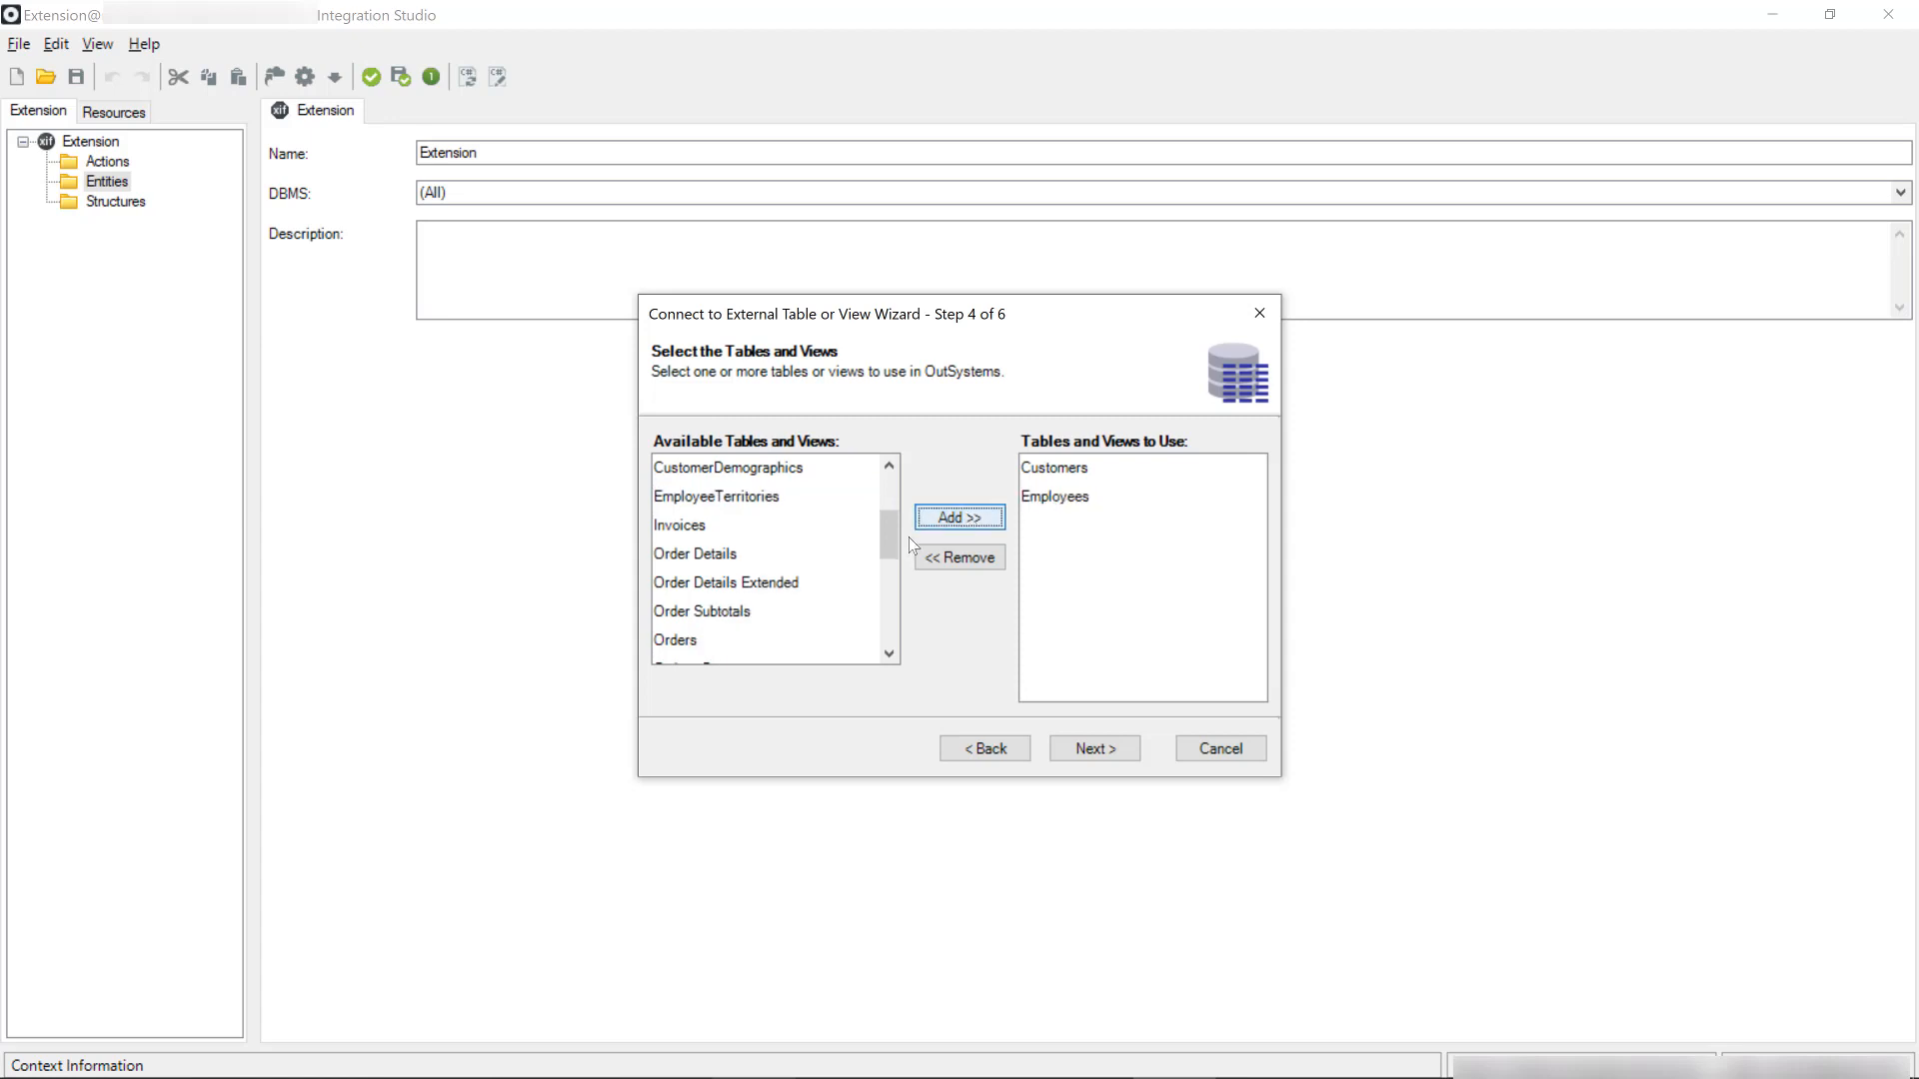
double_click(714, 557)
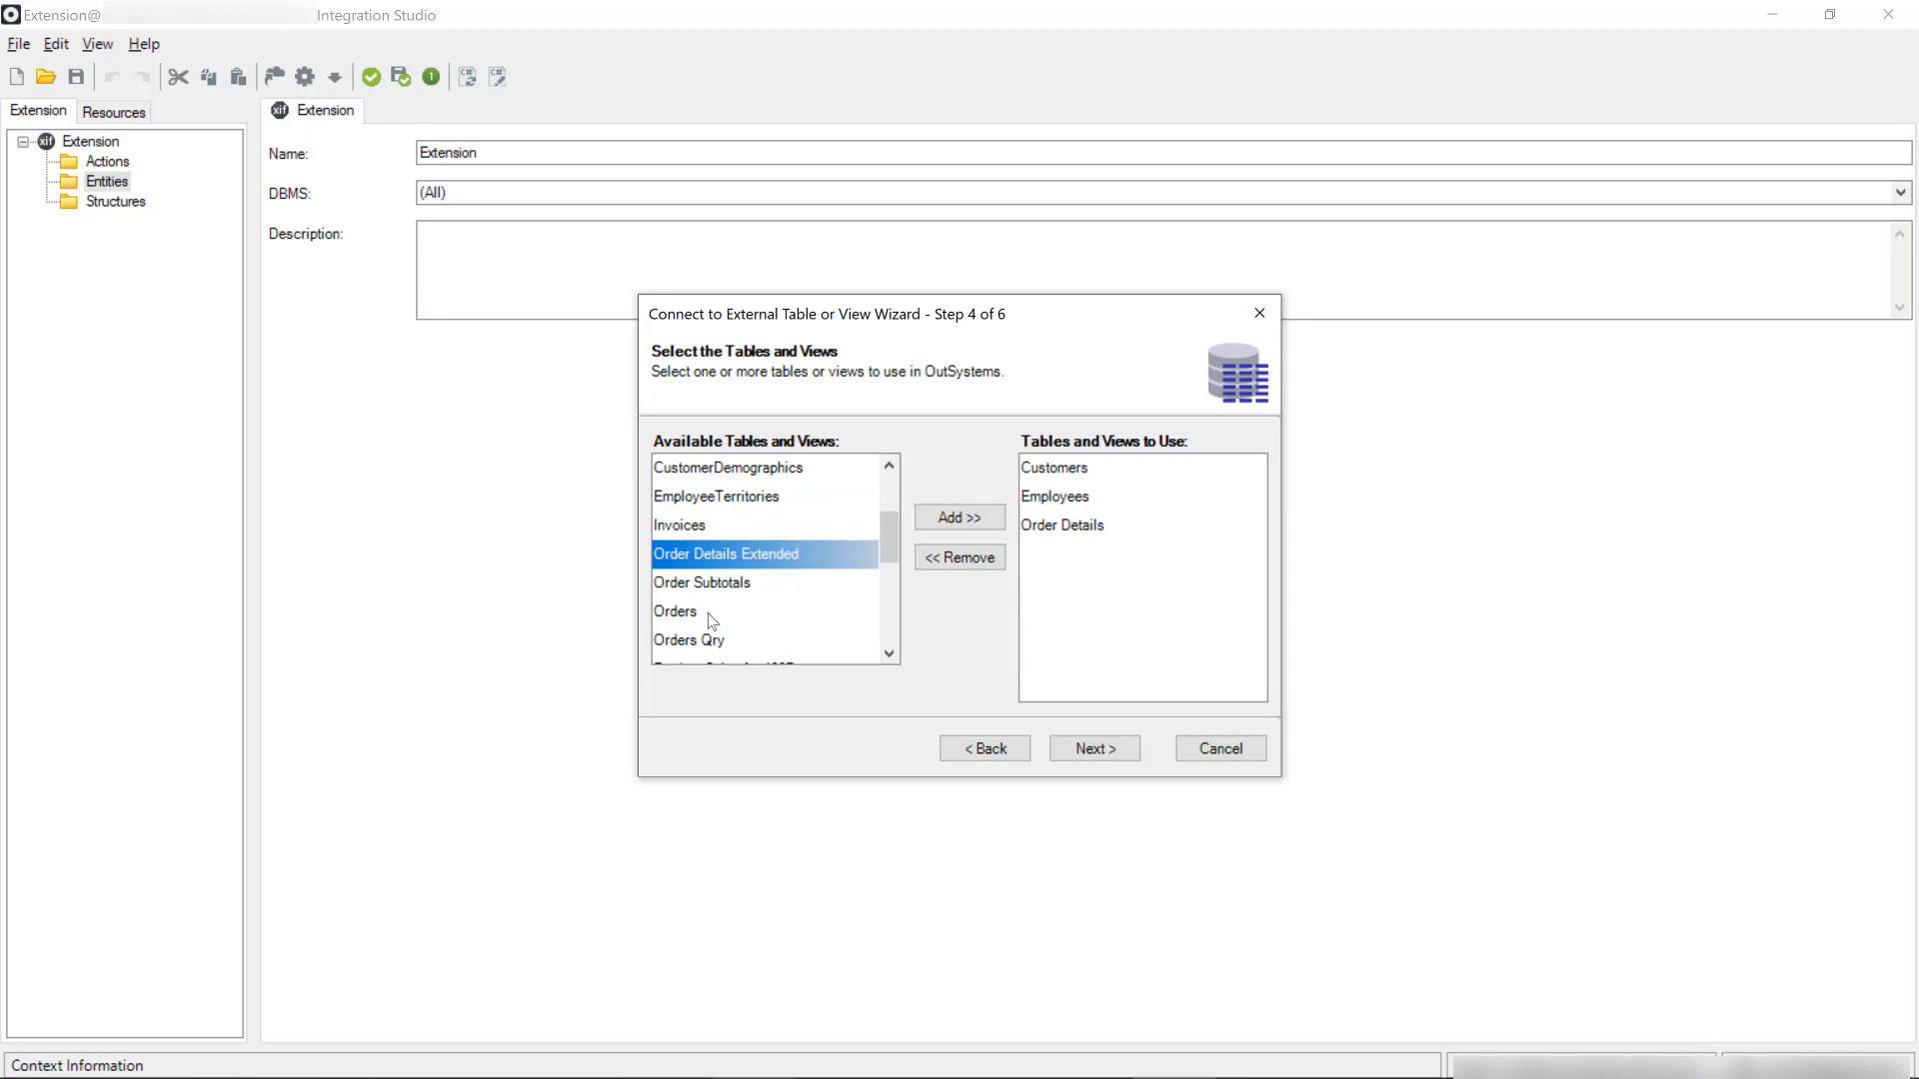
double_click(711, 614)
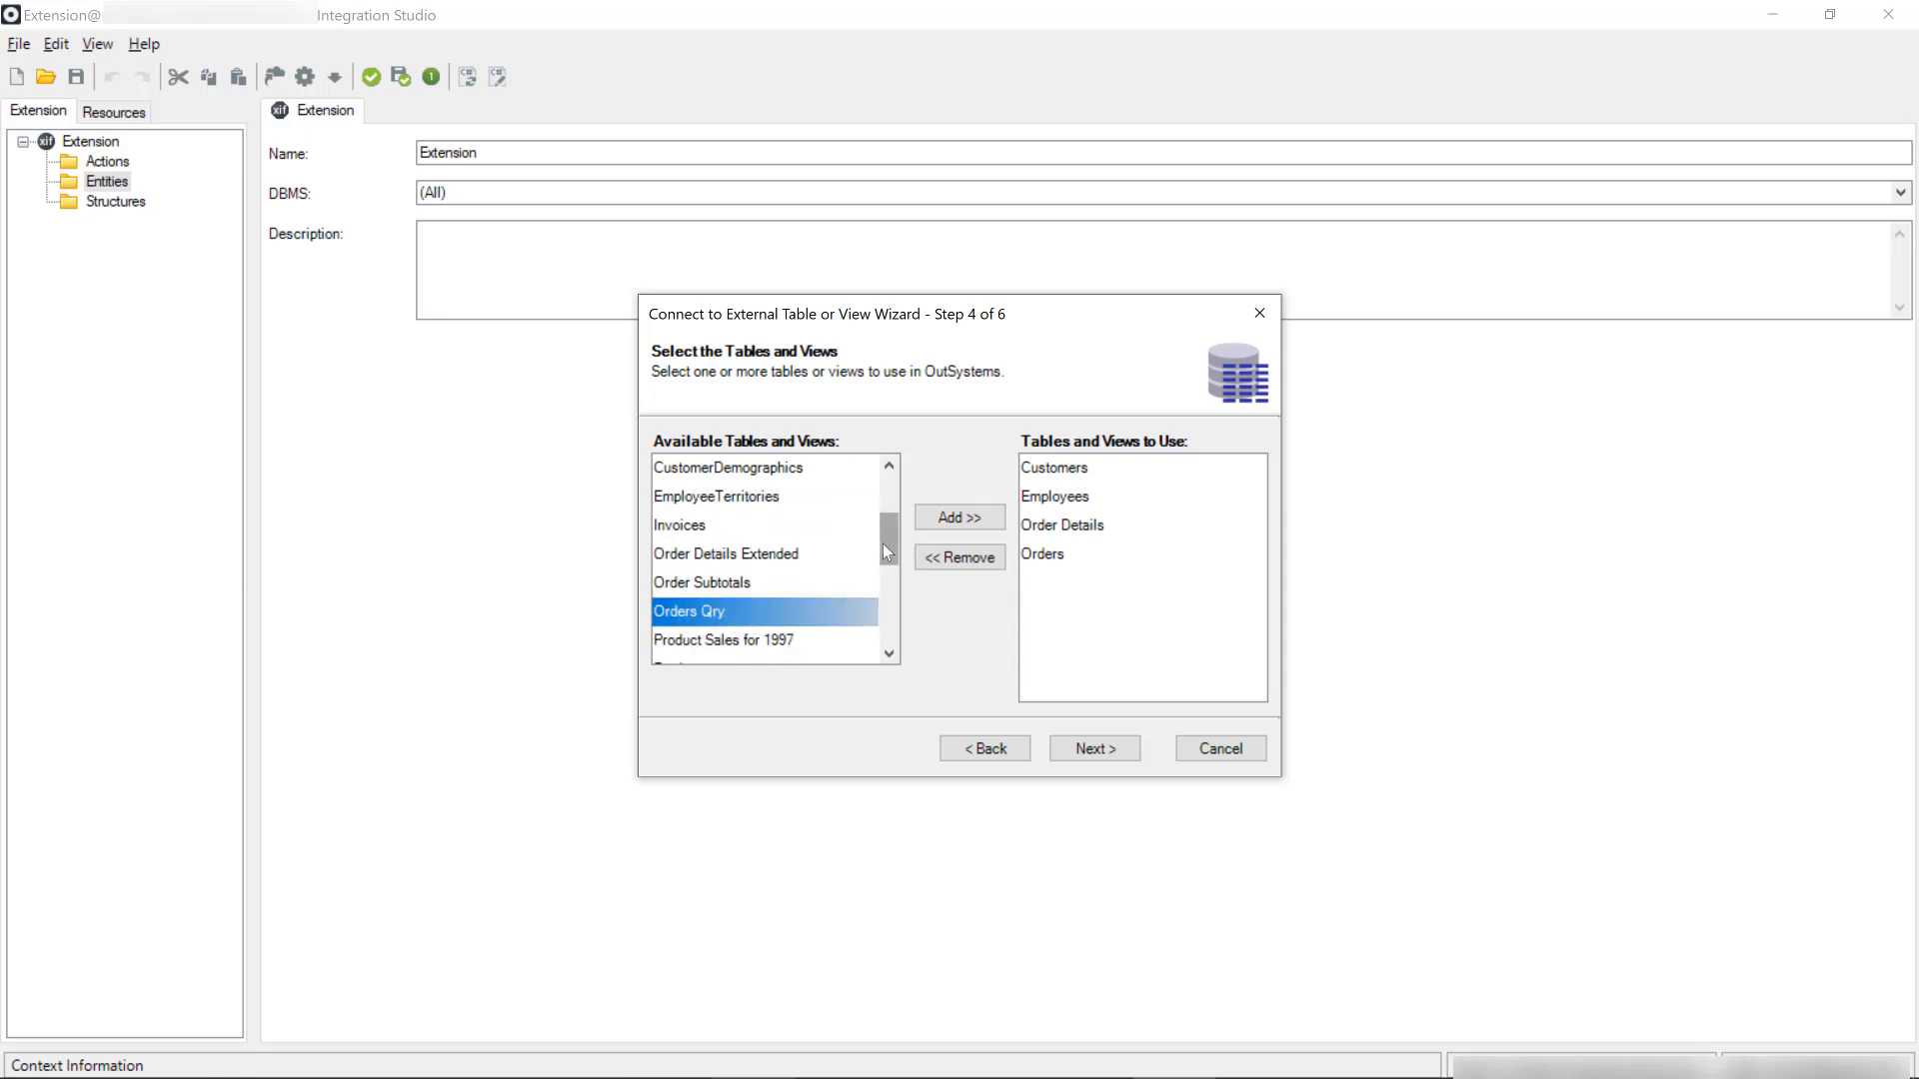
left_click_drag(884, 550, 884, 578)
double_click(707, 560)
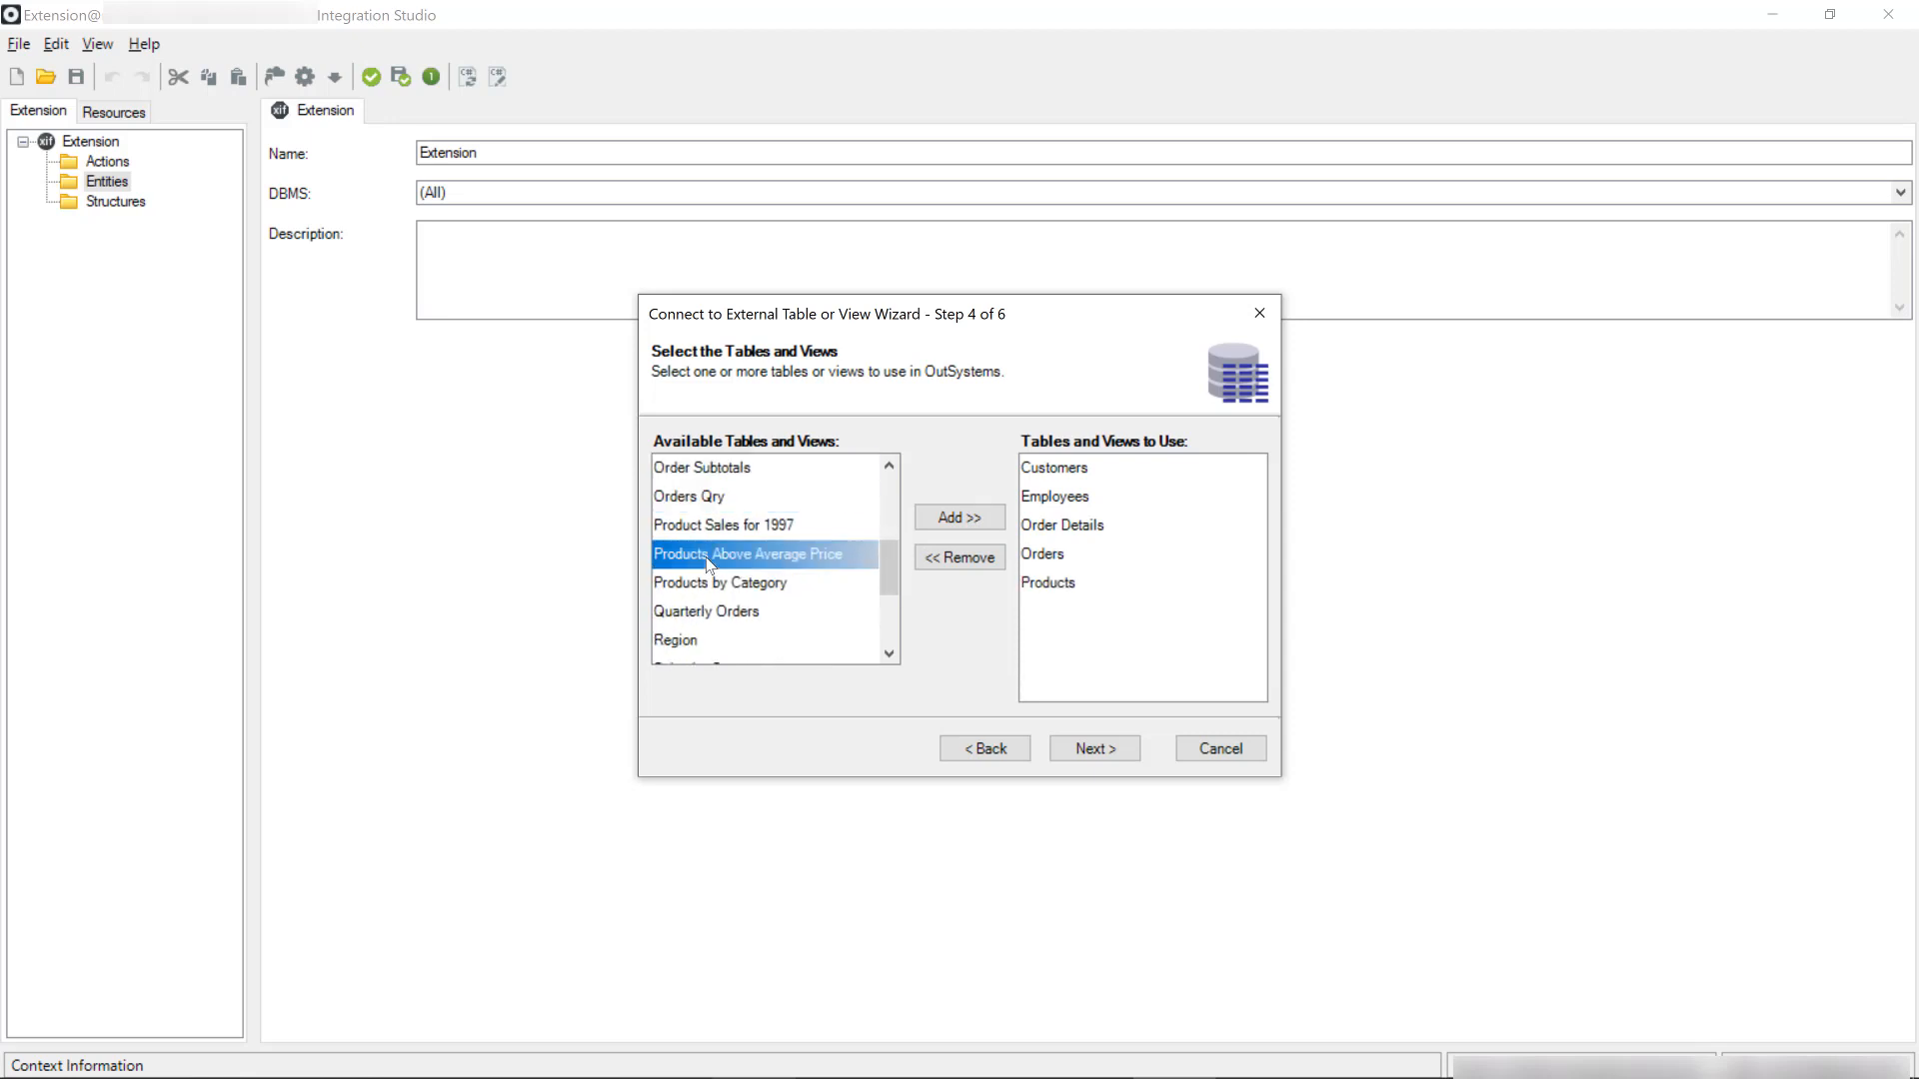
left_click(1095, 749)
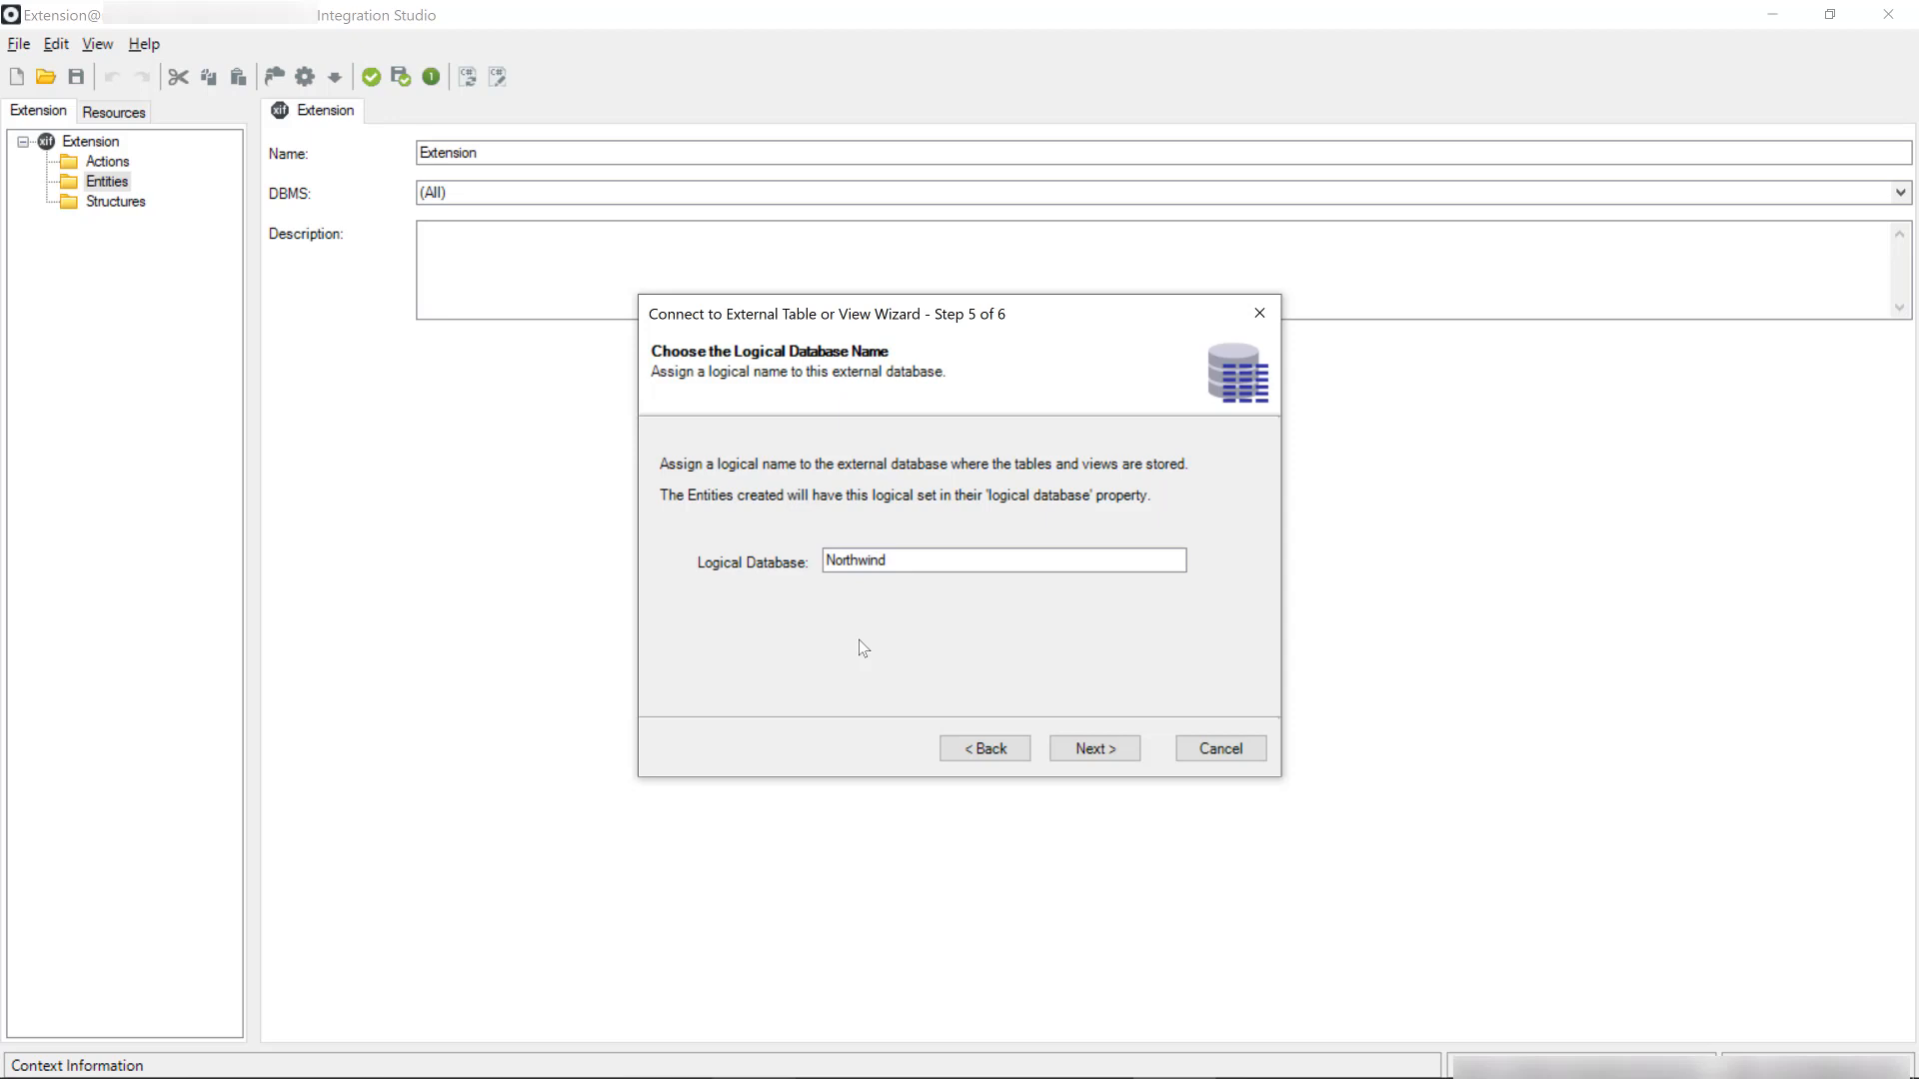
left_click(1112, 751)
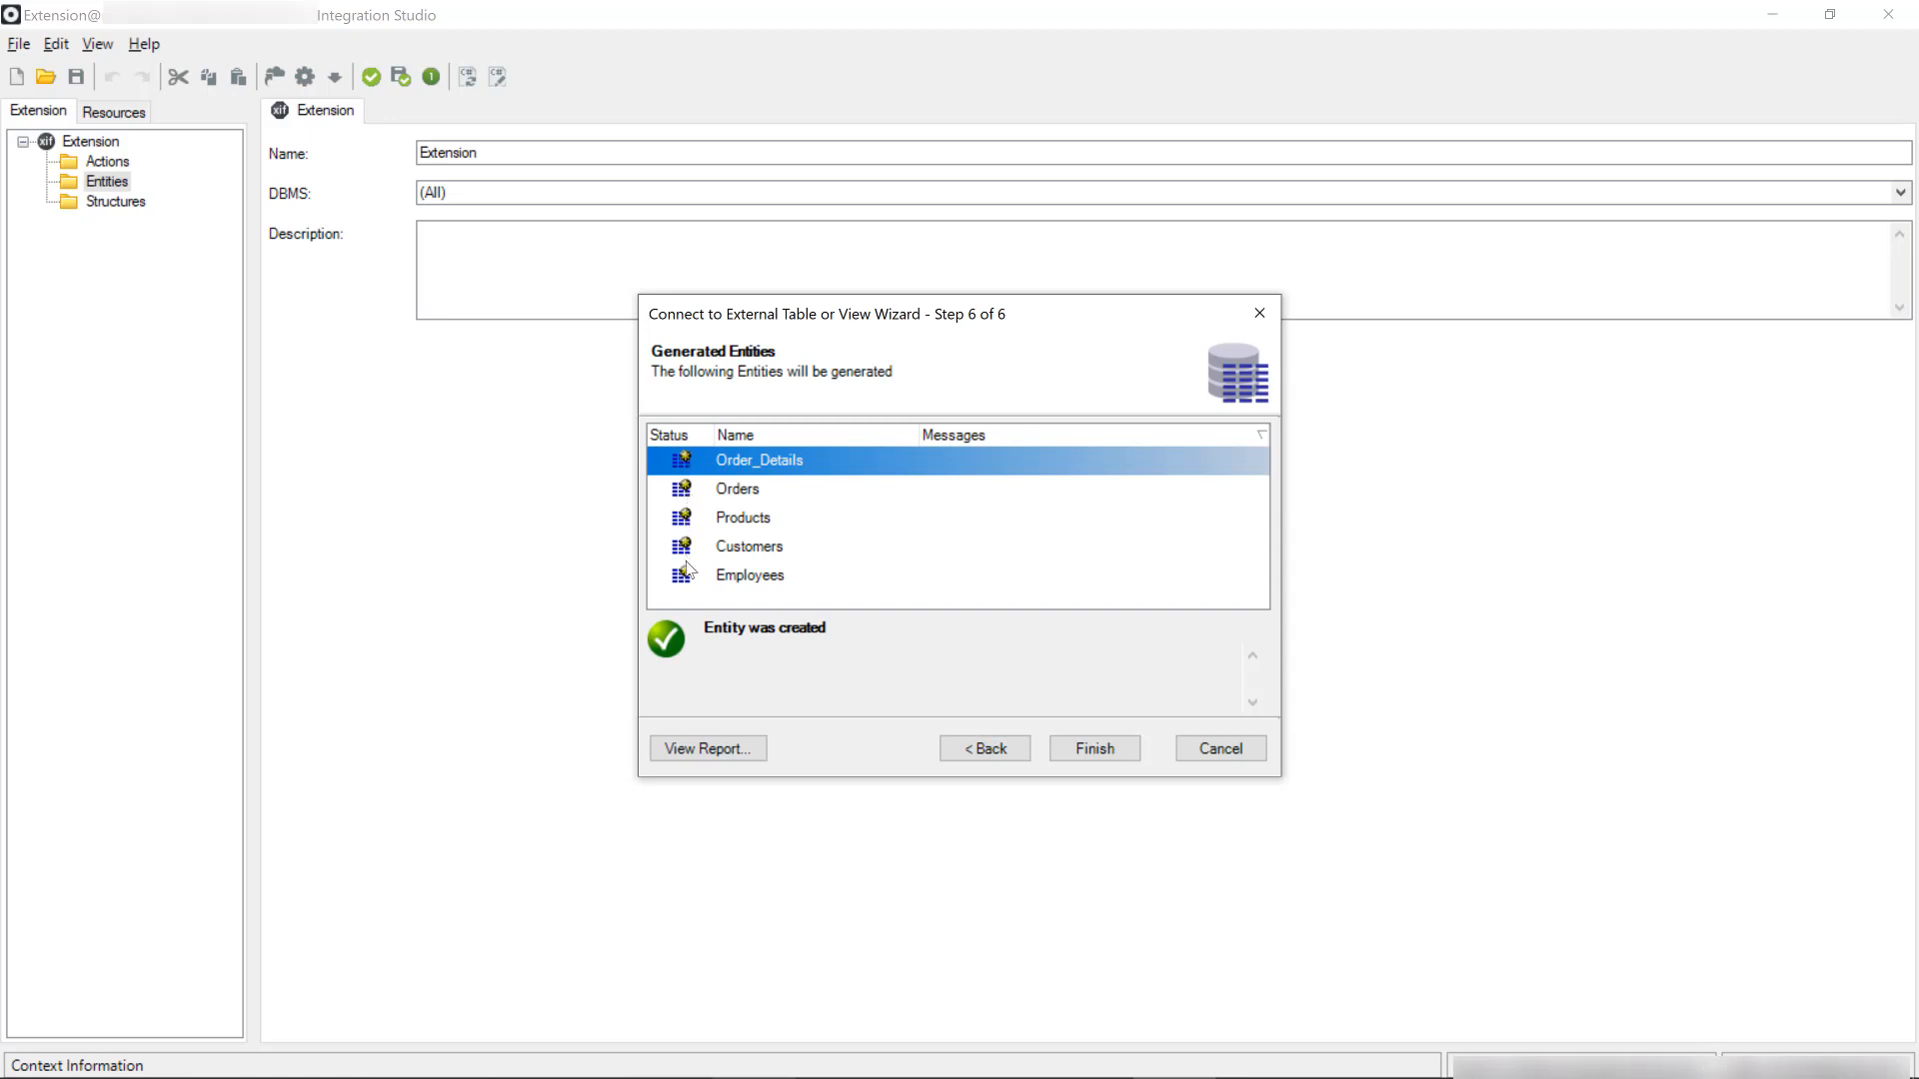
Review the report of the generated entities, close it and finish connecting the external tables
left_click(709, 751)
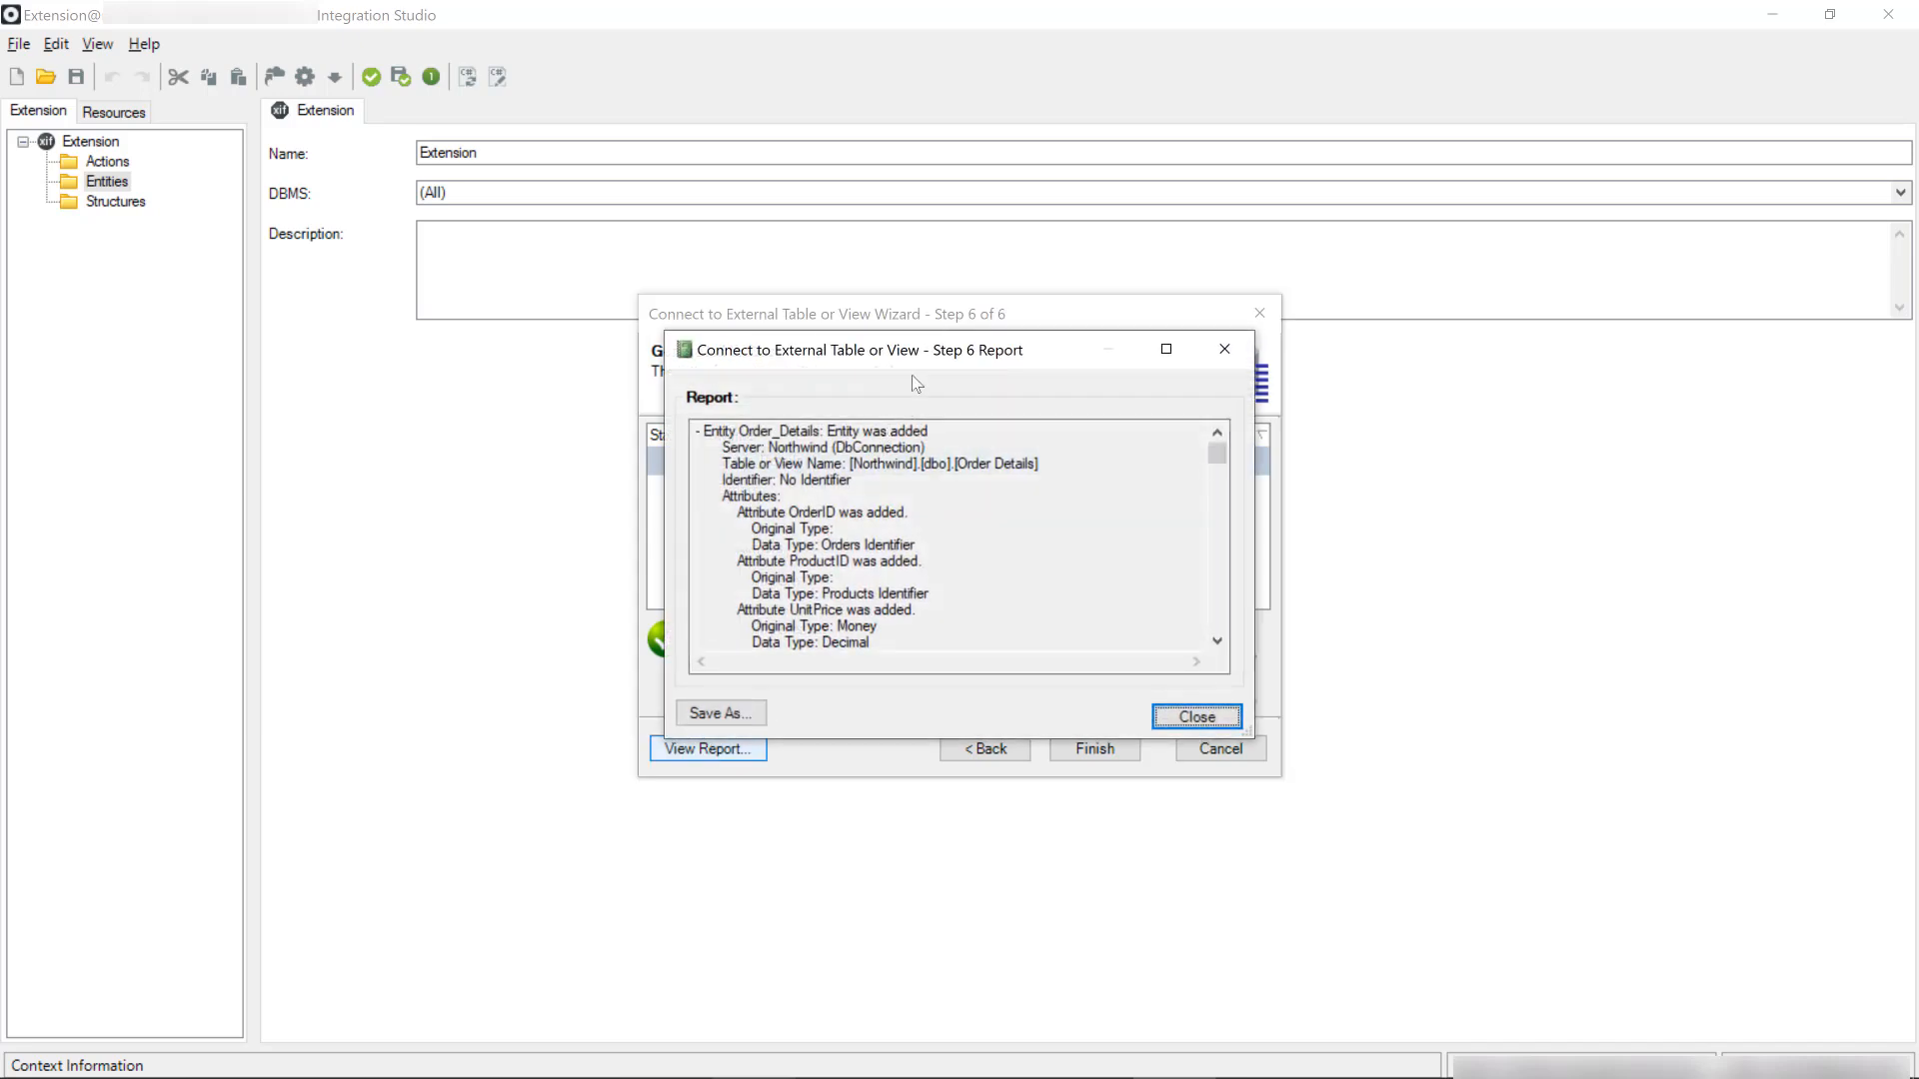
left_click_drag(935, 353, 1140, 378)
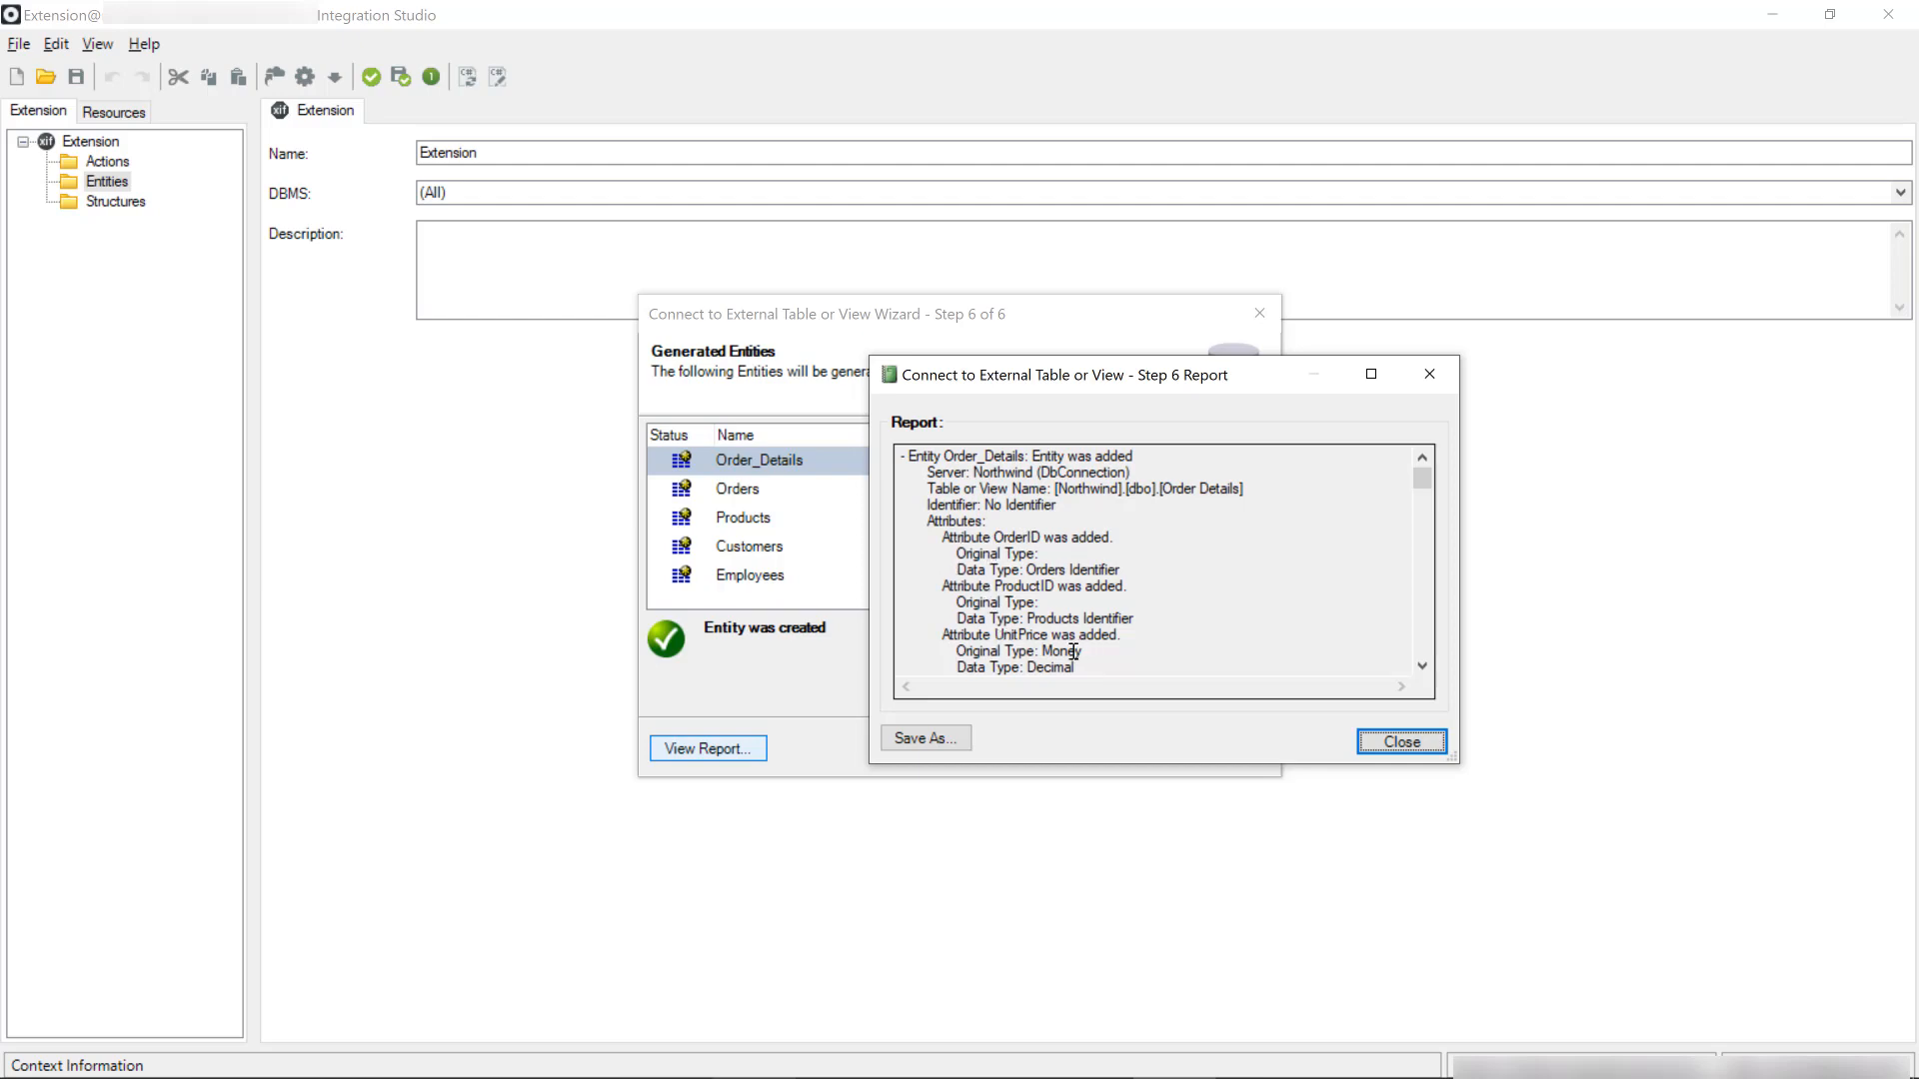
scroll(1047, 610, "down", 1)
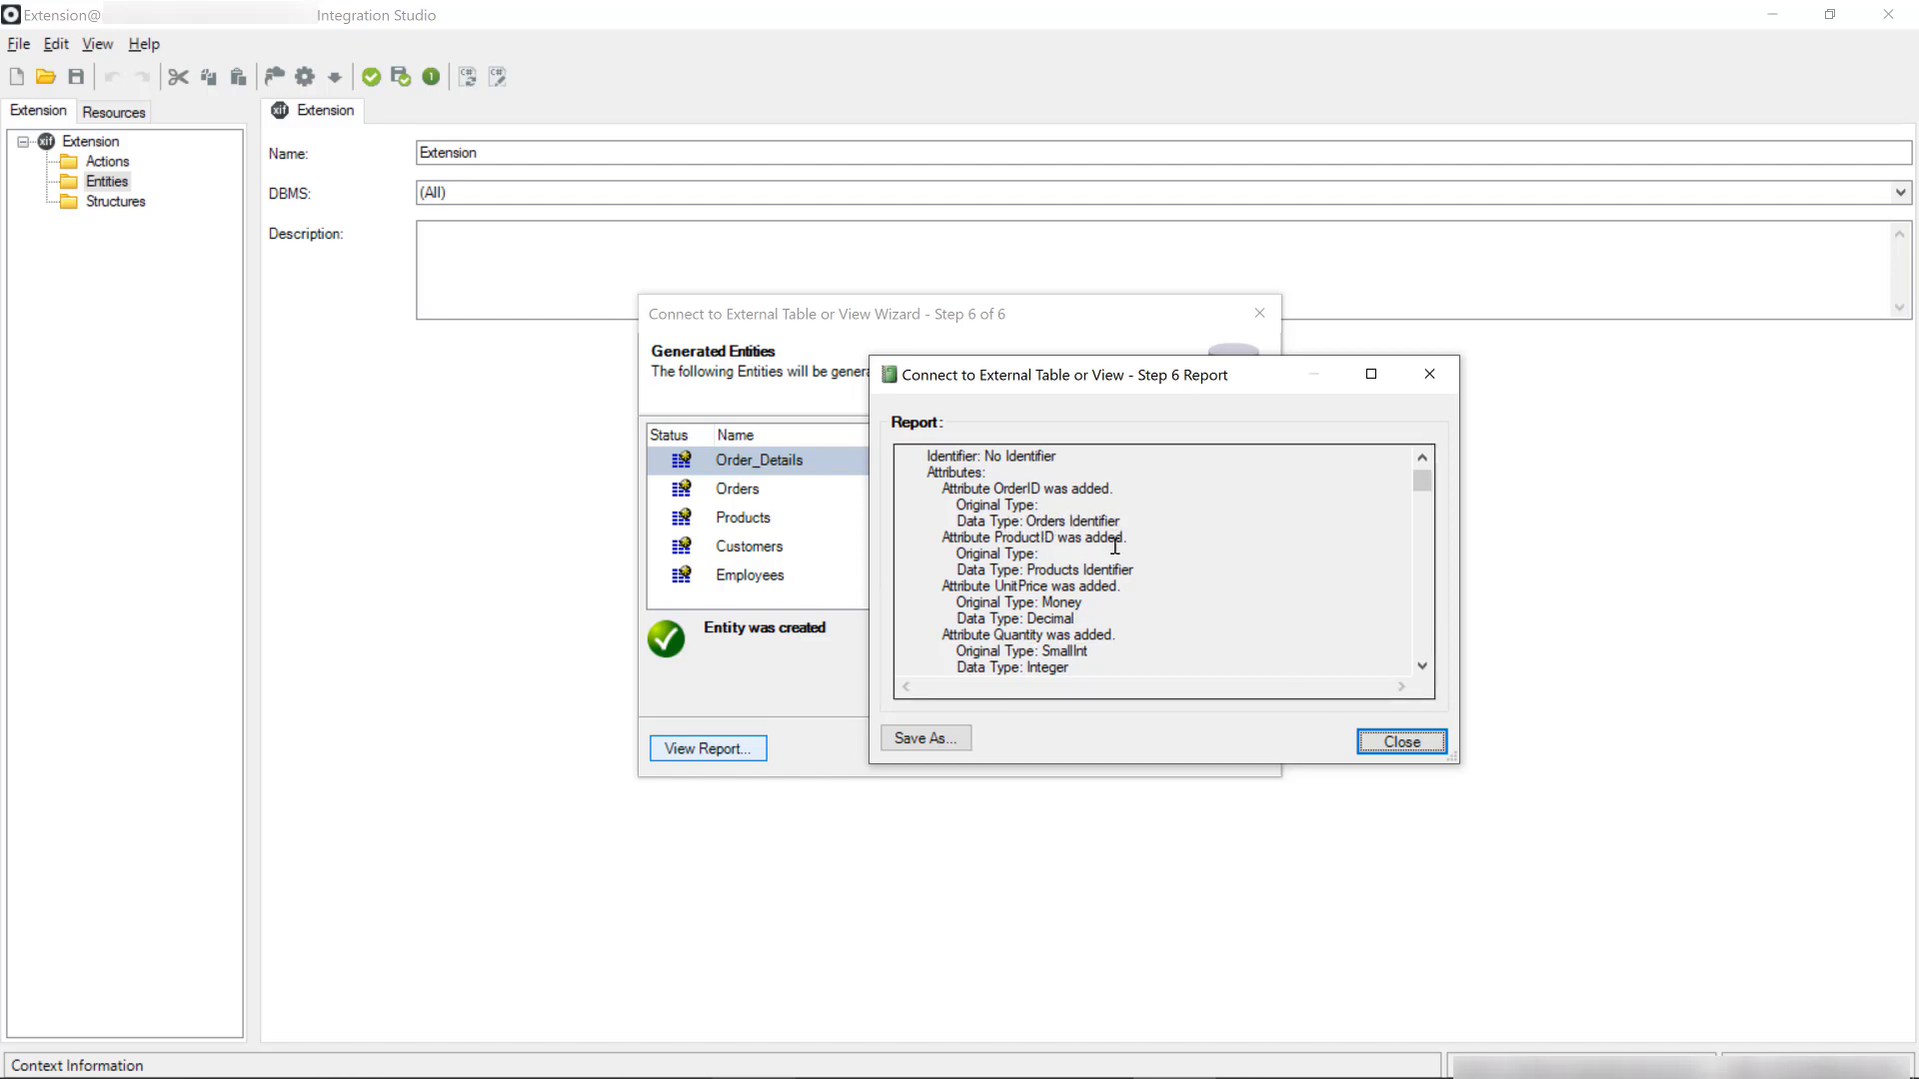
left_click(1402, 742)
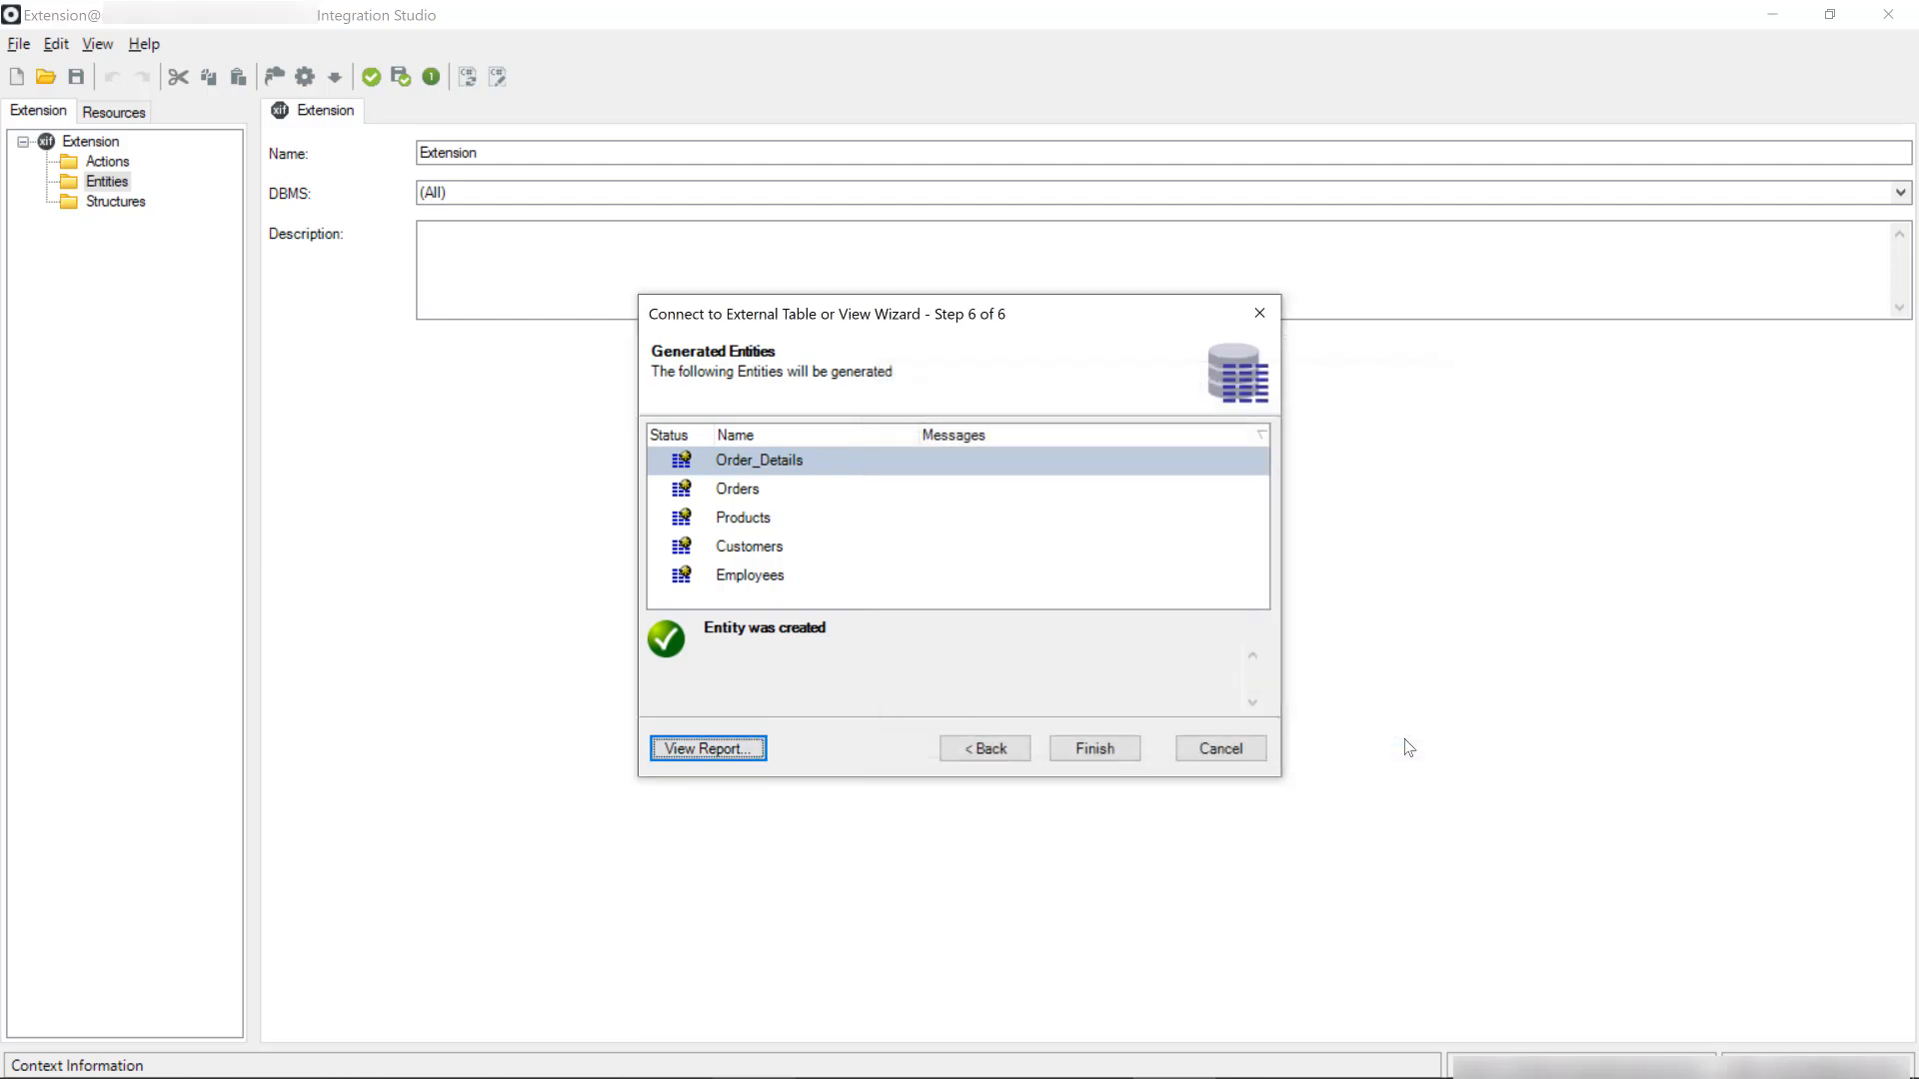
left_click(1096, 749)
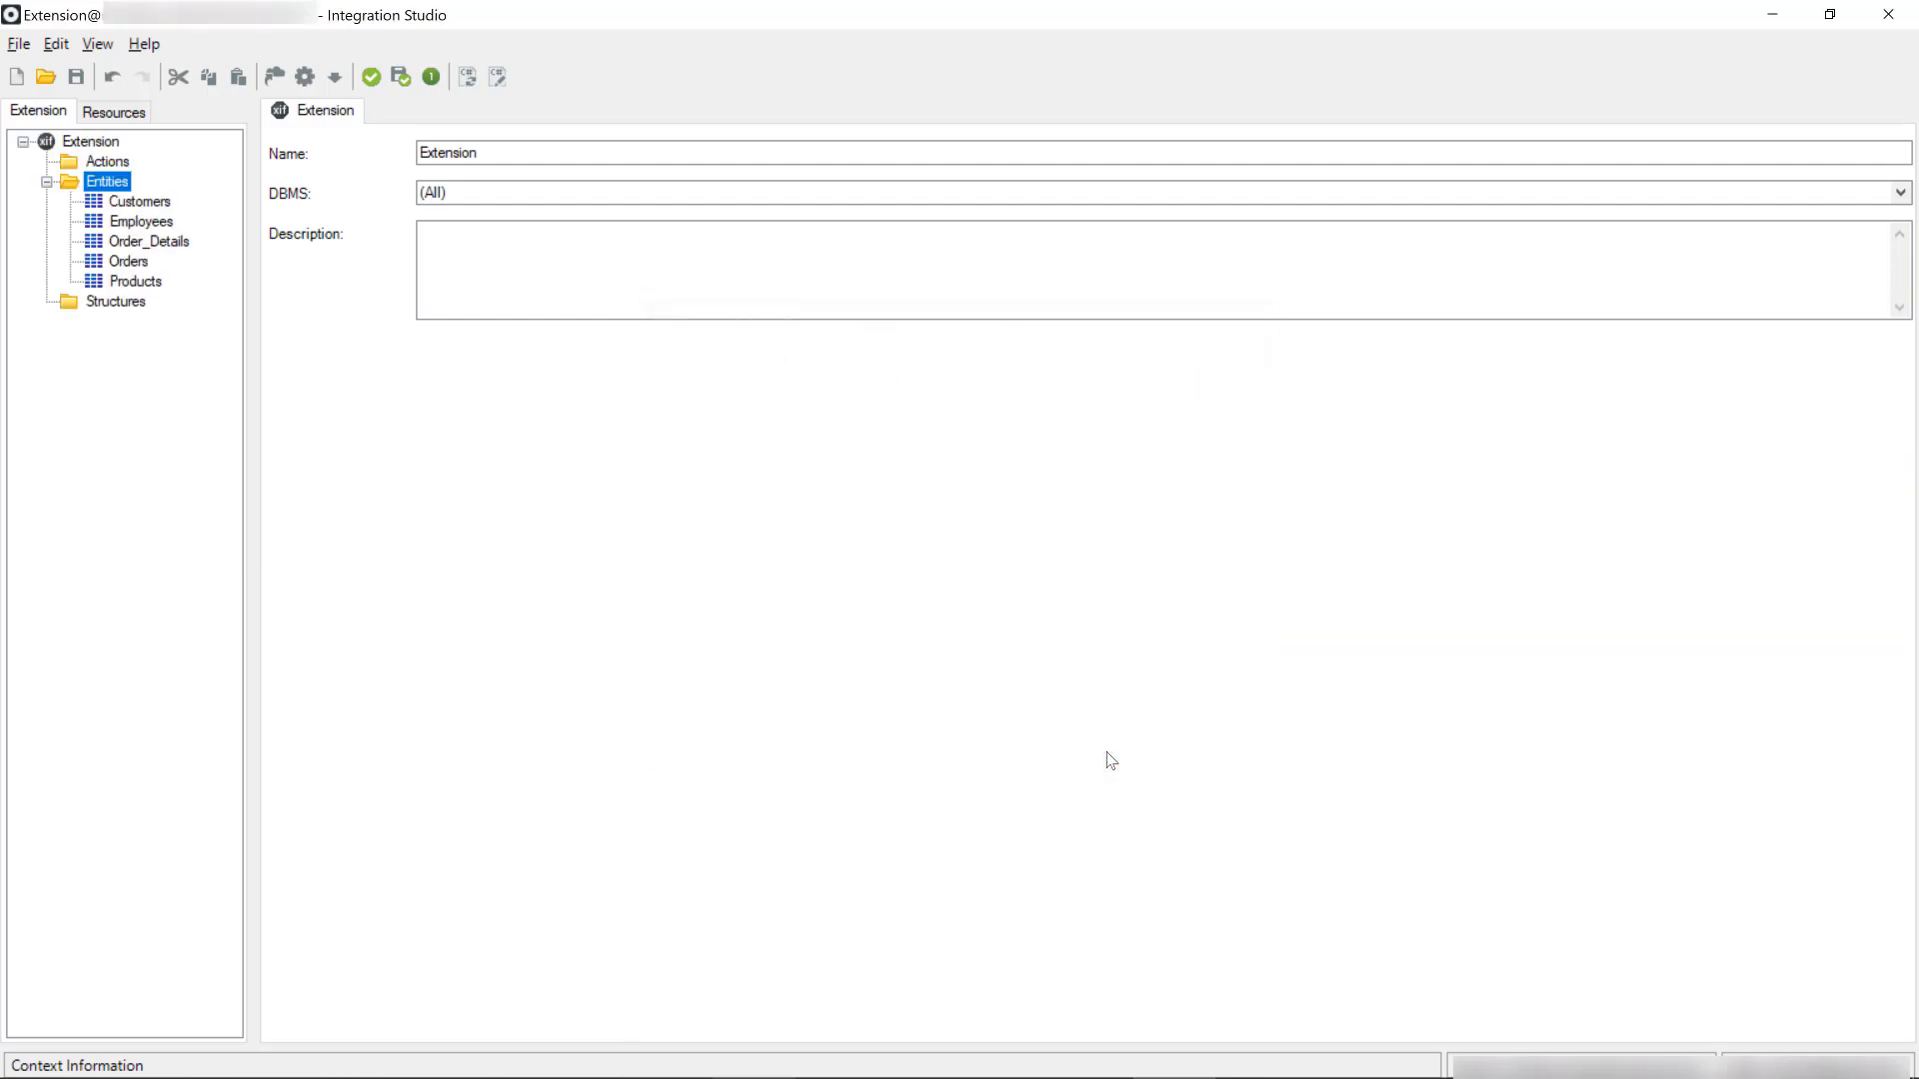
Open the Products entity and examine its source table and the available Default Value behavior options
left_click(147, 289)
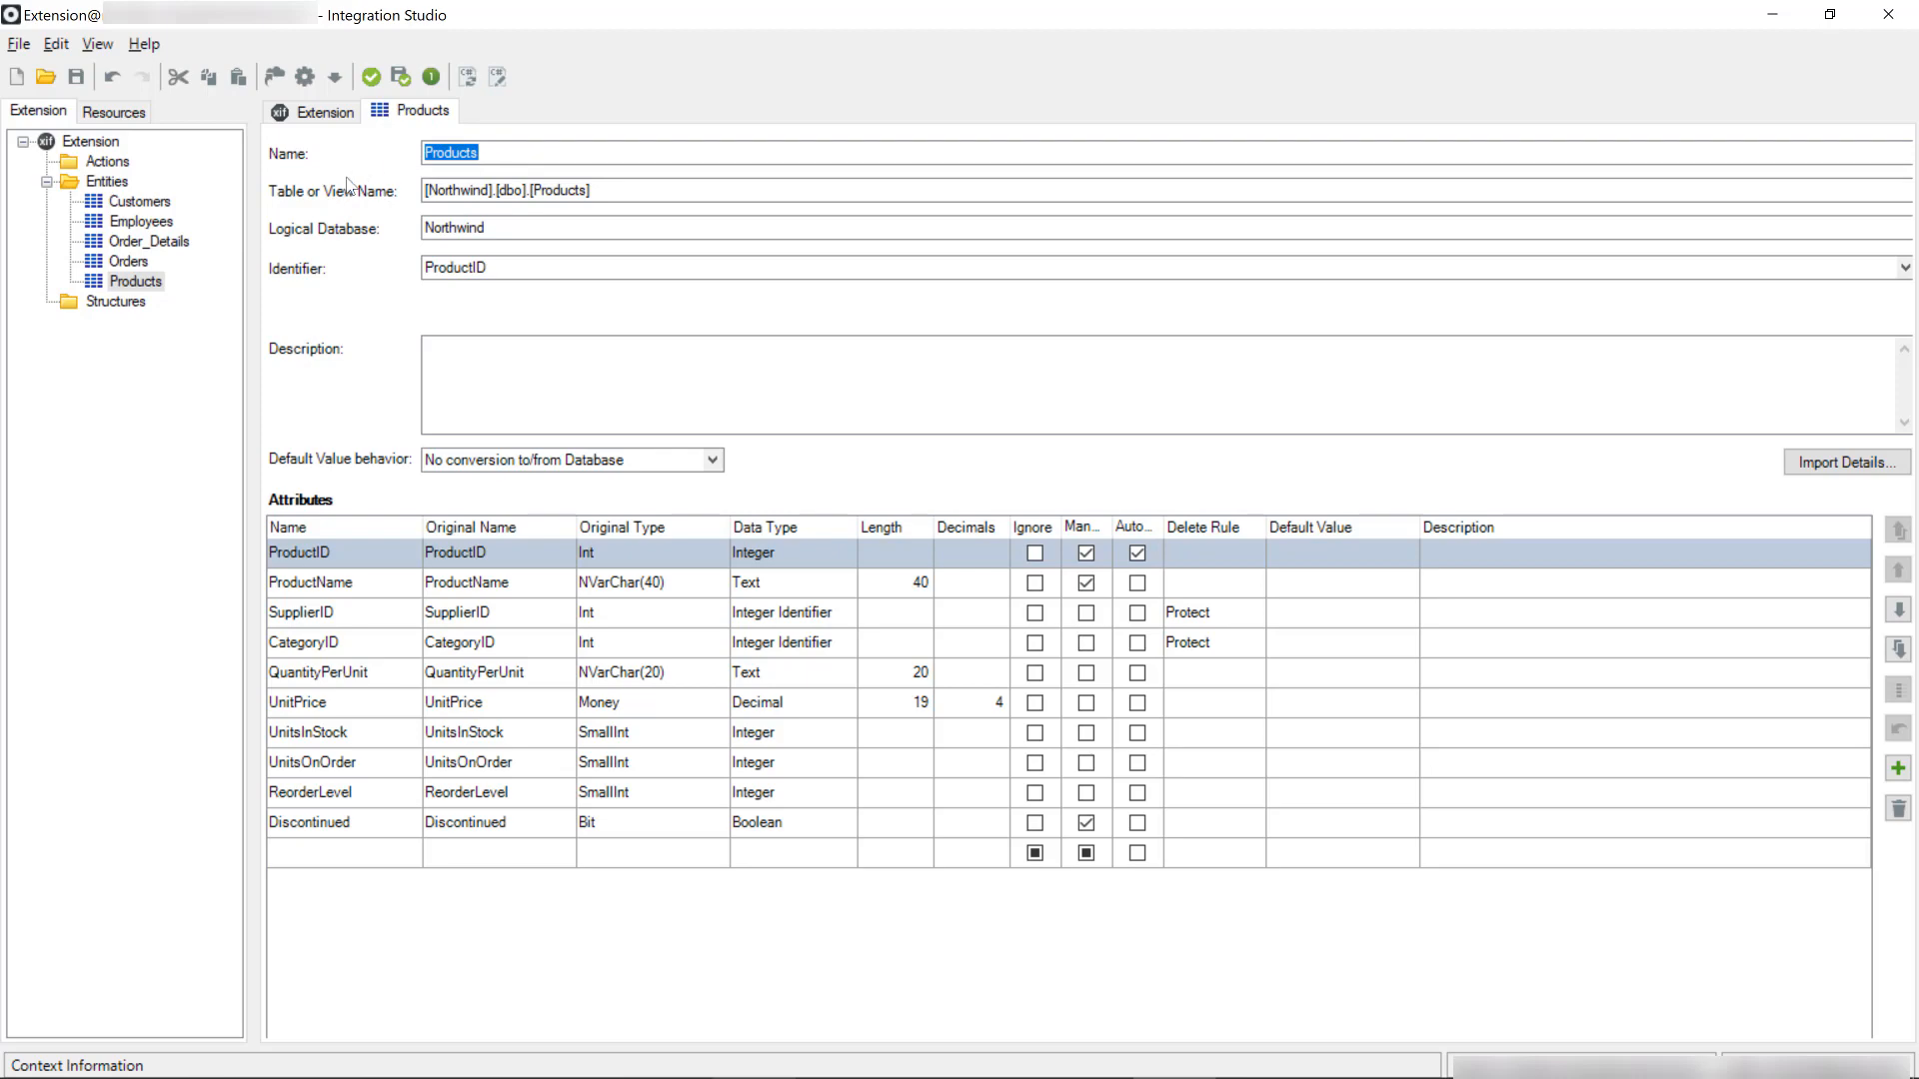
left_click(635, 188)
left_click(676, 461)
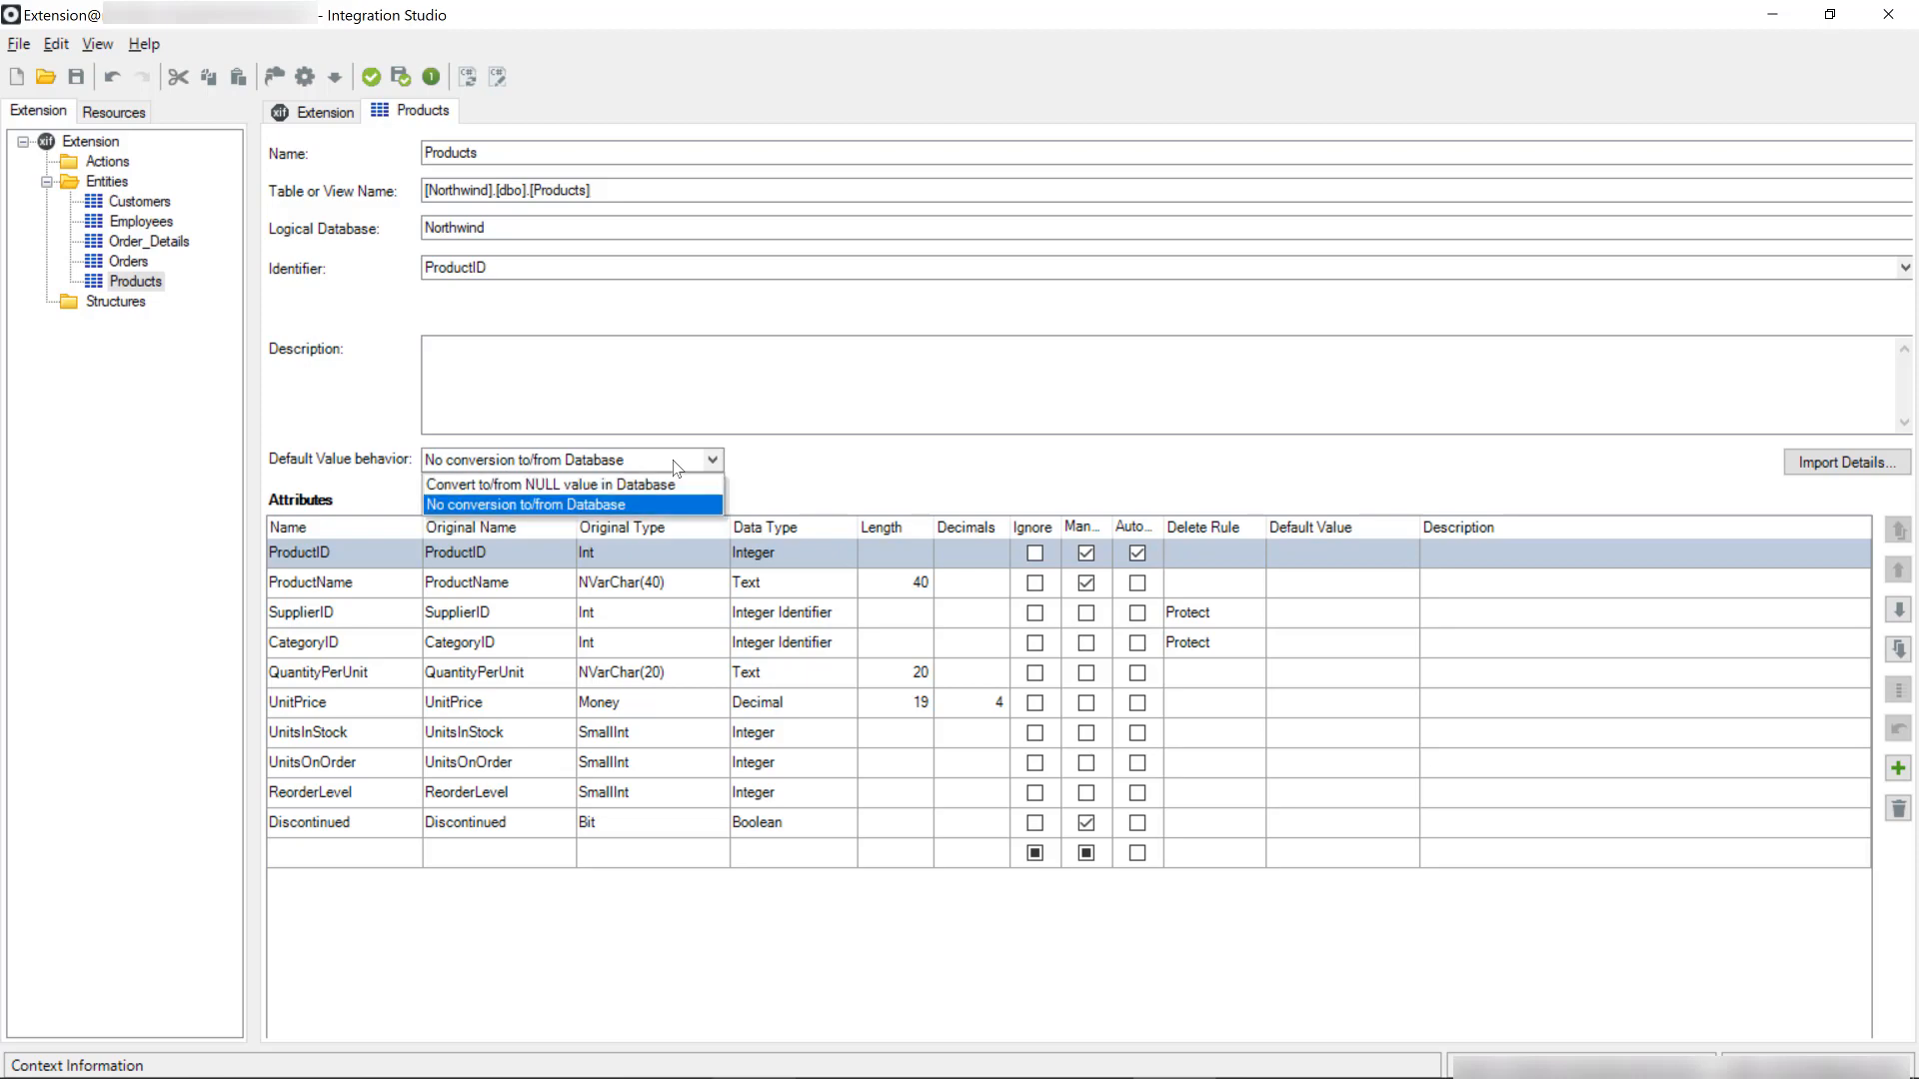
left_click(675, 464)
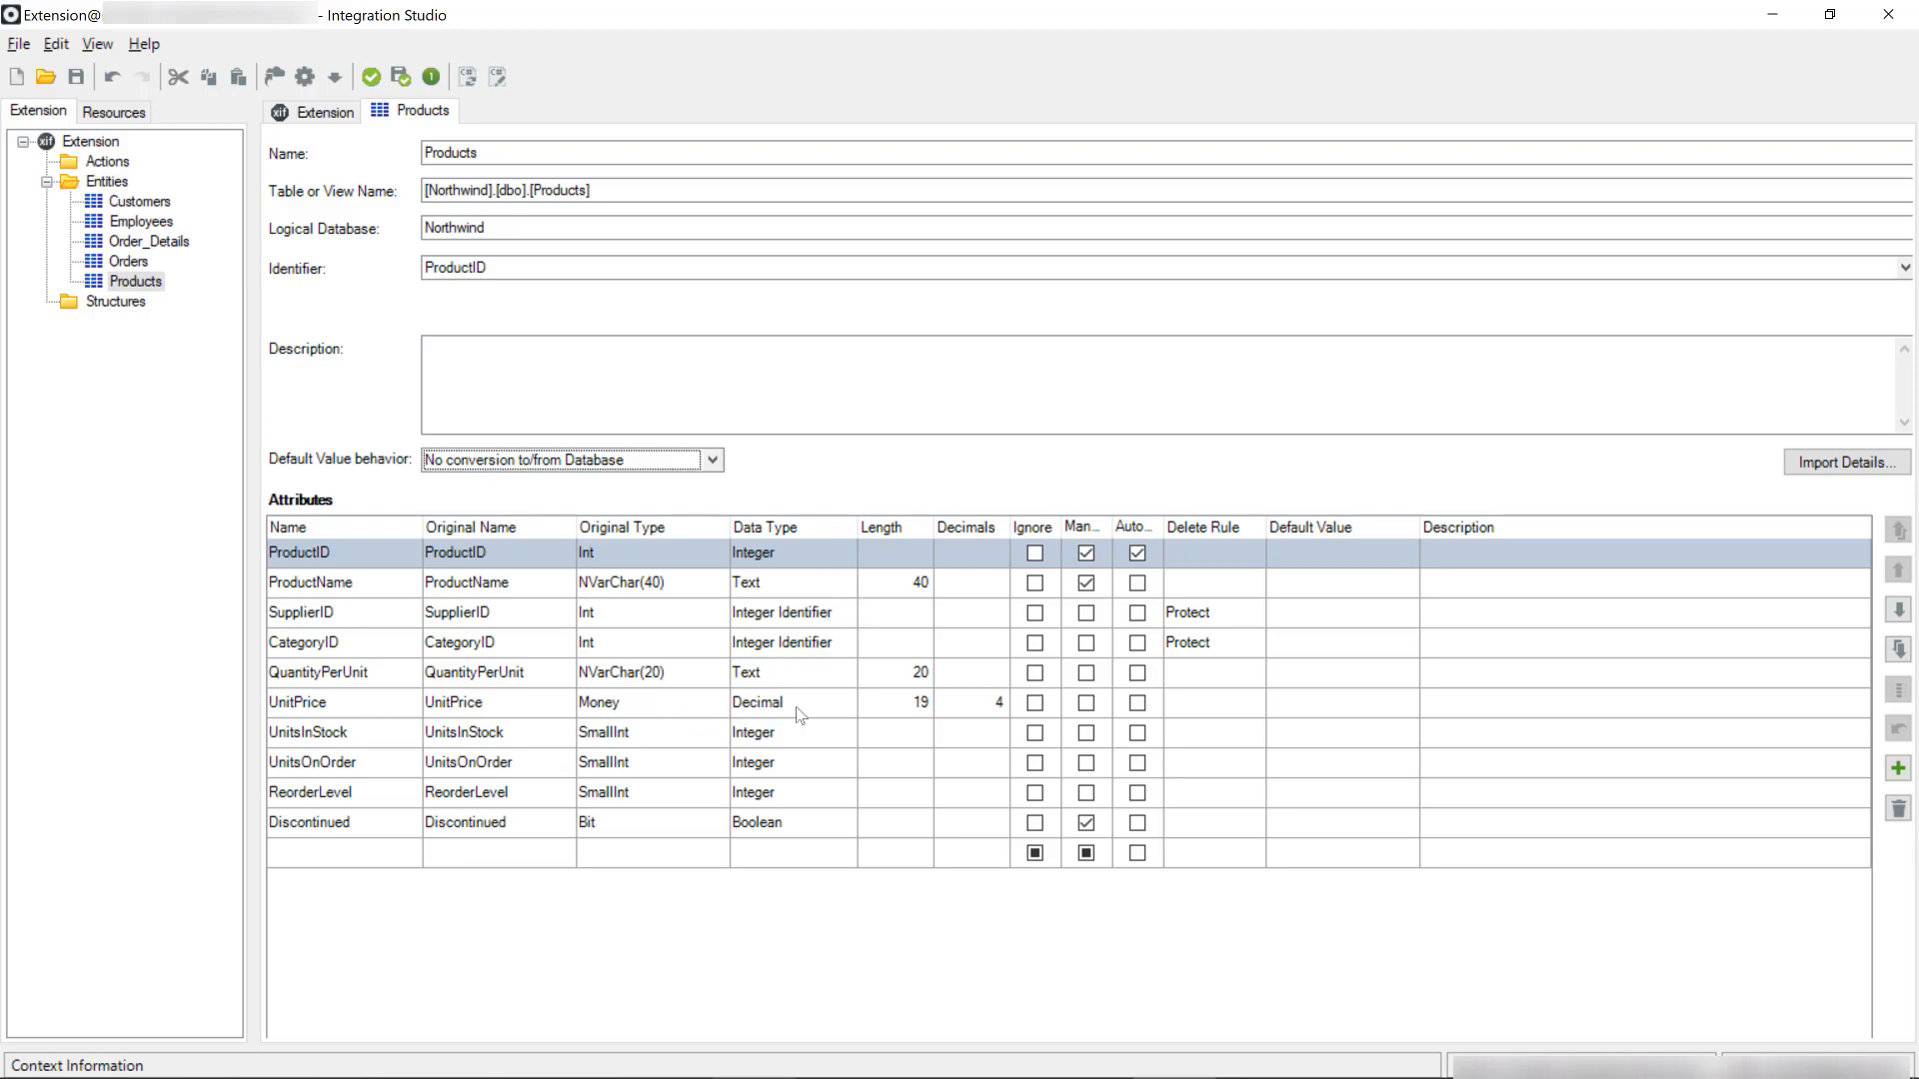
Set the data type of the Products entity's UnitPrice attribute to Currency
left_click(848, 706)
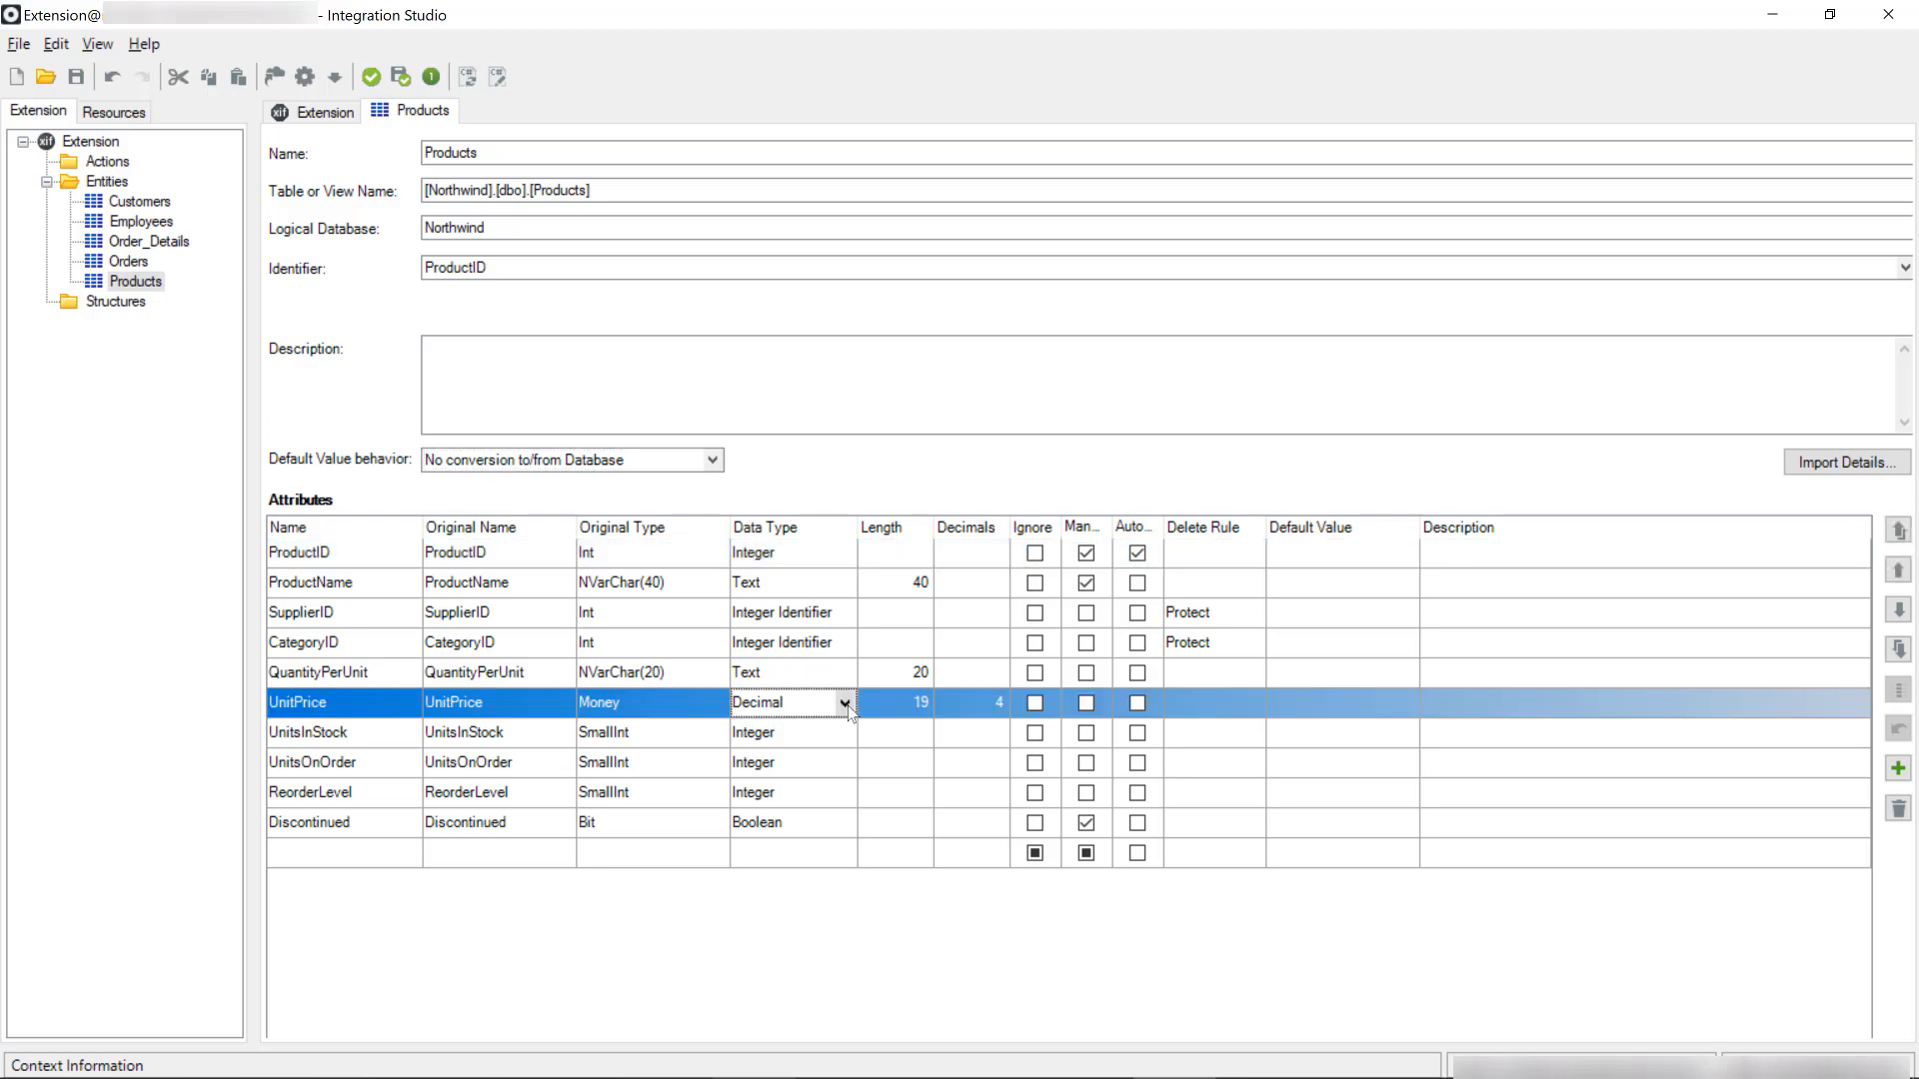
left_click(846, 704)
left_click_drag(897, 756, 897, 790)
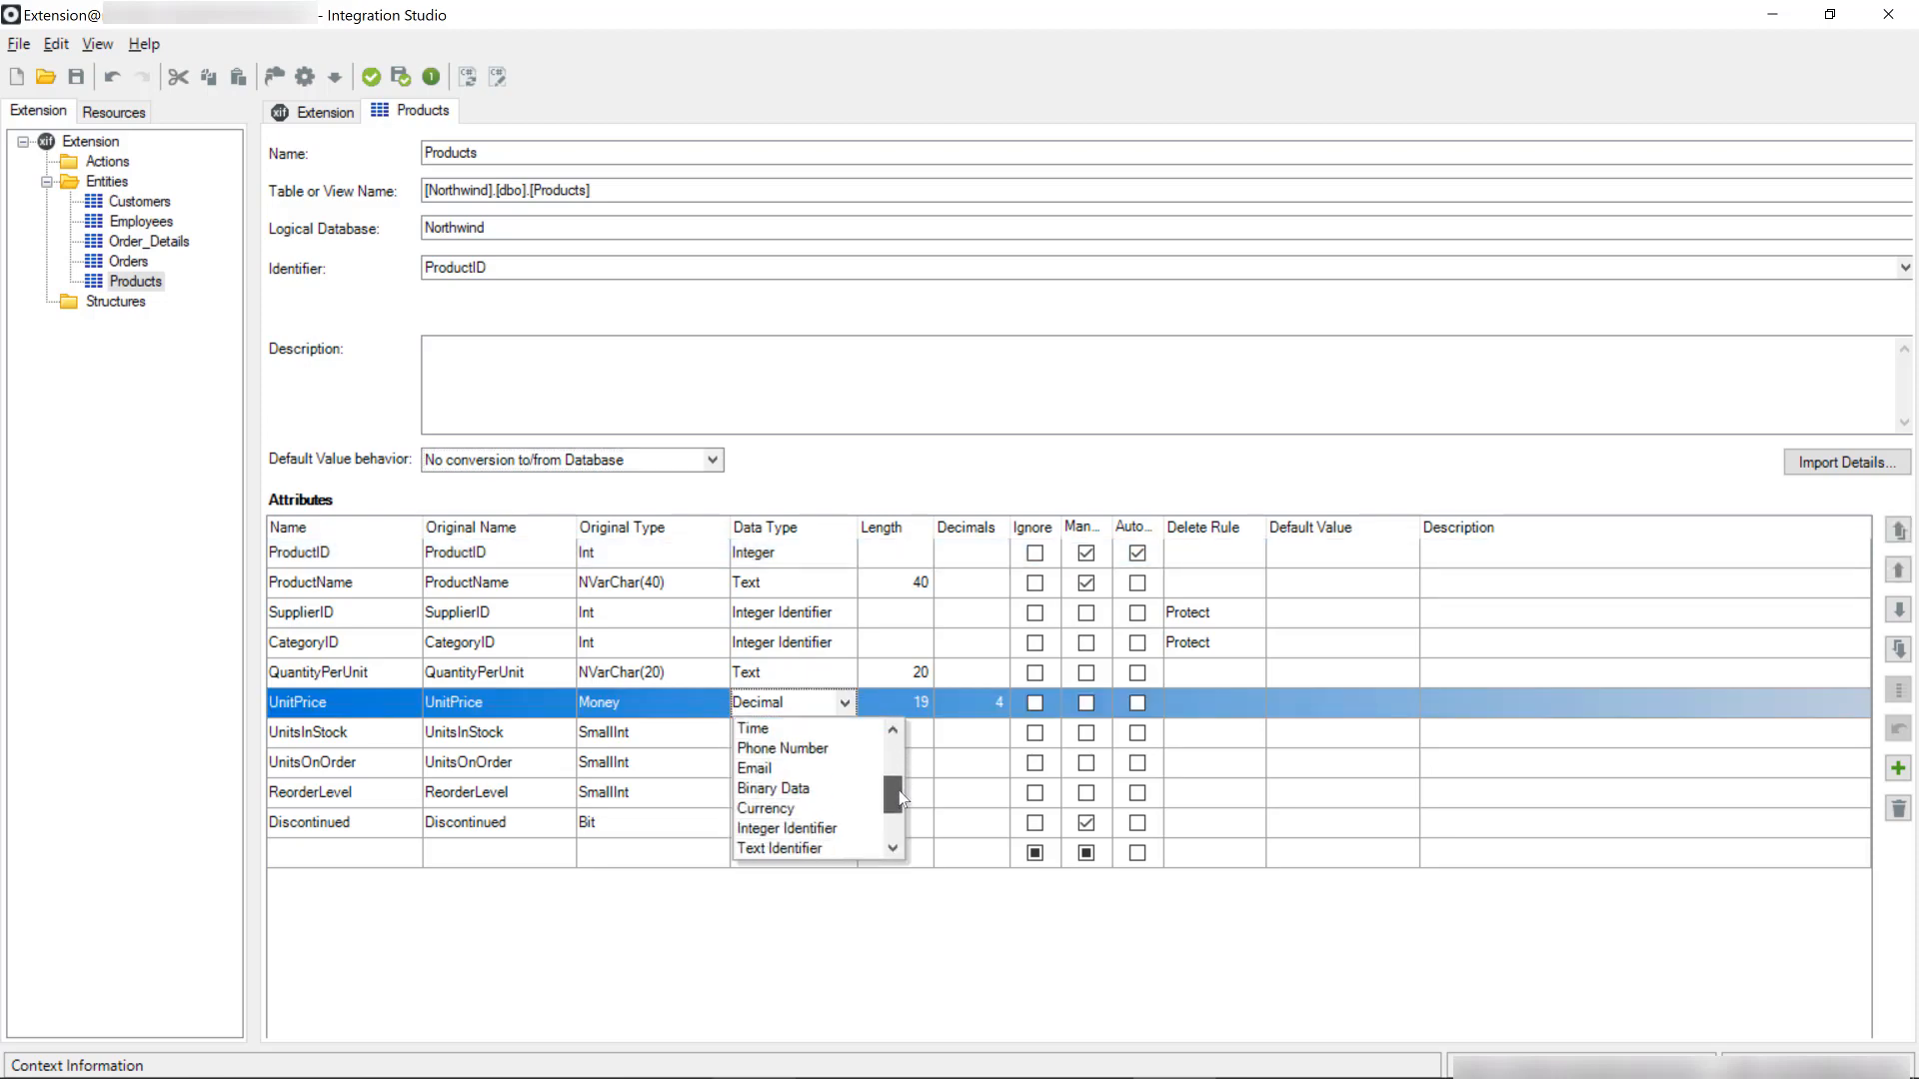
left_click(828, 810)
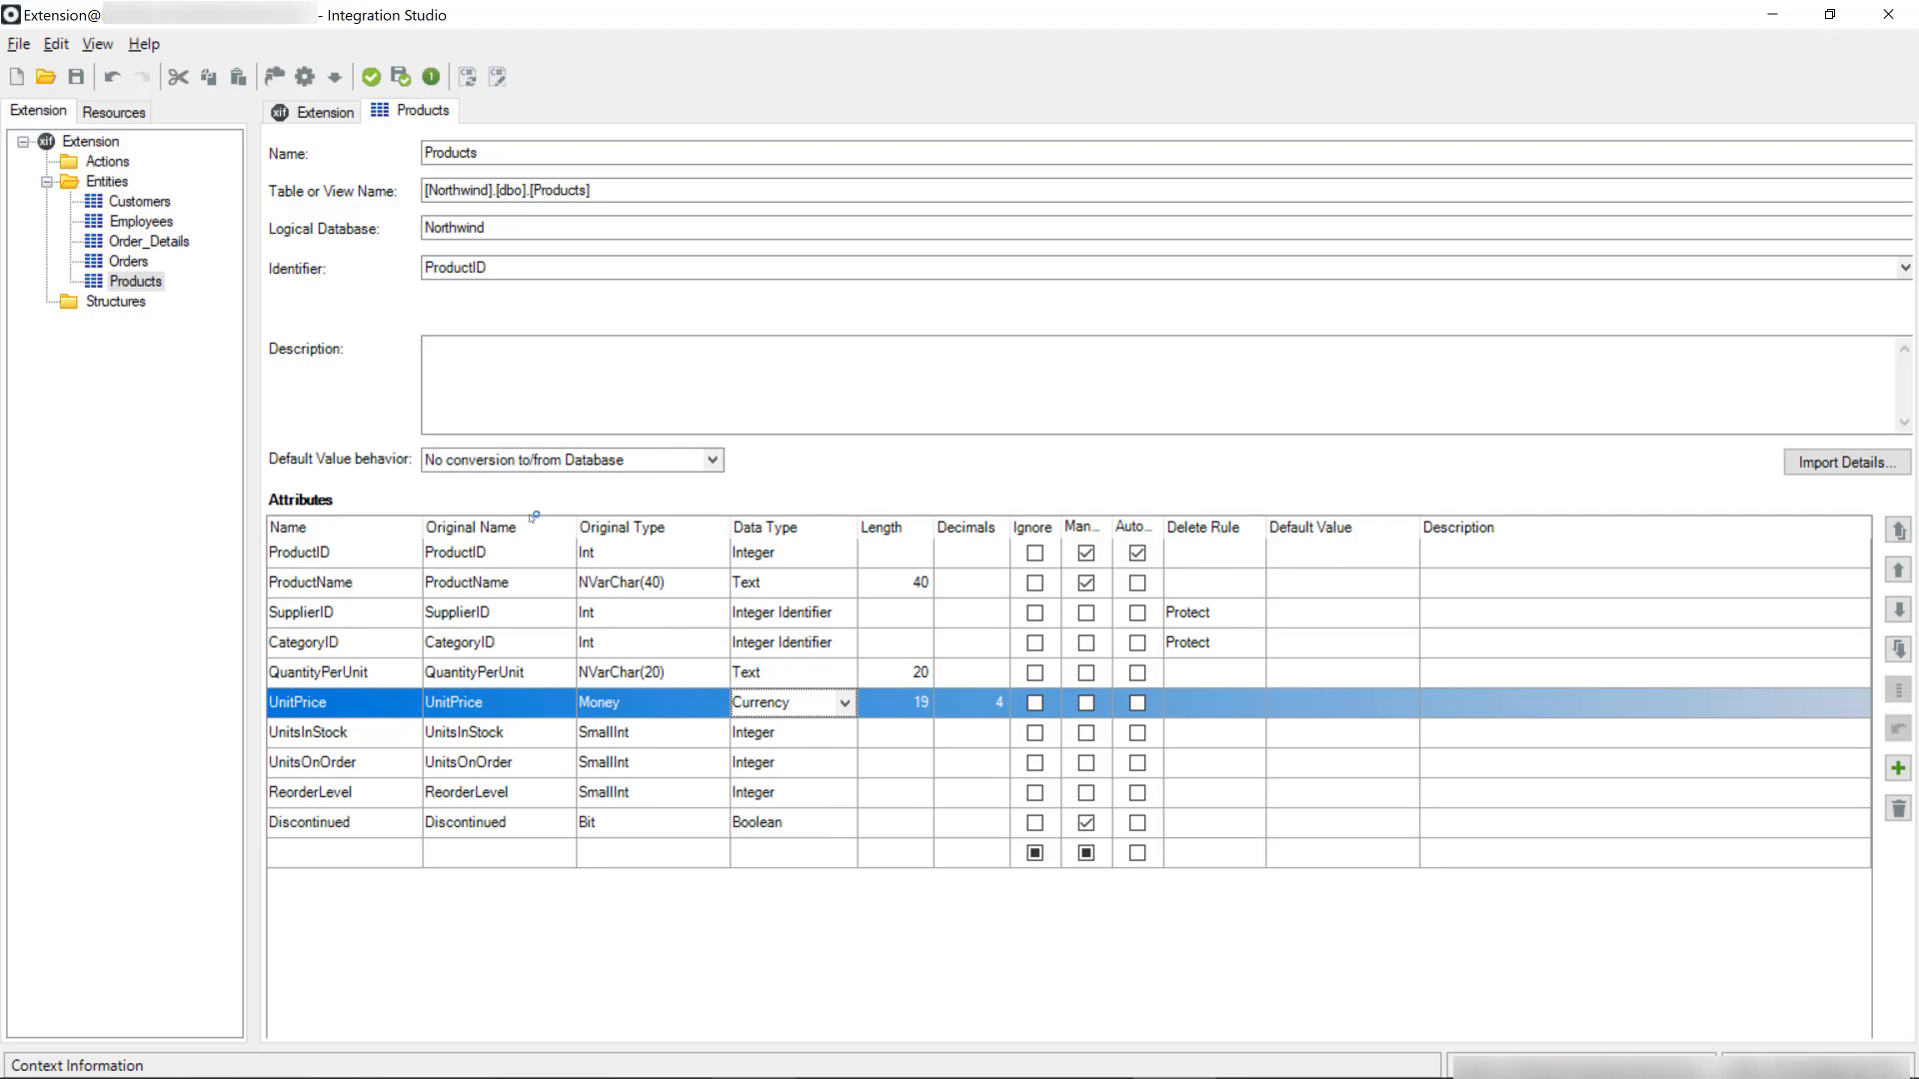
Open the Customers entity and set the Phone attribute's data type to Phone Number
double_click(148, 202)
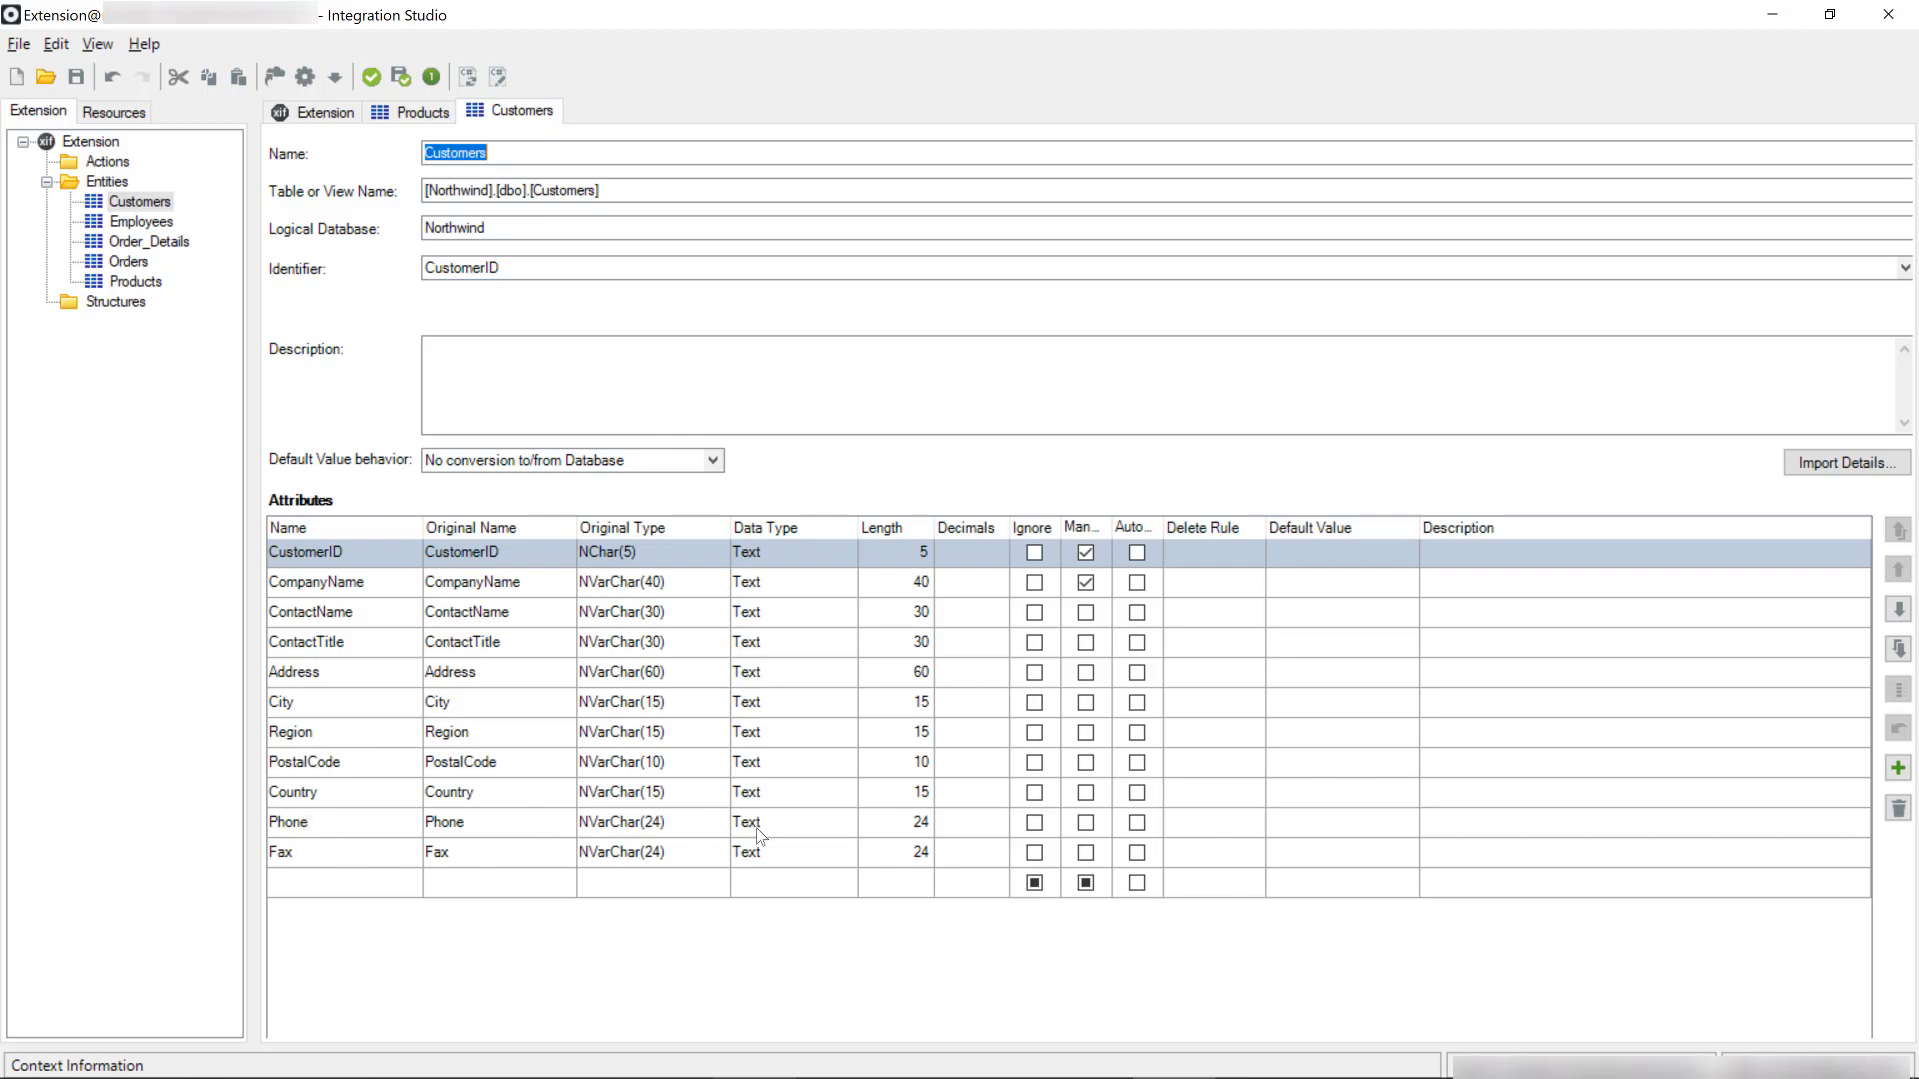
left_click(848, 828)
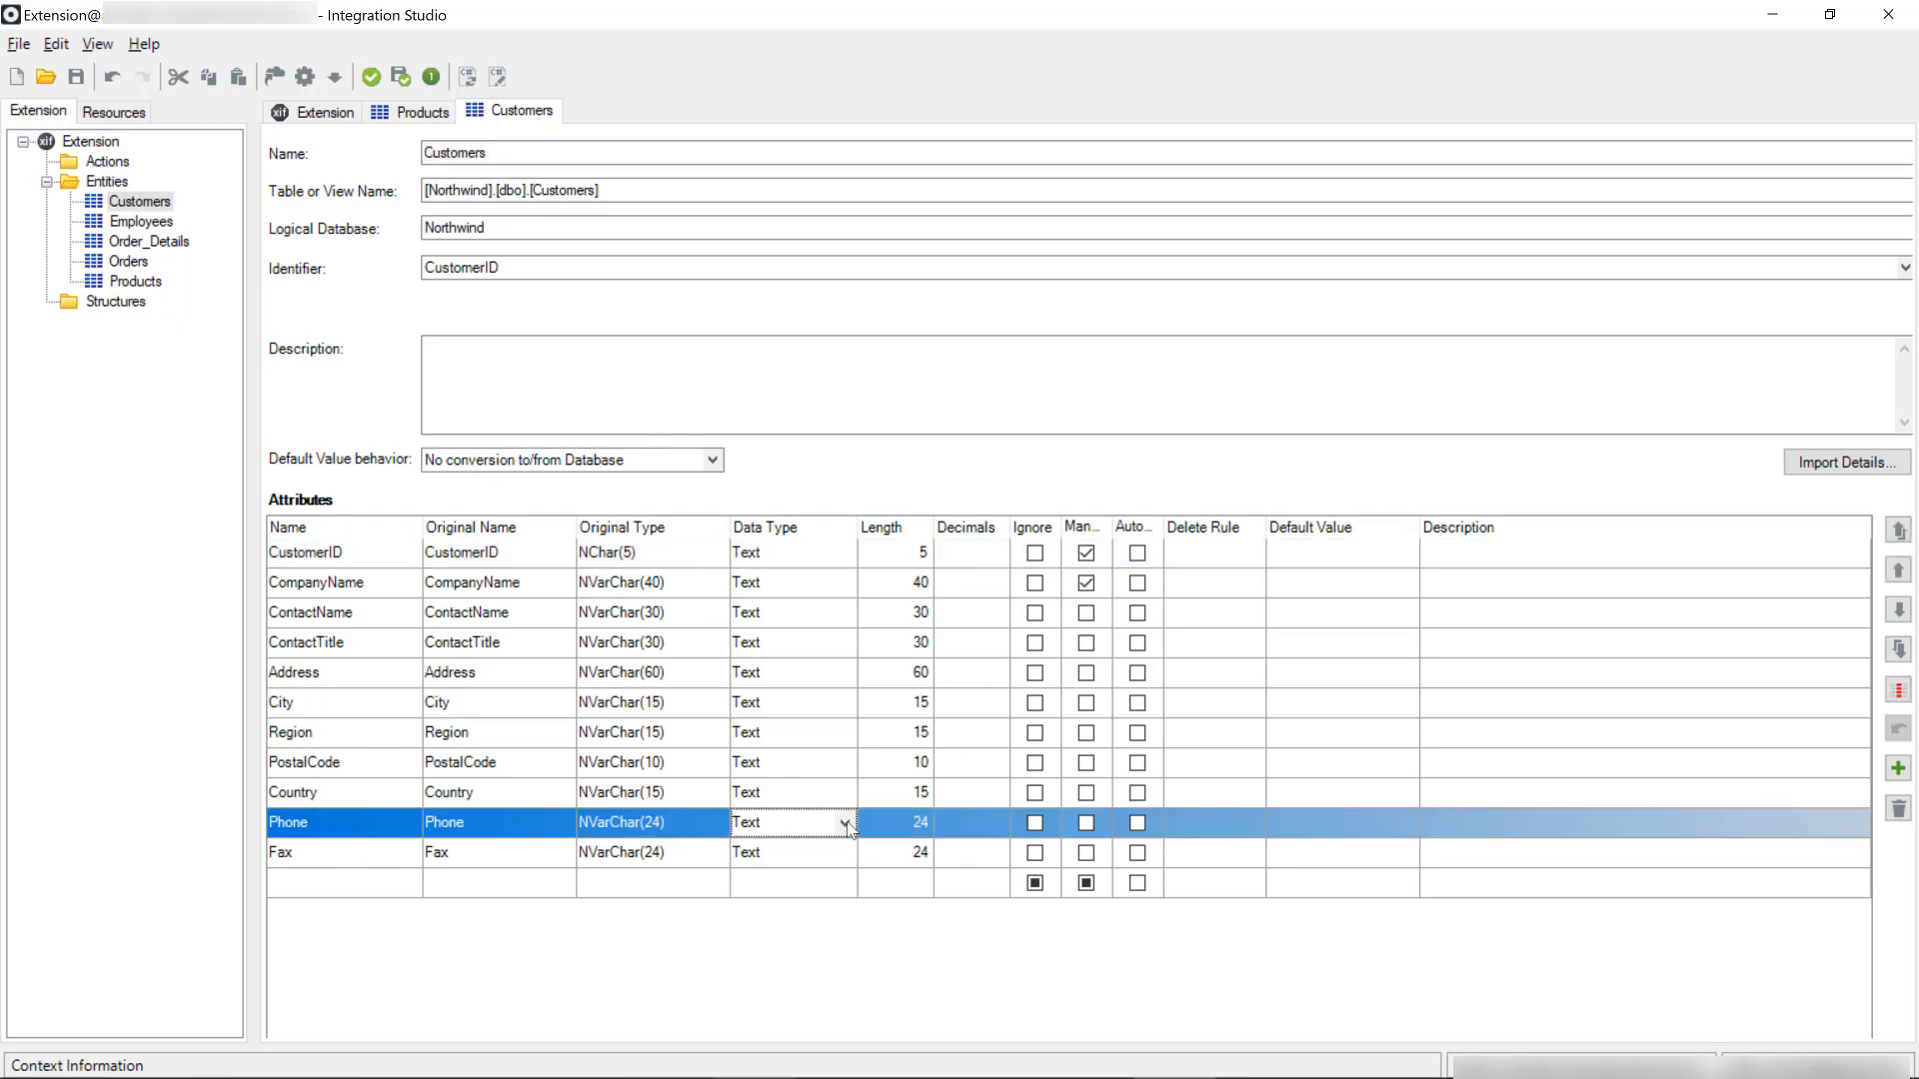
left_click(847, 824)
left_click_drag(890, 873, 898, 909)
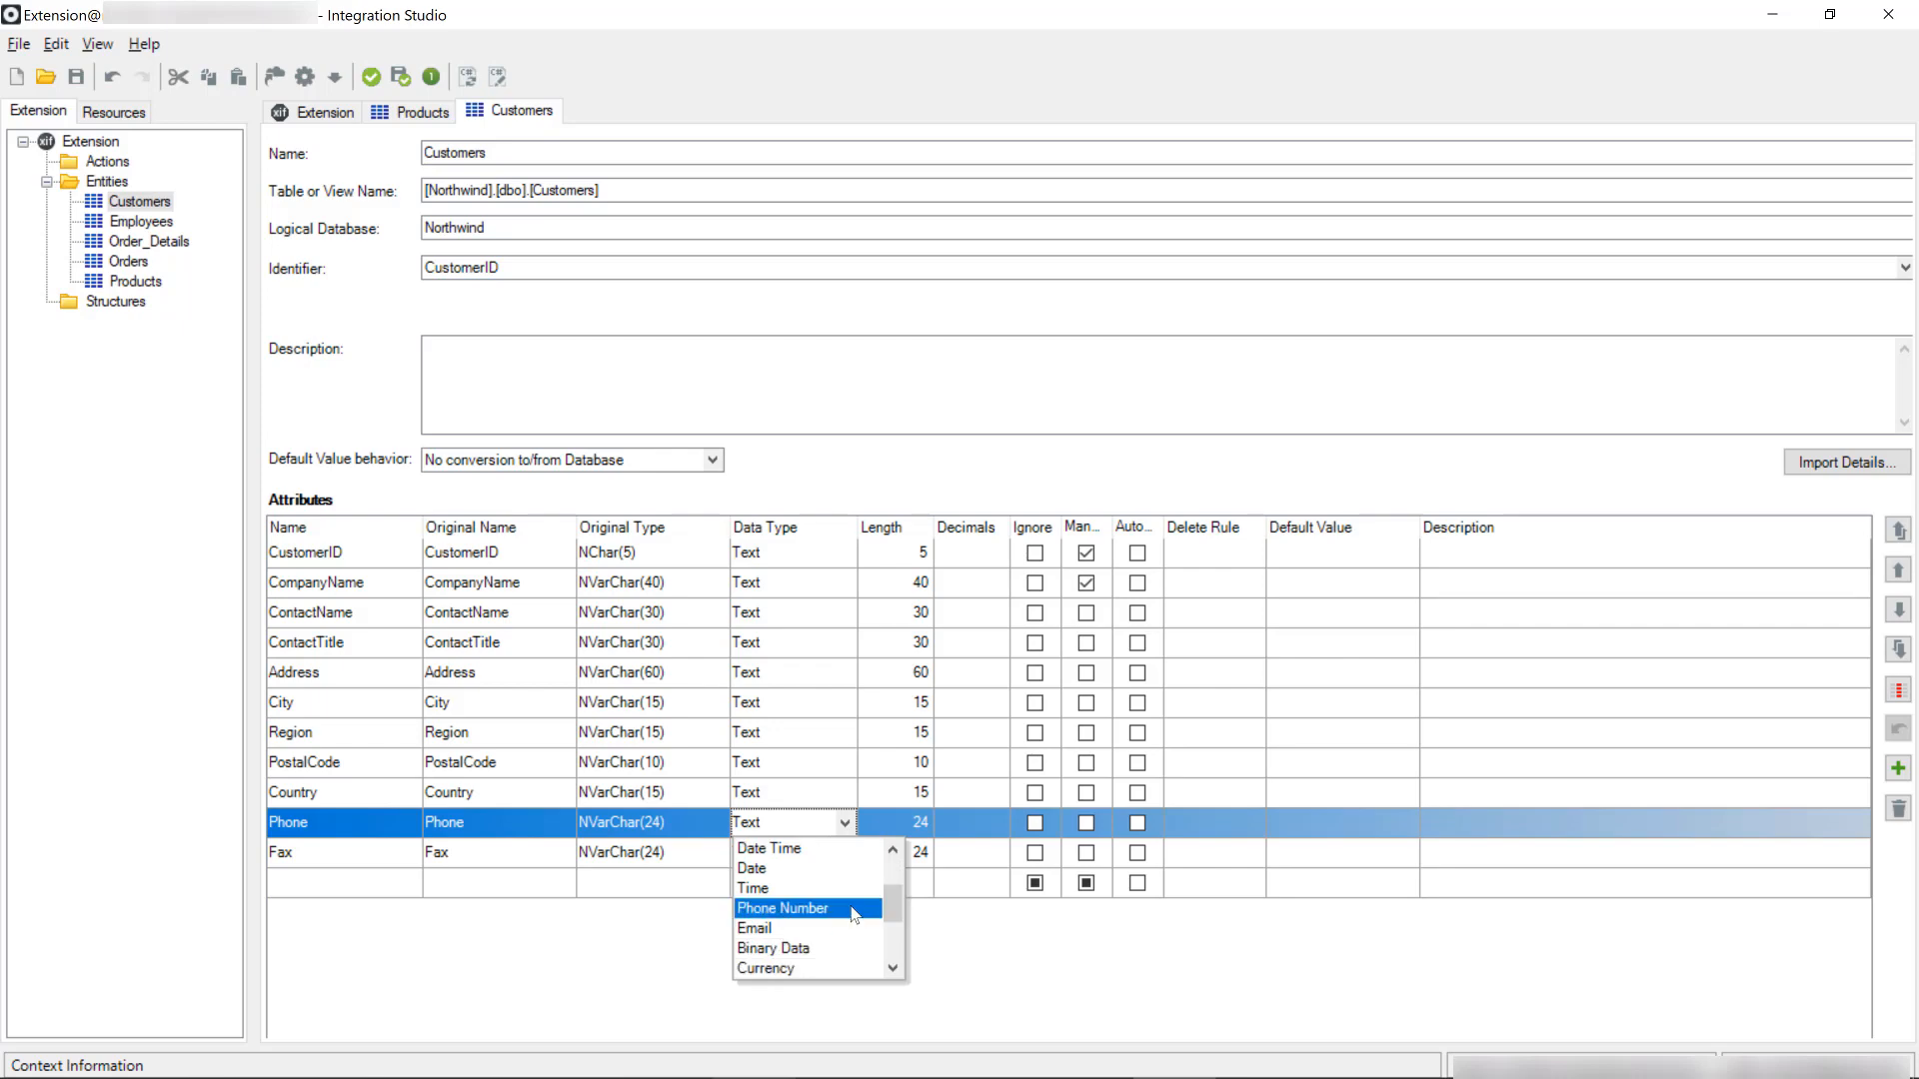
left_click(855, 911)
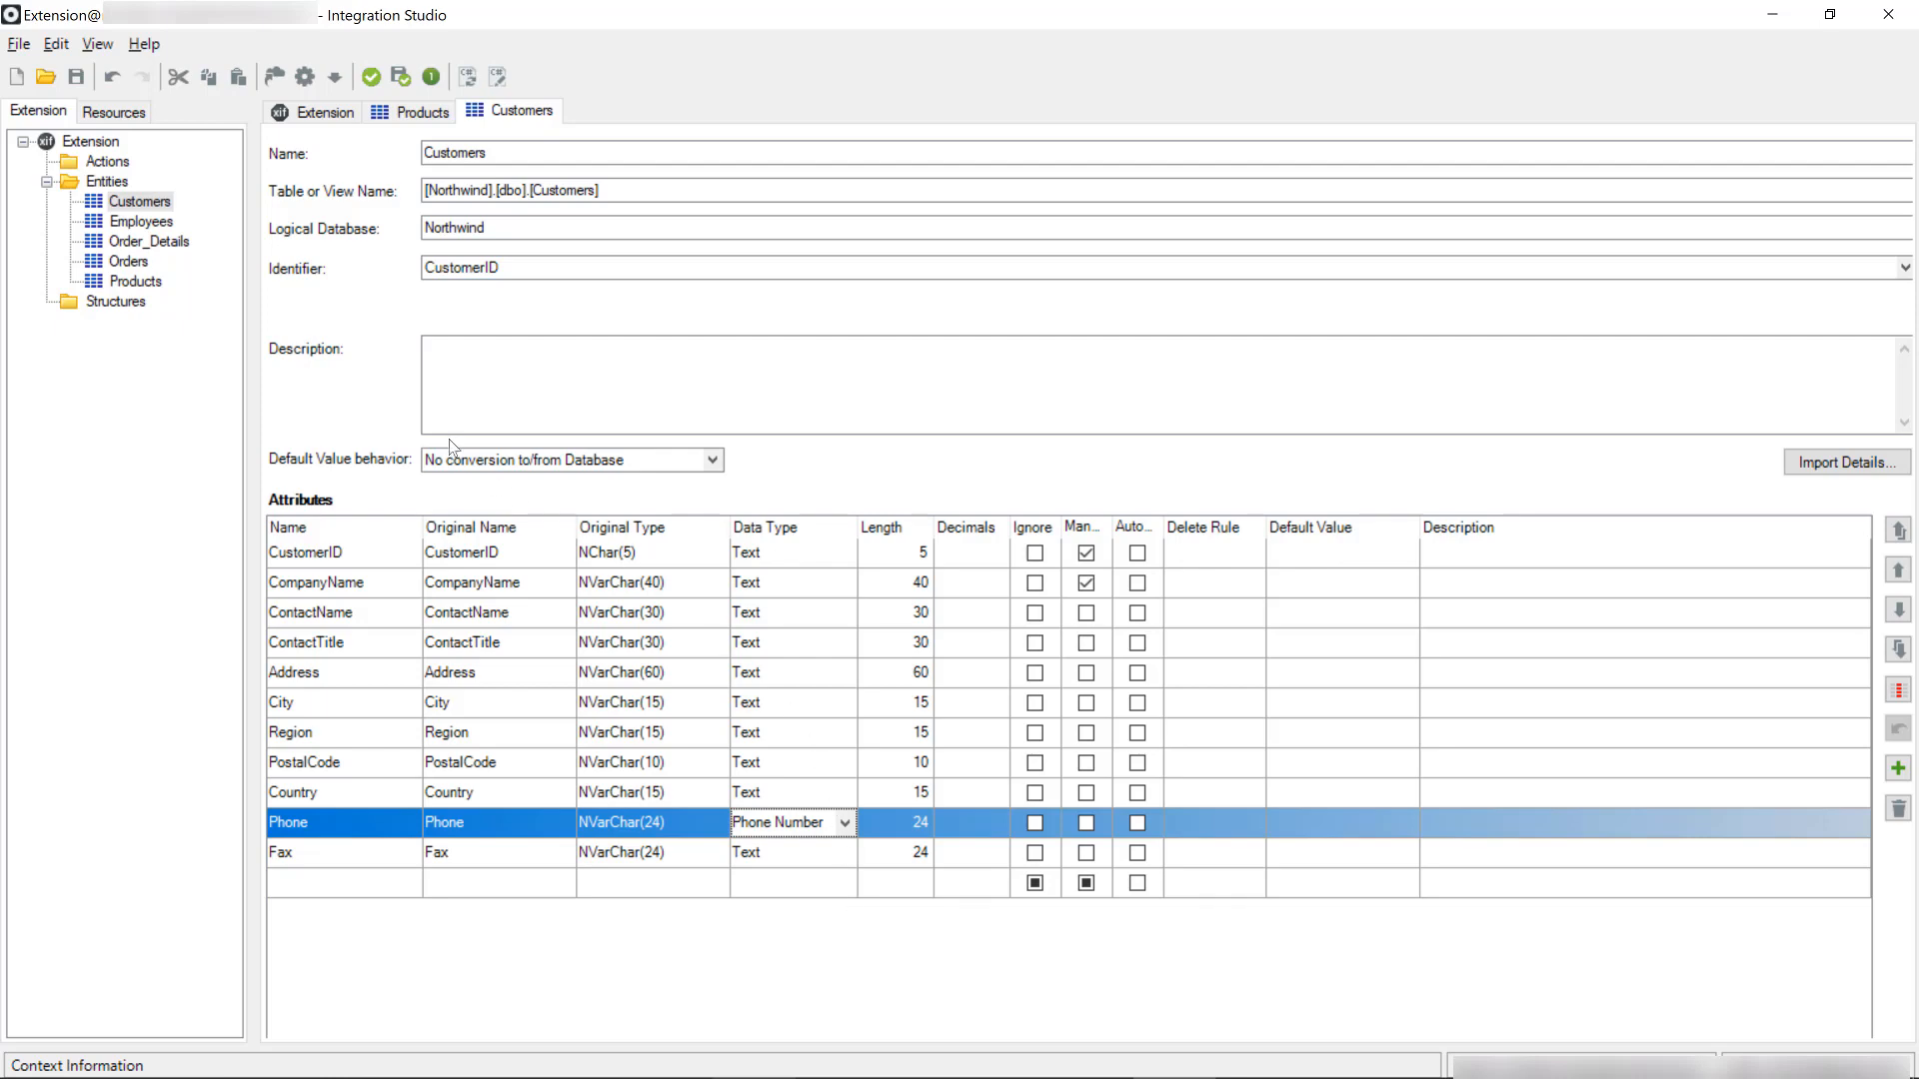
In the Orders entity, set OrderDate, RequiredDate and ShippedDate to the Date type and enter the description "Orders in the system"
left_click(130, 262)
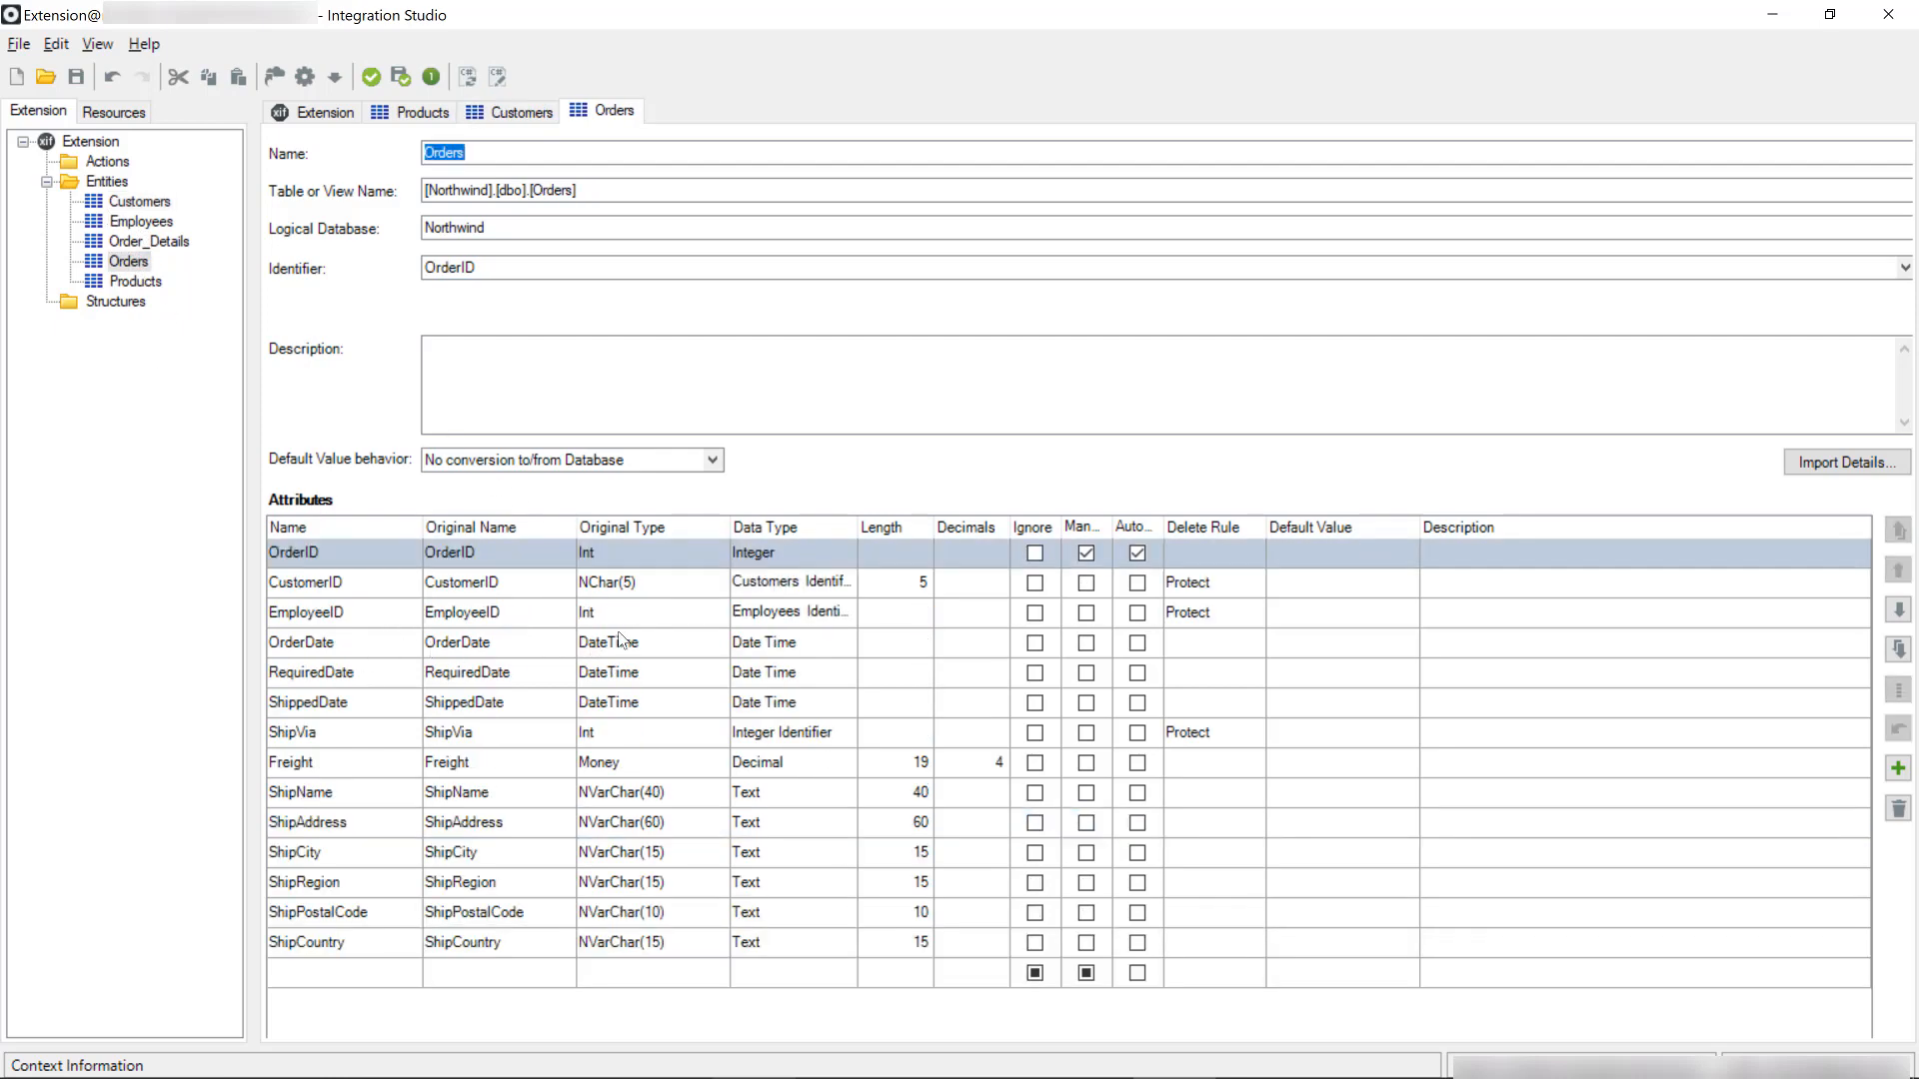
left_click(829, 643)
left_click(846, 645)
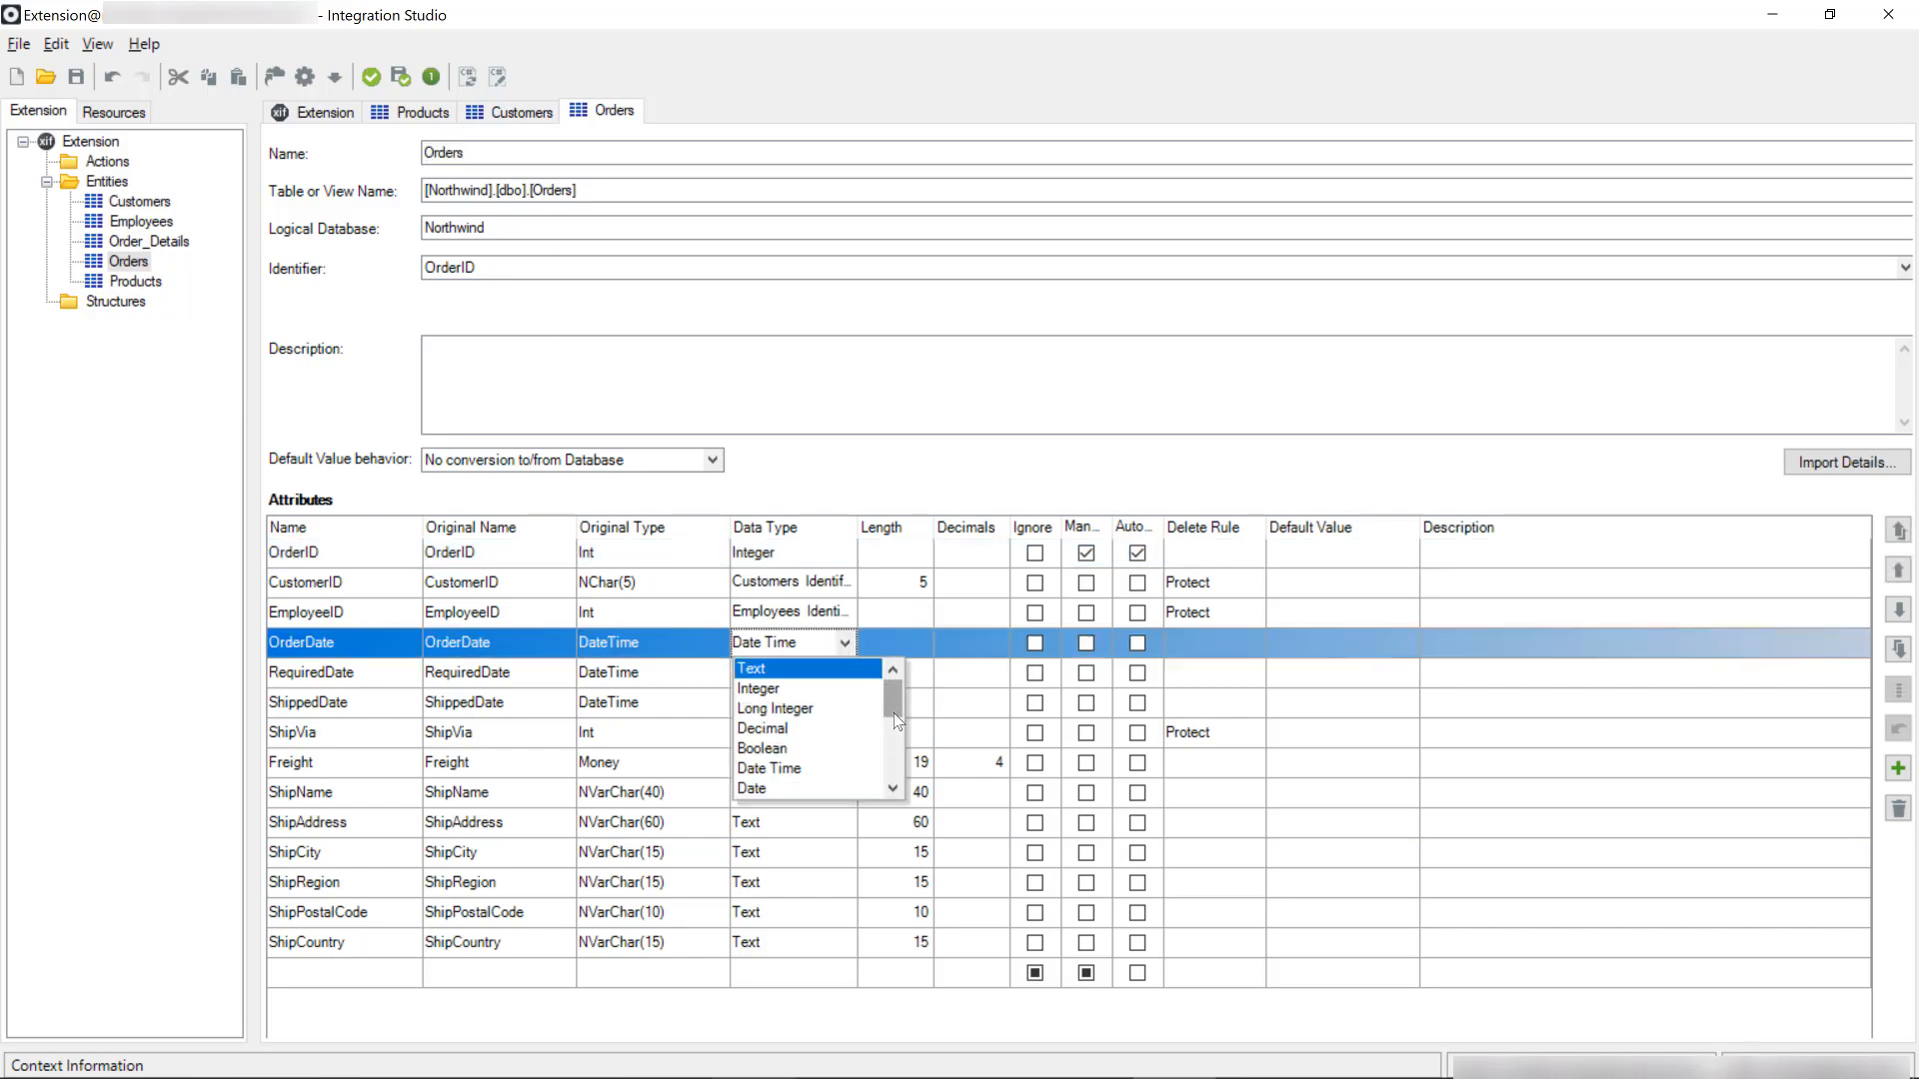
left_click(798, 790)
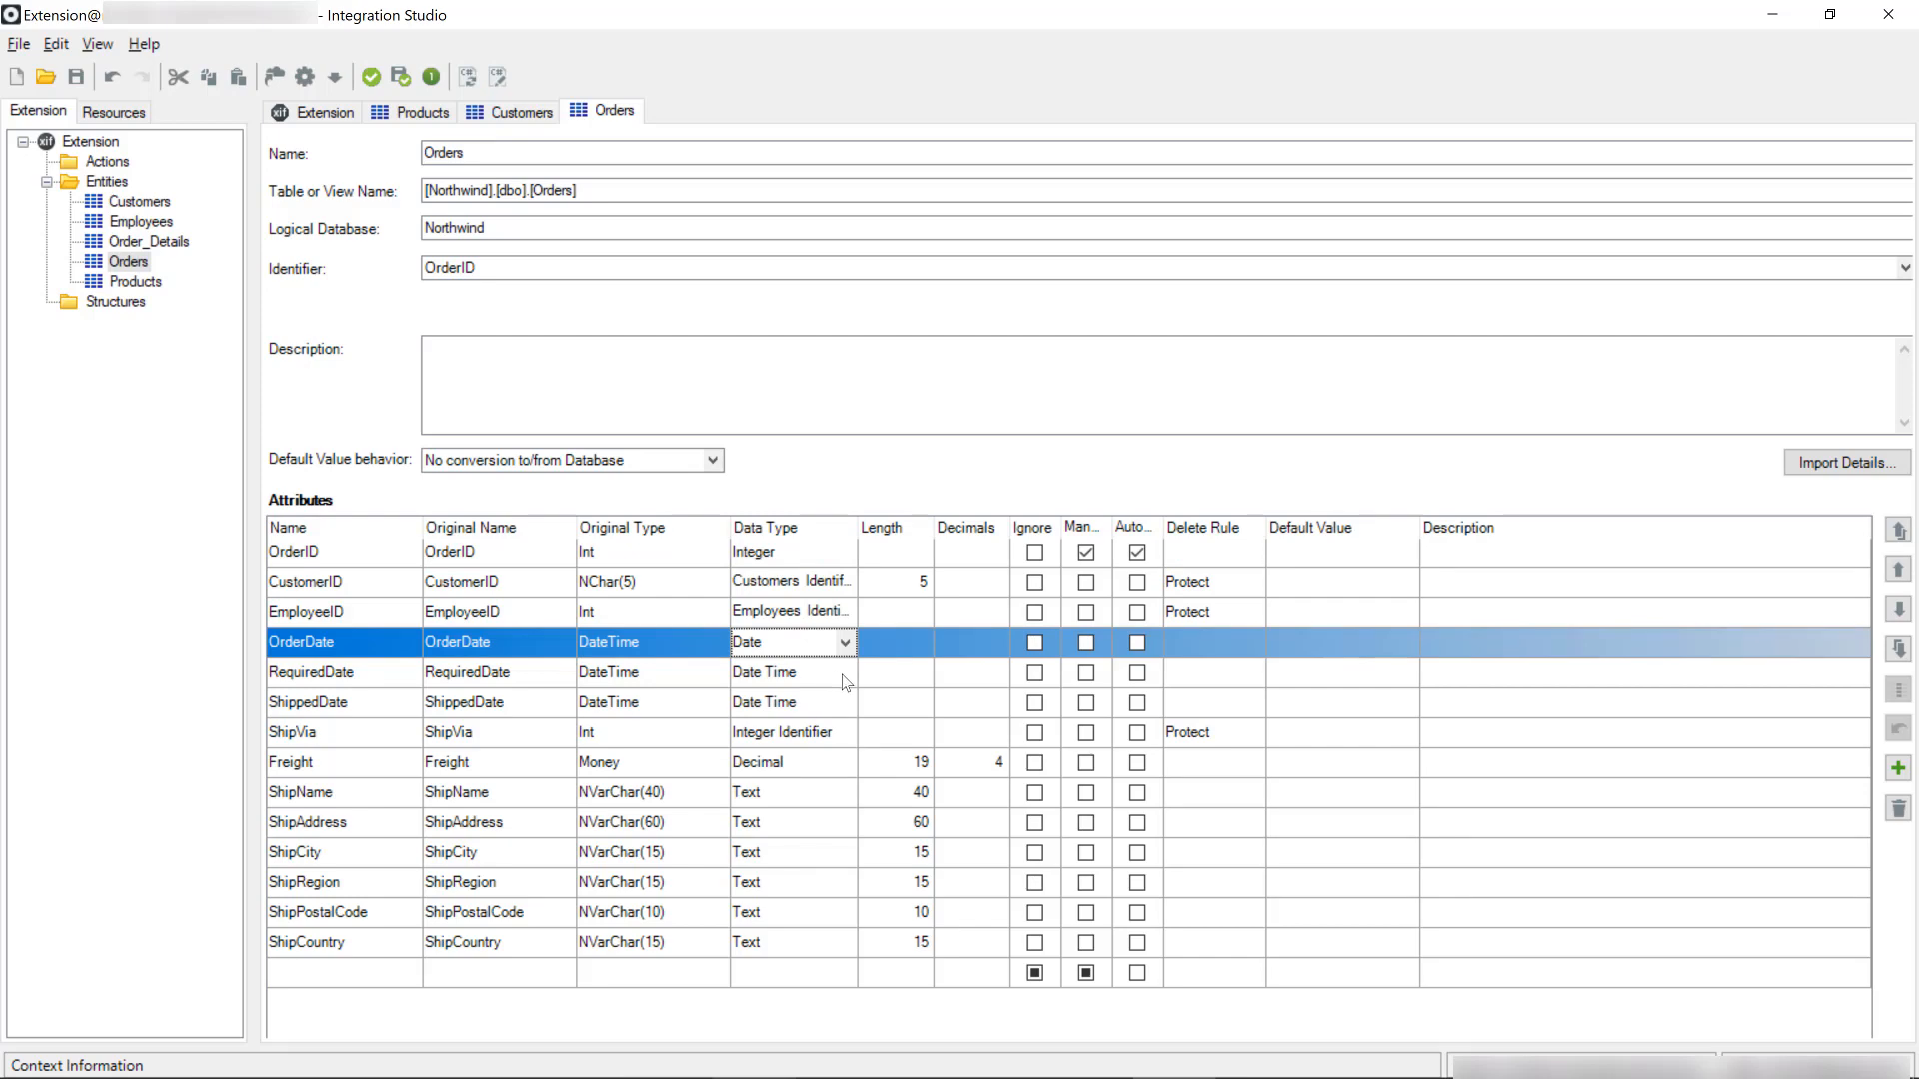
left_click(837, 675)
left_click(845, 673)
left_click(789, 819)
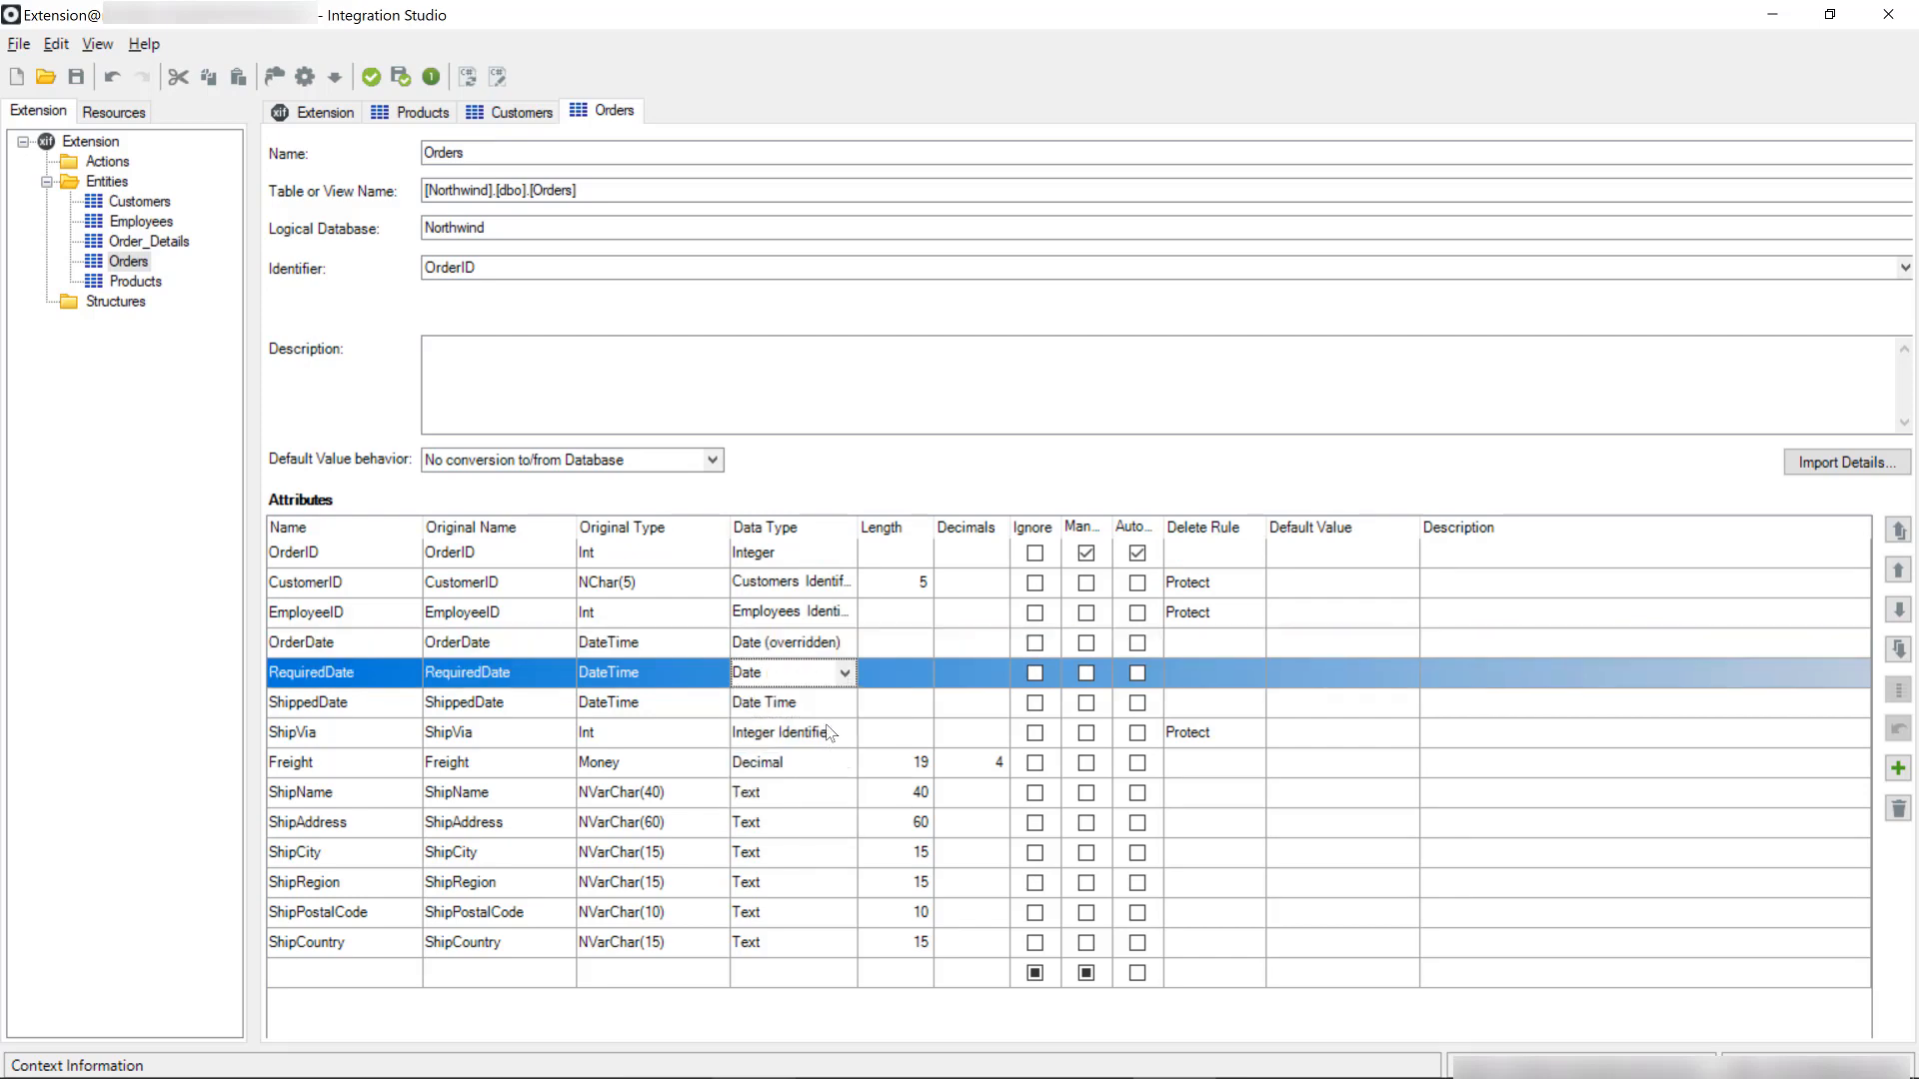
left_click(849, 710)
left_click(845, 703)
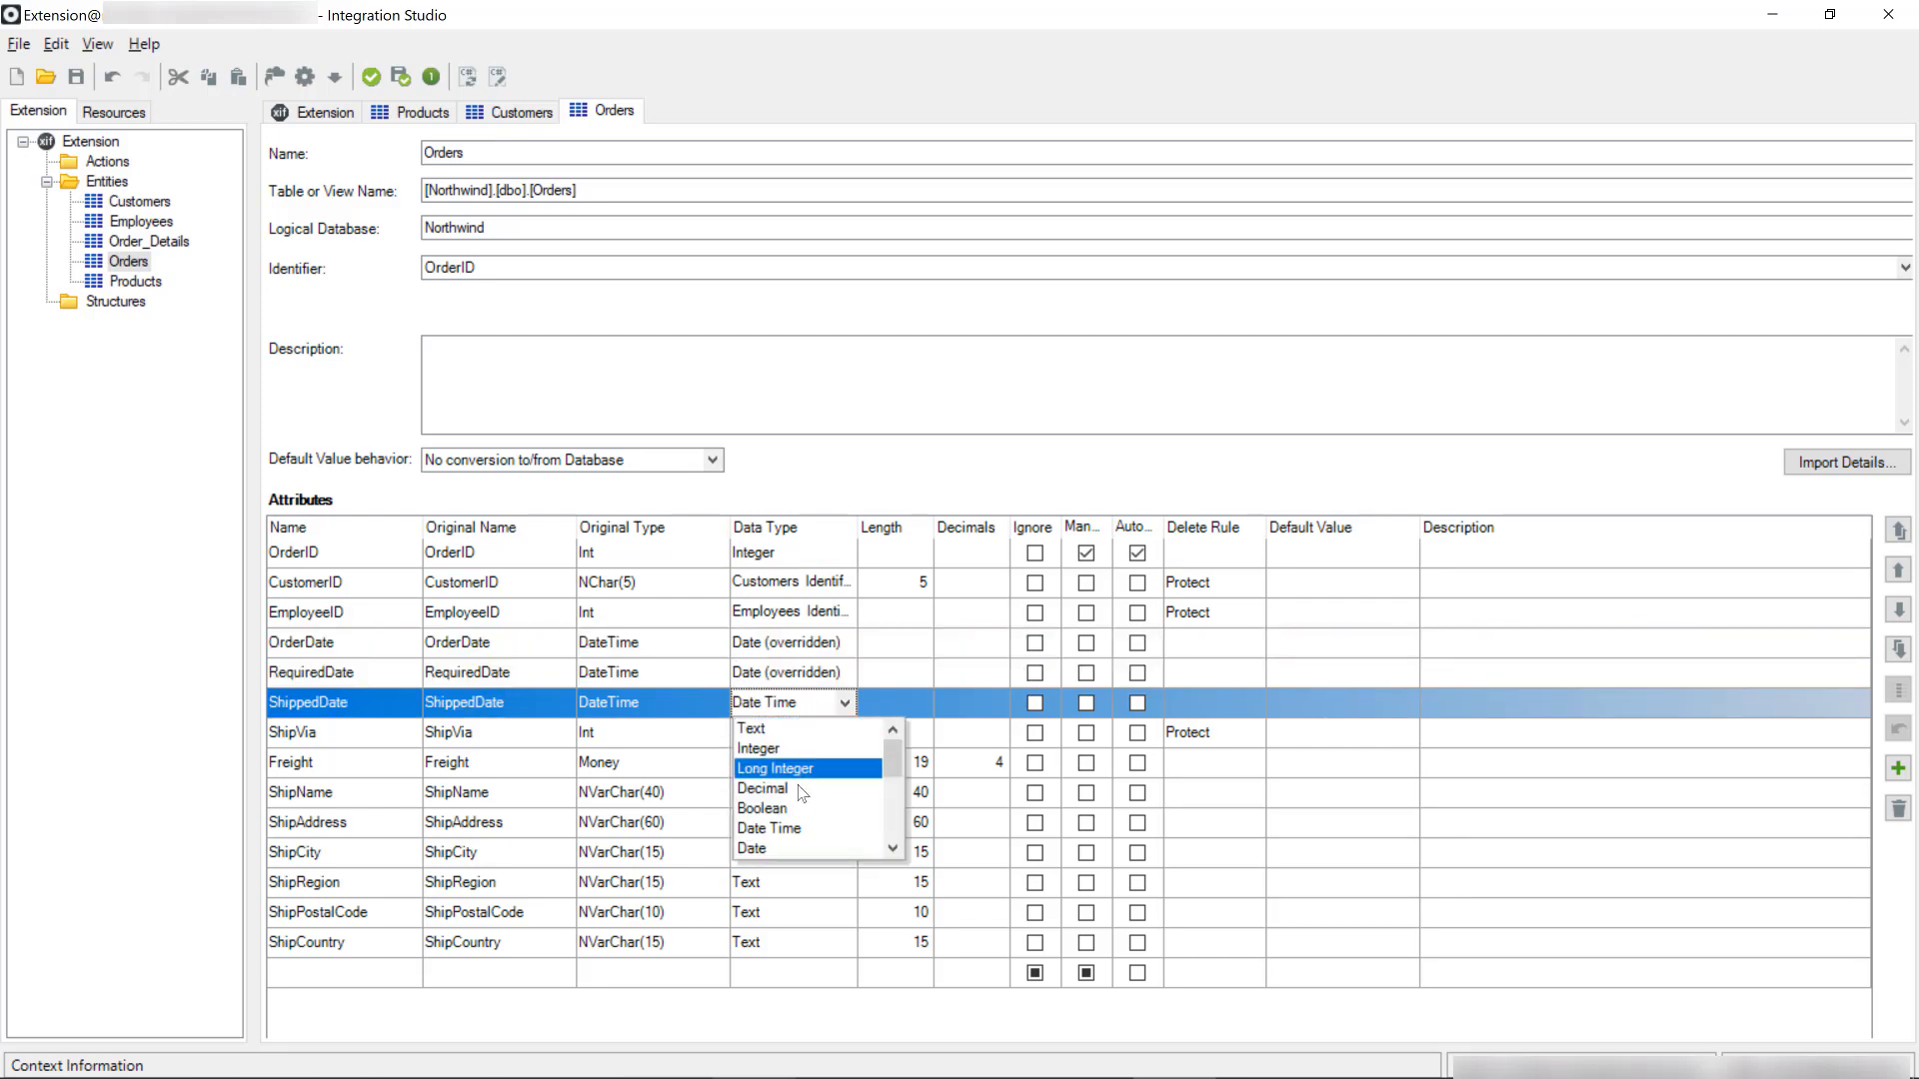
left_click(790, 834)
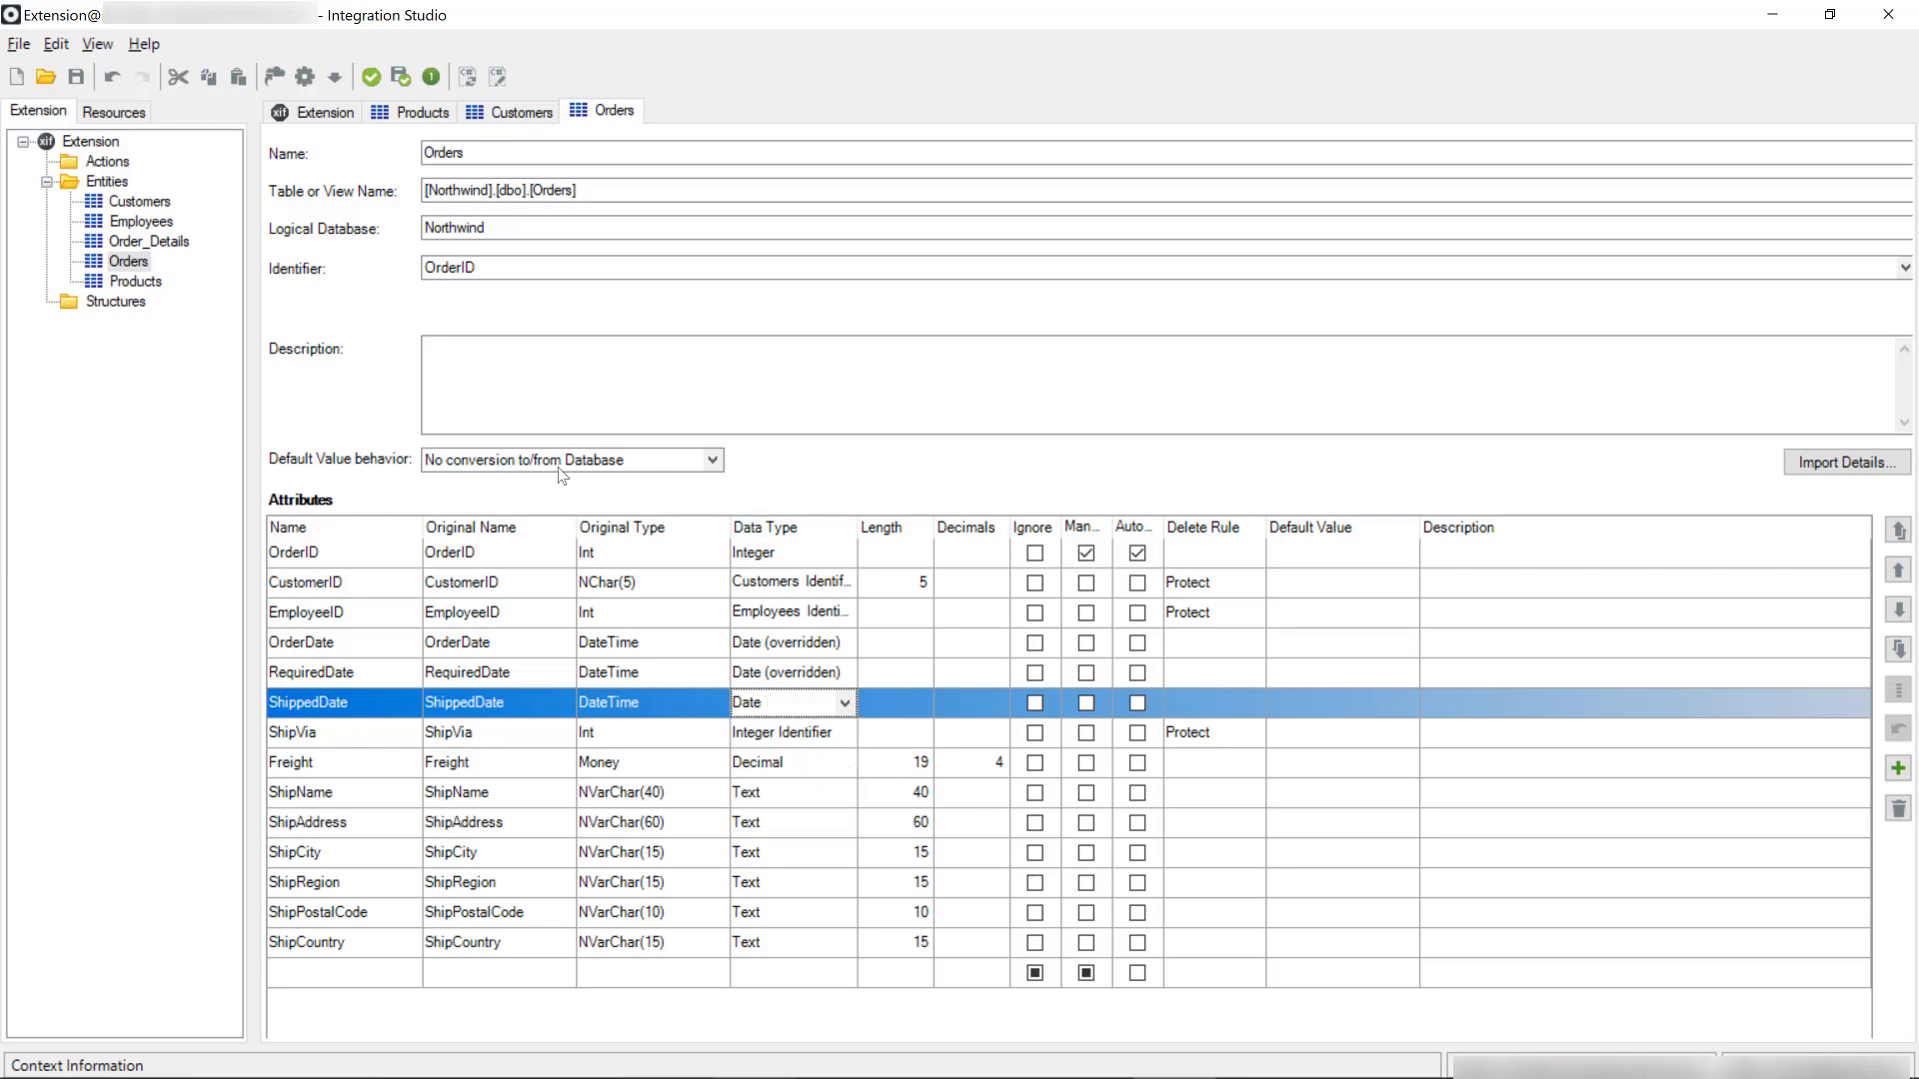
left_click(466, 361)
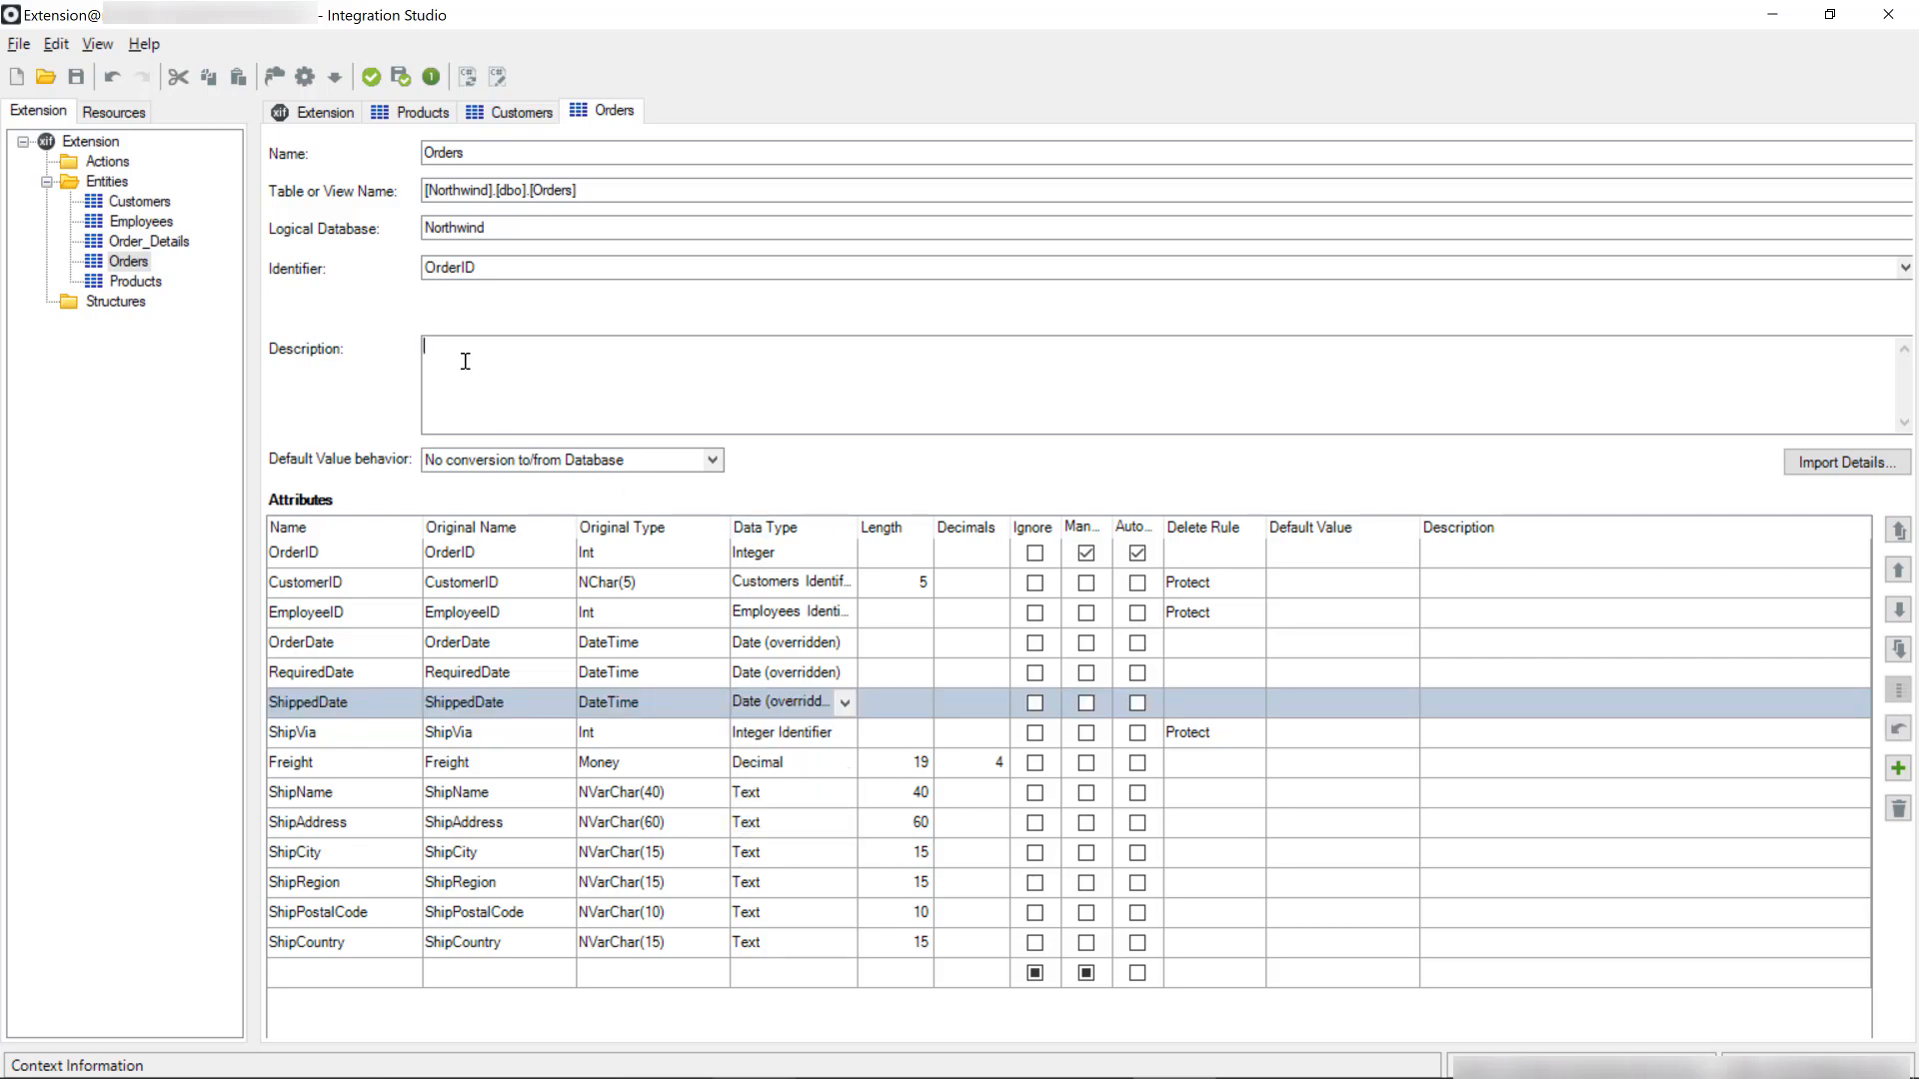
type("Orders in the system")
Rename the extension as ExternalDB and publish it to the environment
left_click(88, 146)
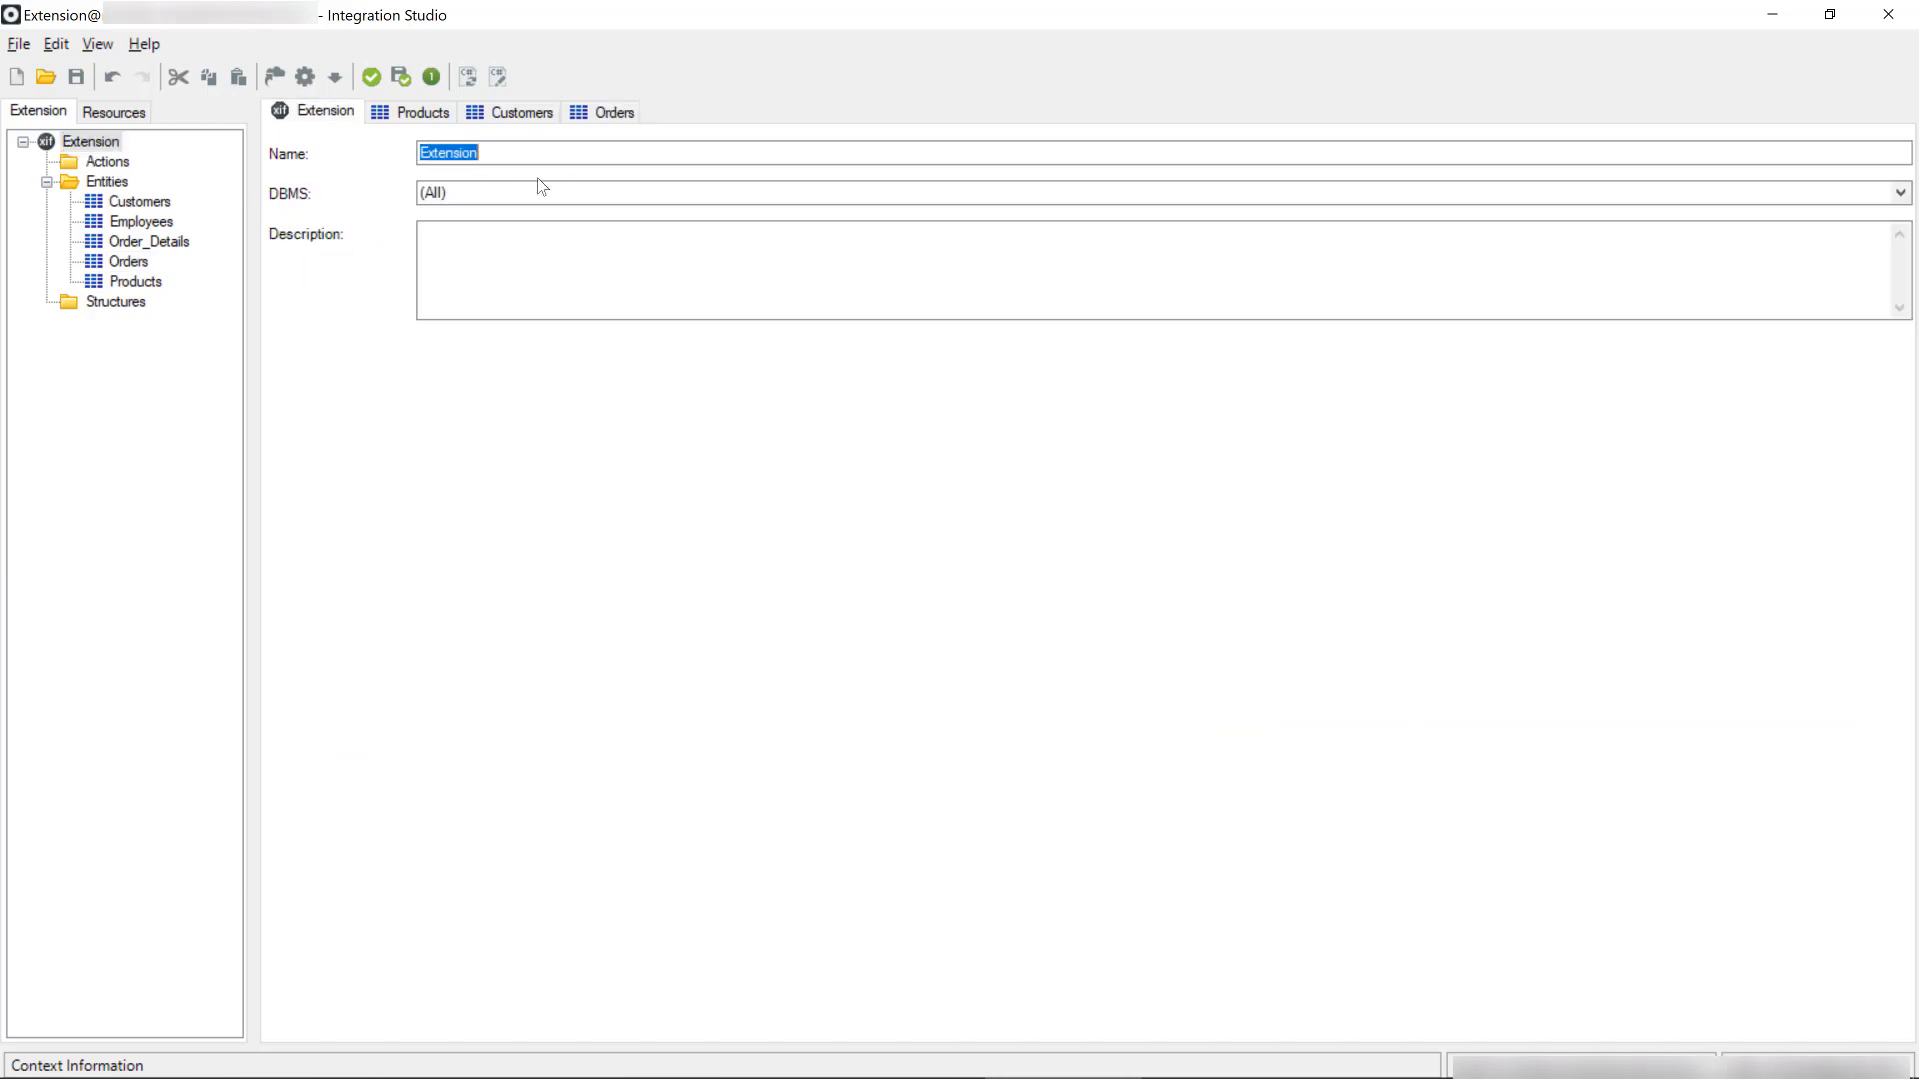
type("ExternalDB")
left_click(432, 86)
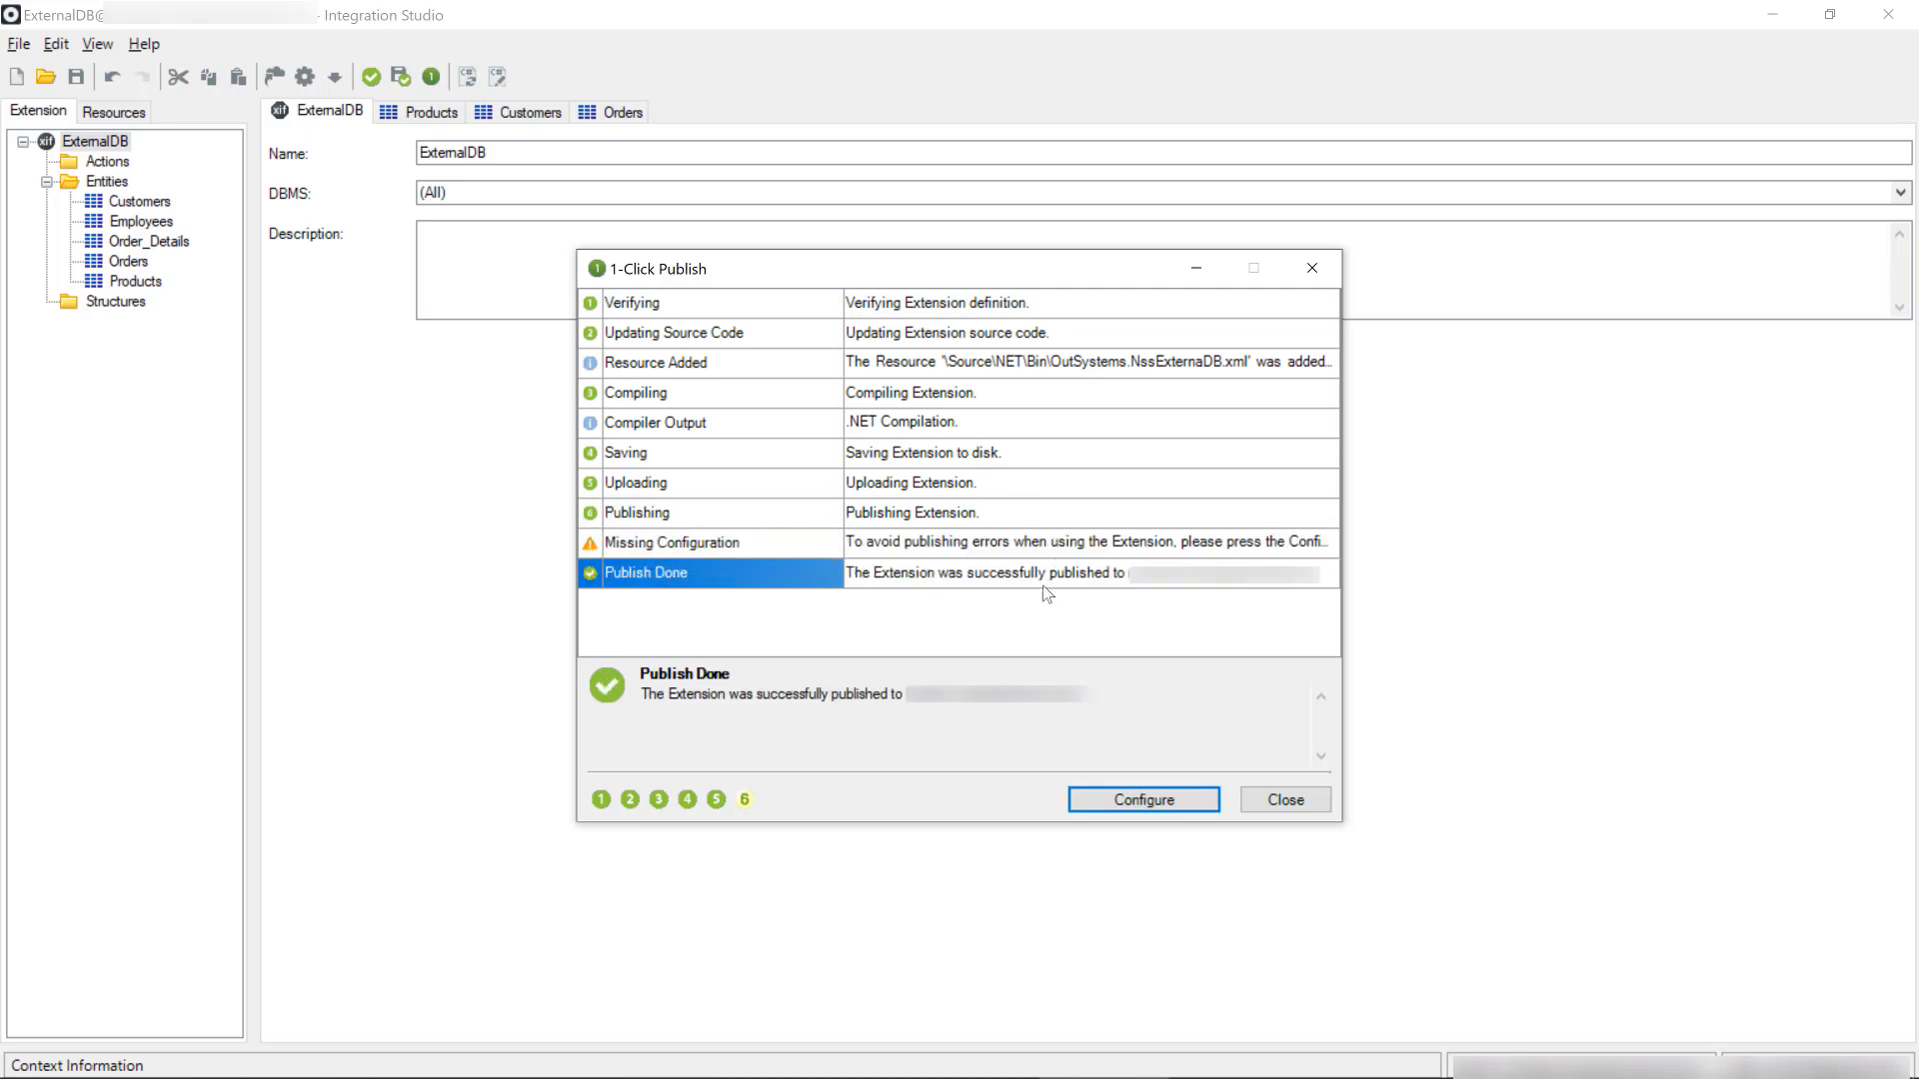
Check the Missing Configuration warning, open the extension's configuration in Service Center and assign the Northwind connection to the Northwind logical database
left_click(716, 544)
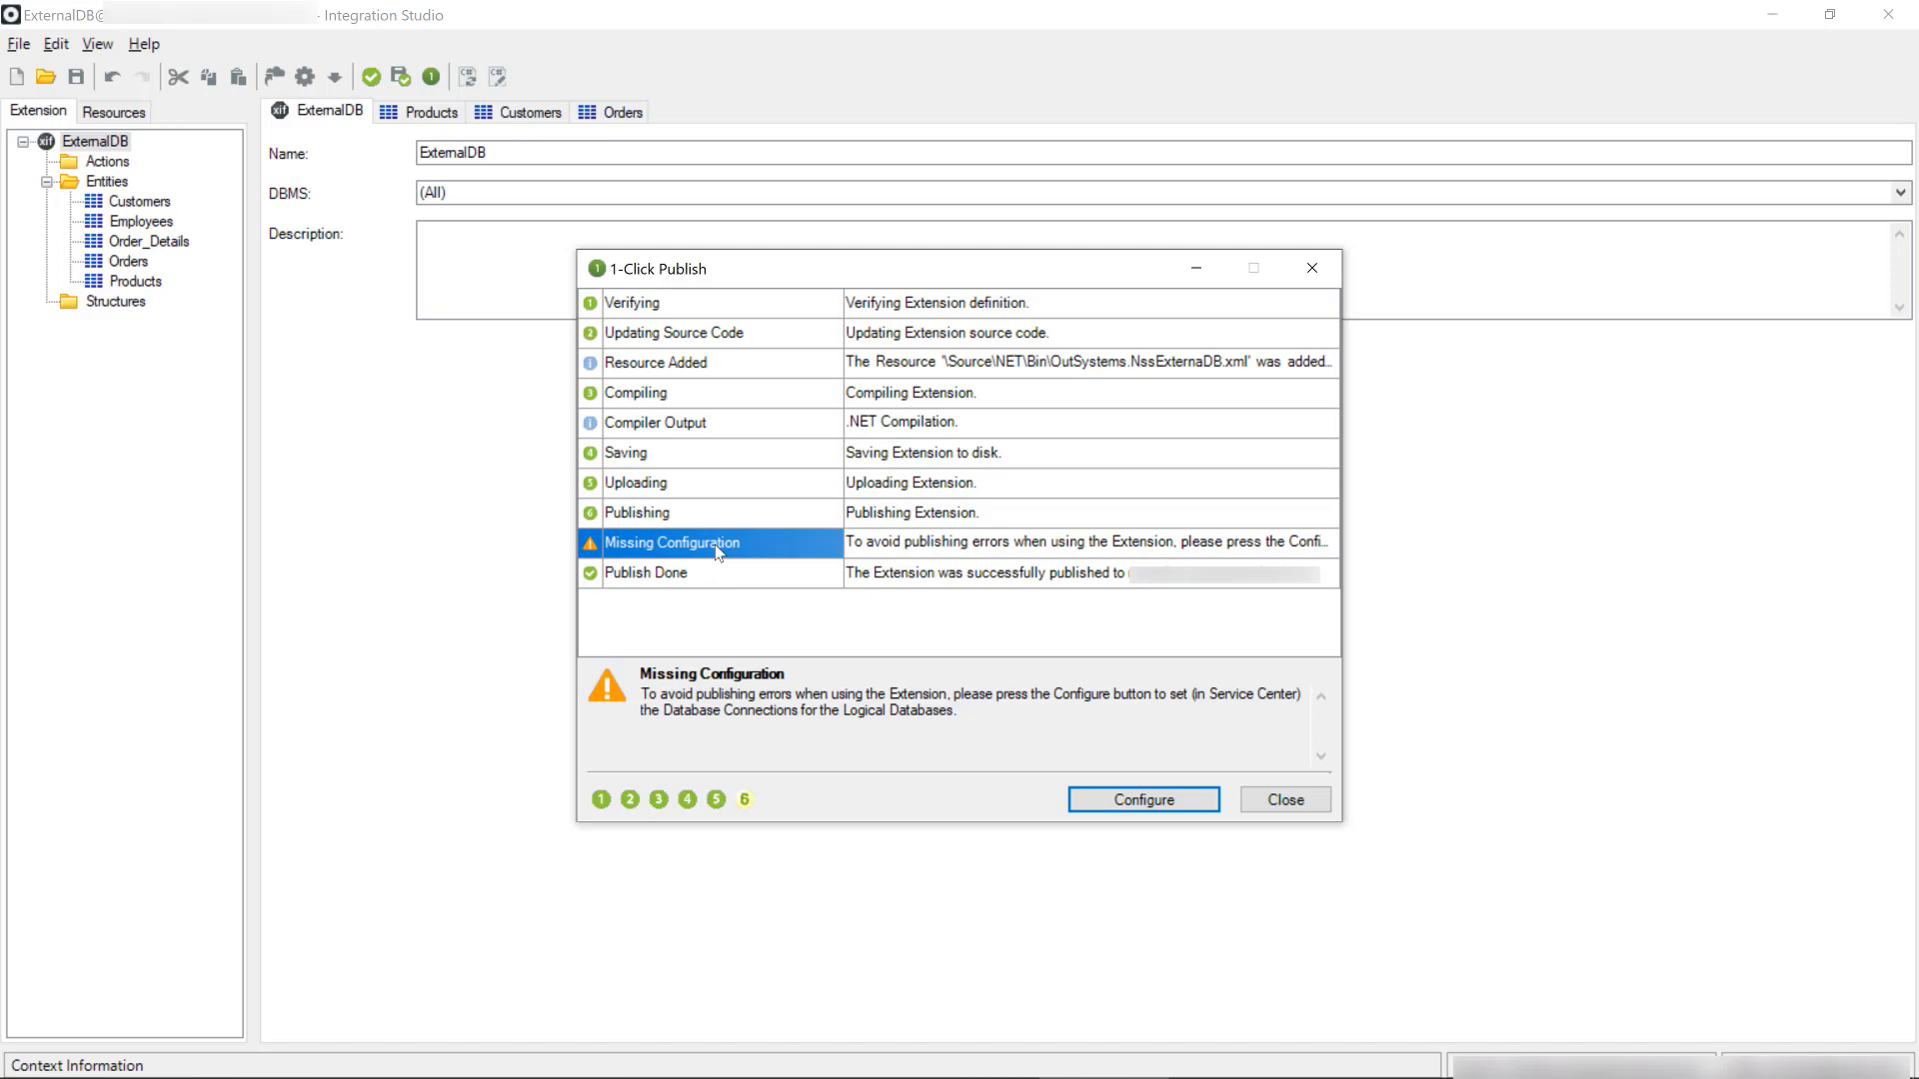
left_click(1186, 803)
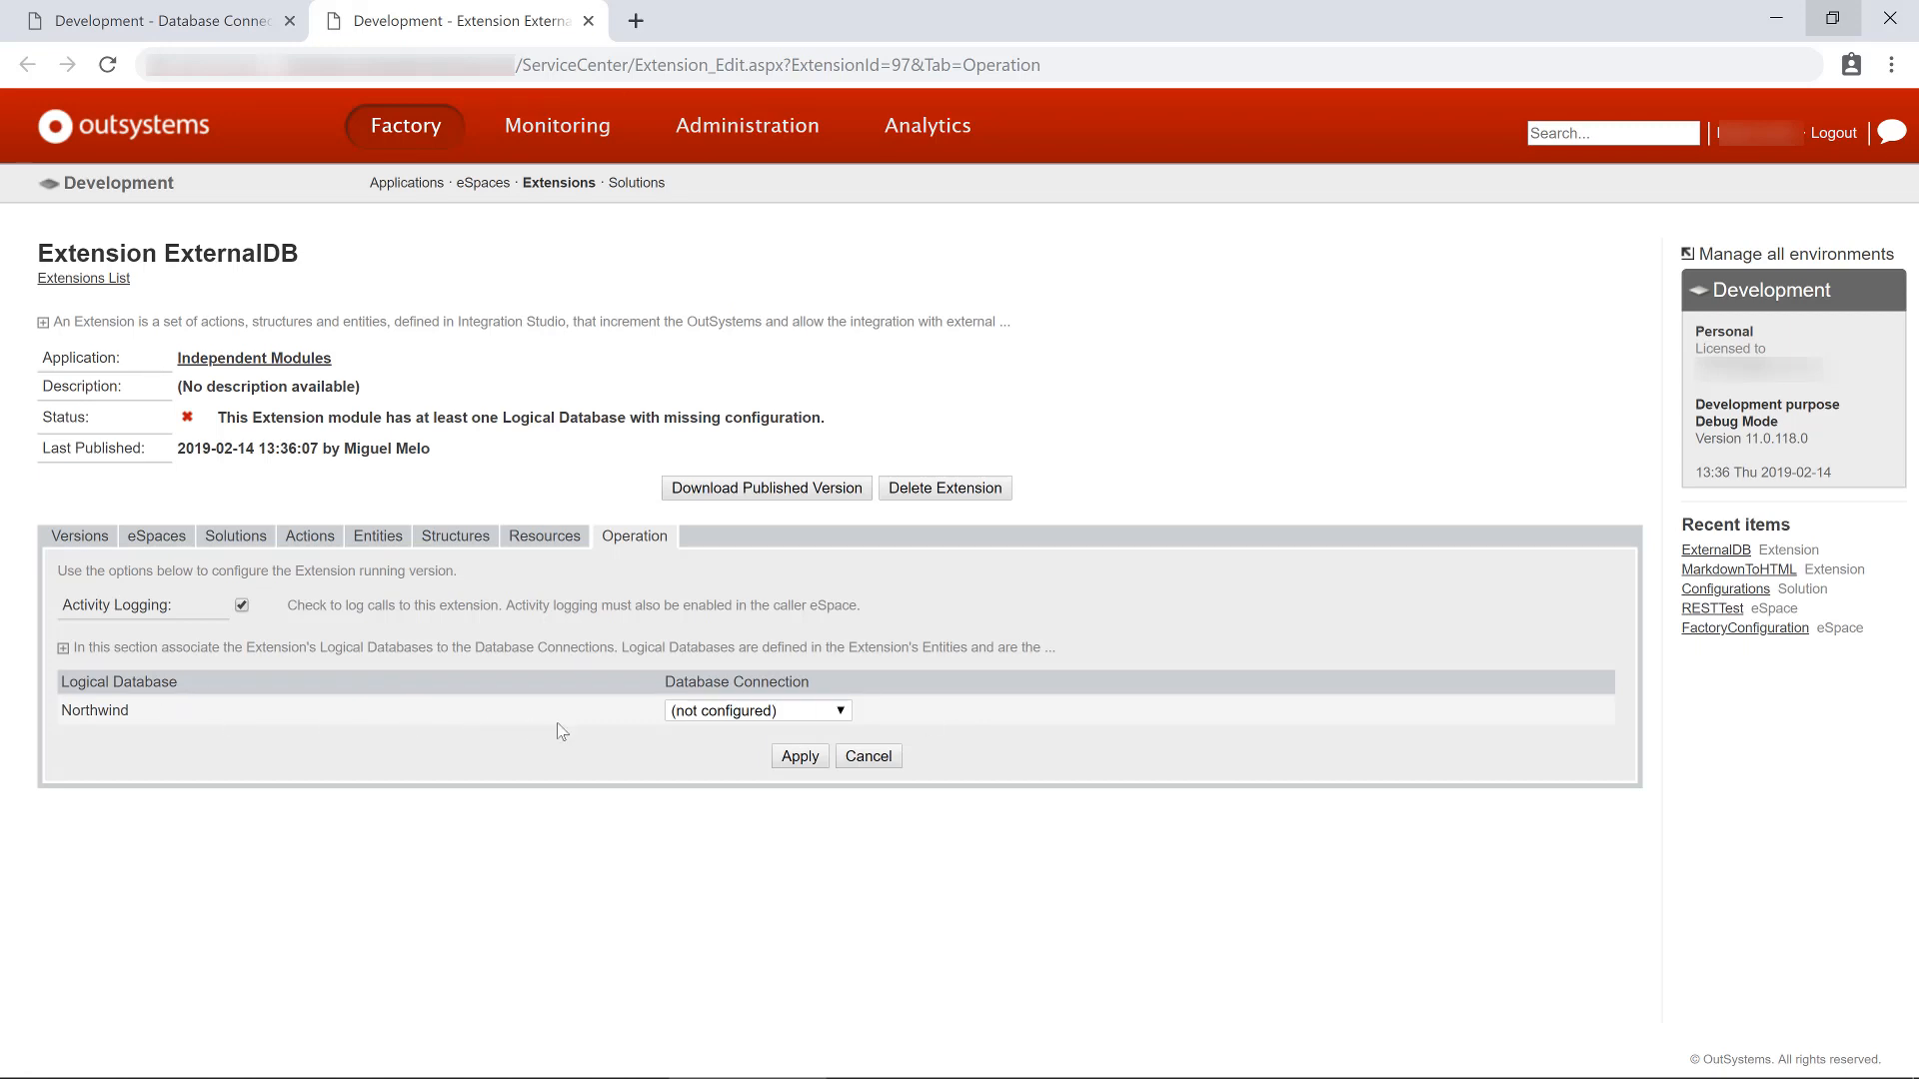
left_click(846, 720)
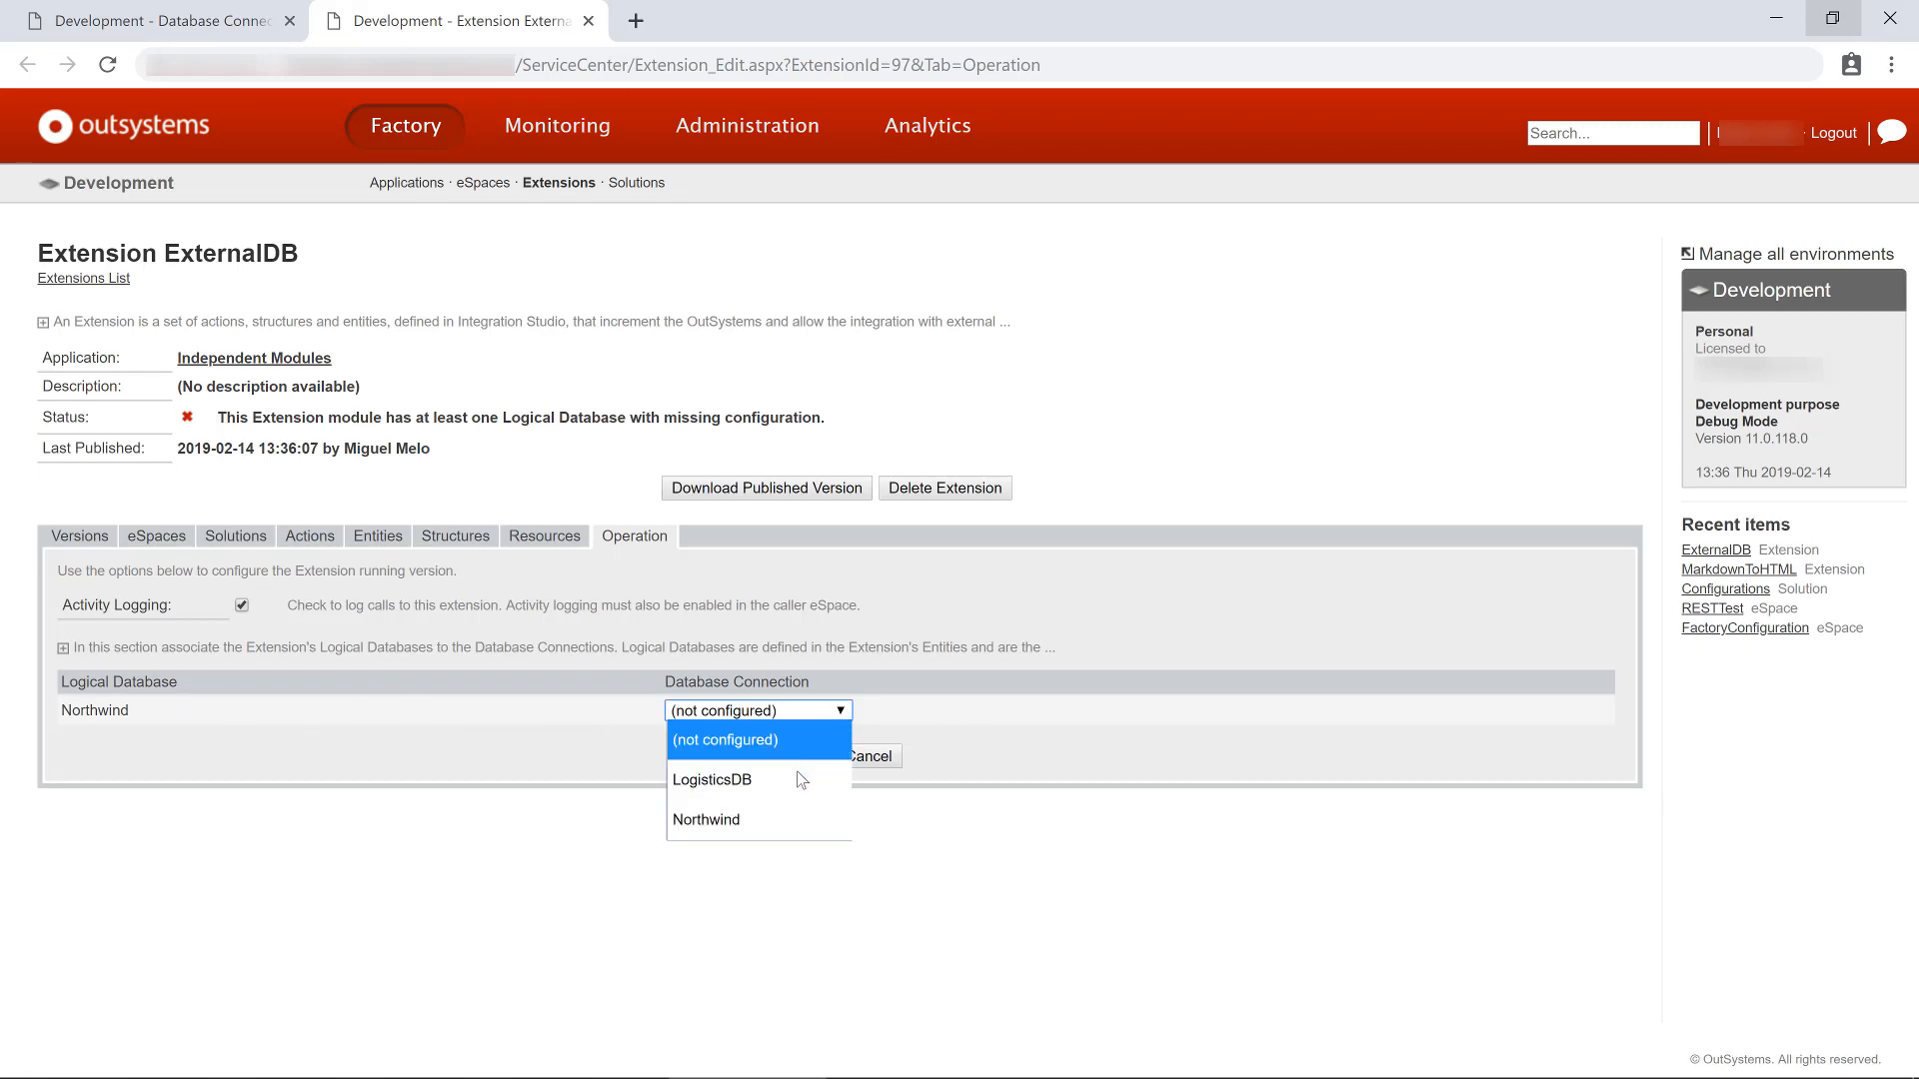
left_click(762, 821)
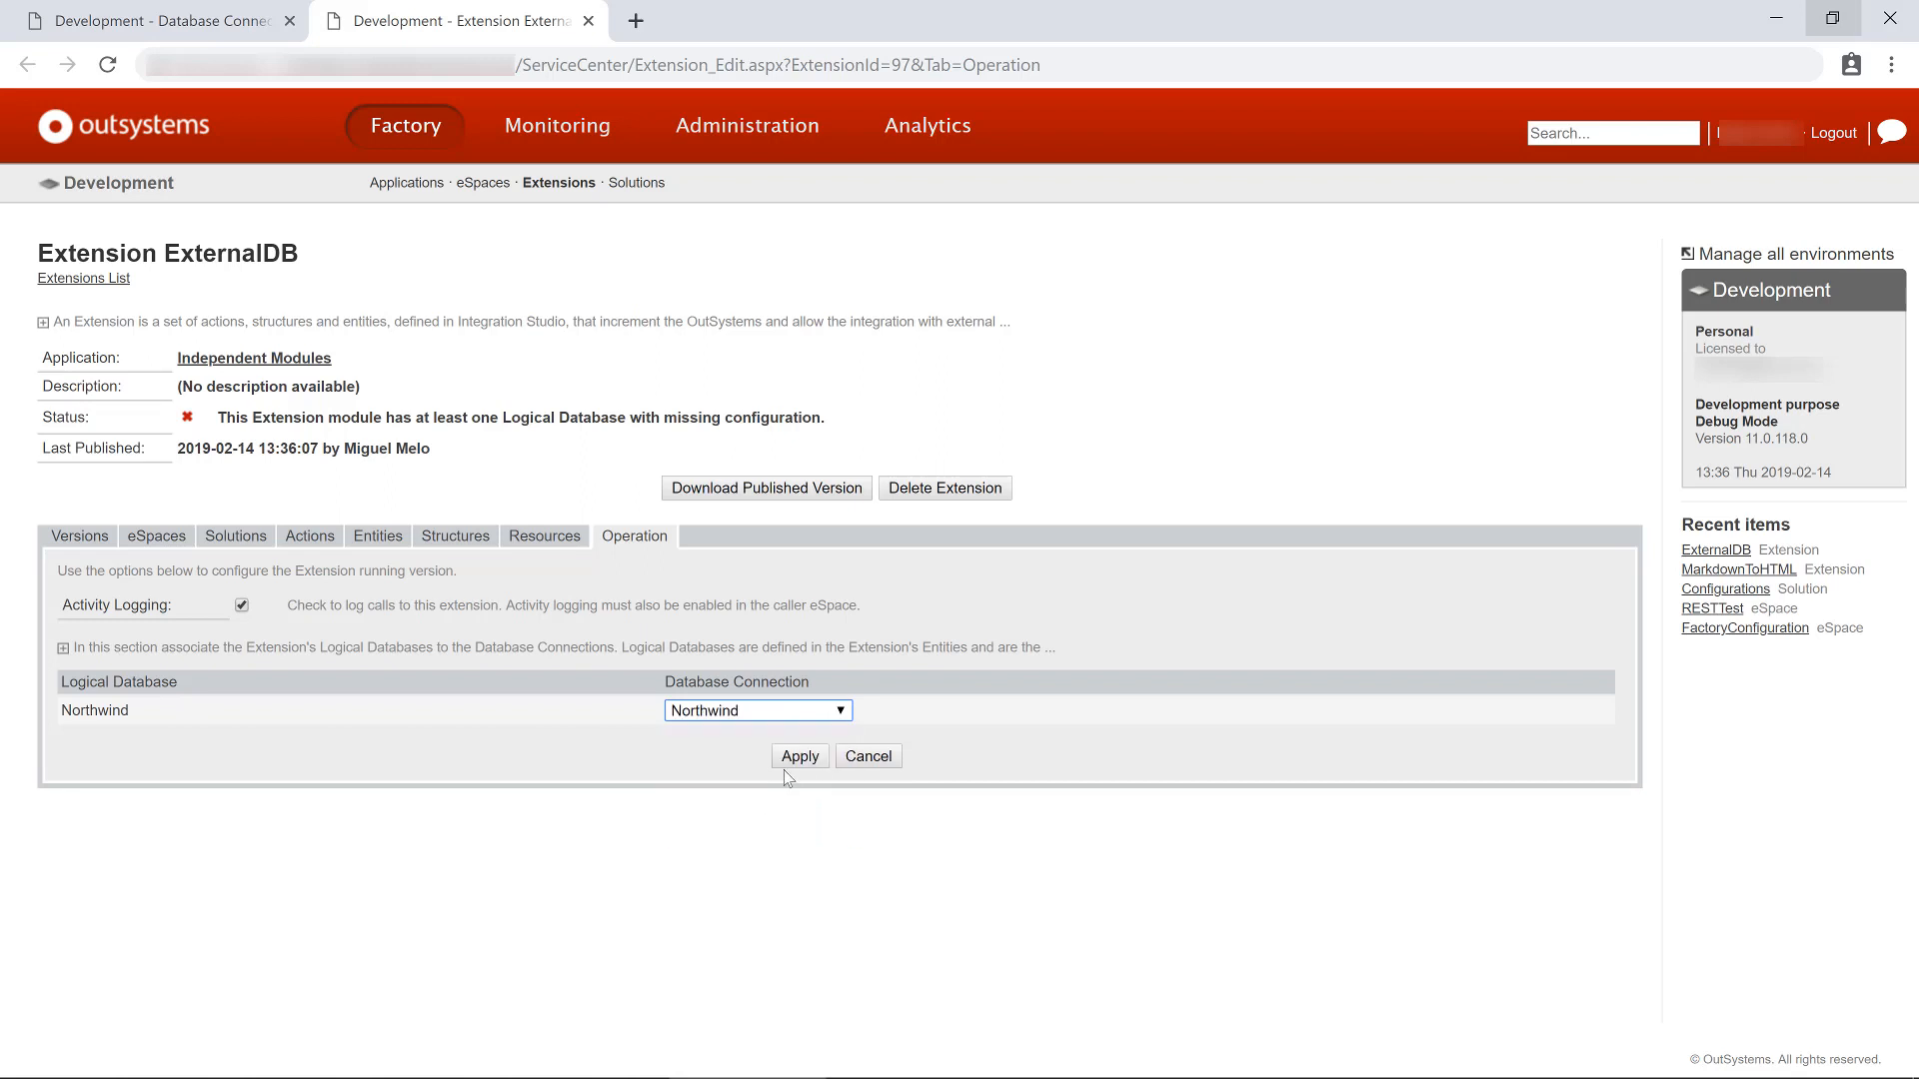
left_click(798, 760)
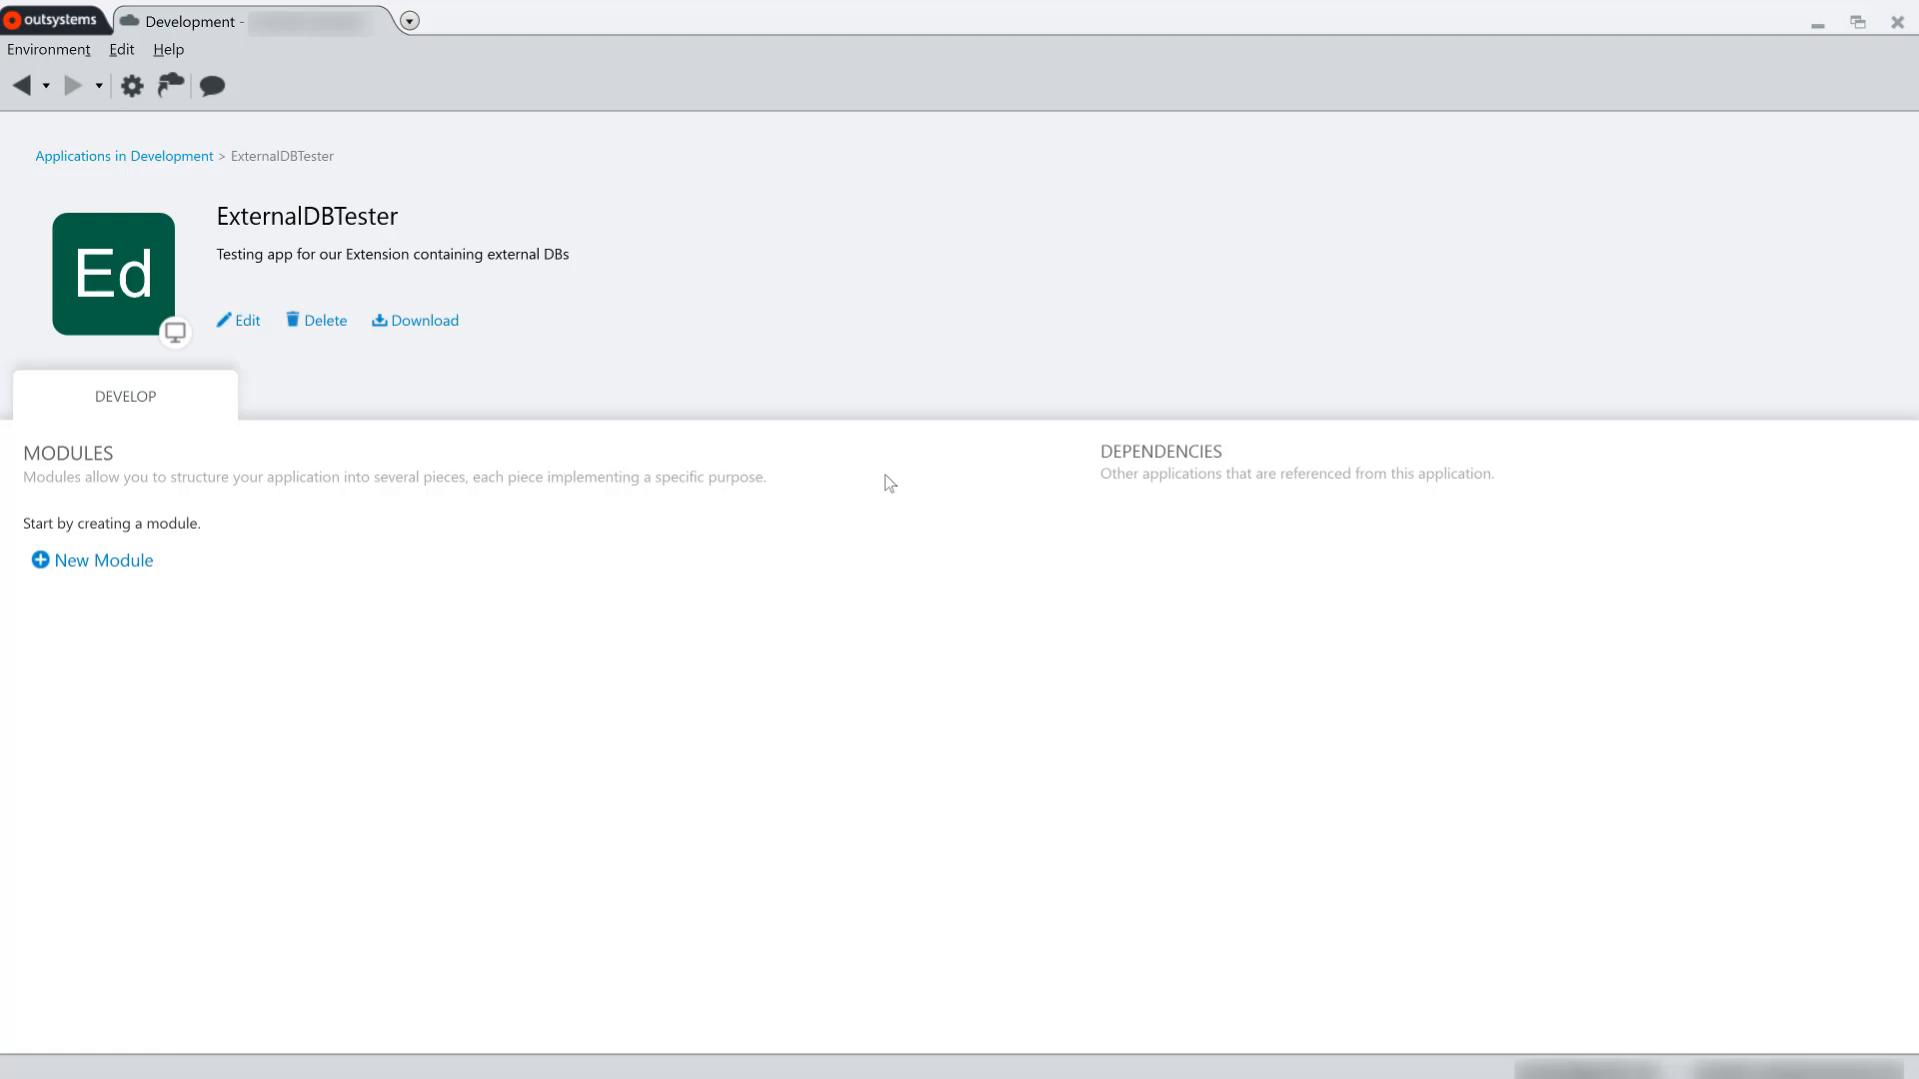
In Service Studio, create a Web Responsive module named ExternalDBTester in the ExternalDBTester application
left_click(121, 567)
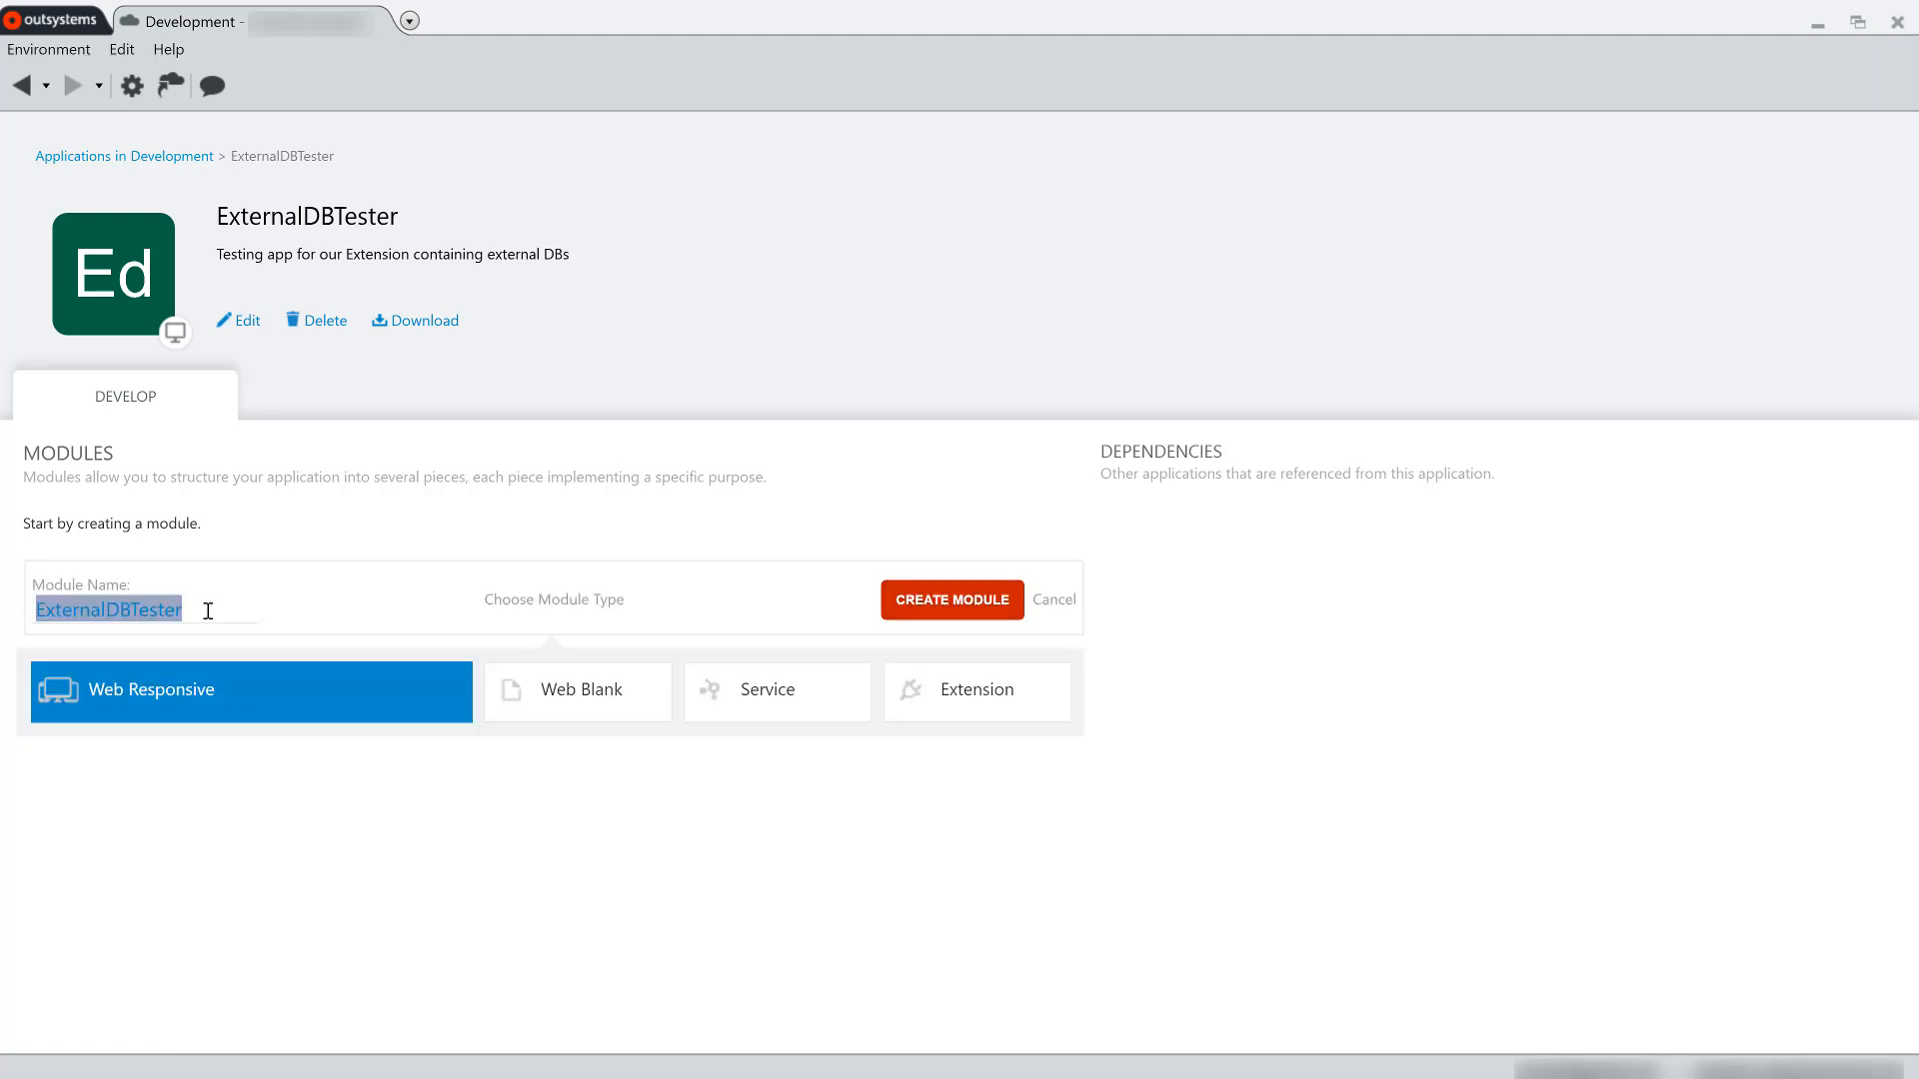
left_click(966, 603)
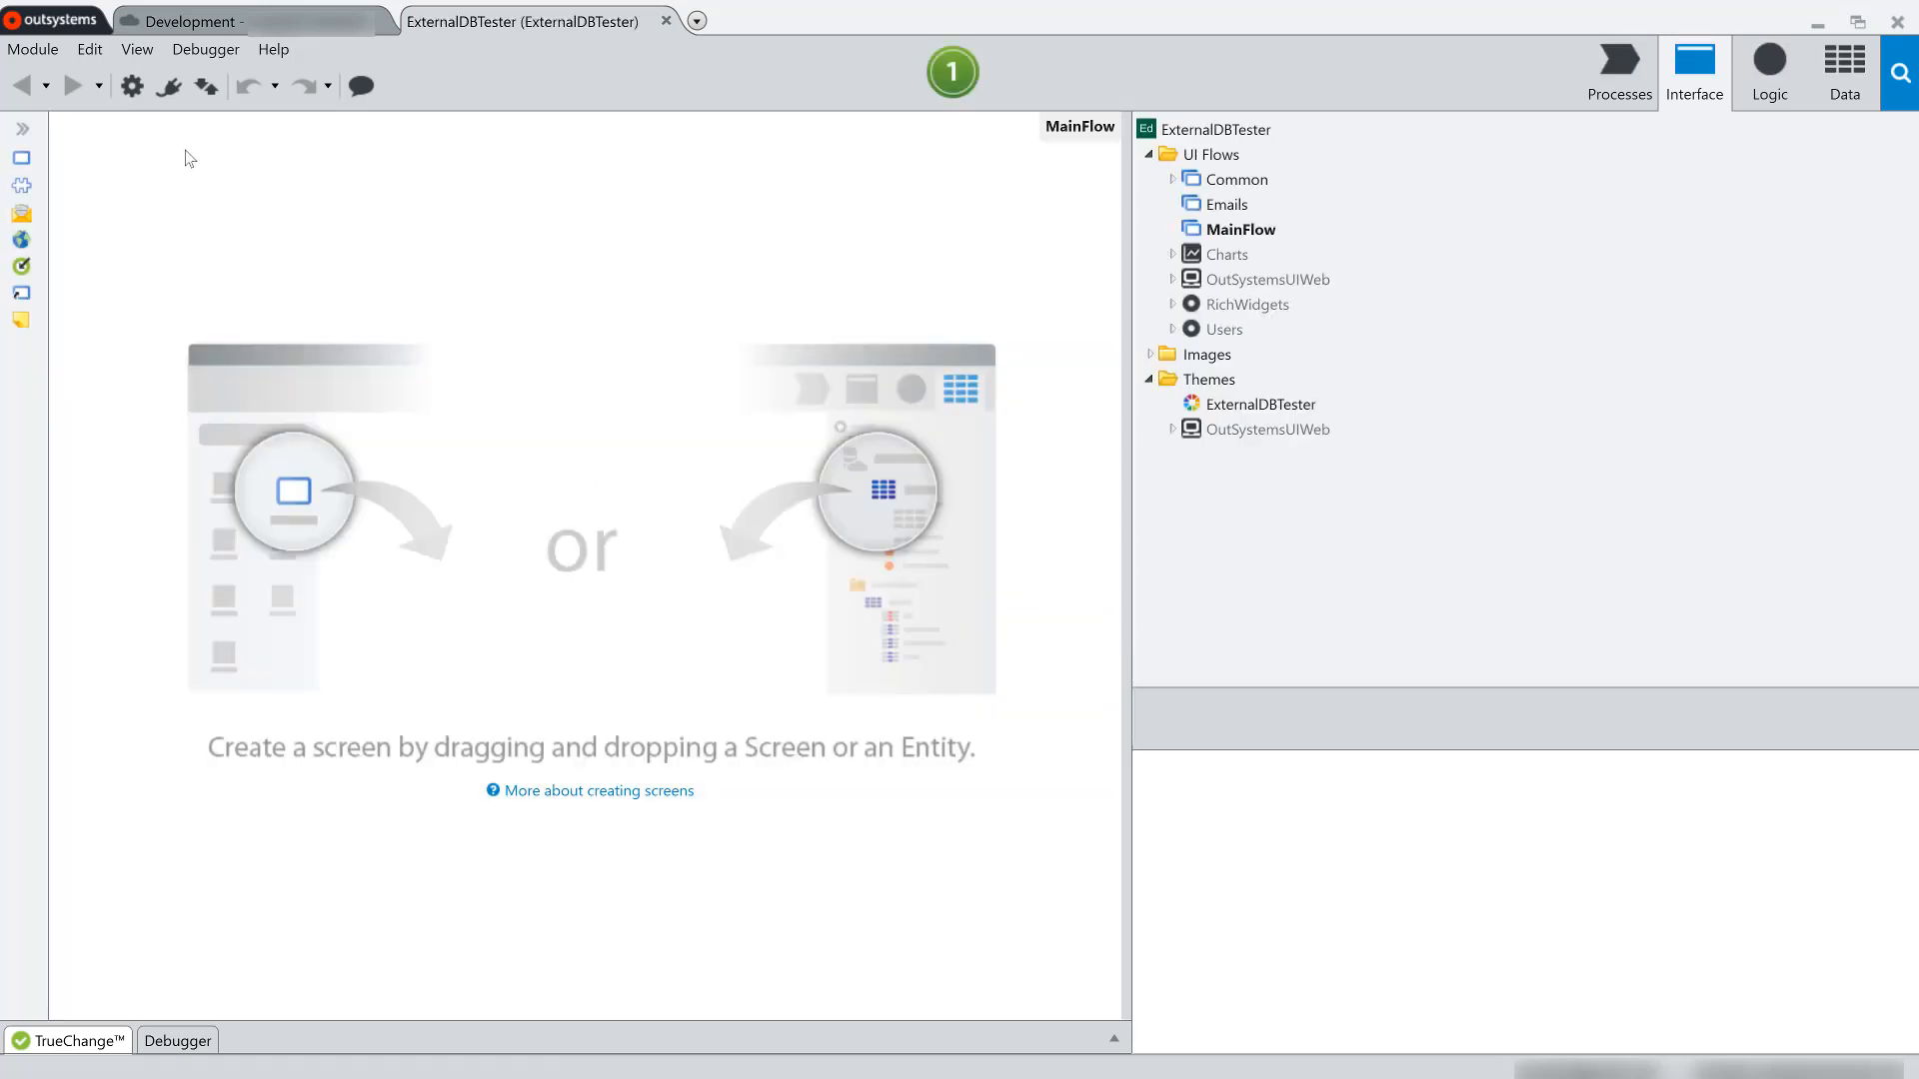
Add a dependency on the ExternalDB producer with all its entities: Customers, Employees, Order_Details, Orders and Products
left_click(171, 88)
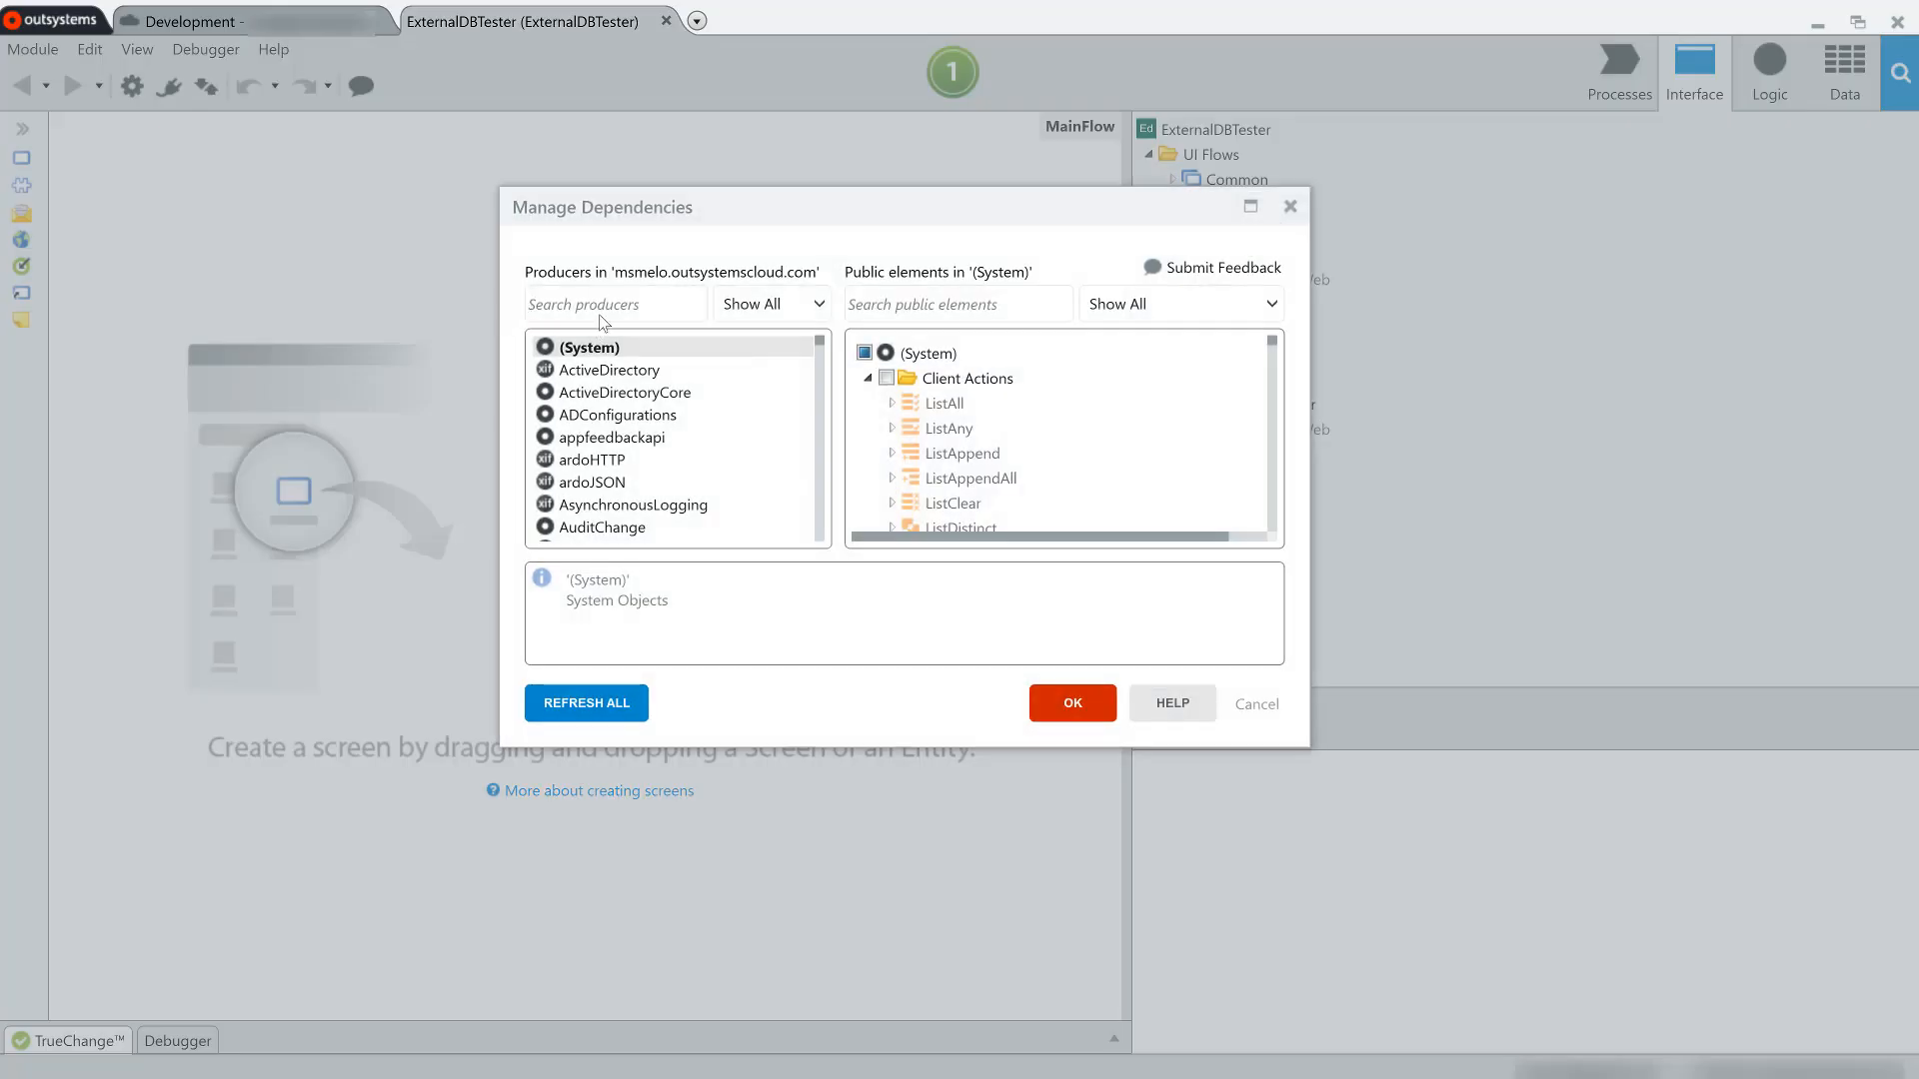
left_click(604, 312)
type("exter")
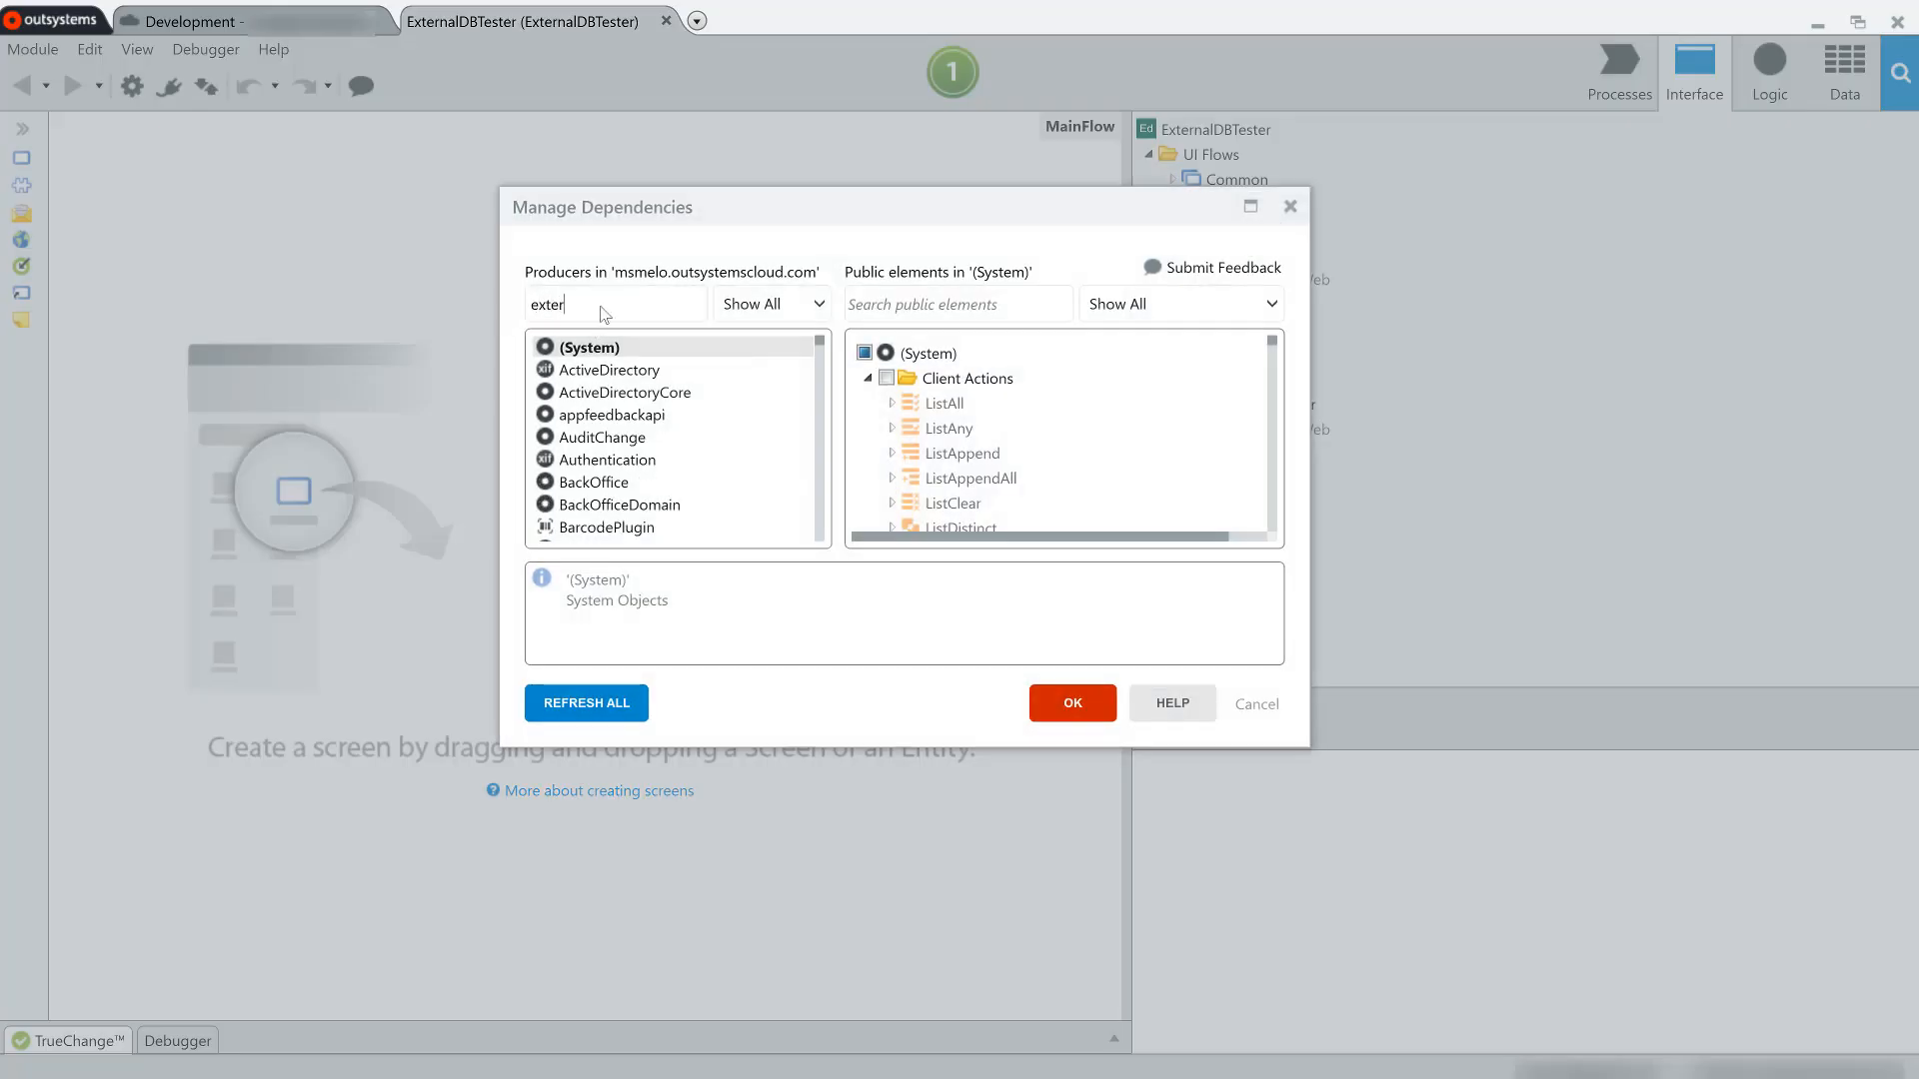
type("nald")
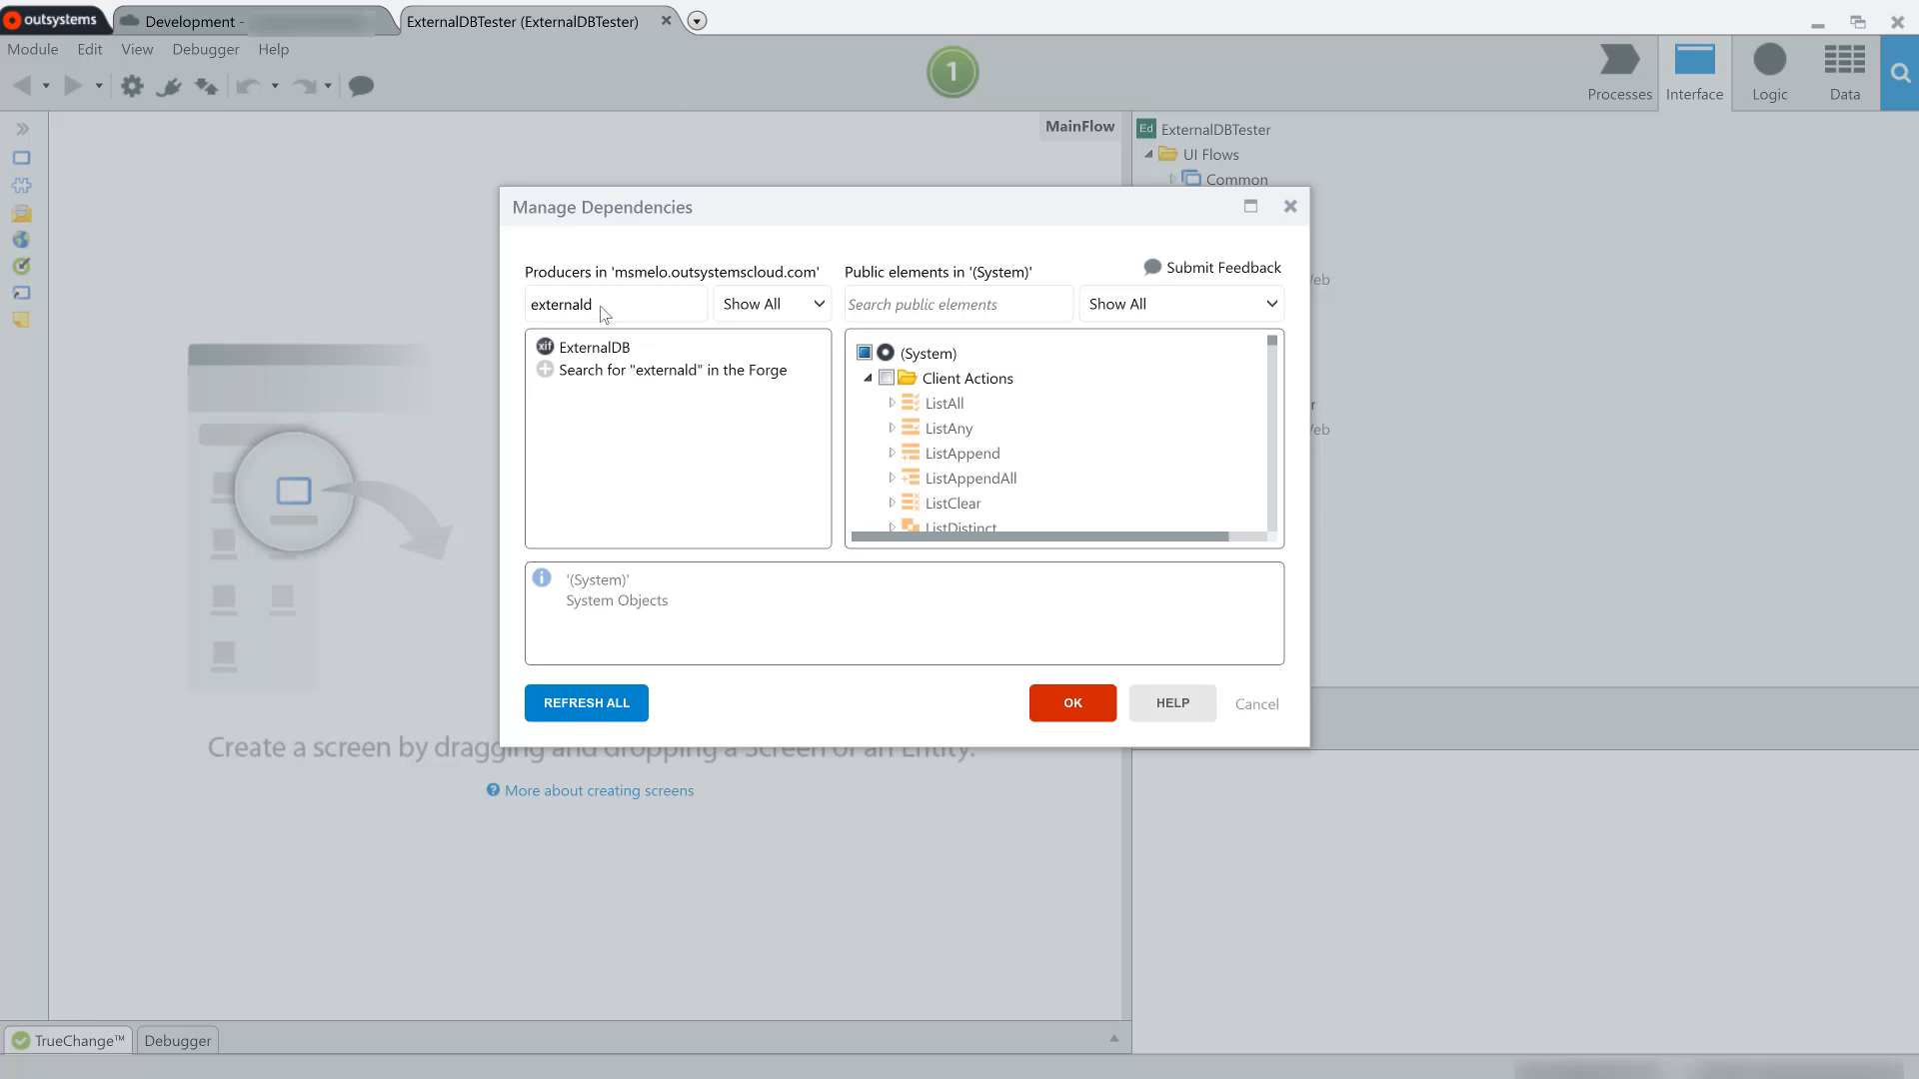
left_click(625, 346)
left_click(627, 349)
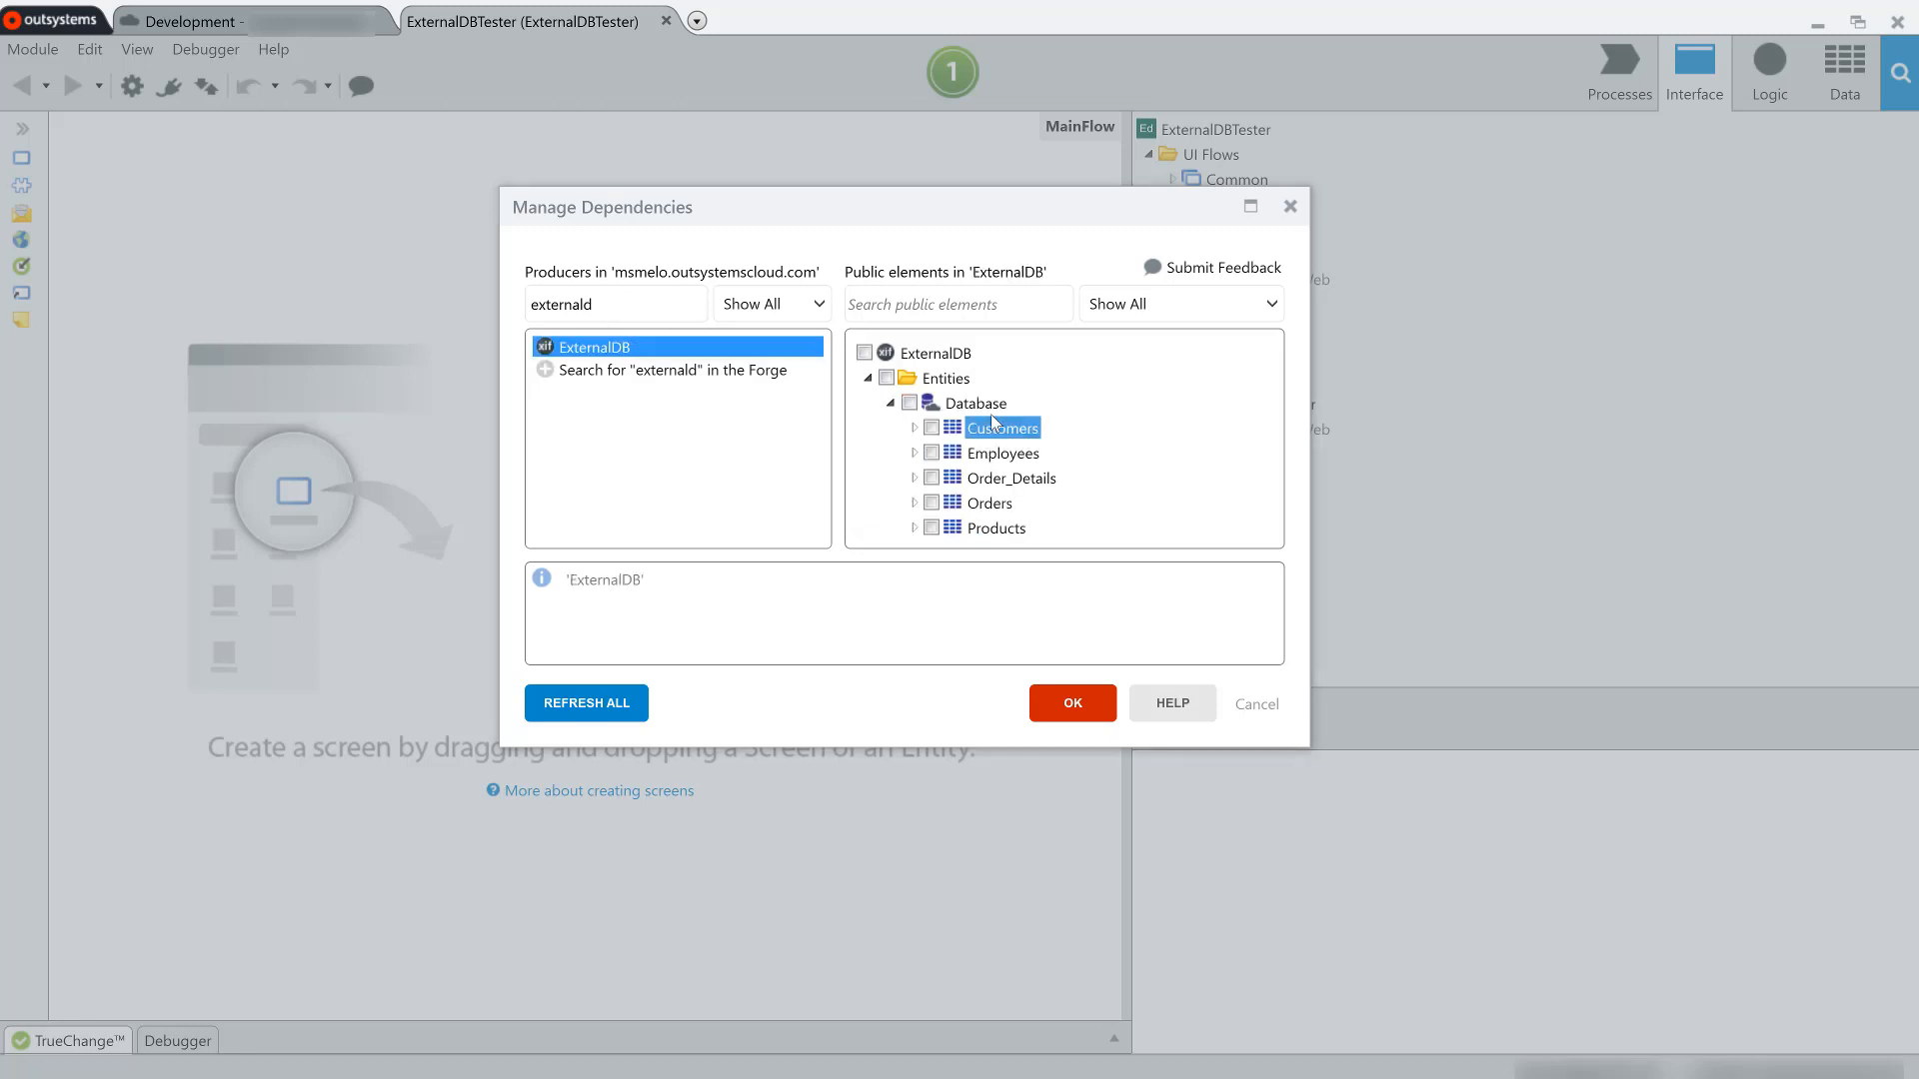
left_click(864, 352)
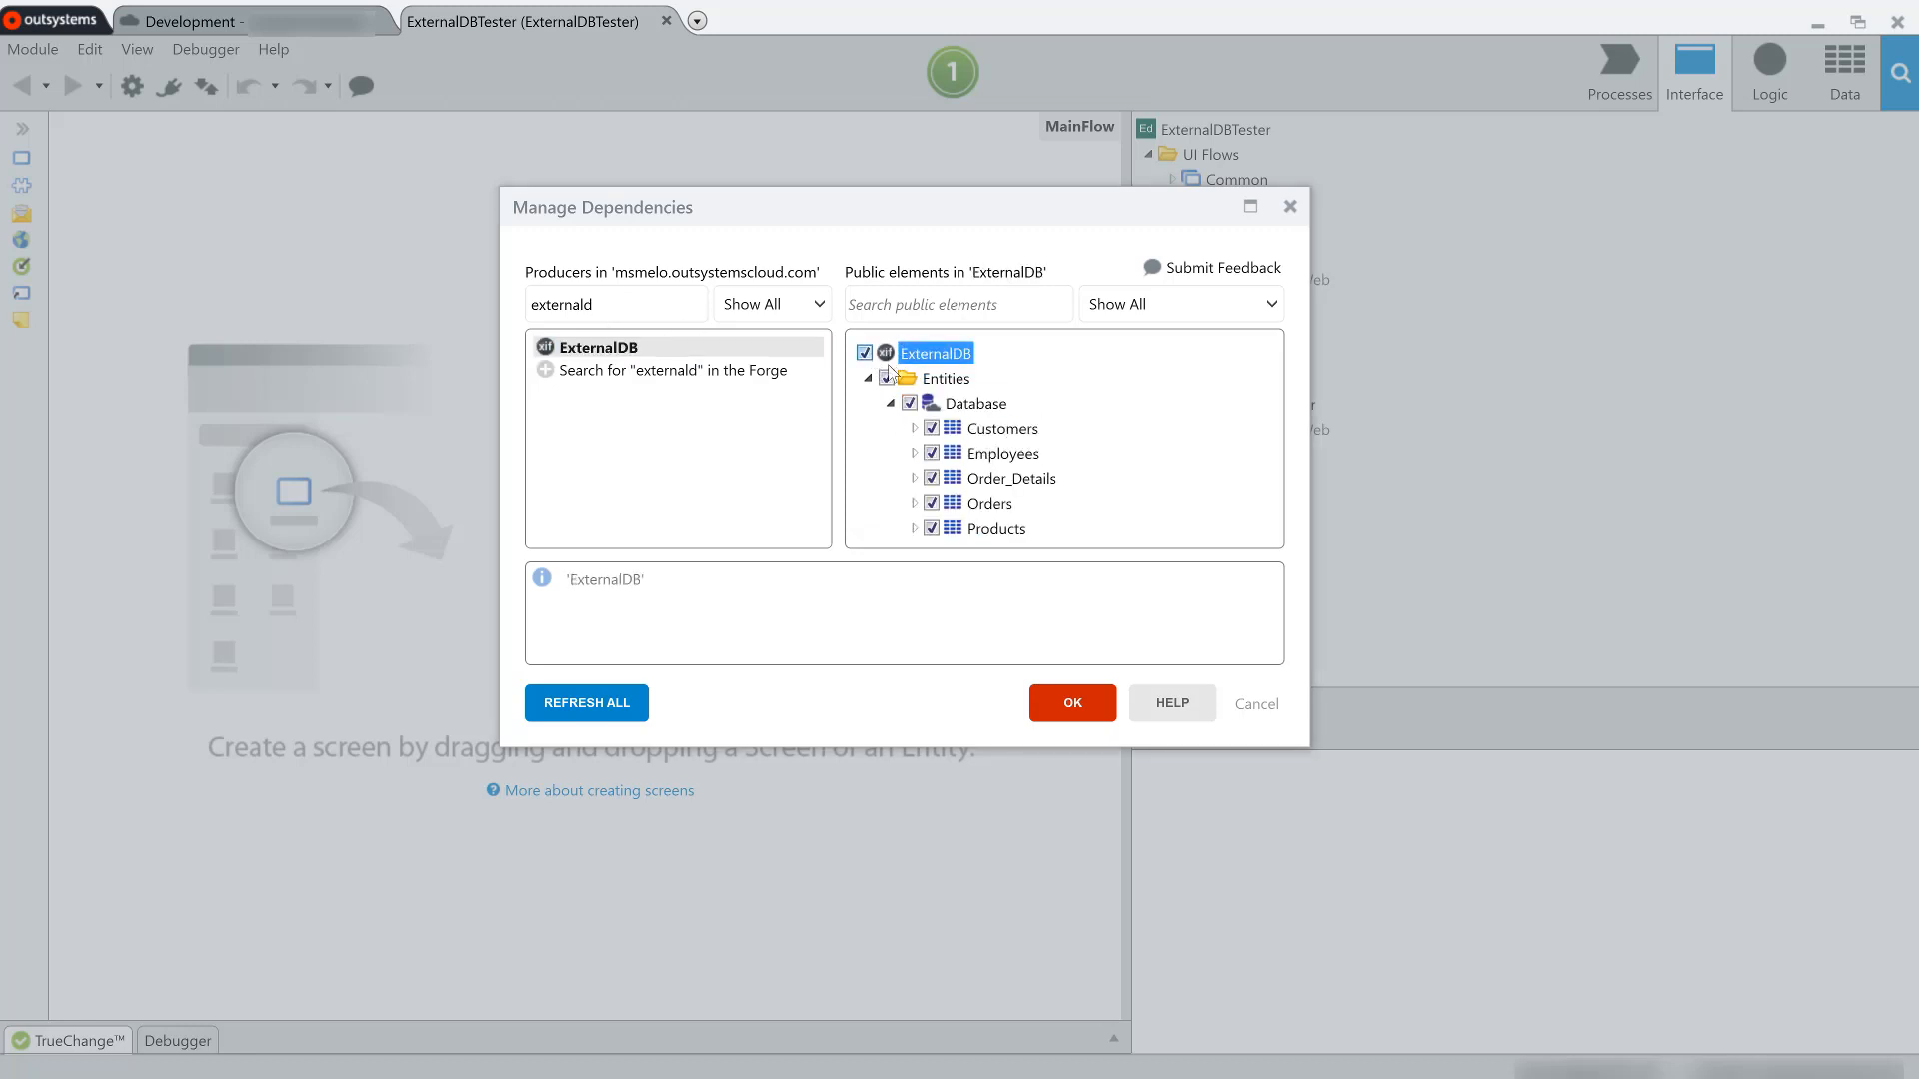
left_click(1083, 705)
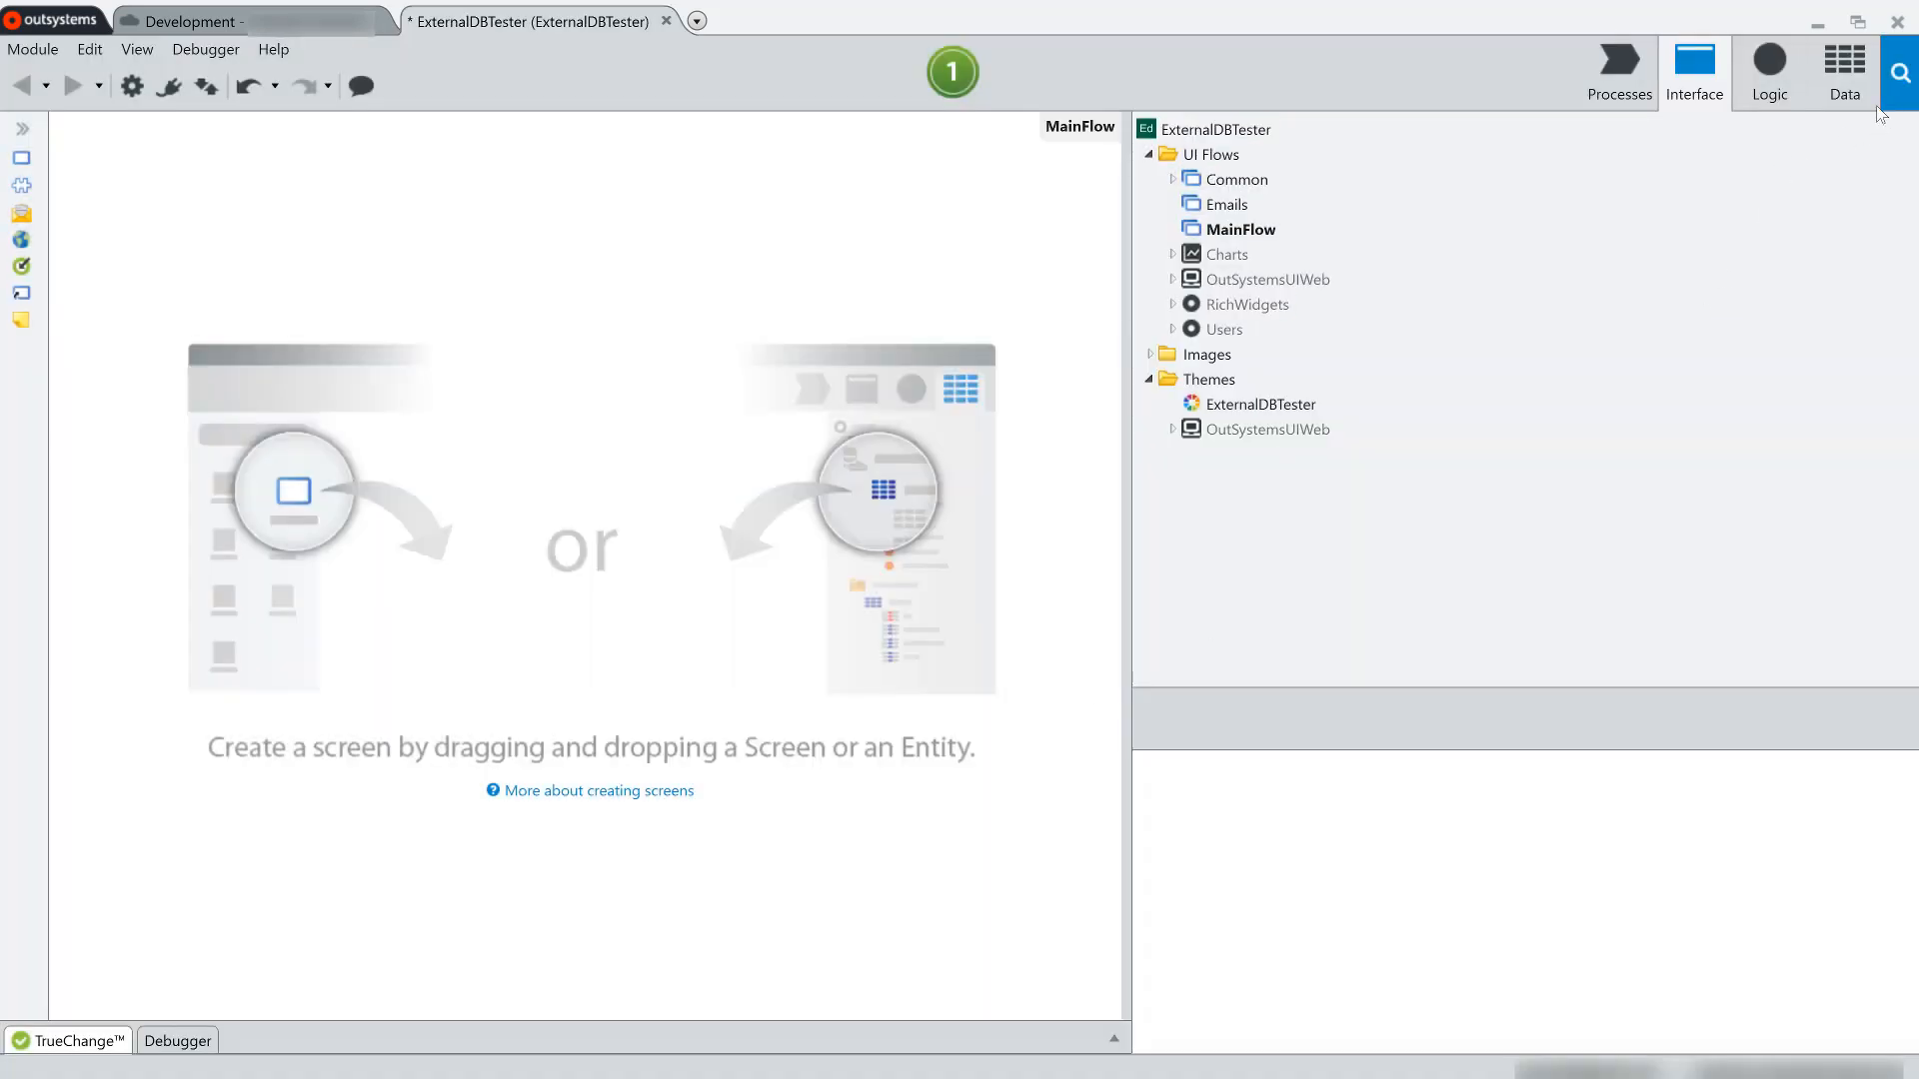
Examine the ExternalDB entities in the module's data model, including the description and date attributes of Orders
left_click(1860, 84)
left_click(1219, 355)
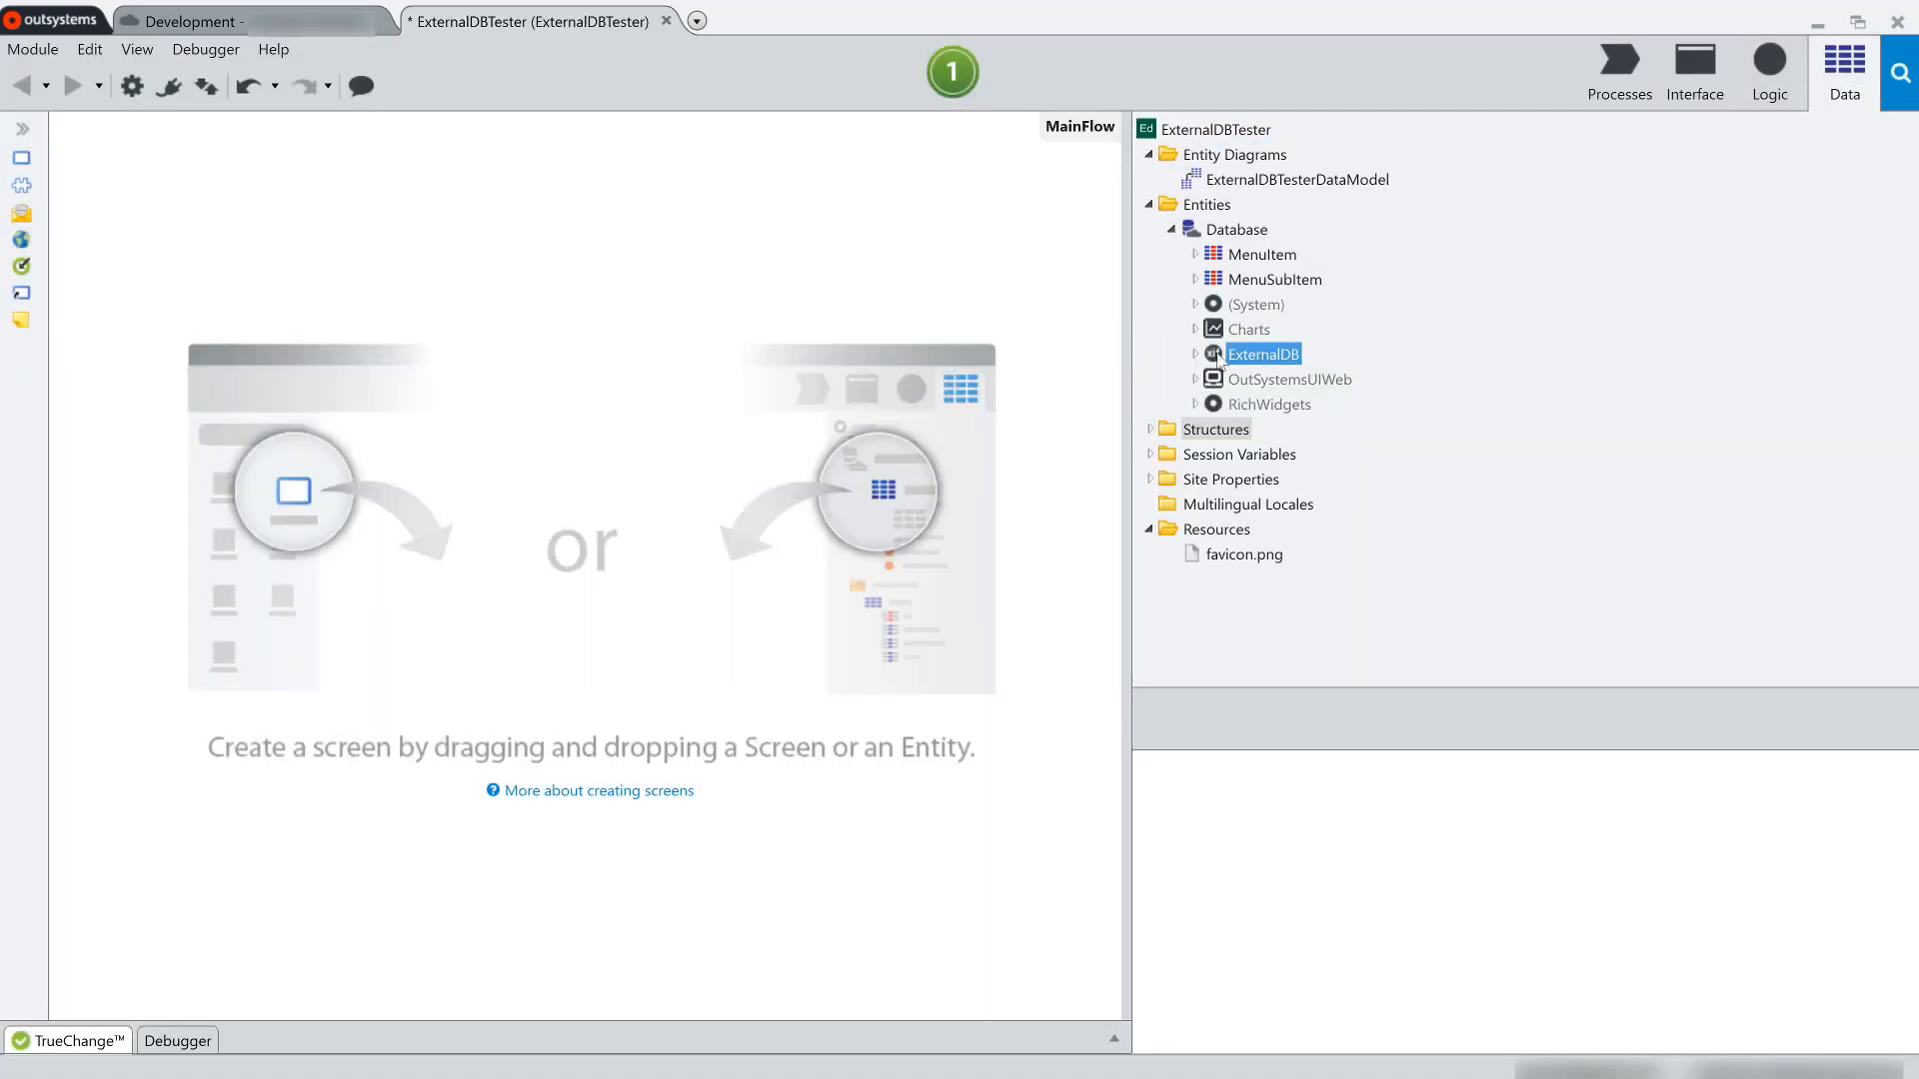
left_click(1194, 355)
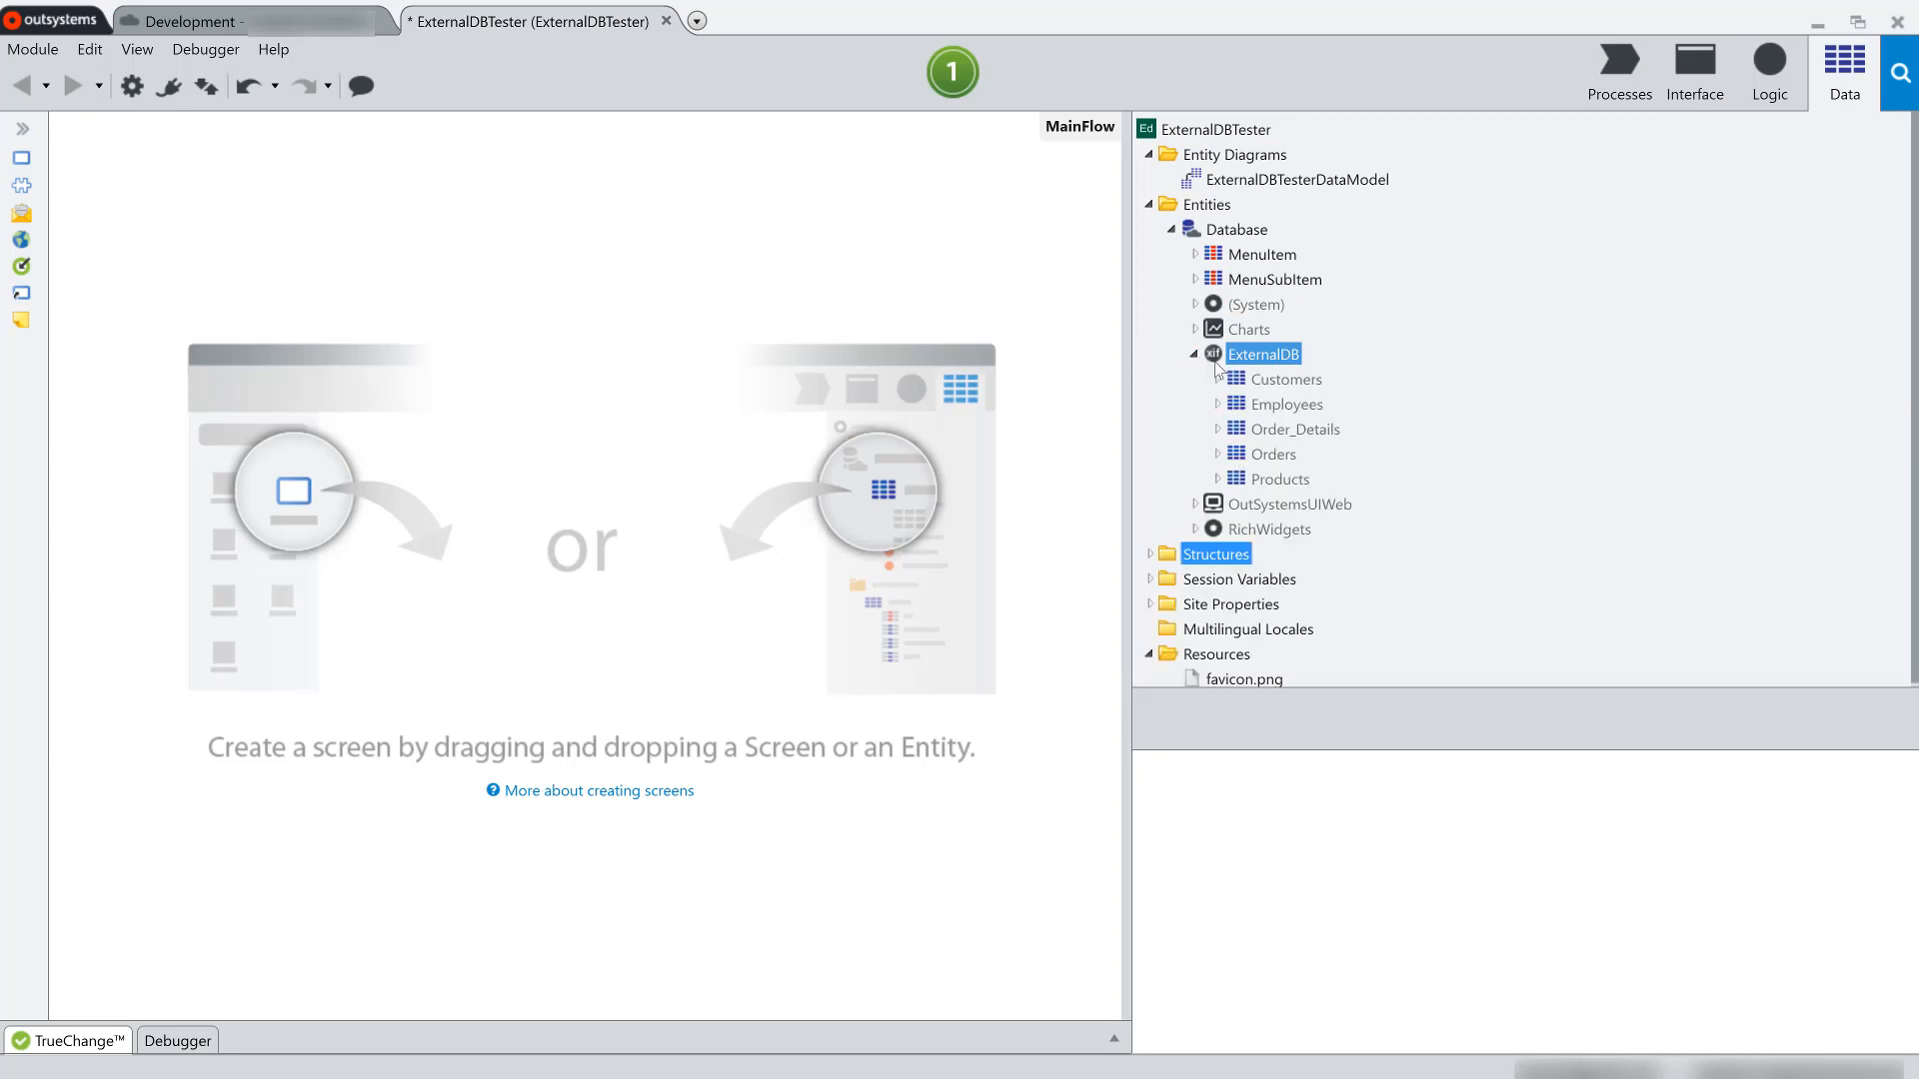
left_click(1305, 382)
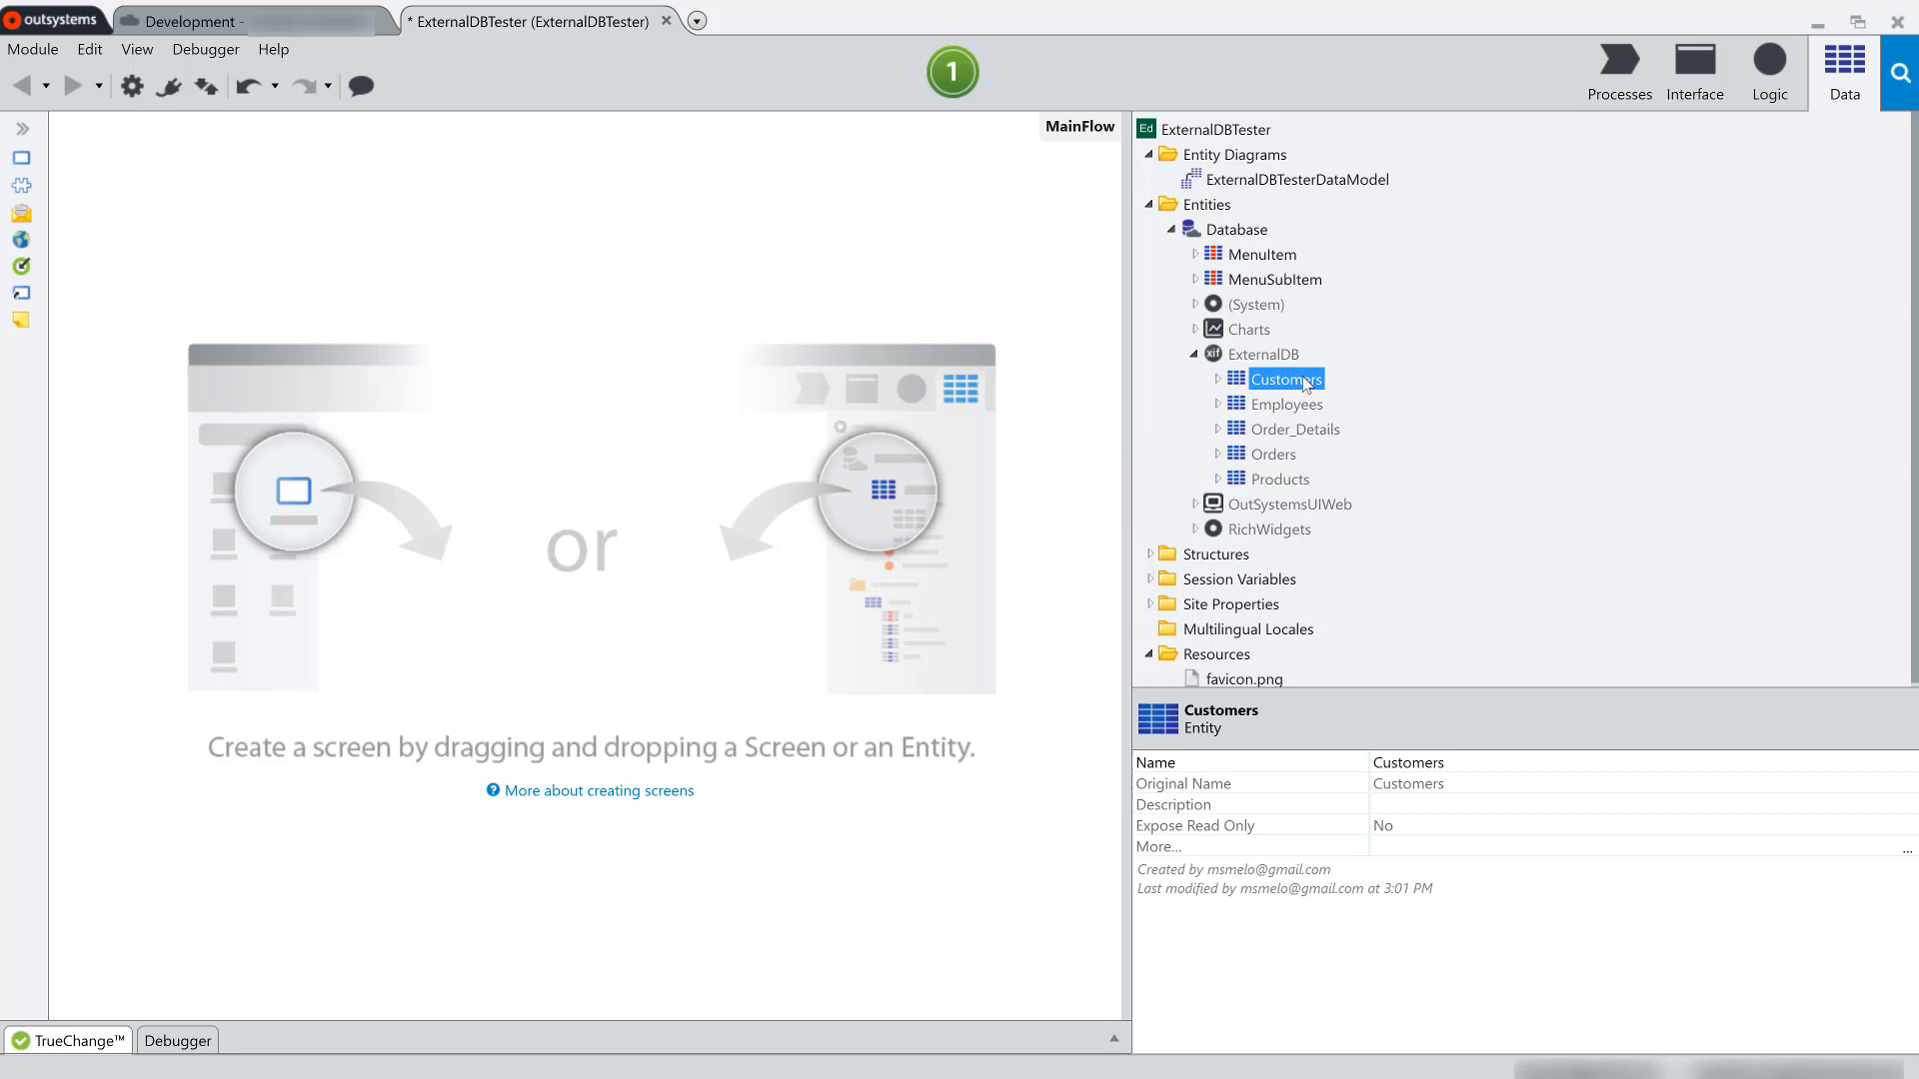
key("Down")
key("Down")
key("Down")
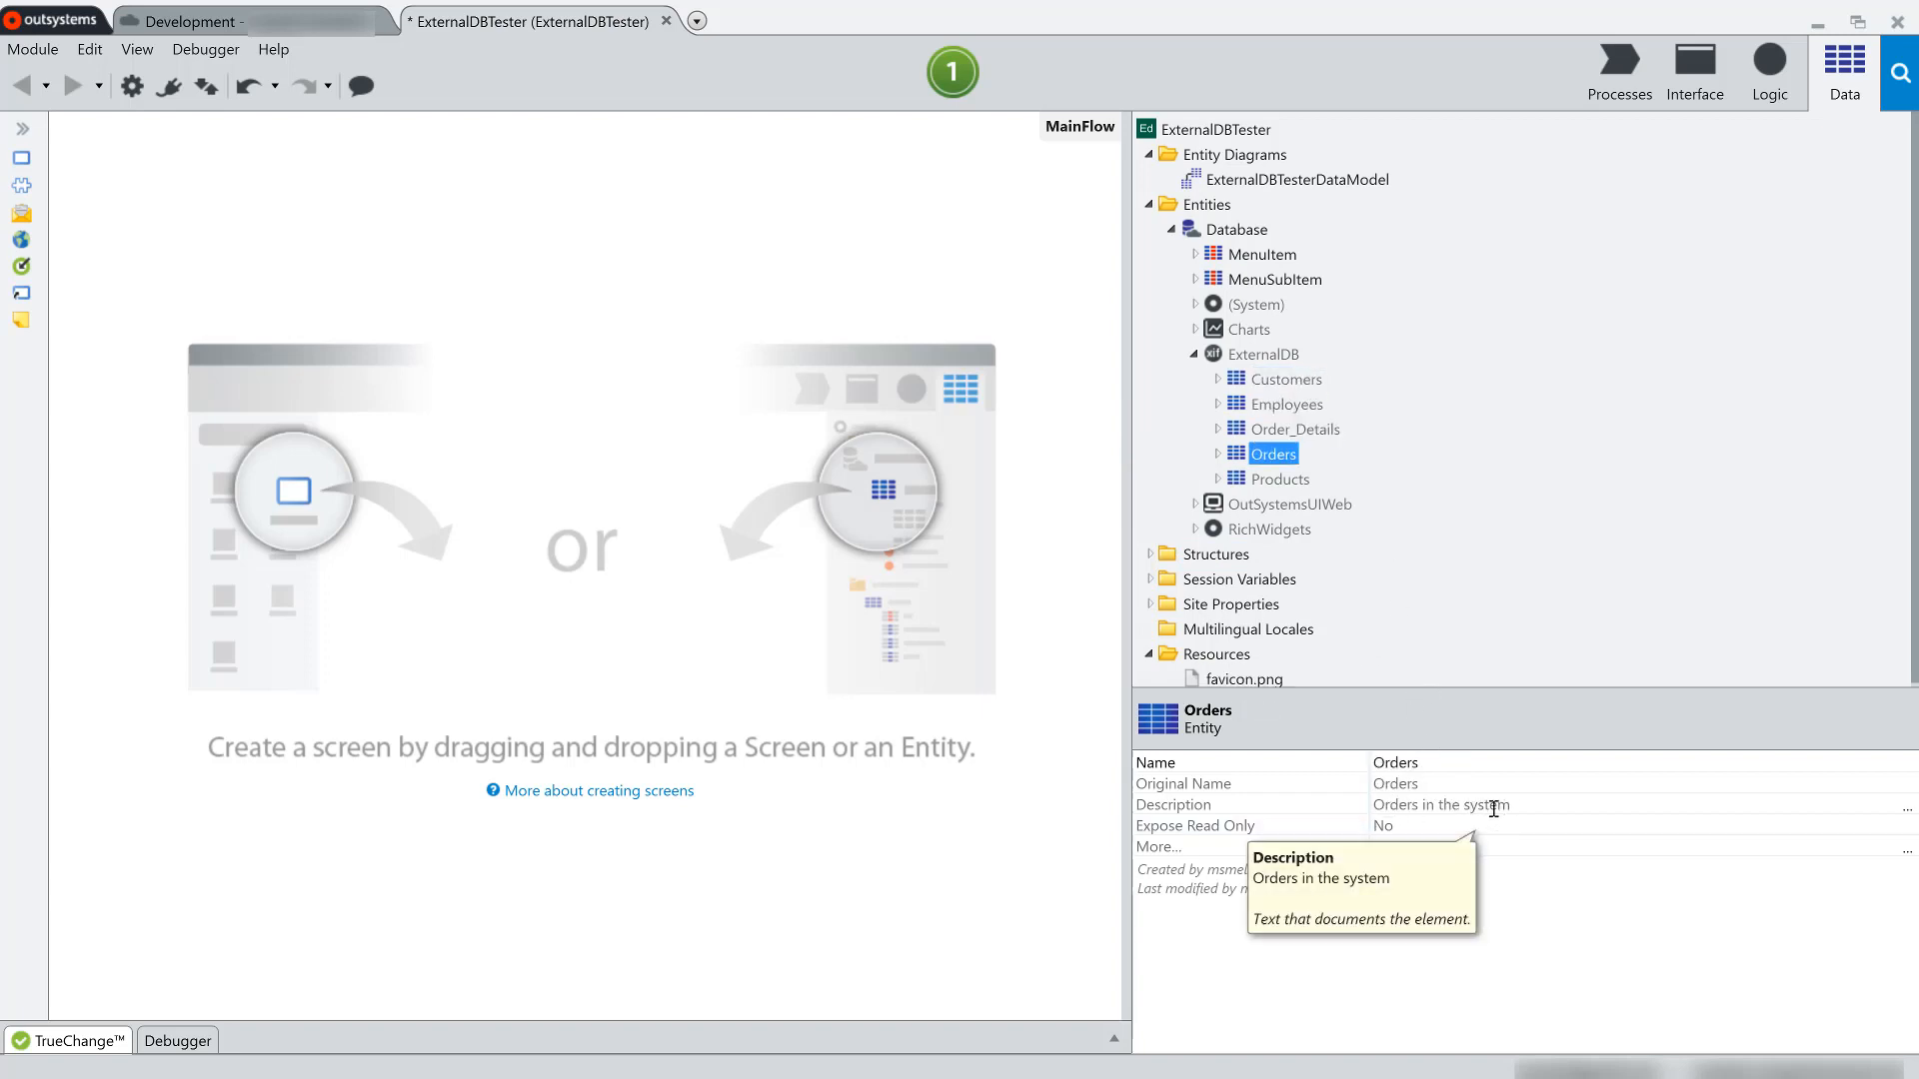
left_click(1217, 454)
left_click(1351, 581)
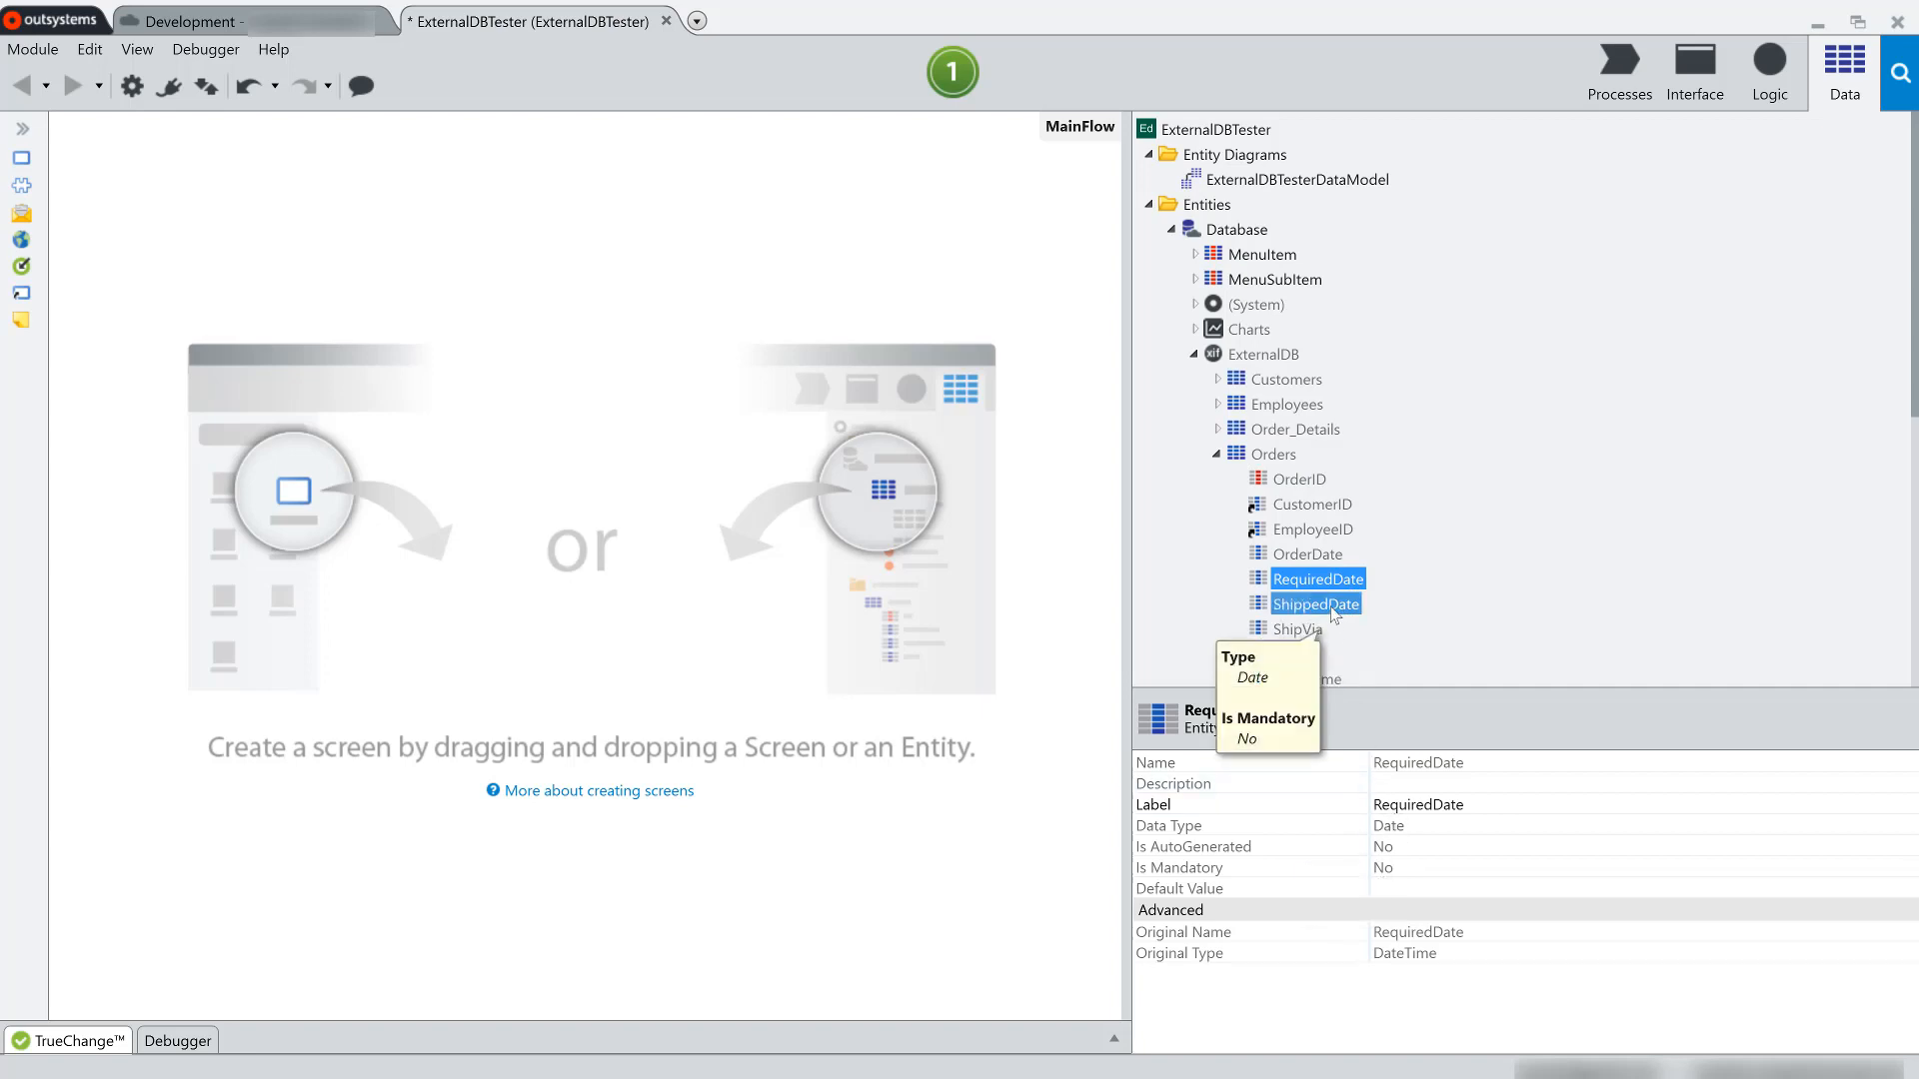
left_click(1216, 454)
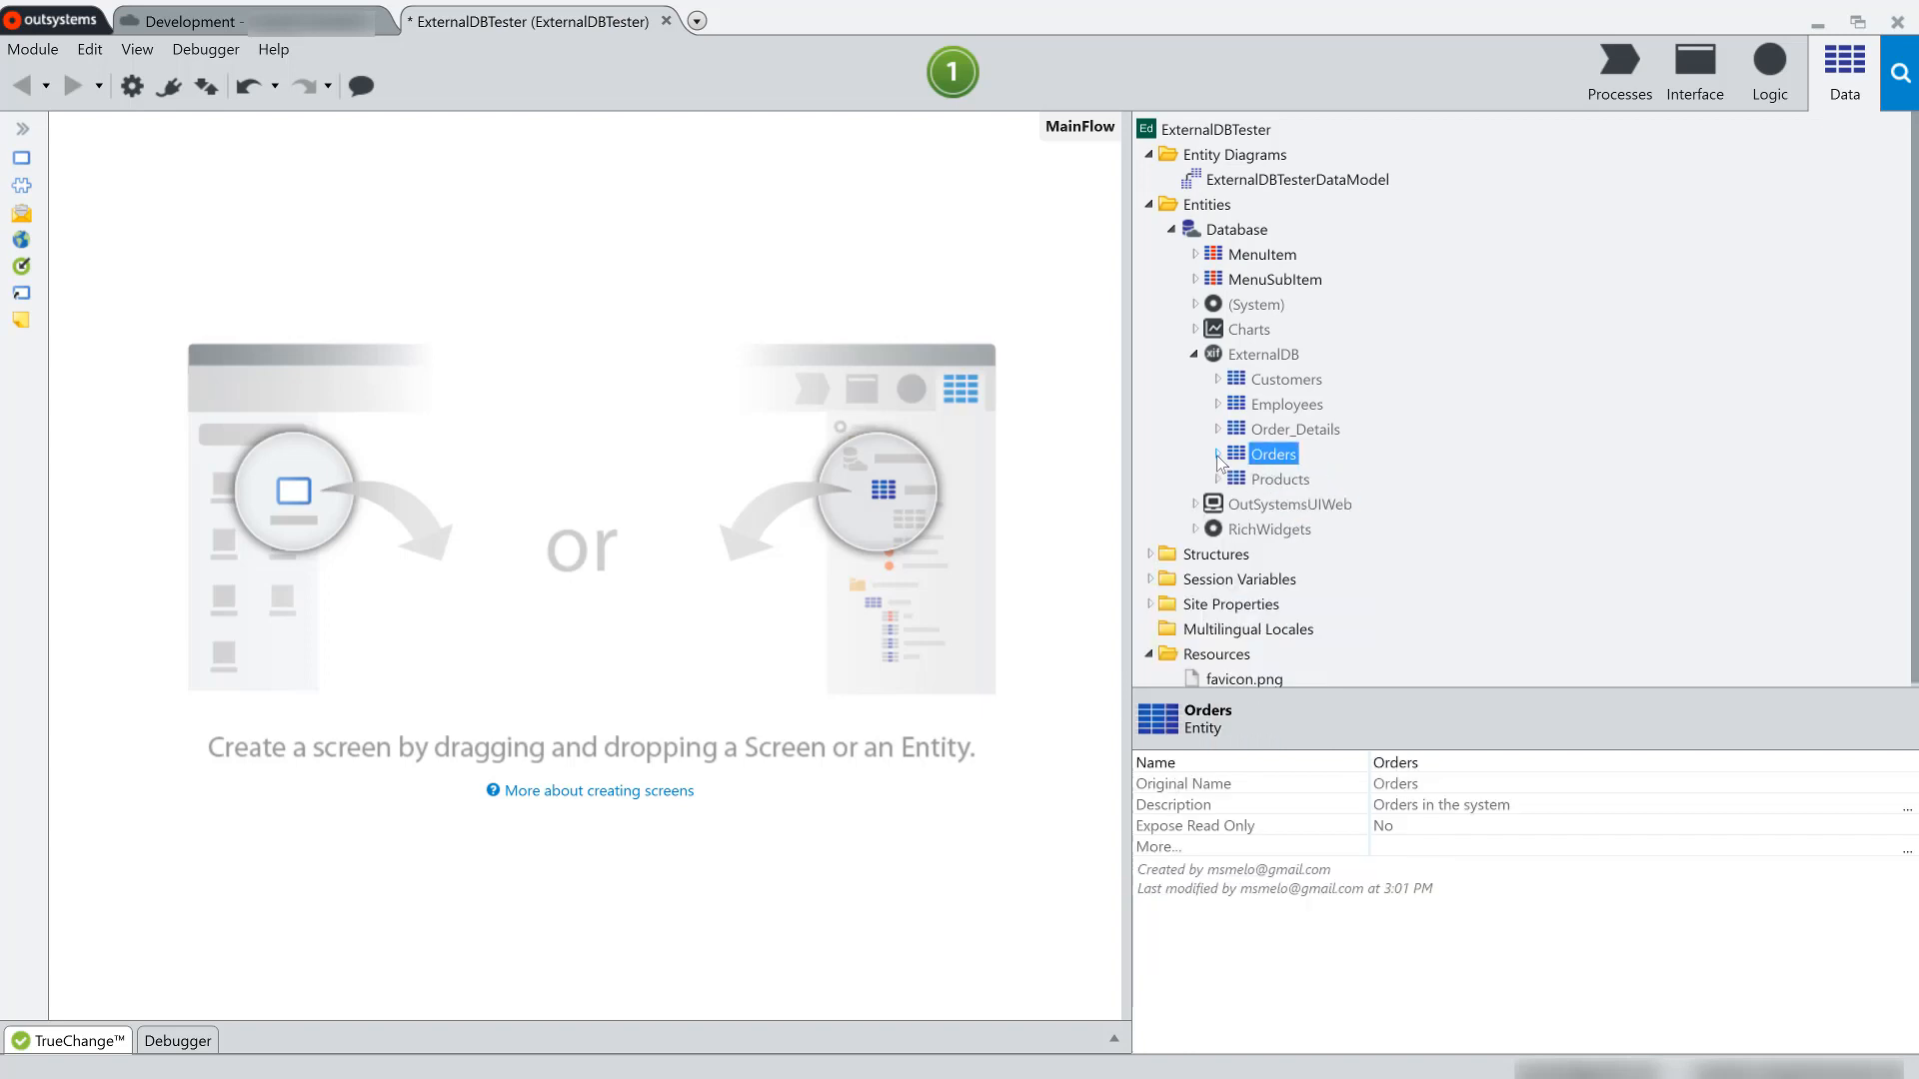
left_click(1289, 480)
Create a Customers list screen in MainFlow from the Customers entity and add CustomerID as the table's first column
left_click_drag(1287, 379, 510, 450)
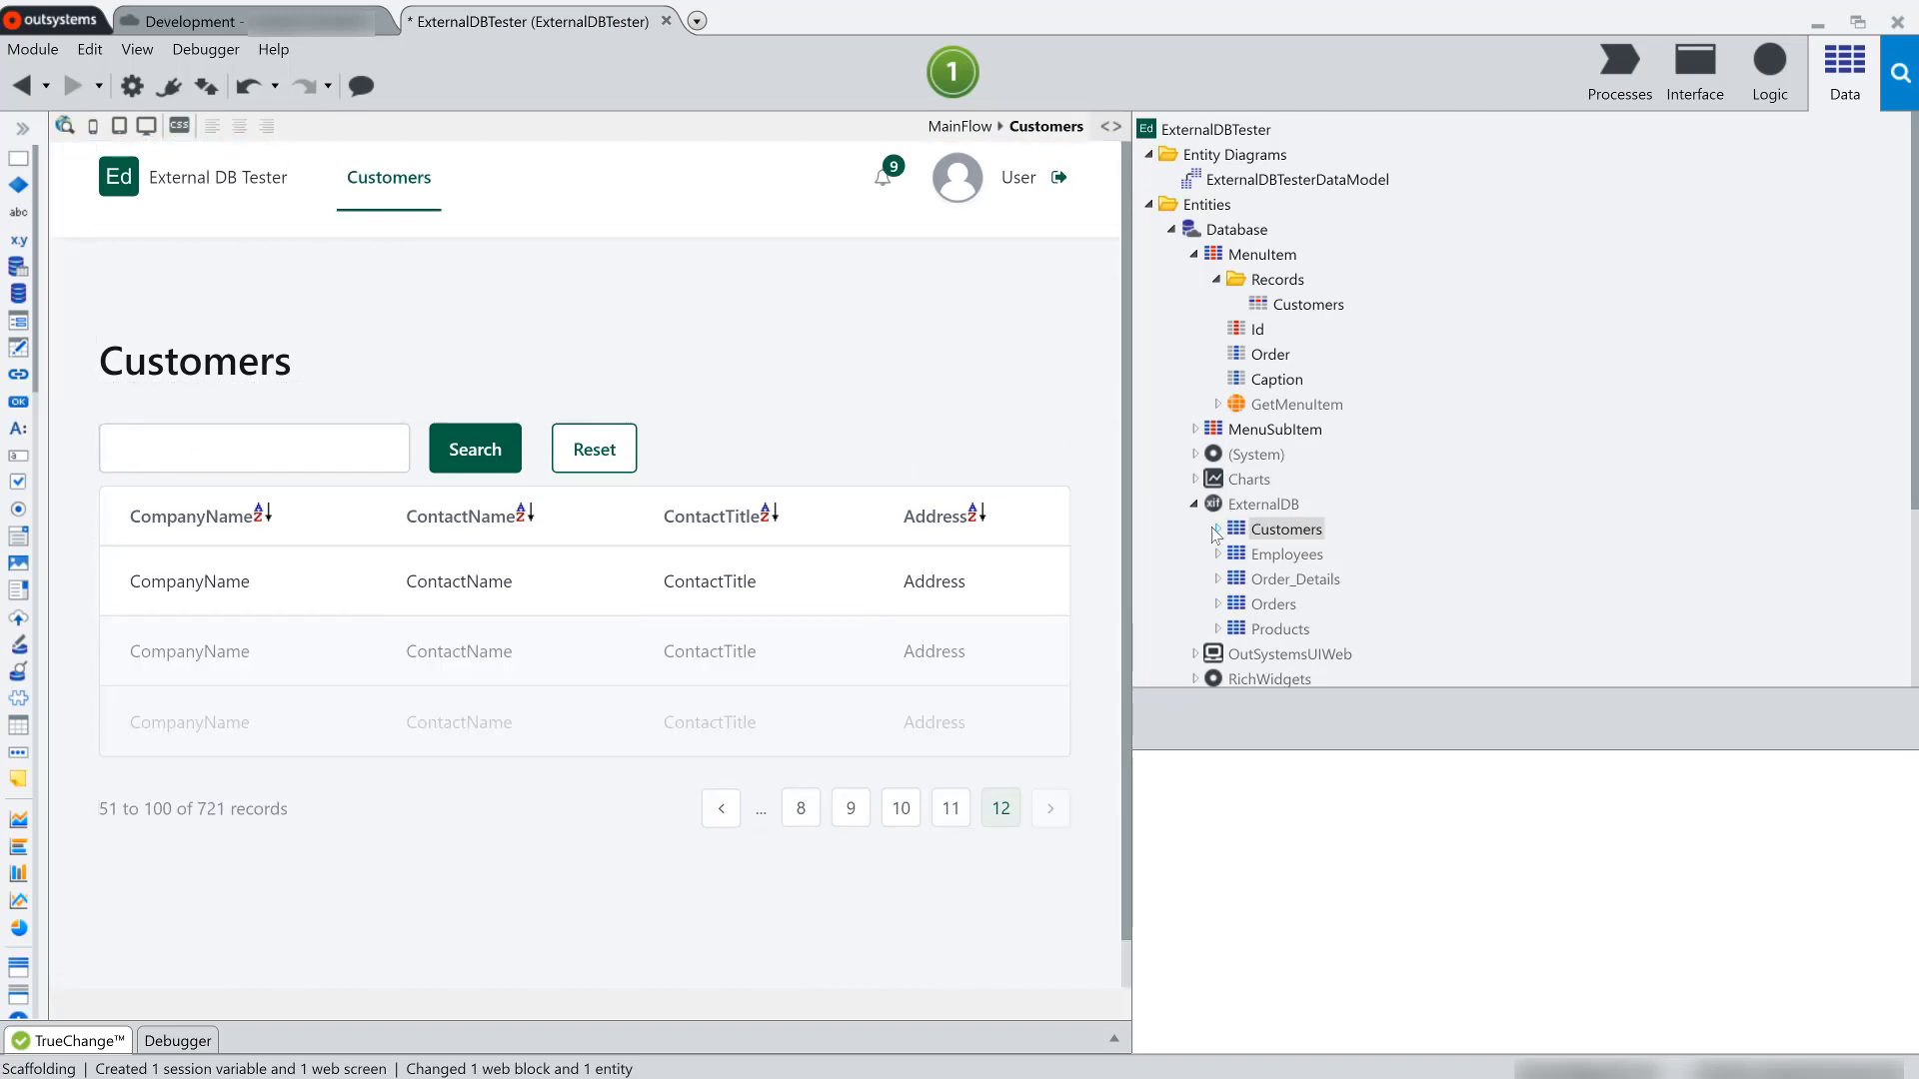
left_click(1215, 531)
left_click_drag(1299, 554, 205, 513)
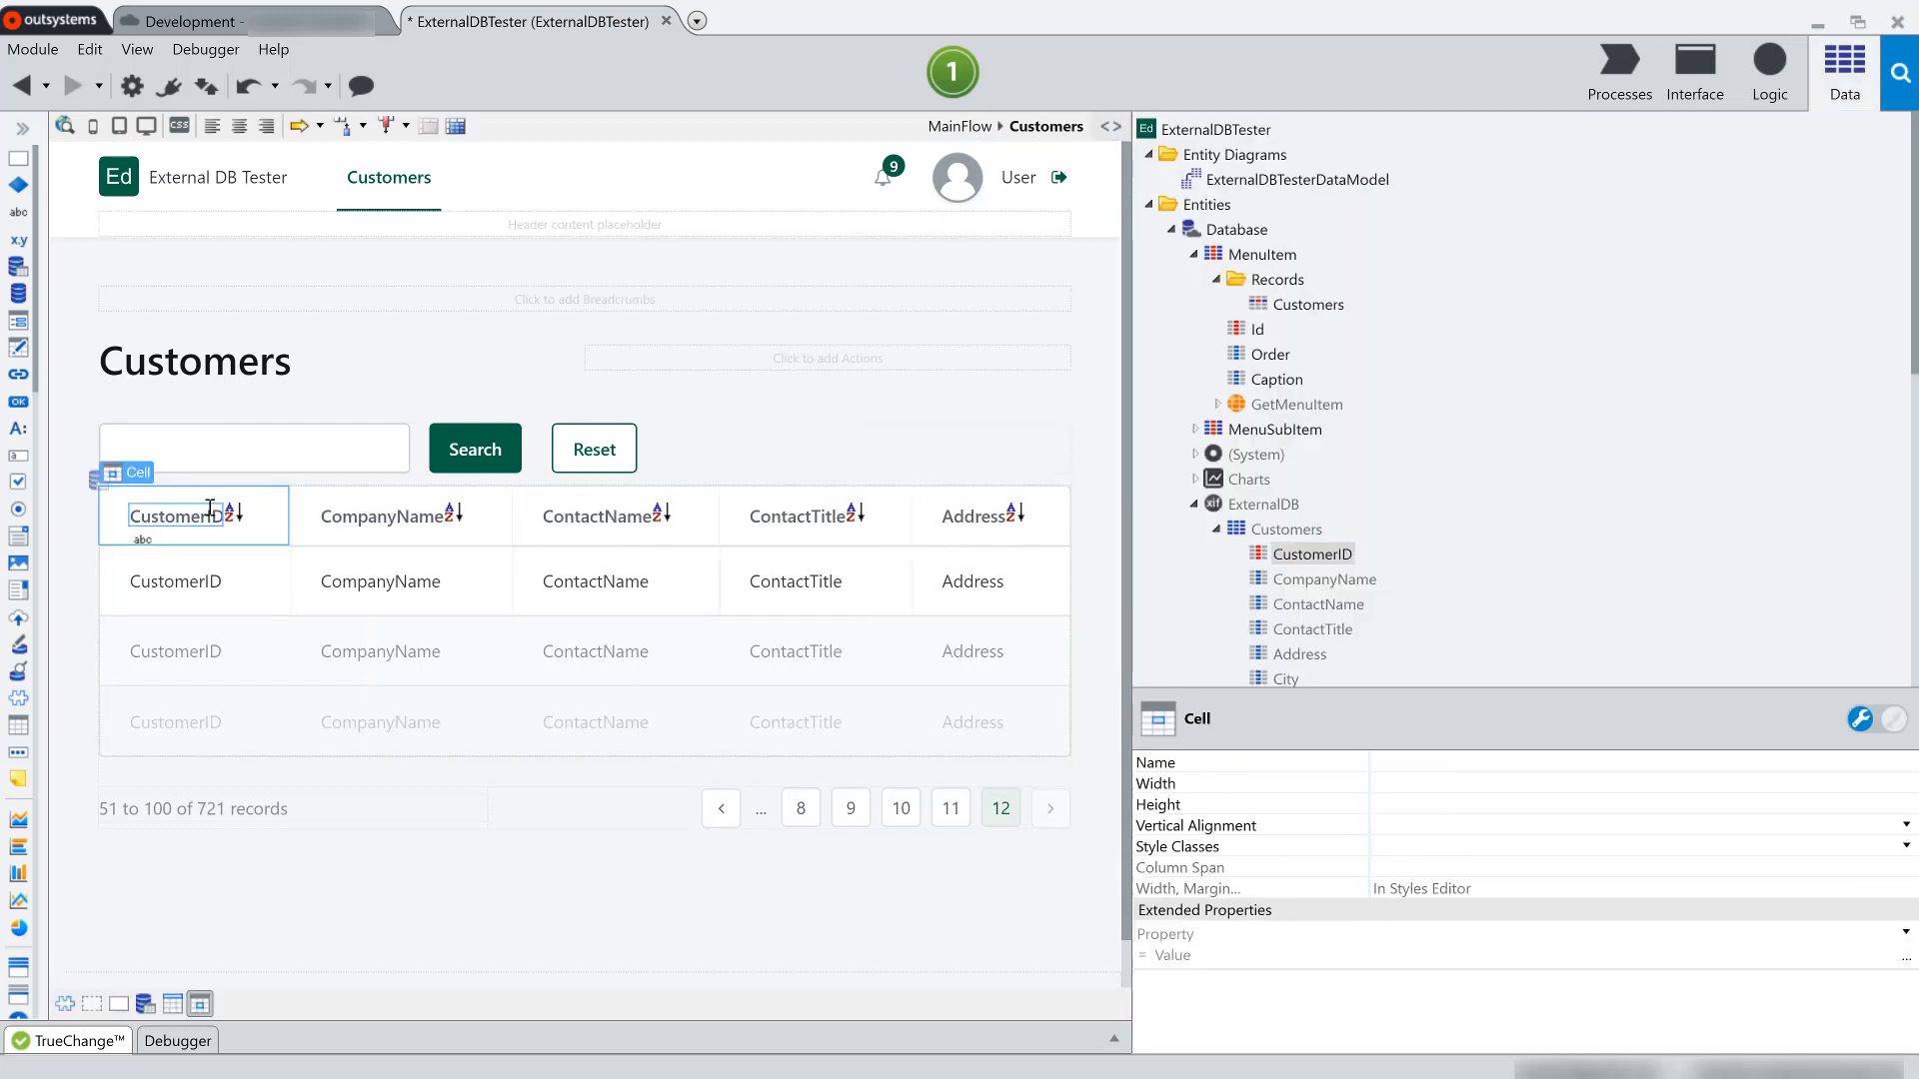
Link the CustomerID expression in the customer table to a new CustomerDetail web screen
left_click(193, 587)
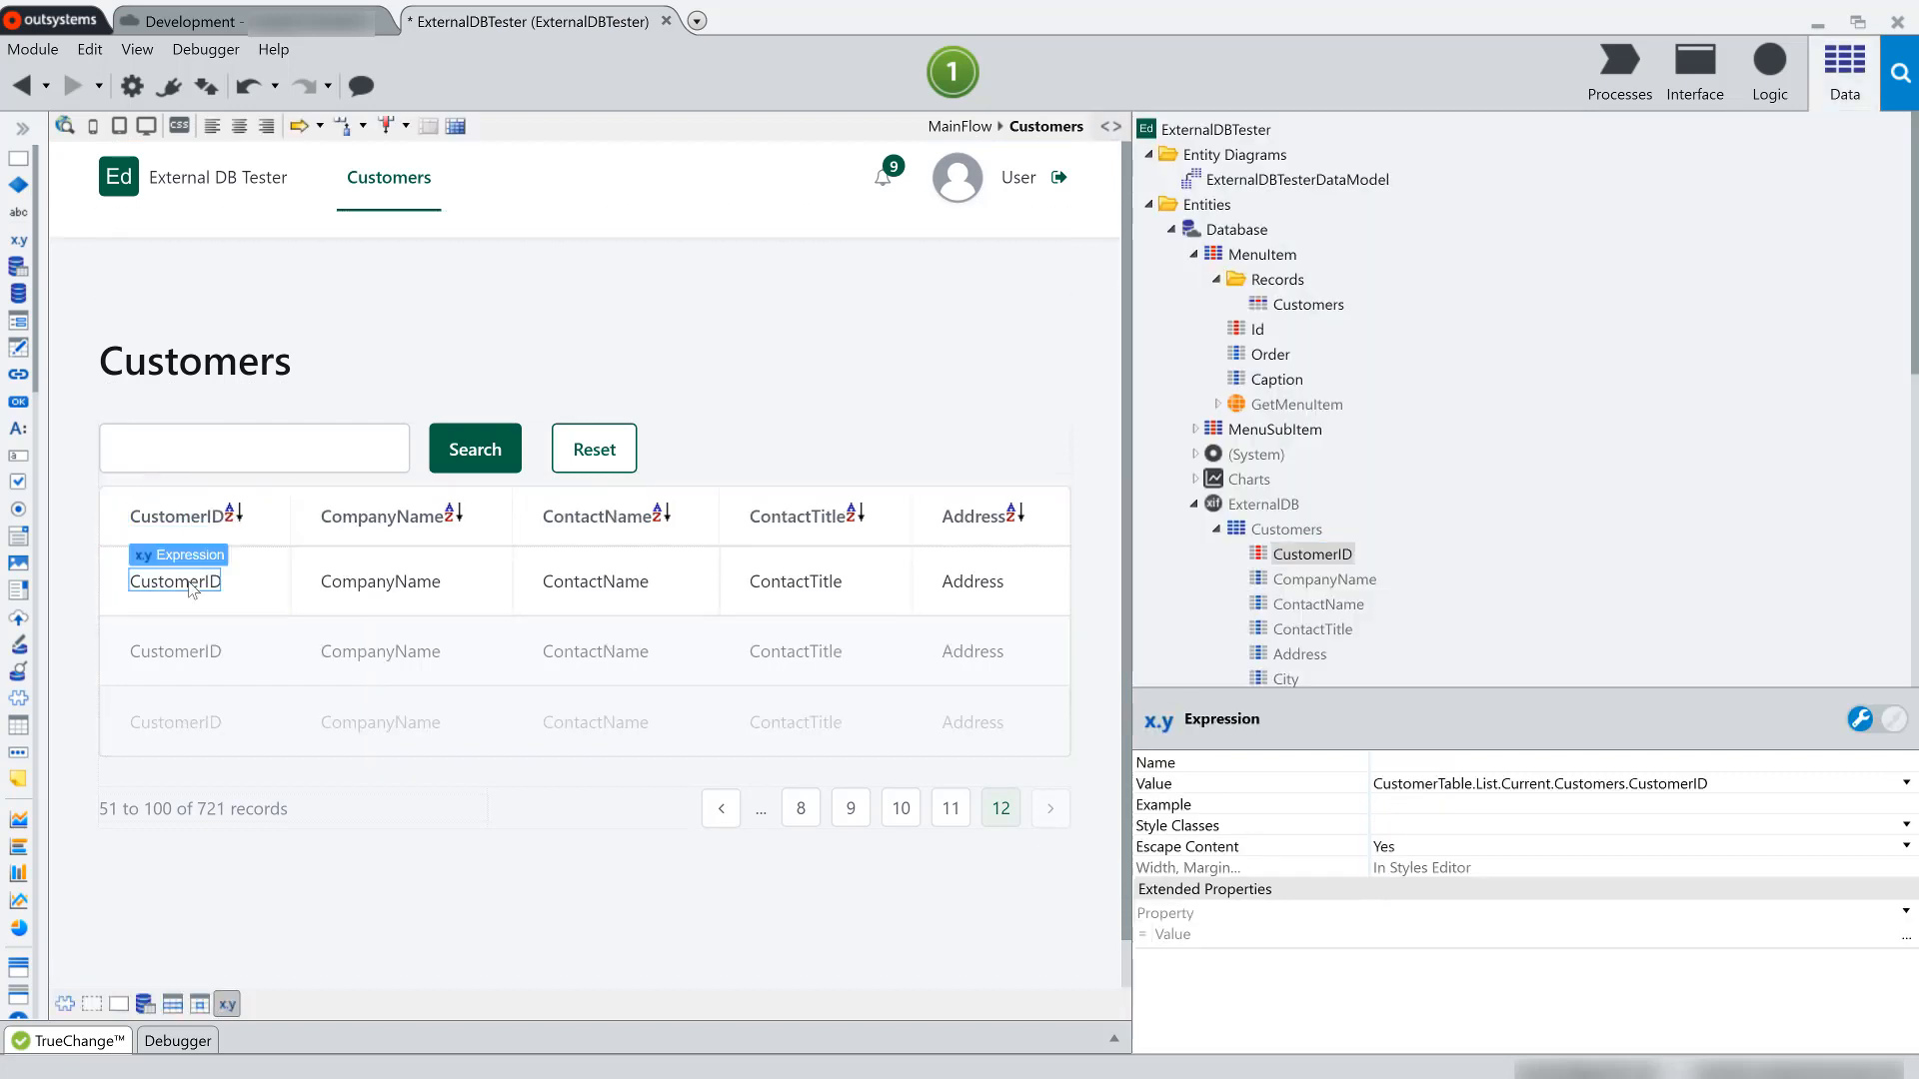
right_click(193, 588)
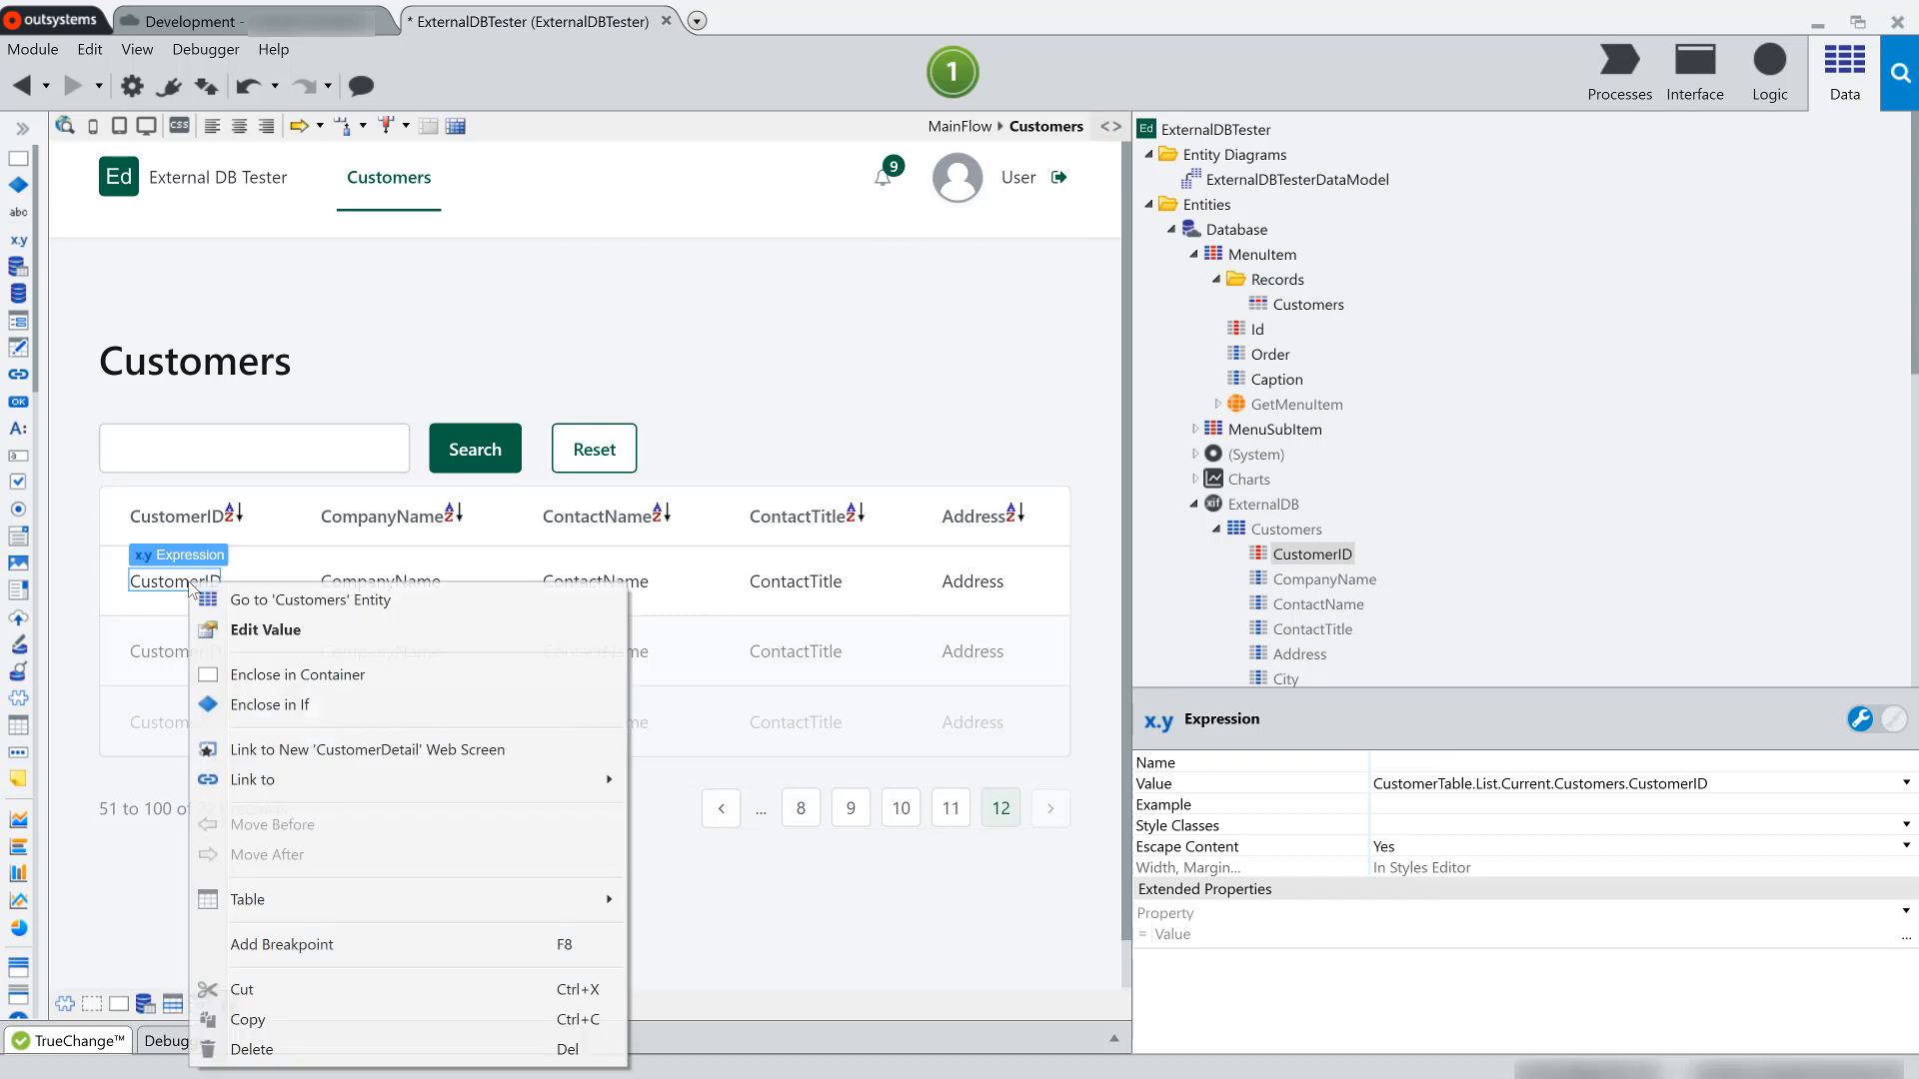
left_click(318, 763)
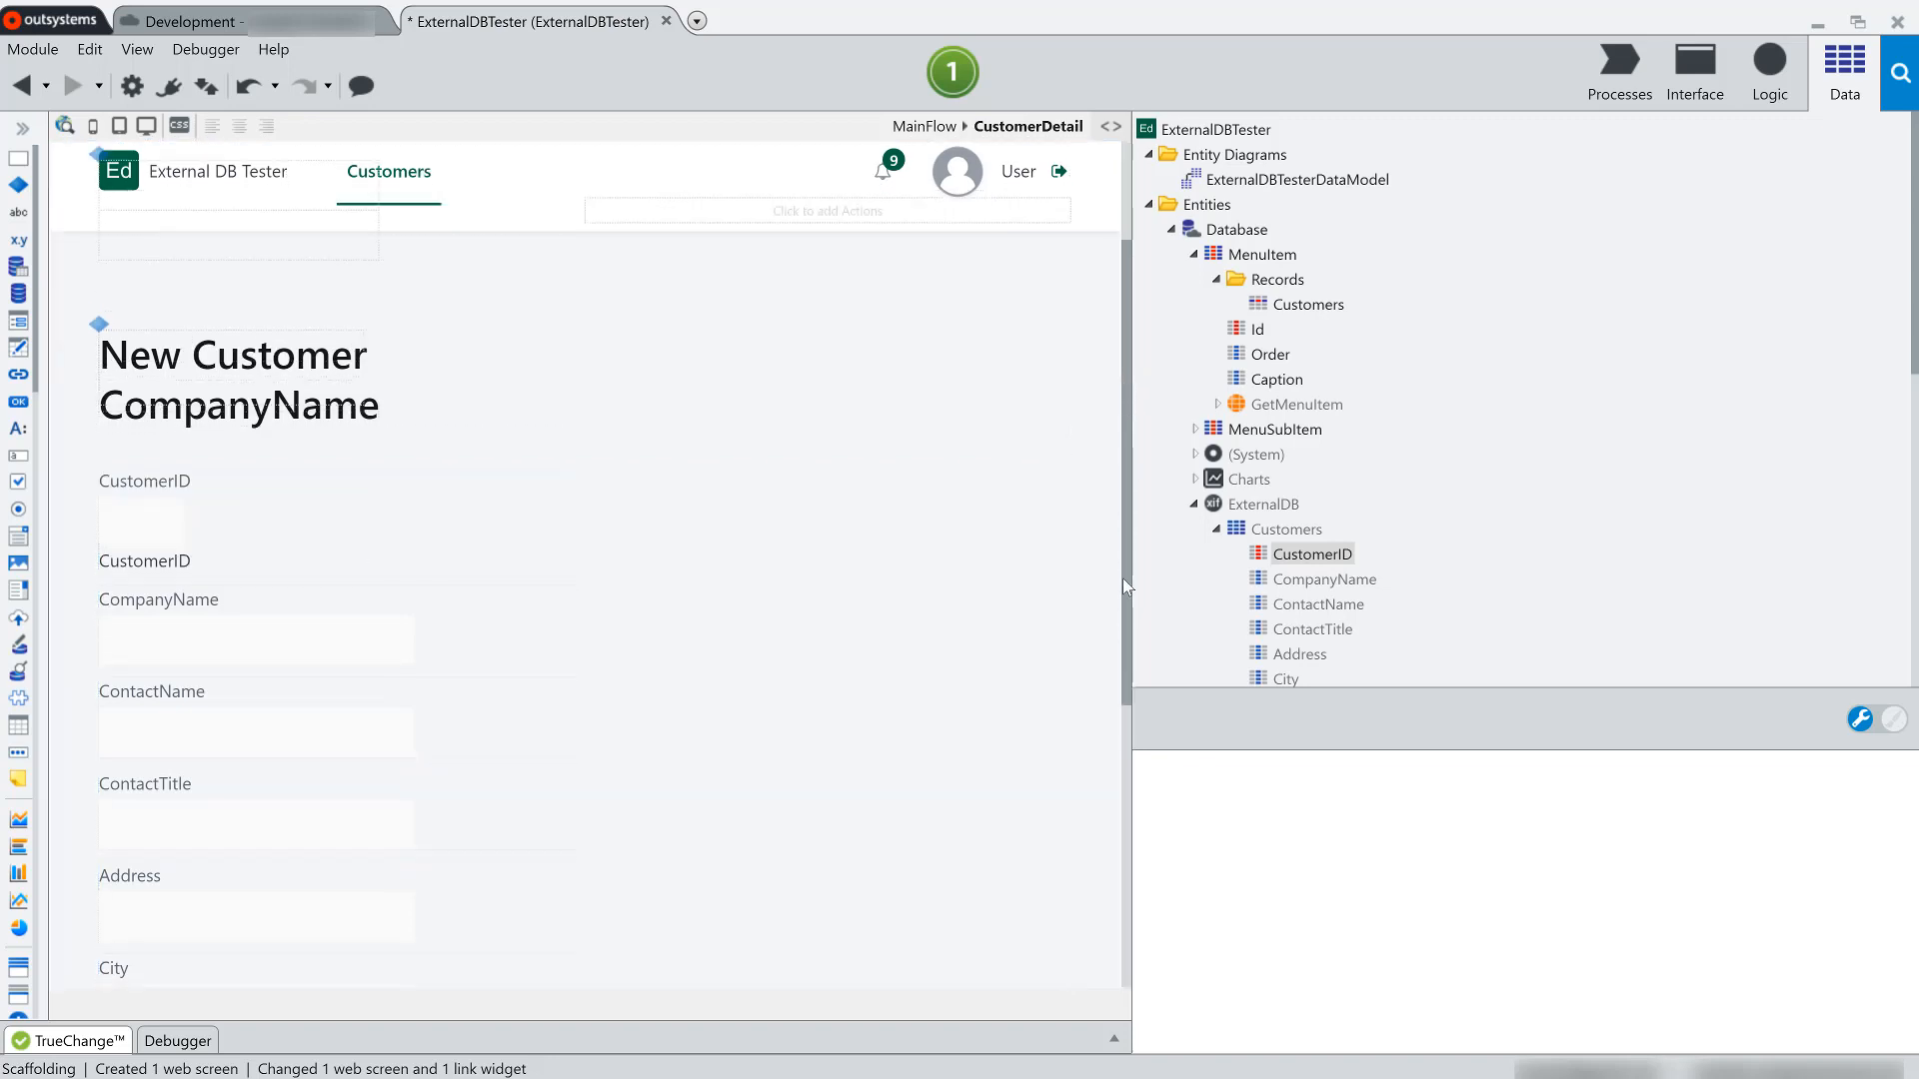
Add an Orders table below the customer form on the CustomerDetail screen using the Orders entity, and publish the module
left_click_drag(1123, 577, 1142, 778)
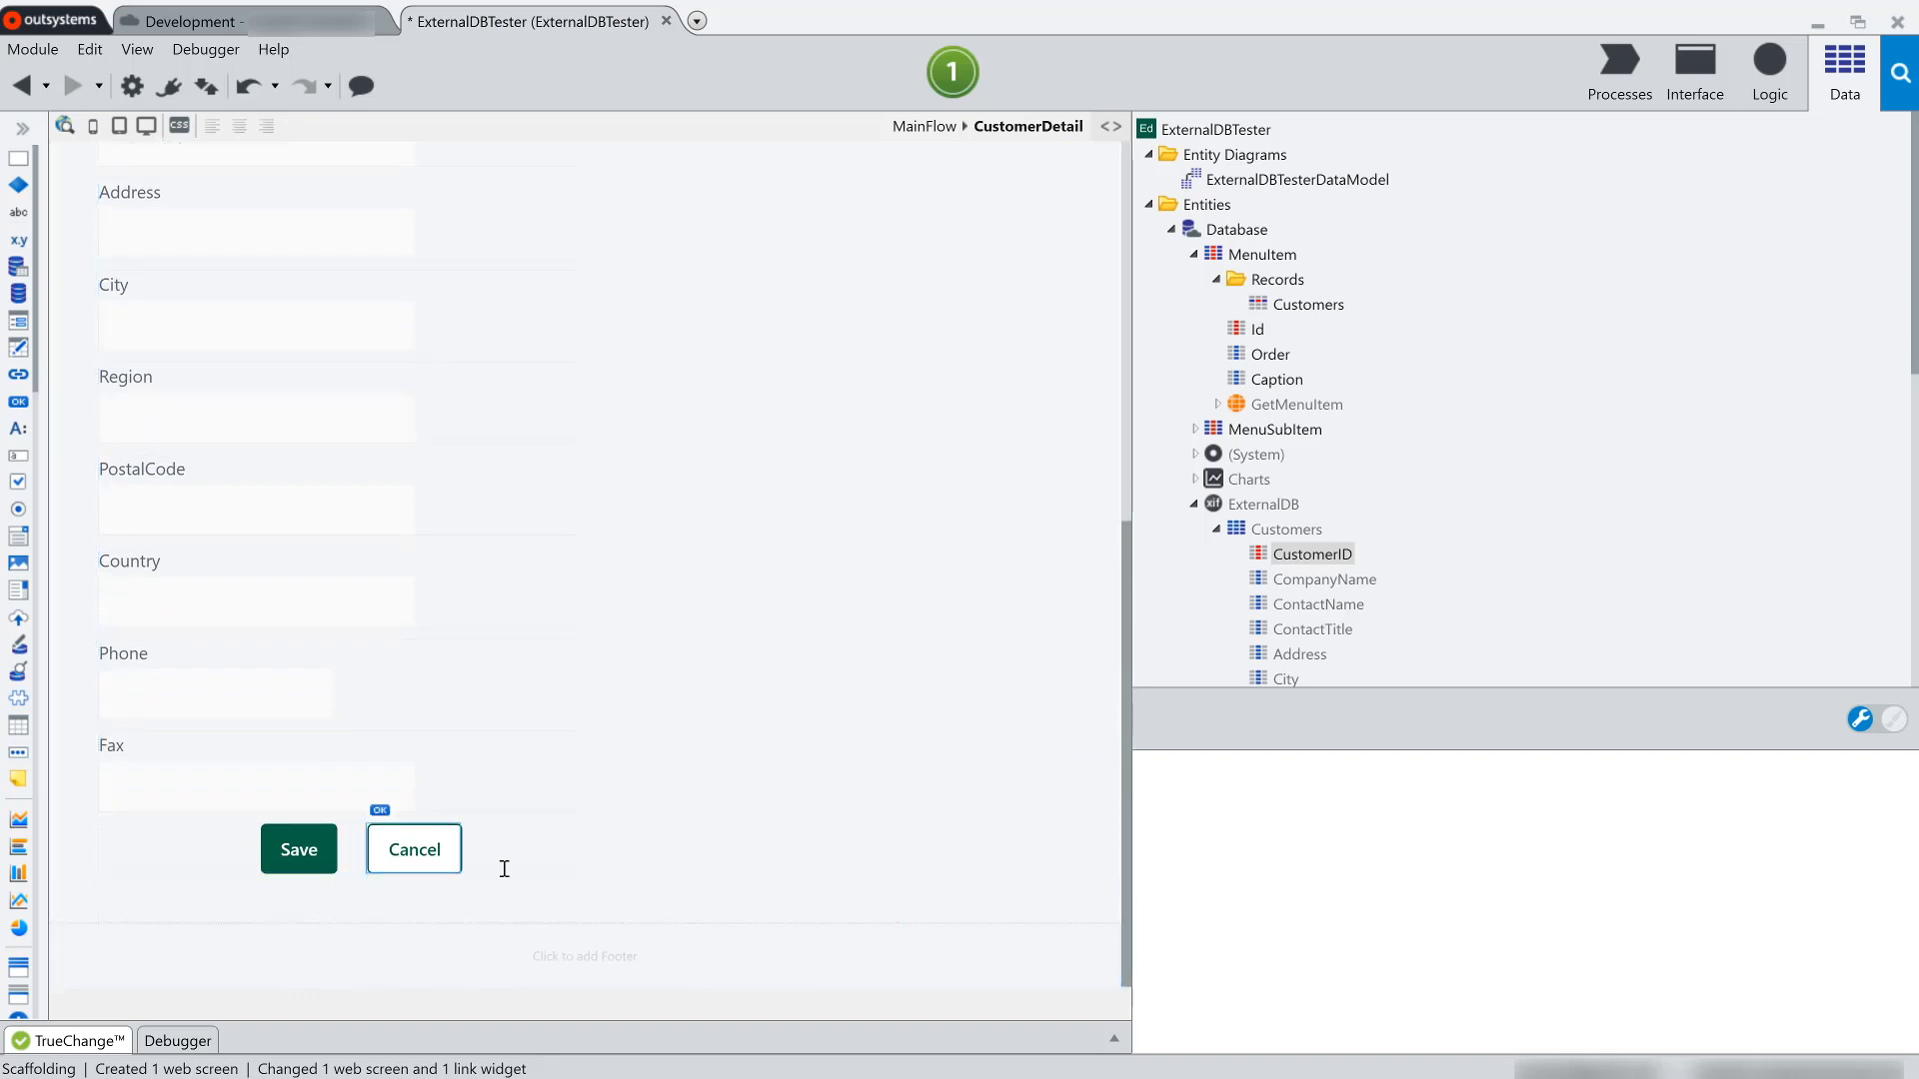
scroll(1290, 479, "down", 2)
left_click(1317, 484)
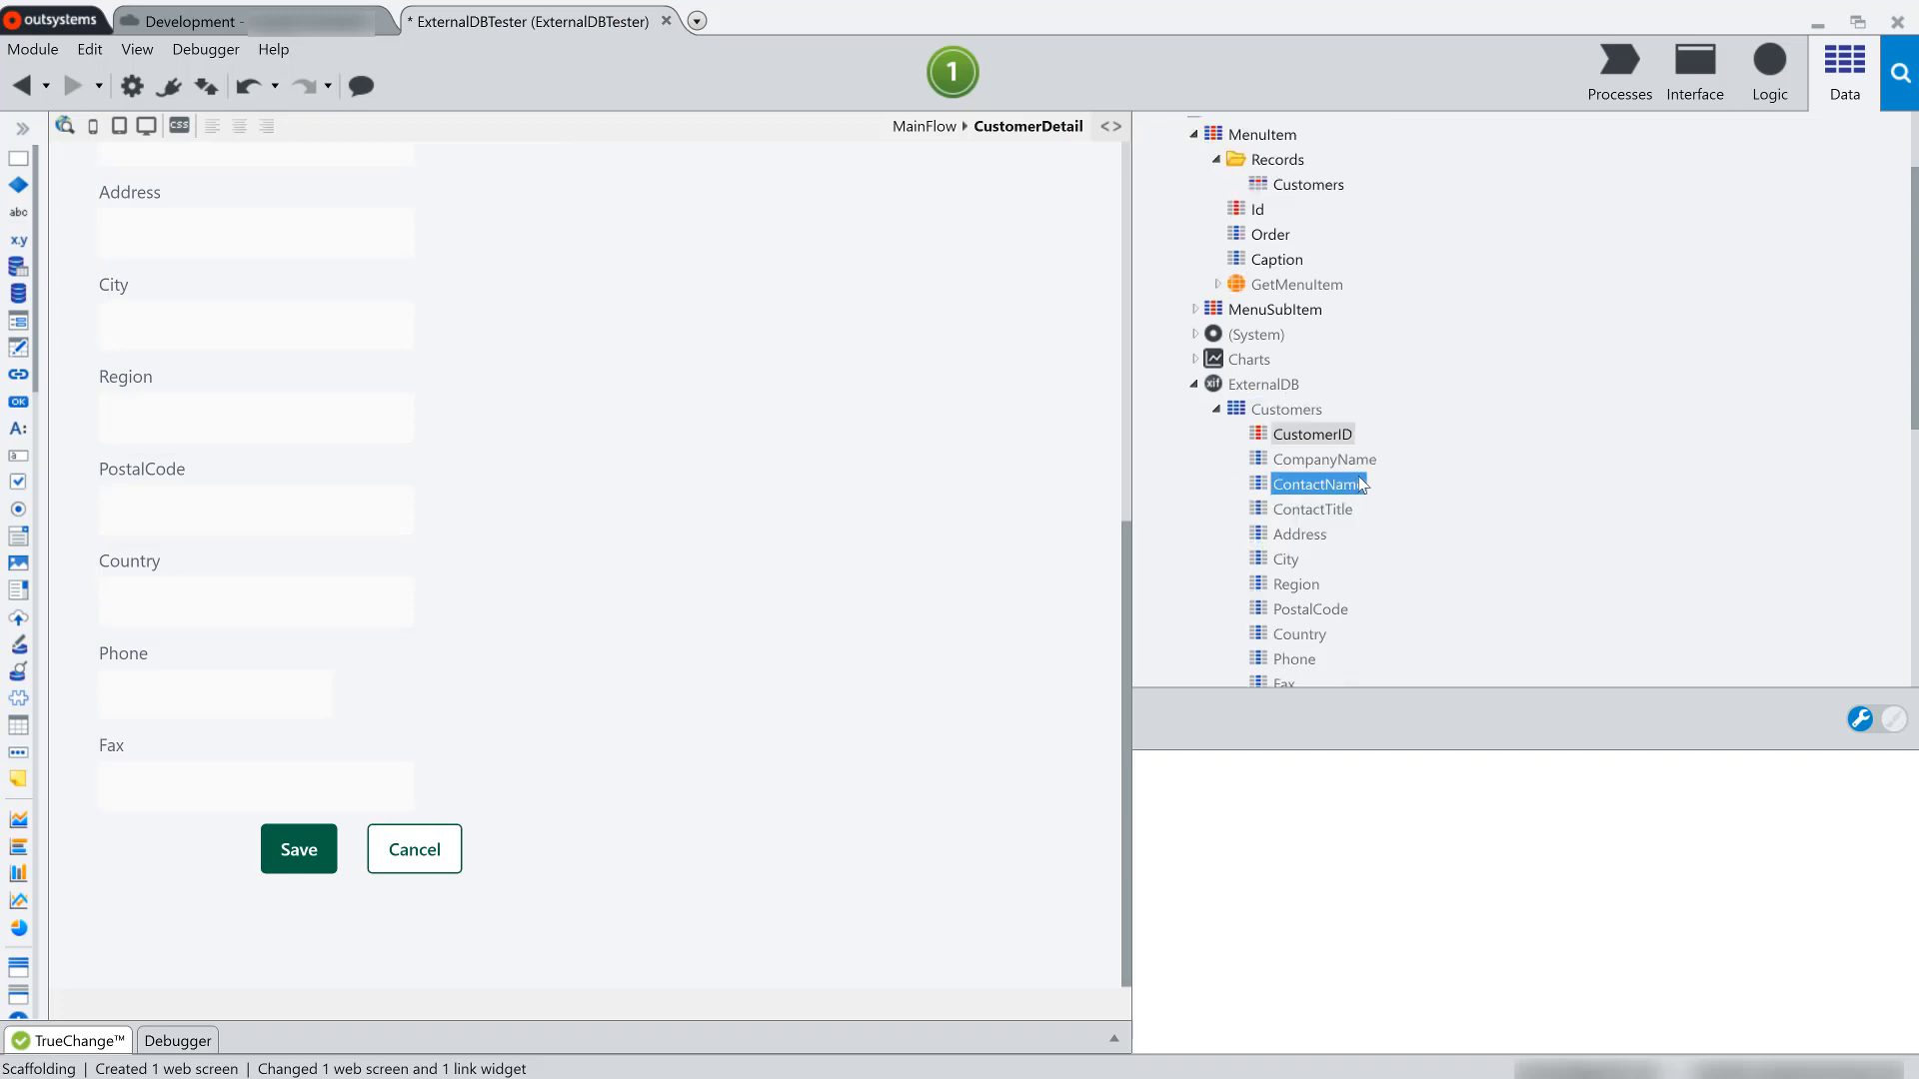
scroll(1361, 485, "down", 5)
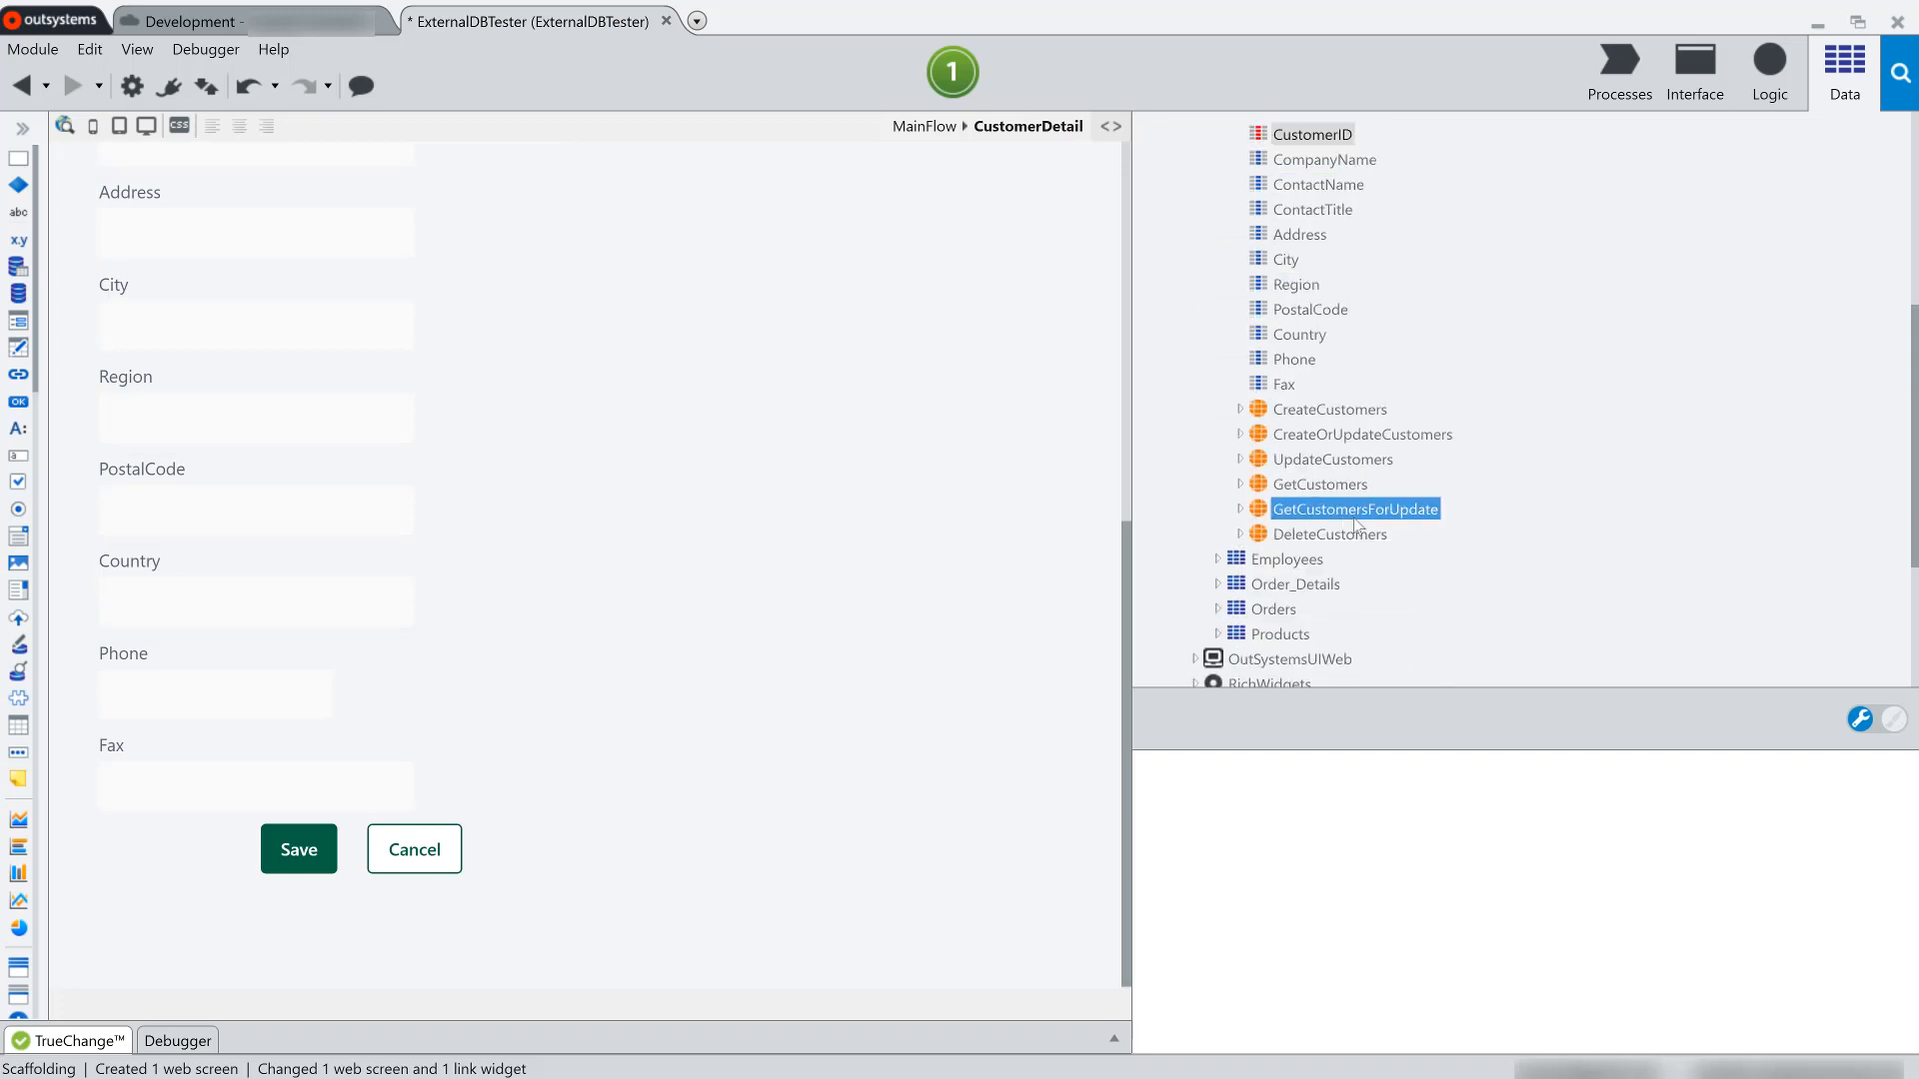
mouse_move(1289, 612)
left_mouse_down()
mouse_move(1007, 718)
mouse_move(810, 854)
left_mouse_up()
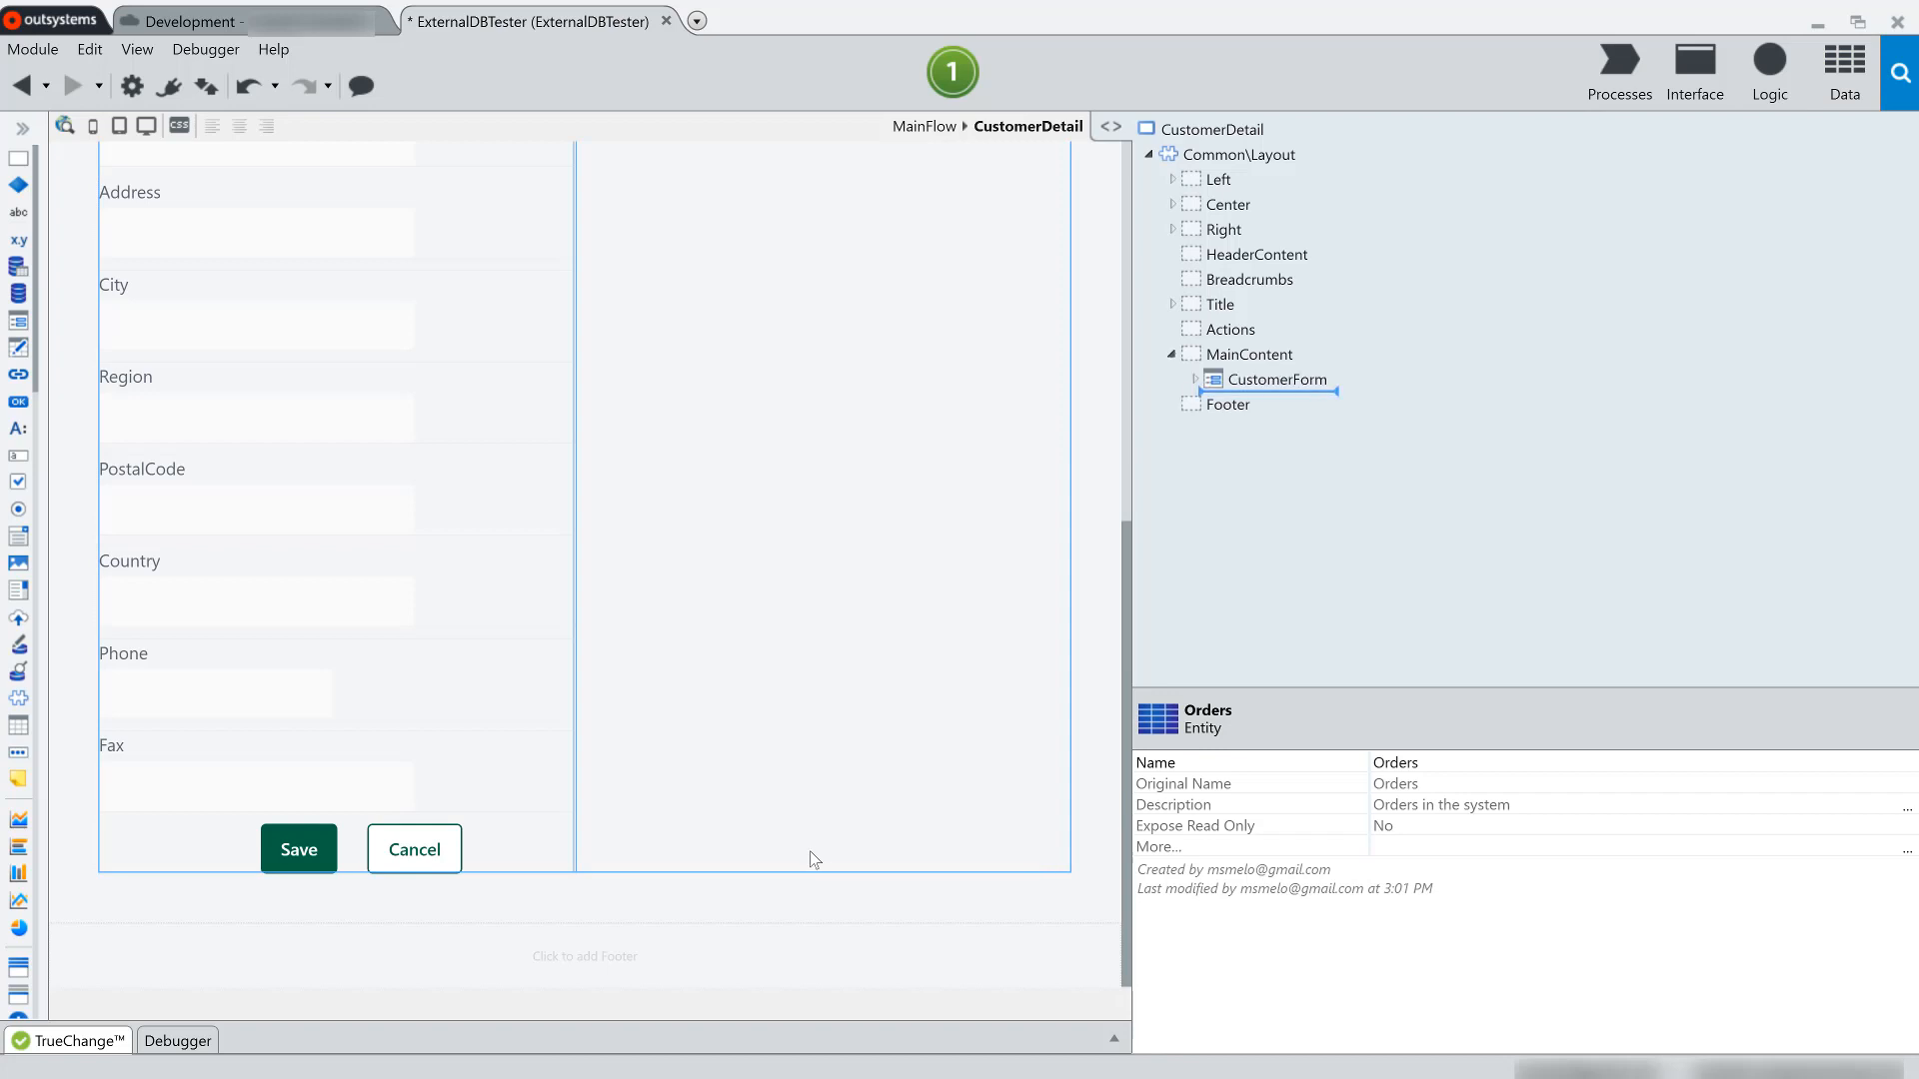
left_click_drag(815, 860, 815, 861)
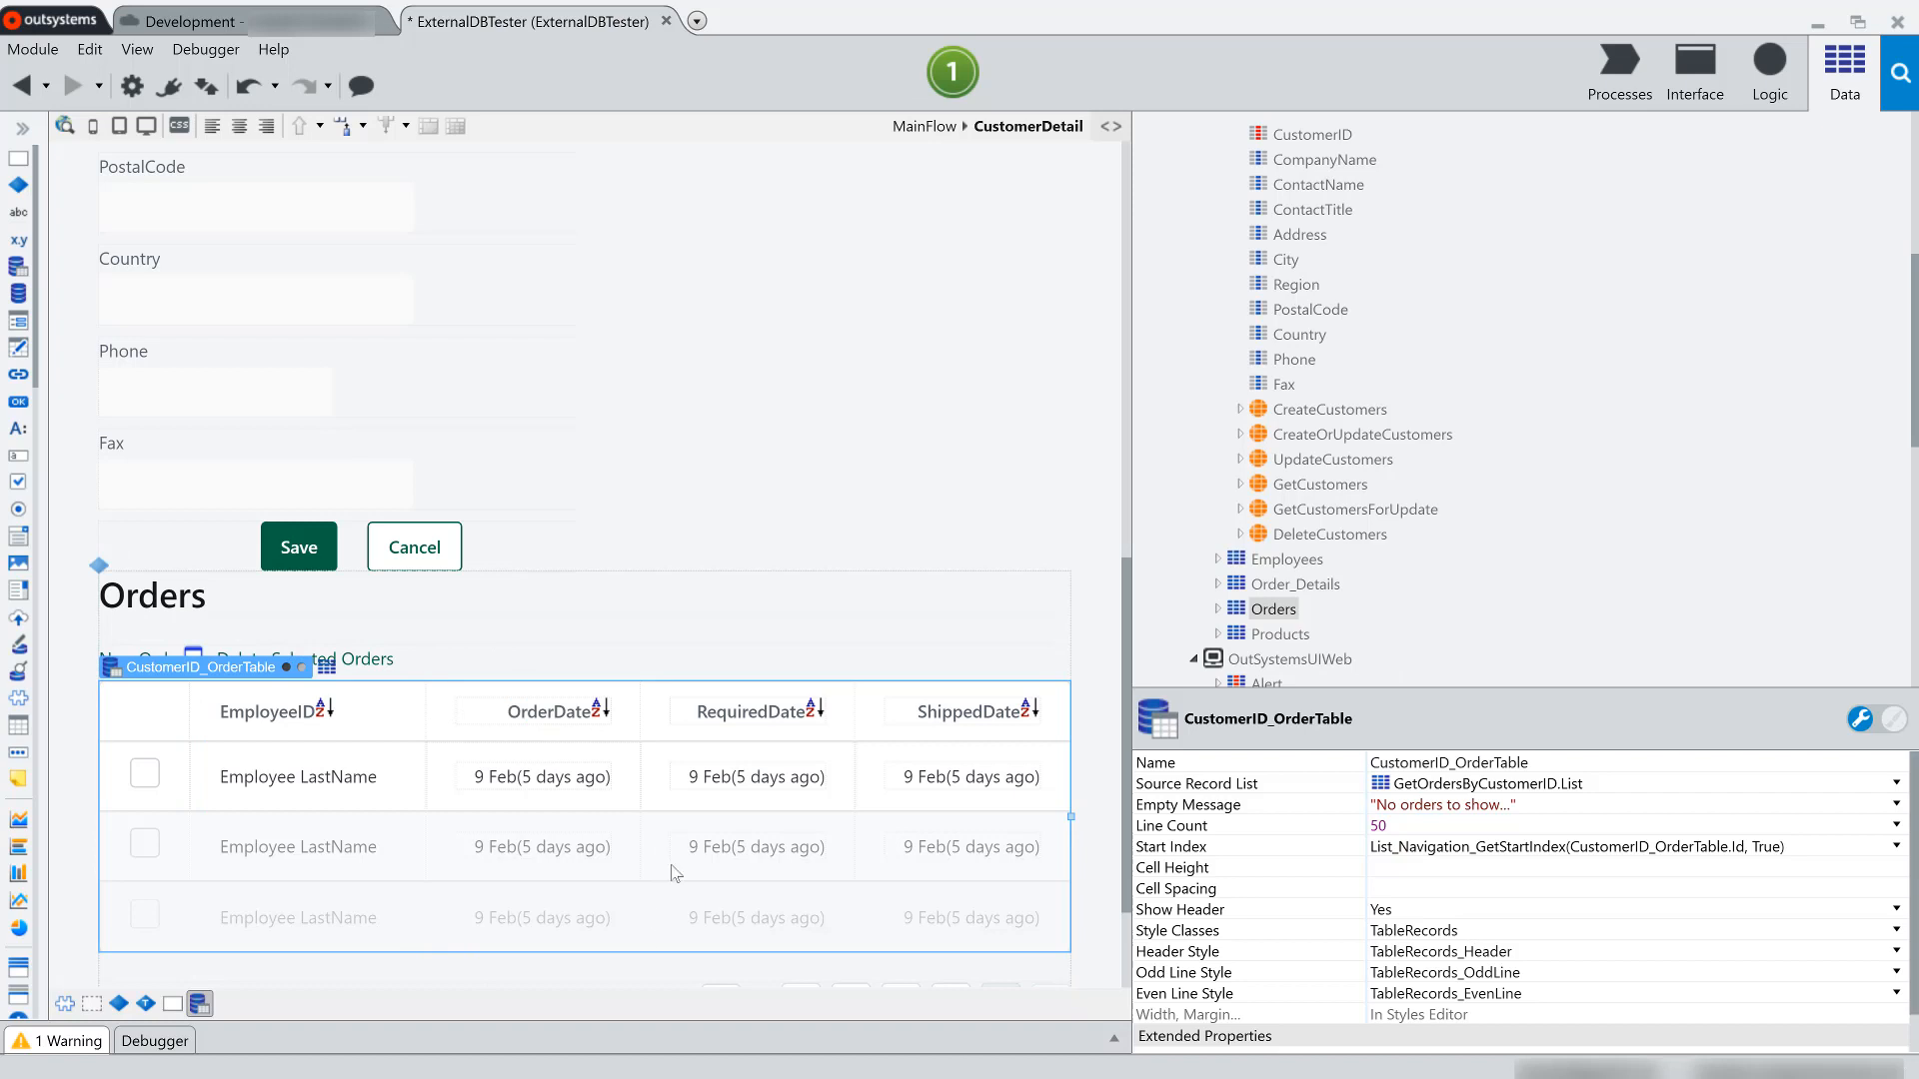
left_click(952, 72)
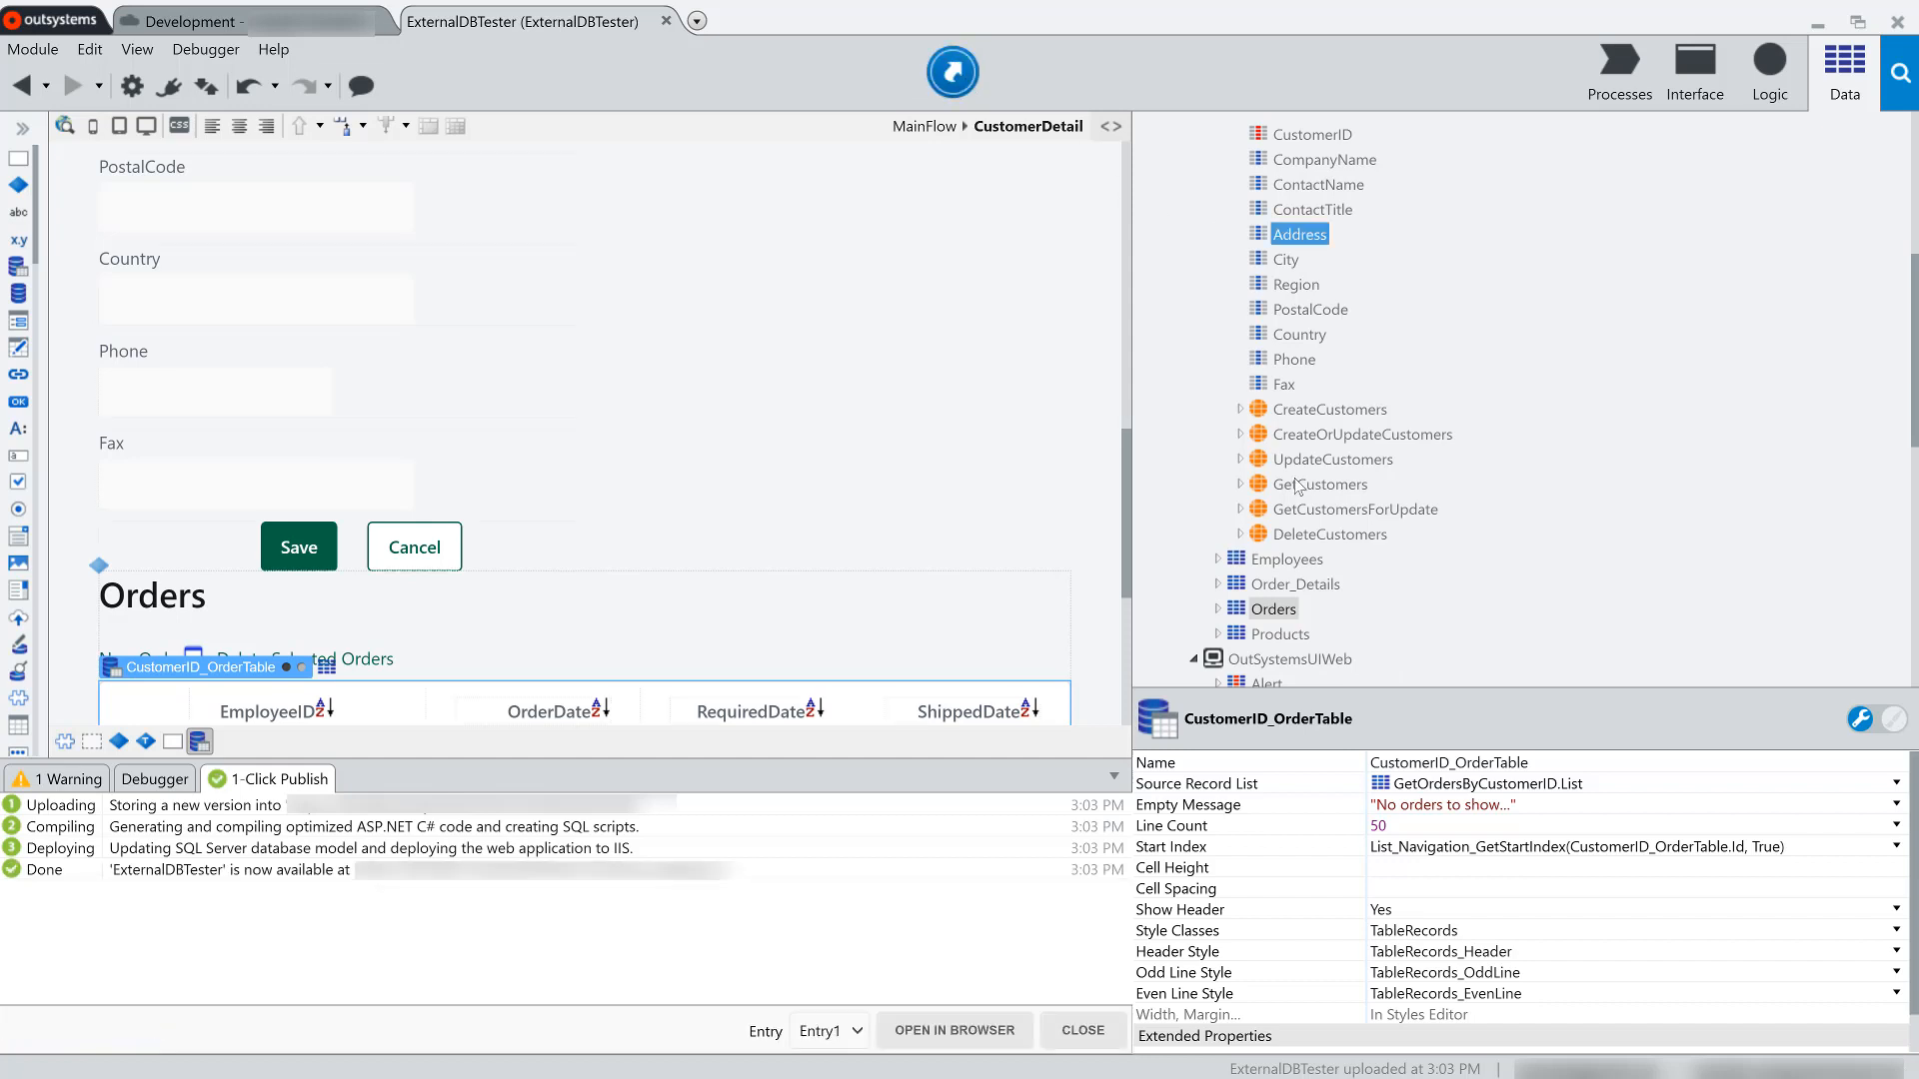
Examine the queries in the Preparation actions of the Customers and CustomerDetail screens
left_click(1300, 560)
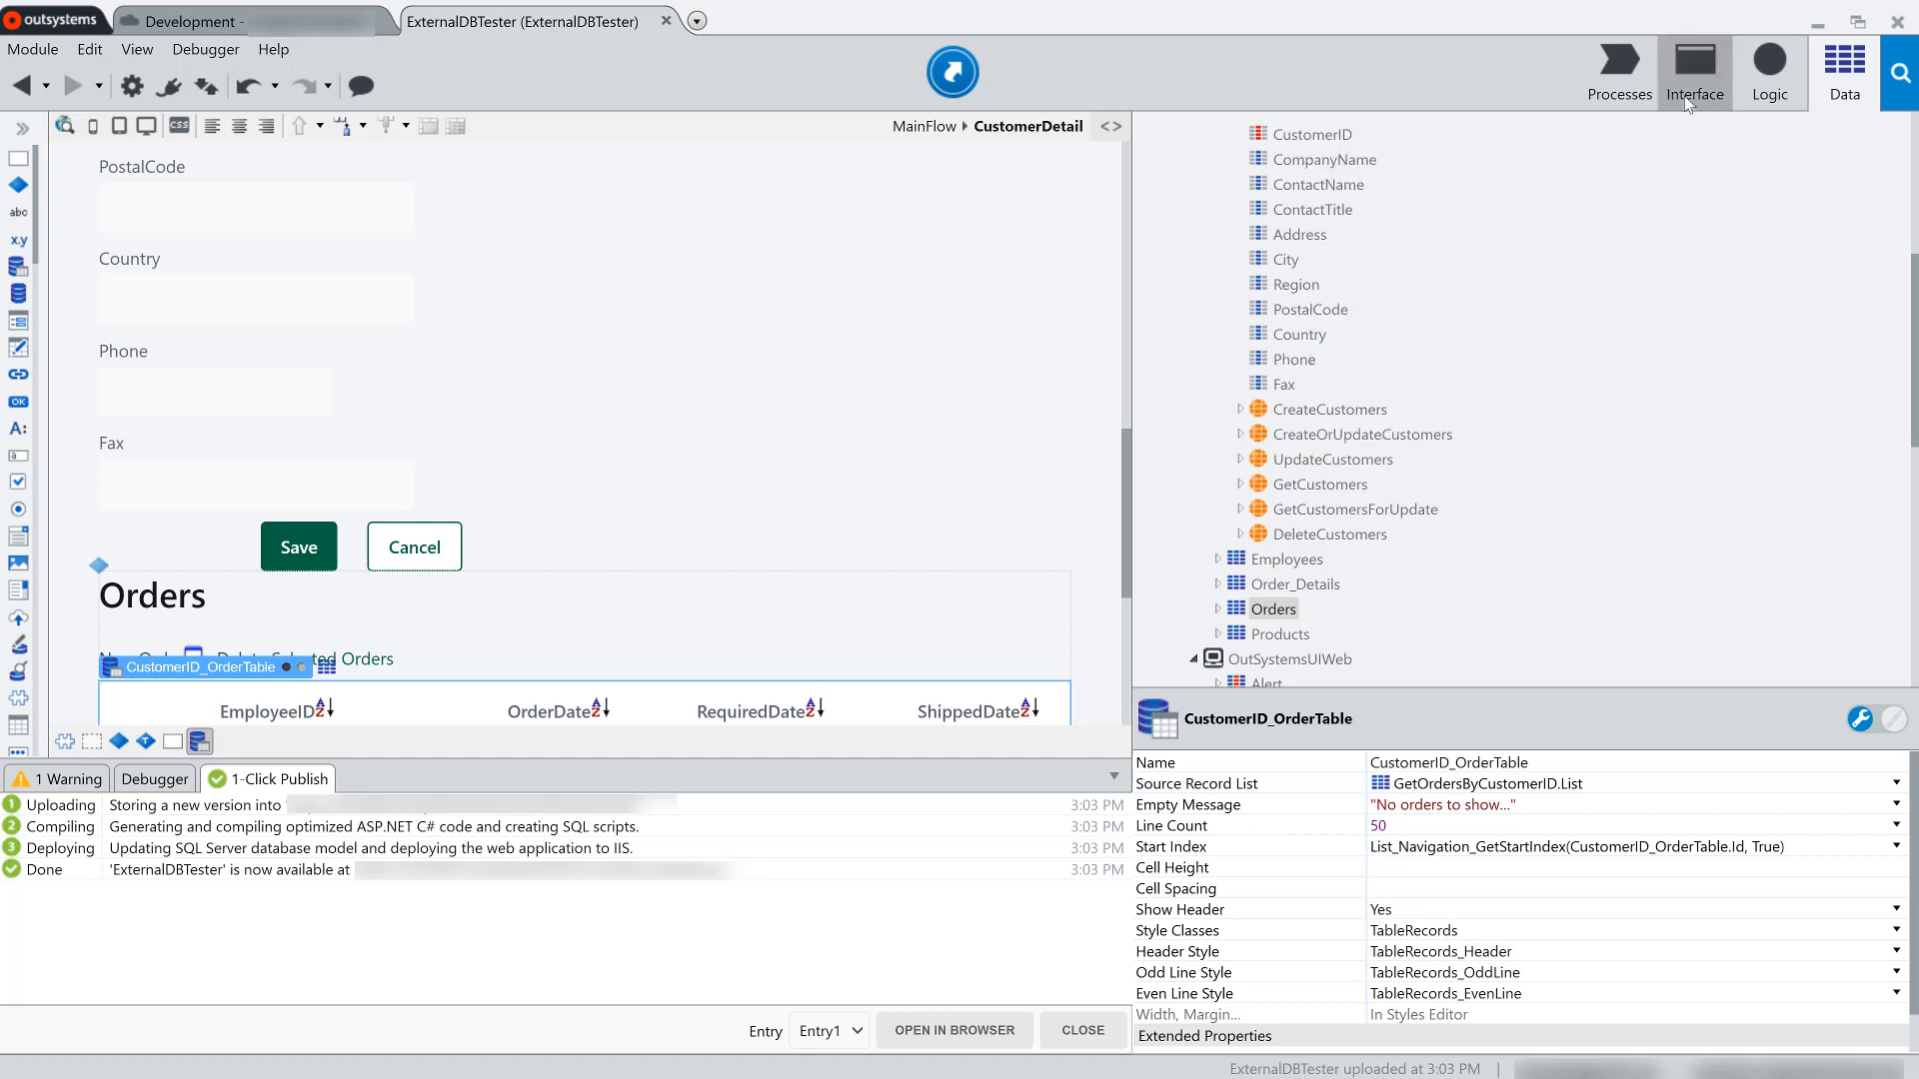
left_click(1695, 70)
left_click(1173, 230)
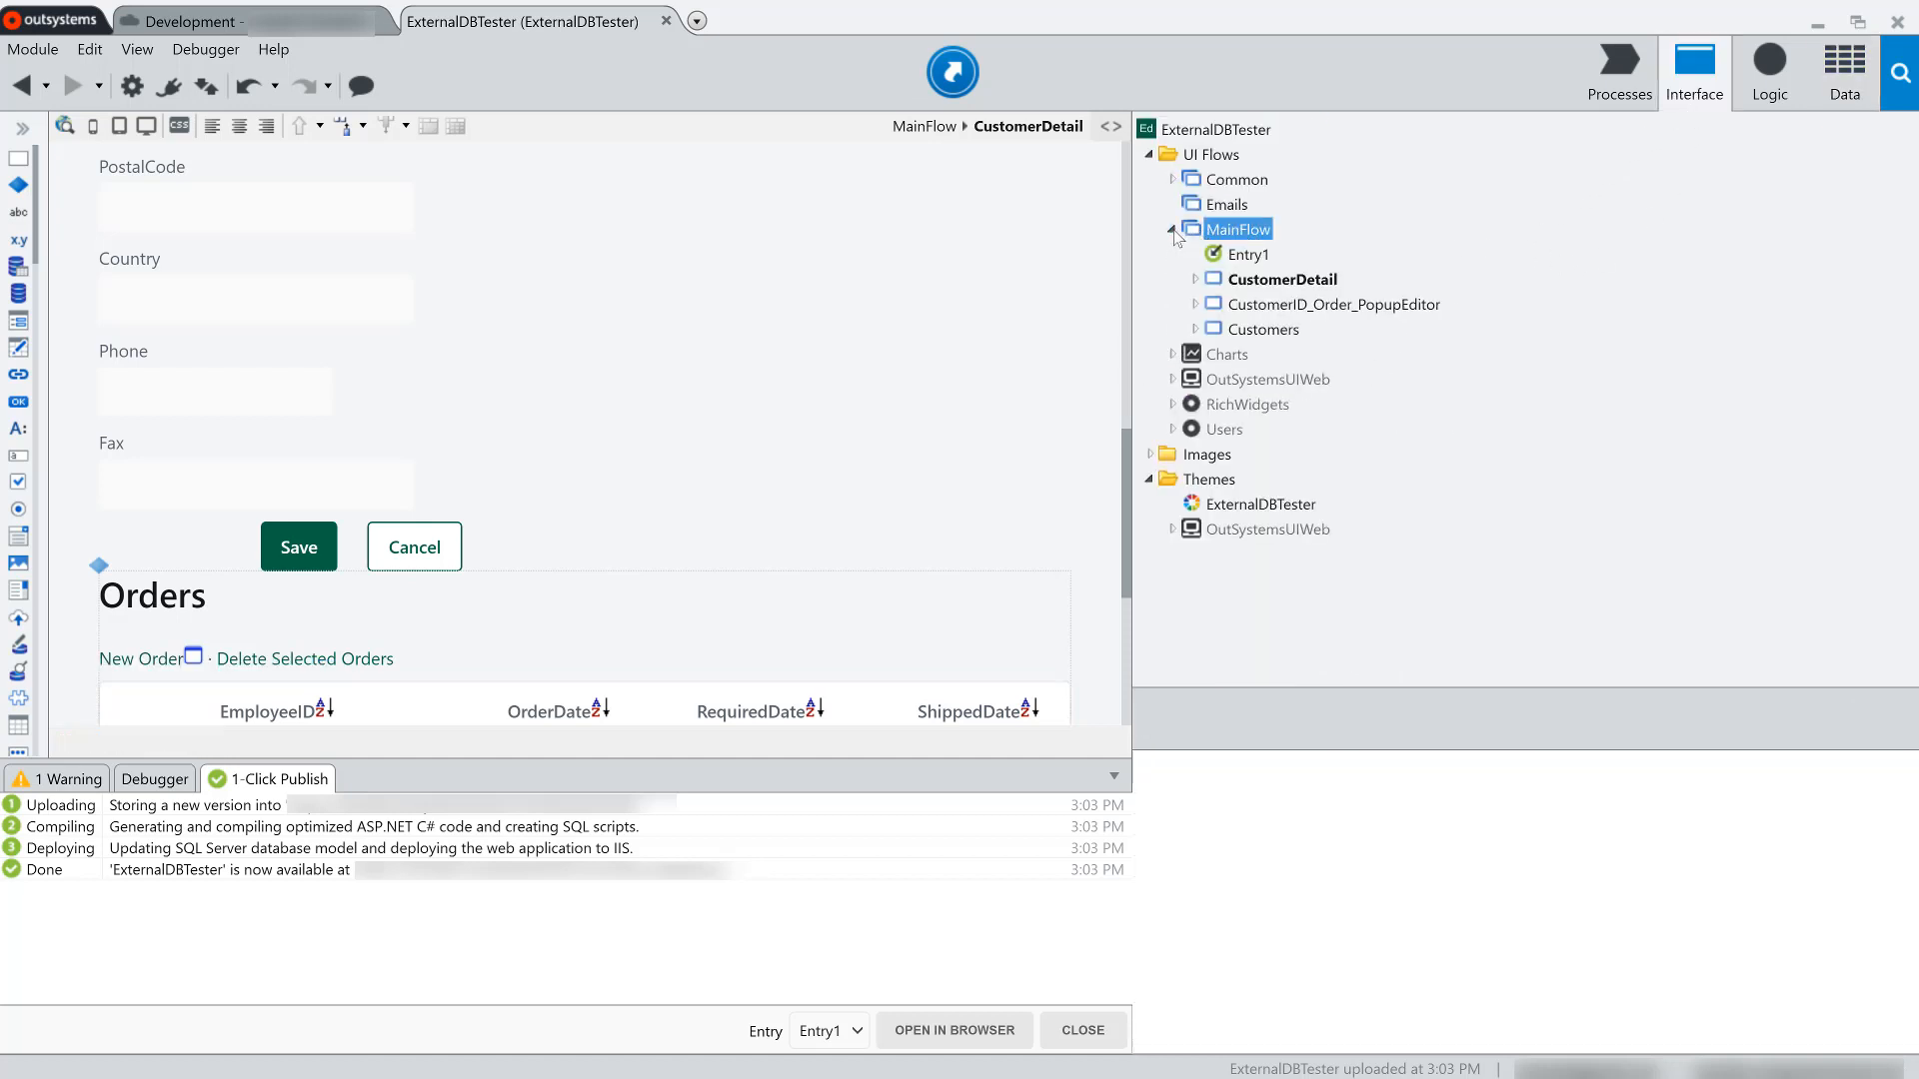
left_click(1194, 330)
left_click(1287, 355)
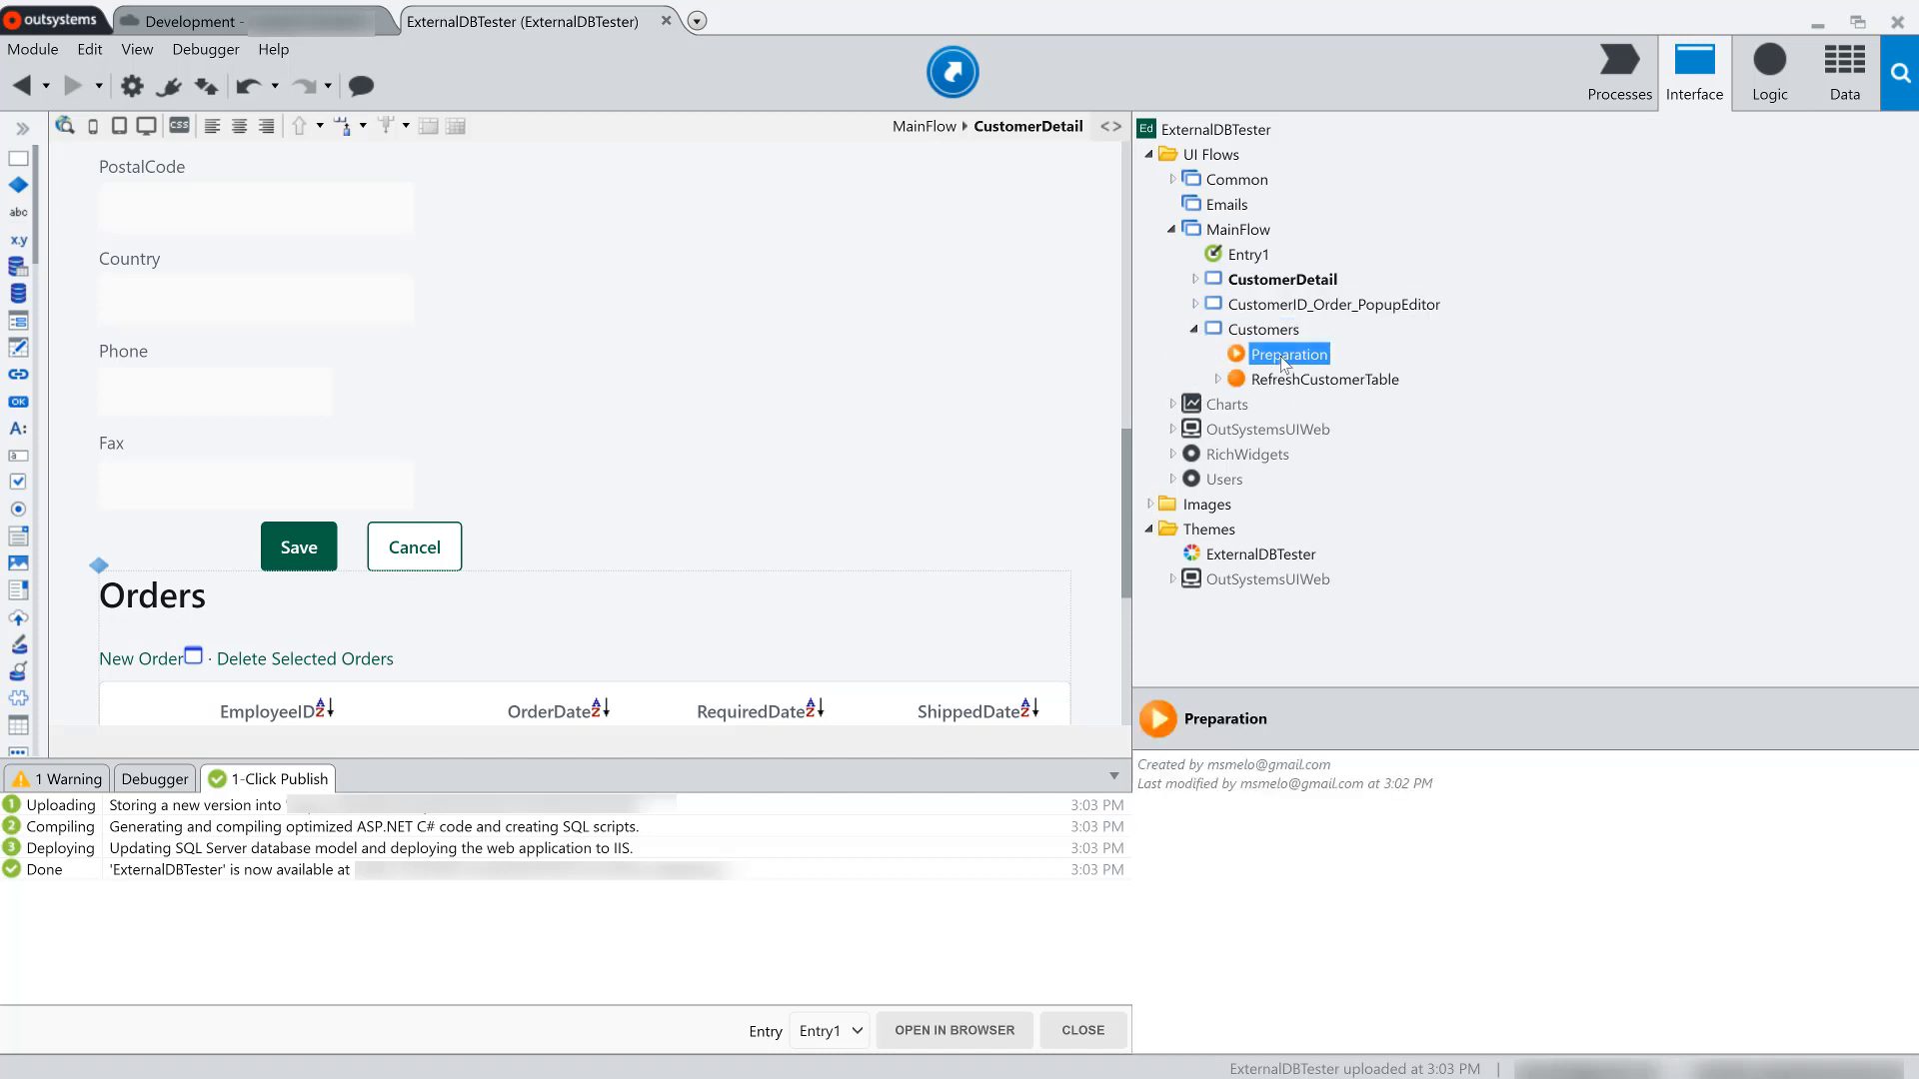
double_click(1286, 355)
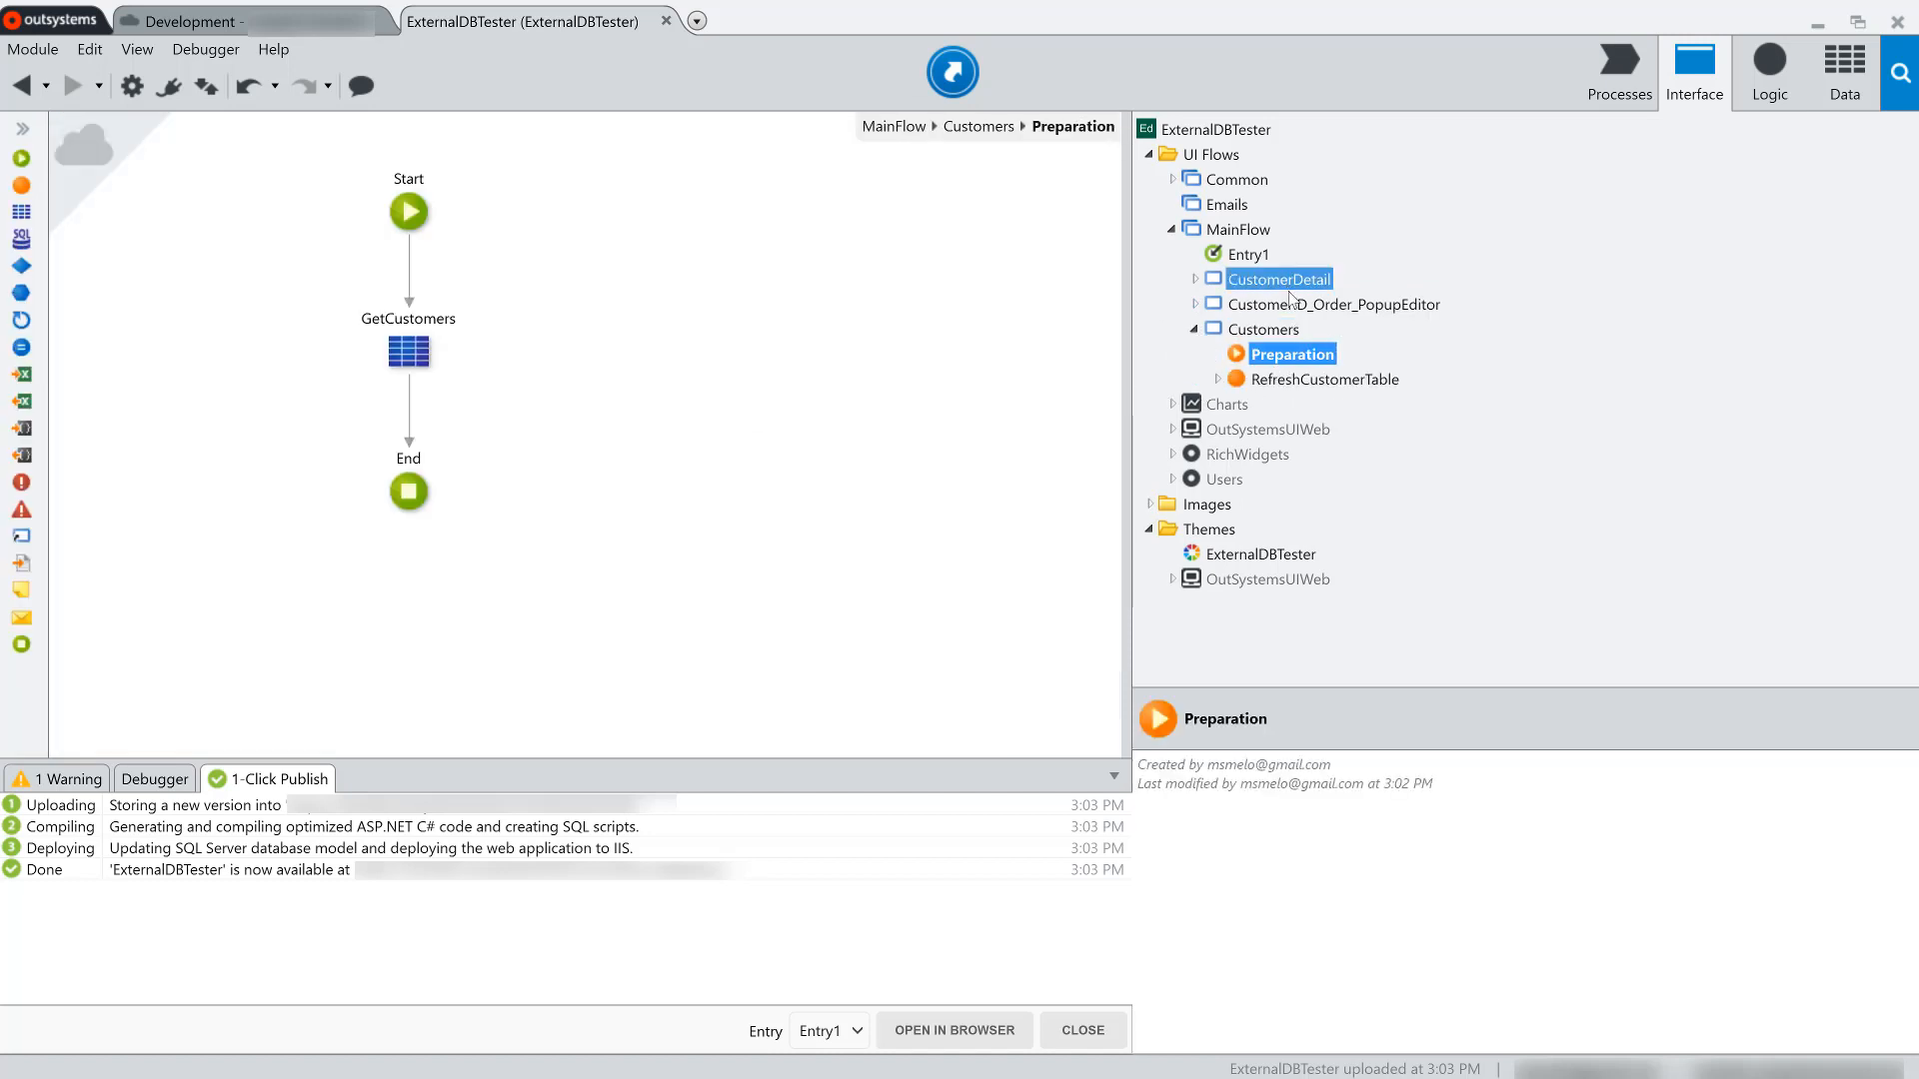
left_click(1194, 279)
left_click(1280, 332)
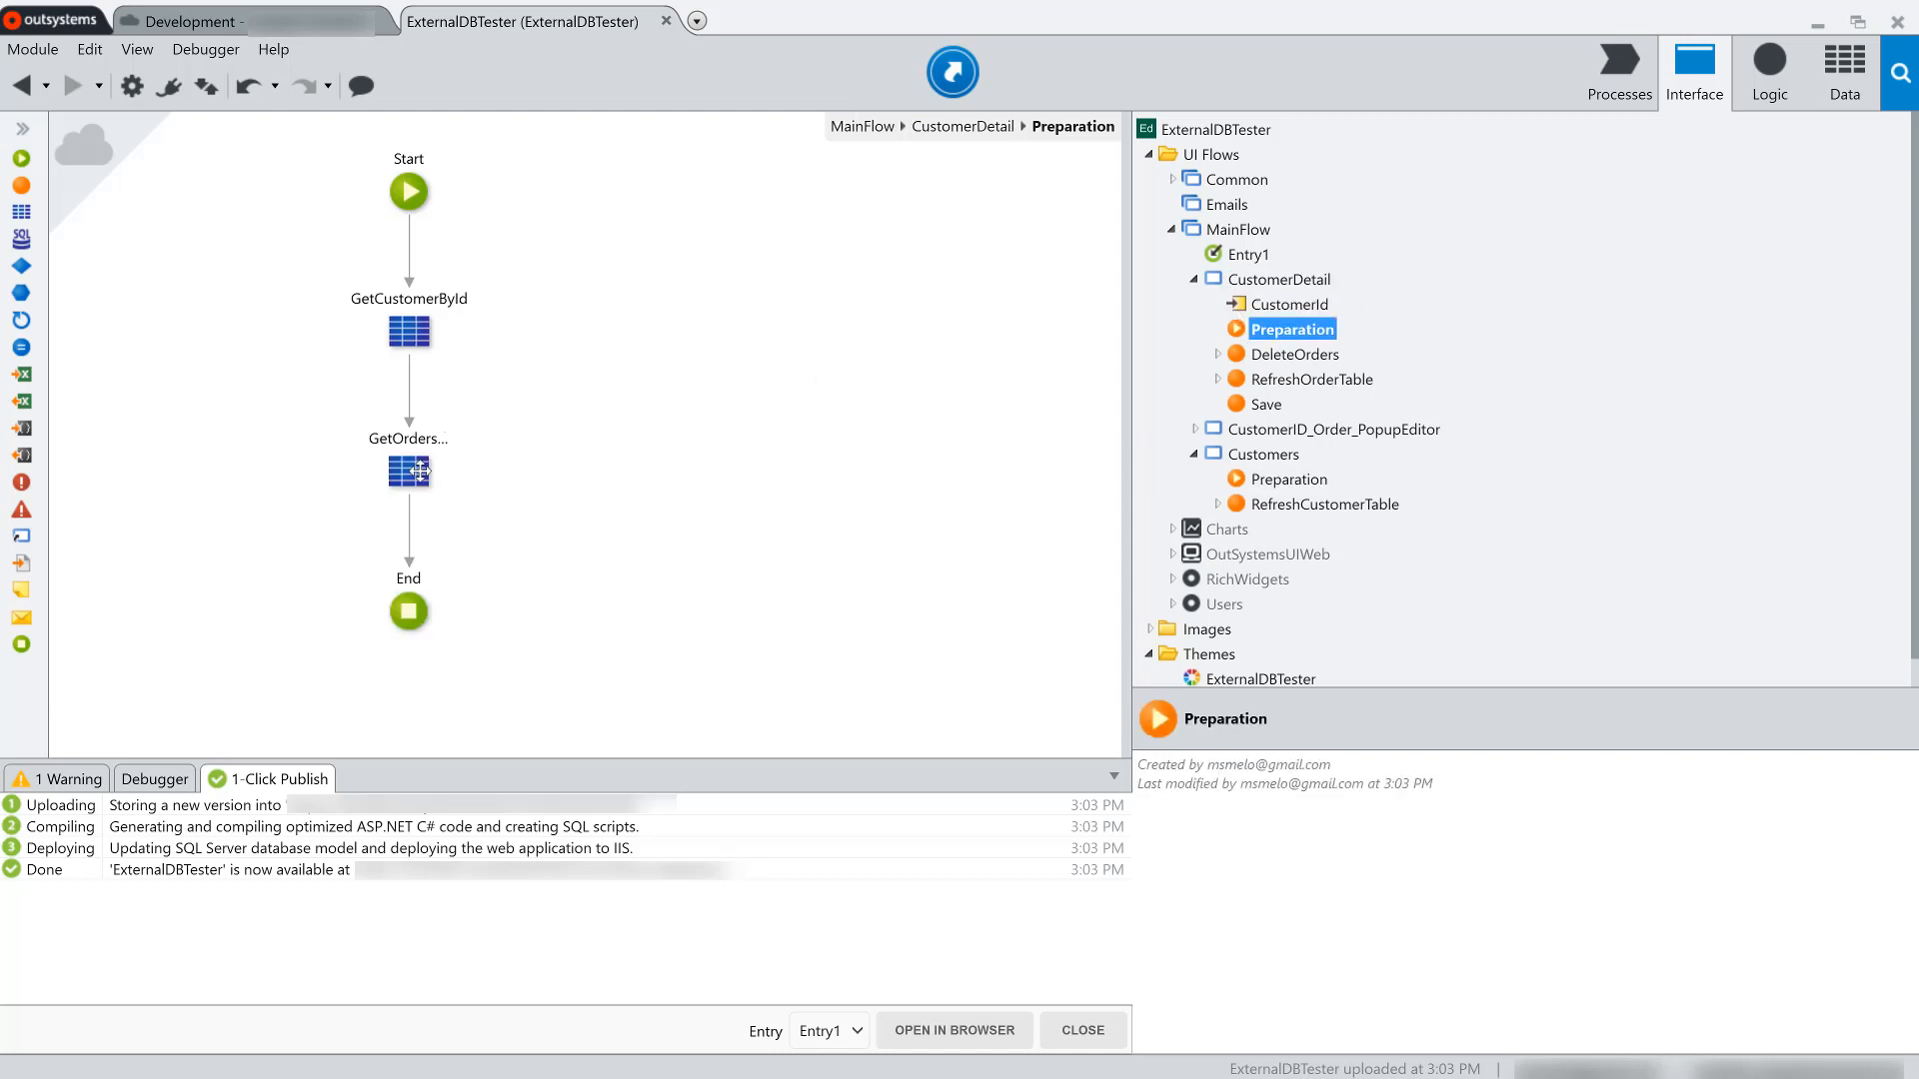
mouse_move(419, 472)
Open the published application in the browser, open the third listed customer and review its details and orders
left_click(955, 86)
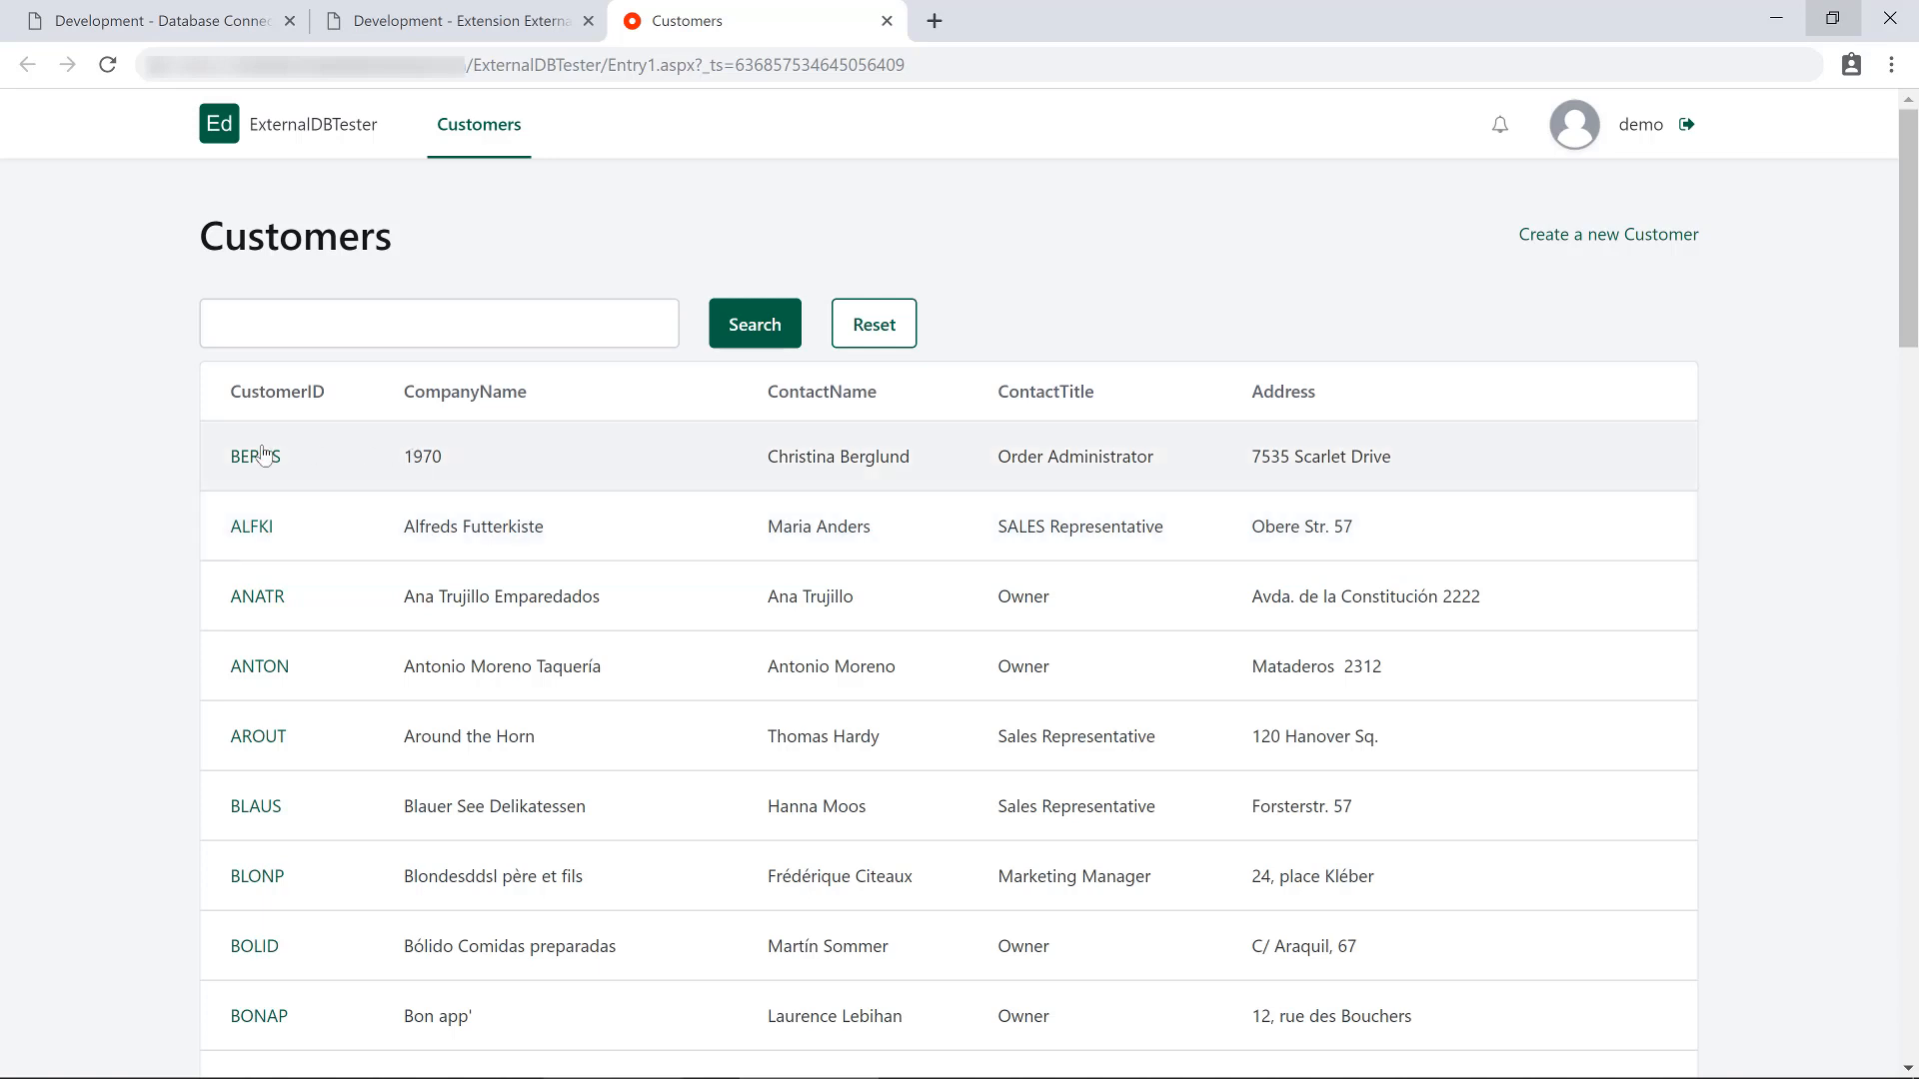
left_click(254, 599)
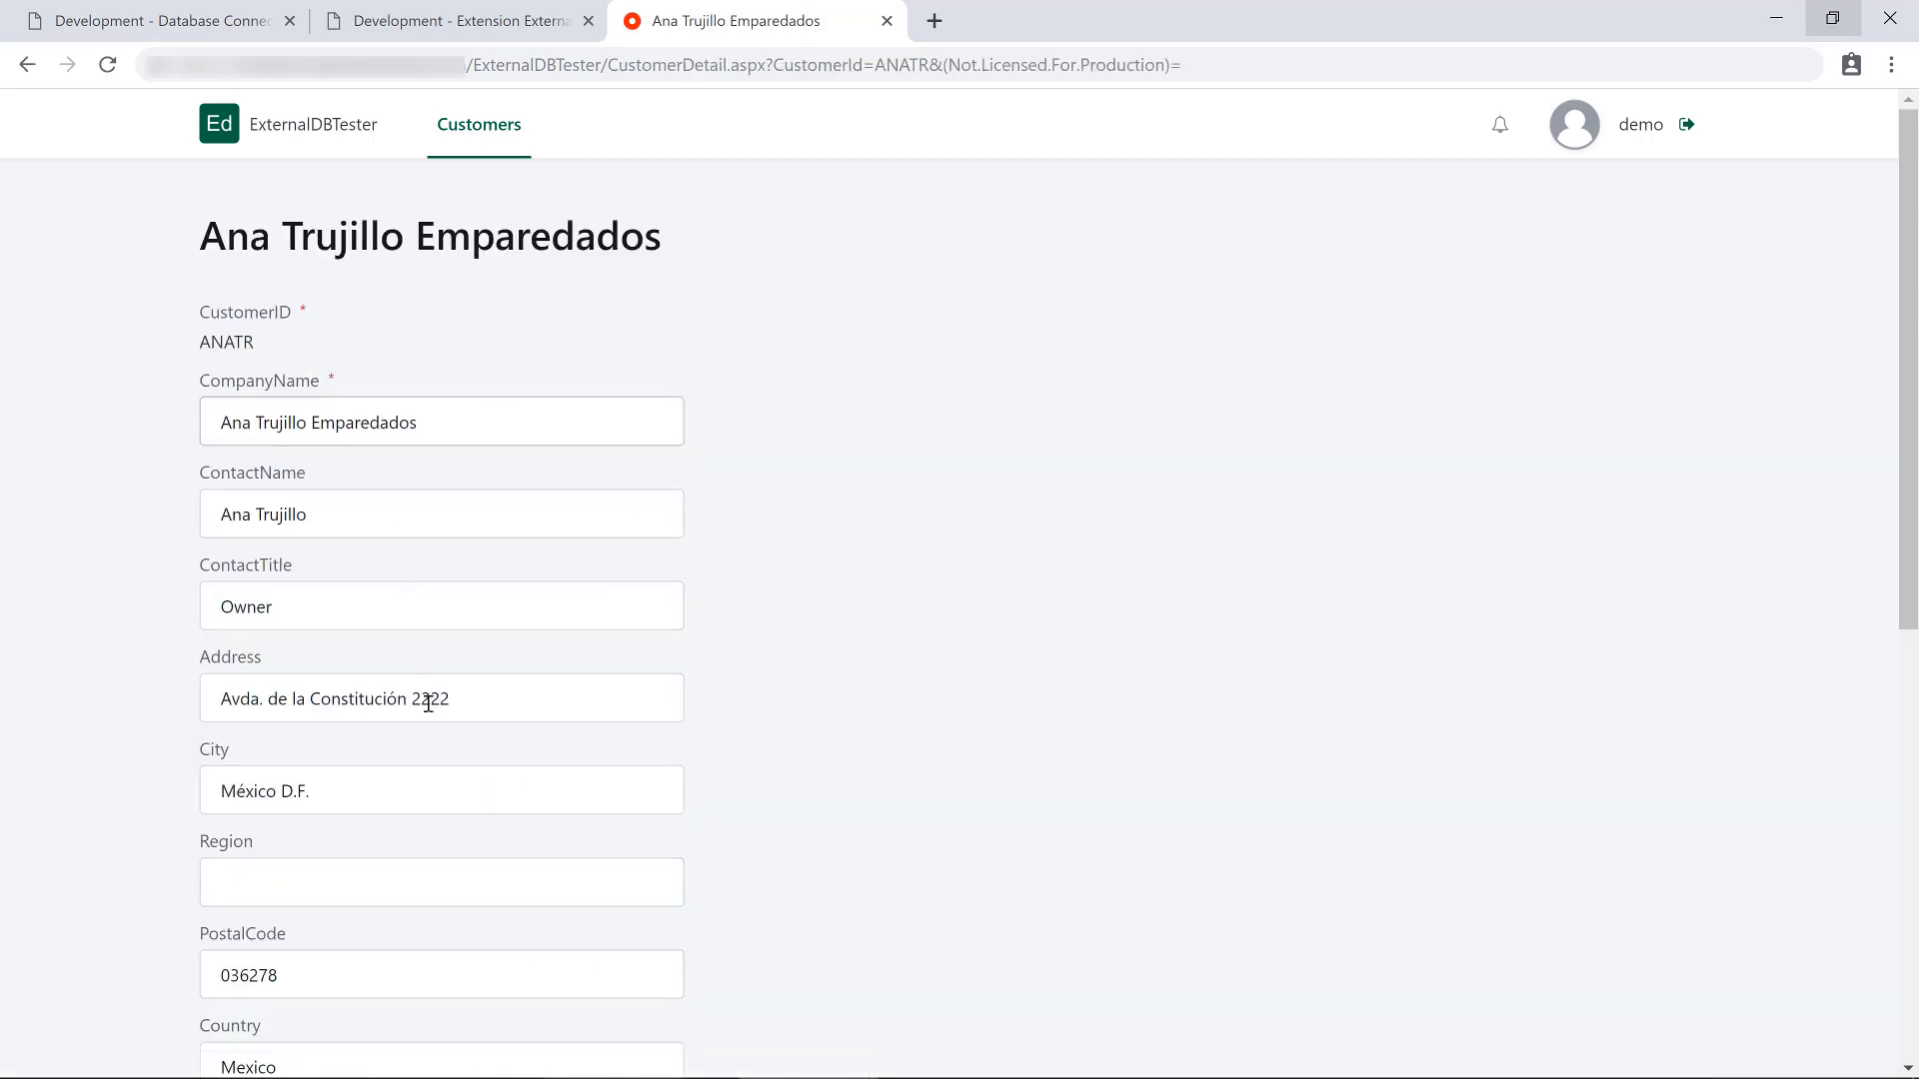
scroll(471, 775, "down", 6)
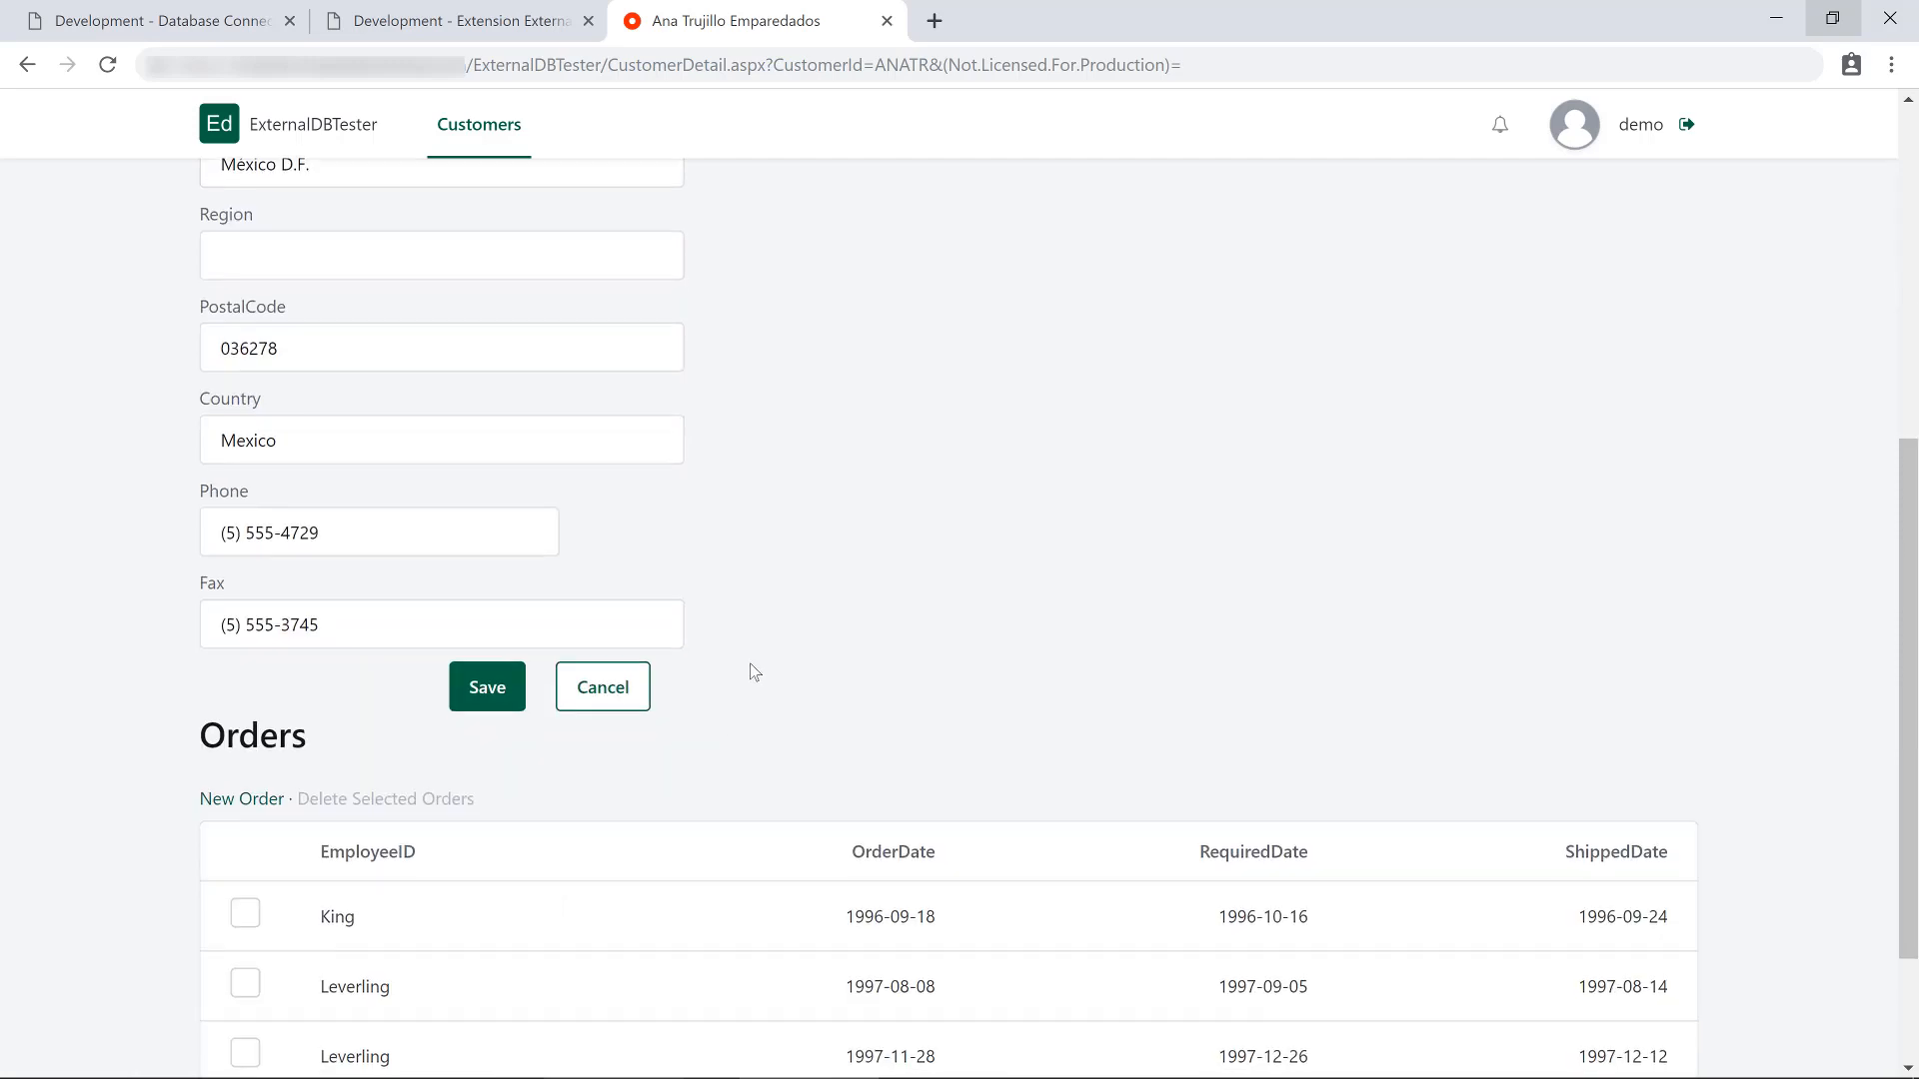
scroll(754, 672, "down", 2)
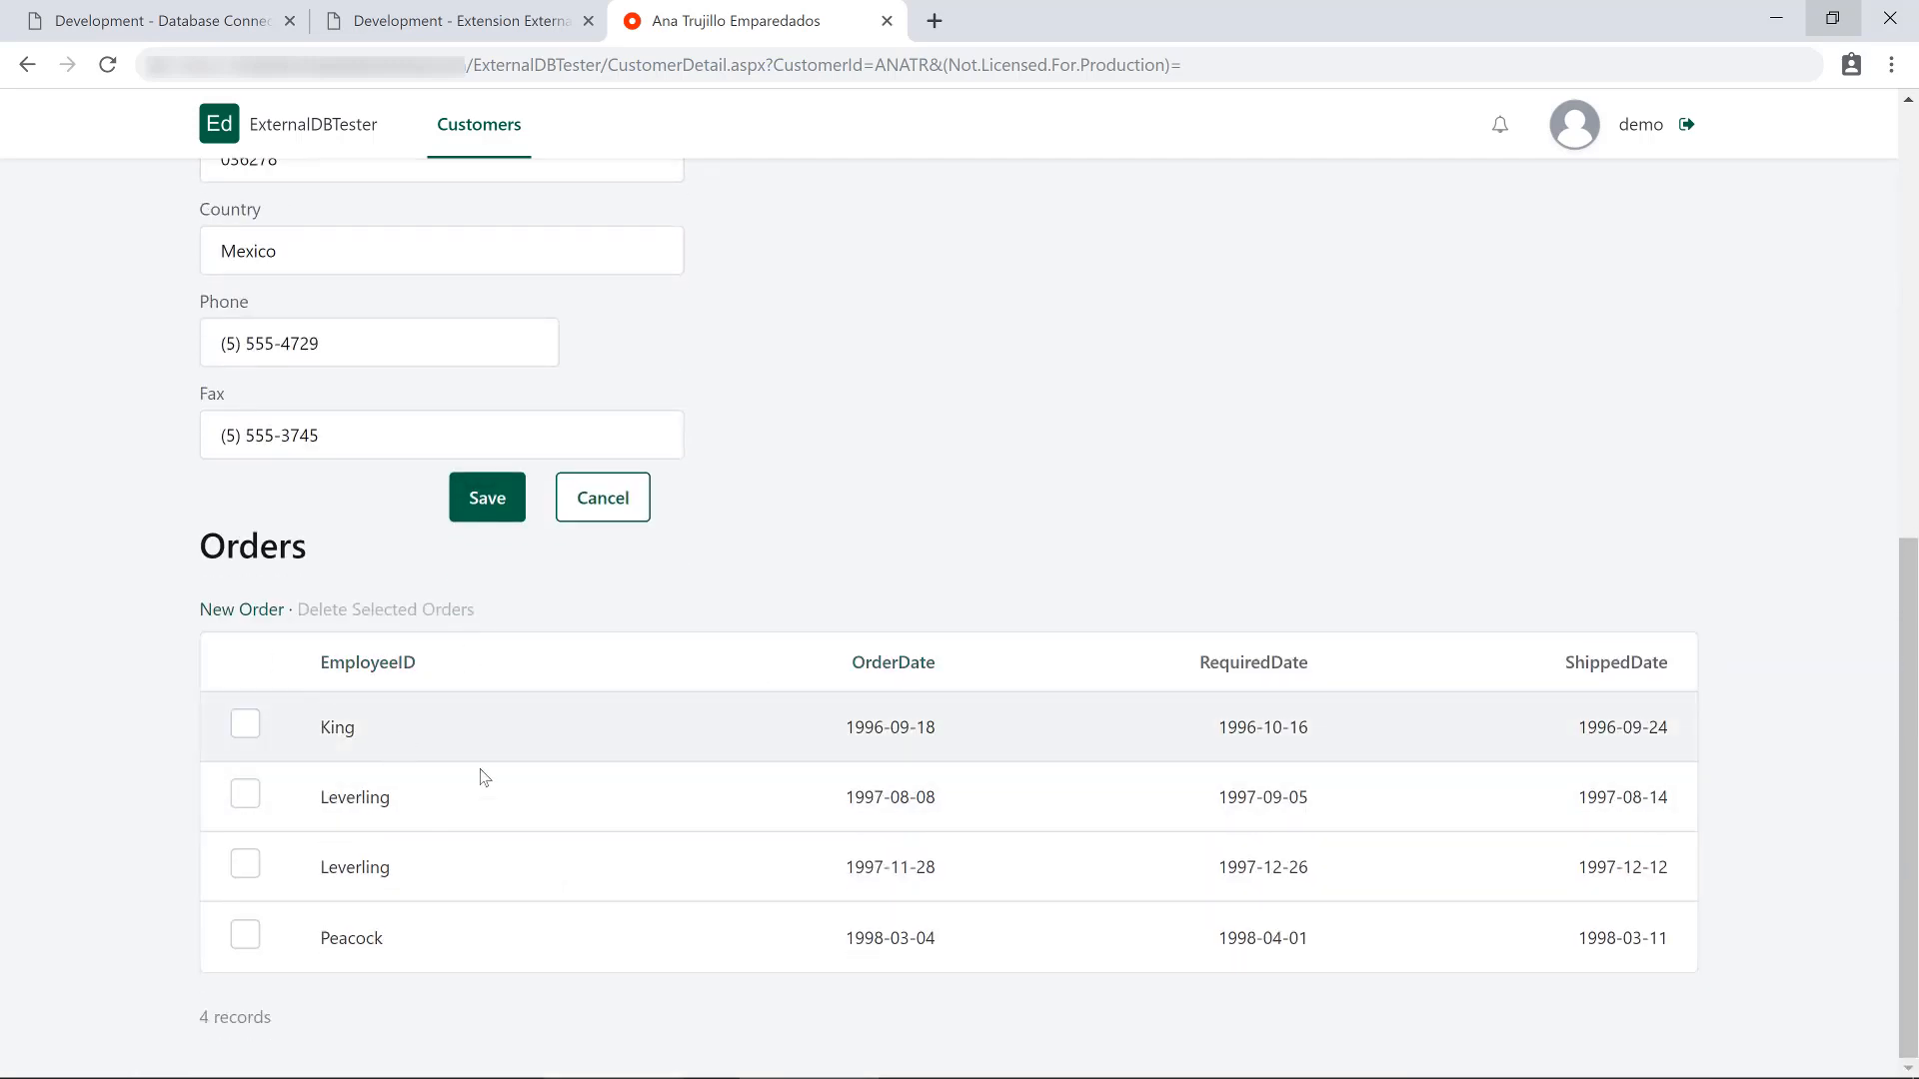
scroll(840, 529, "up", 1)
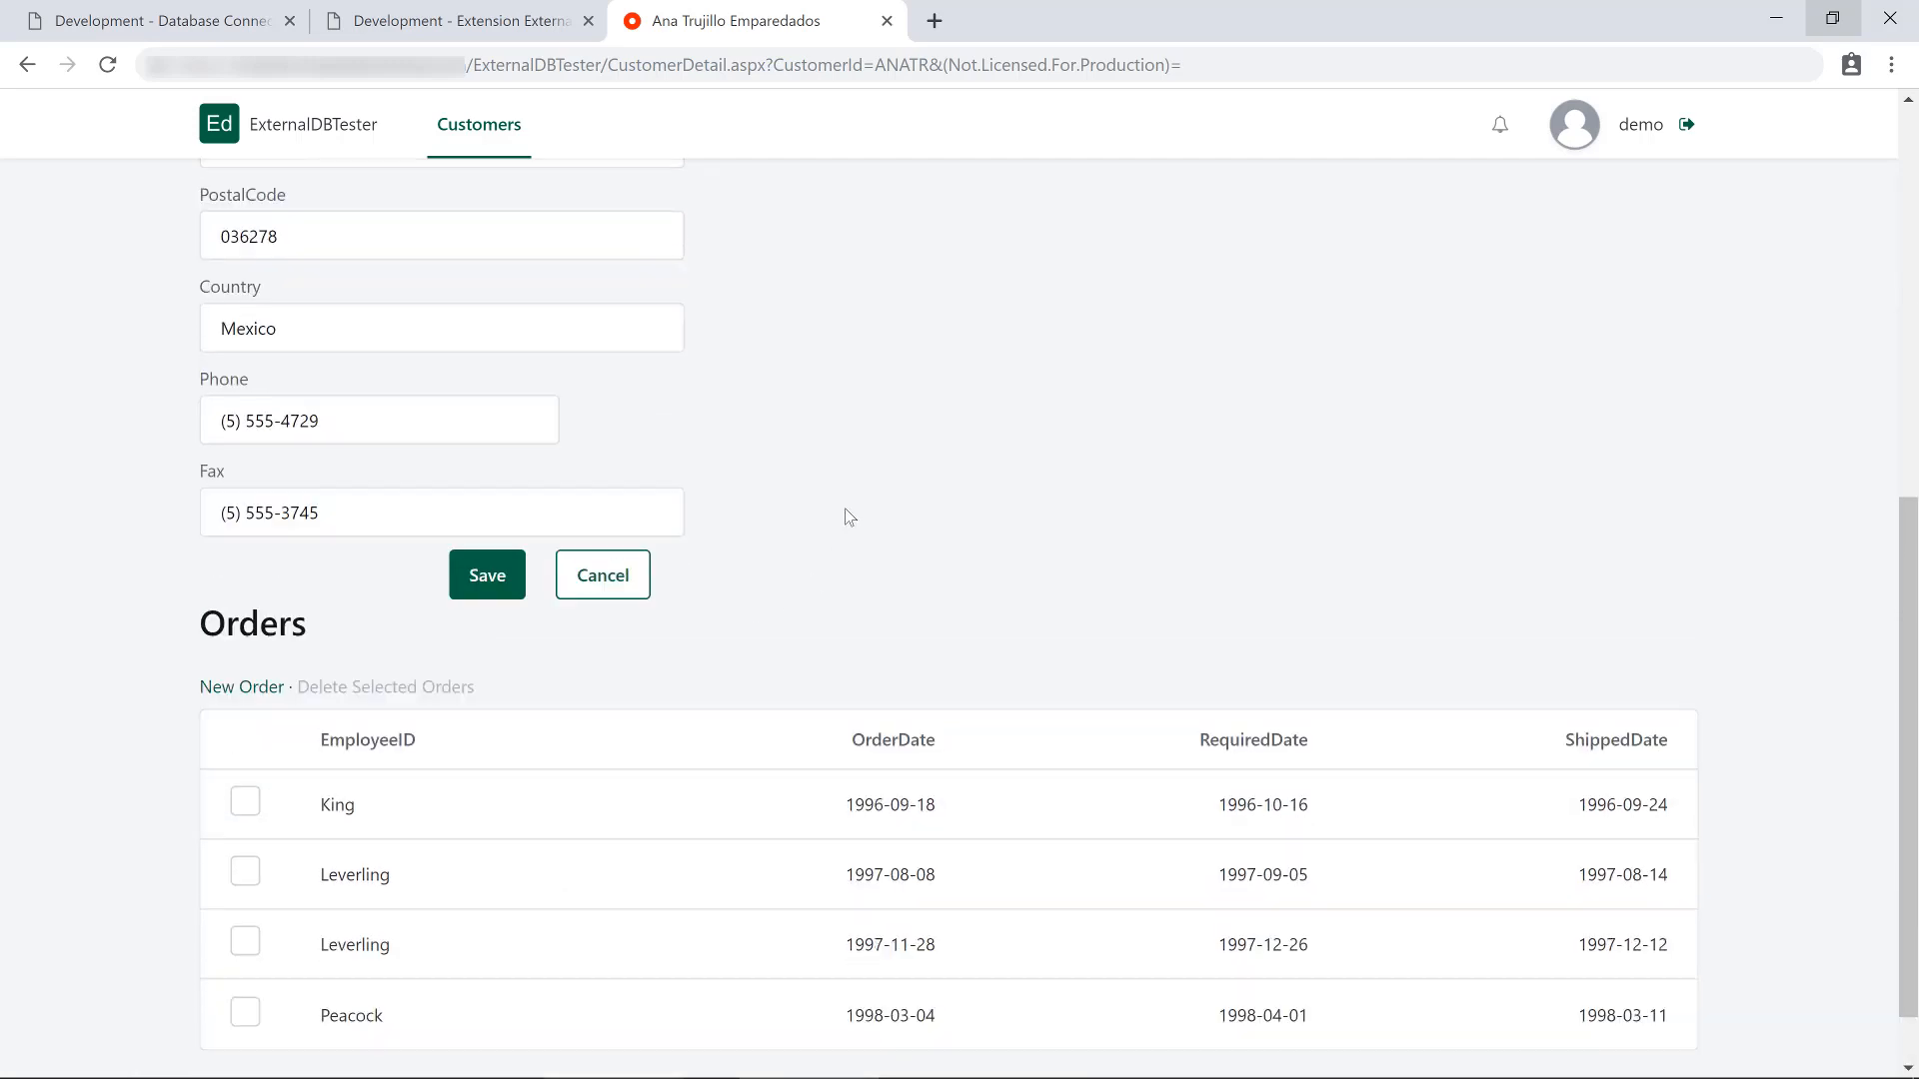
scroll(849, 516, "up", 5)
scroll(583, 411, "up", 1)
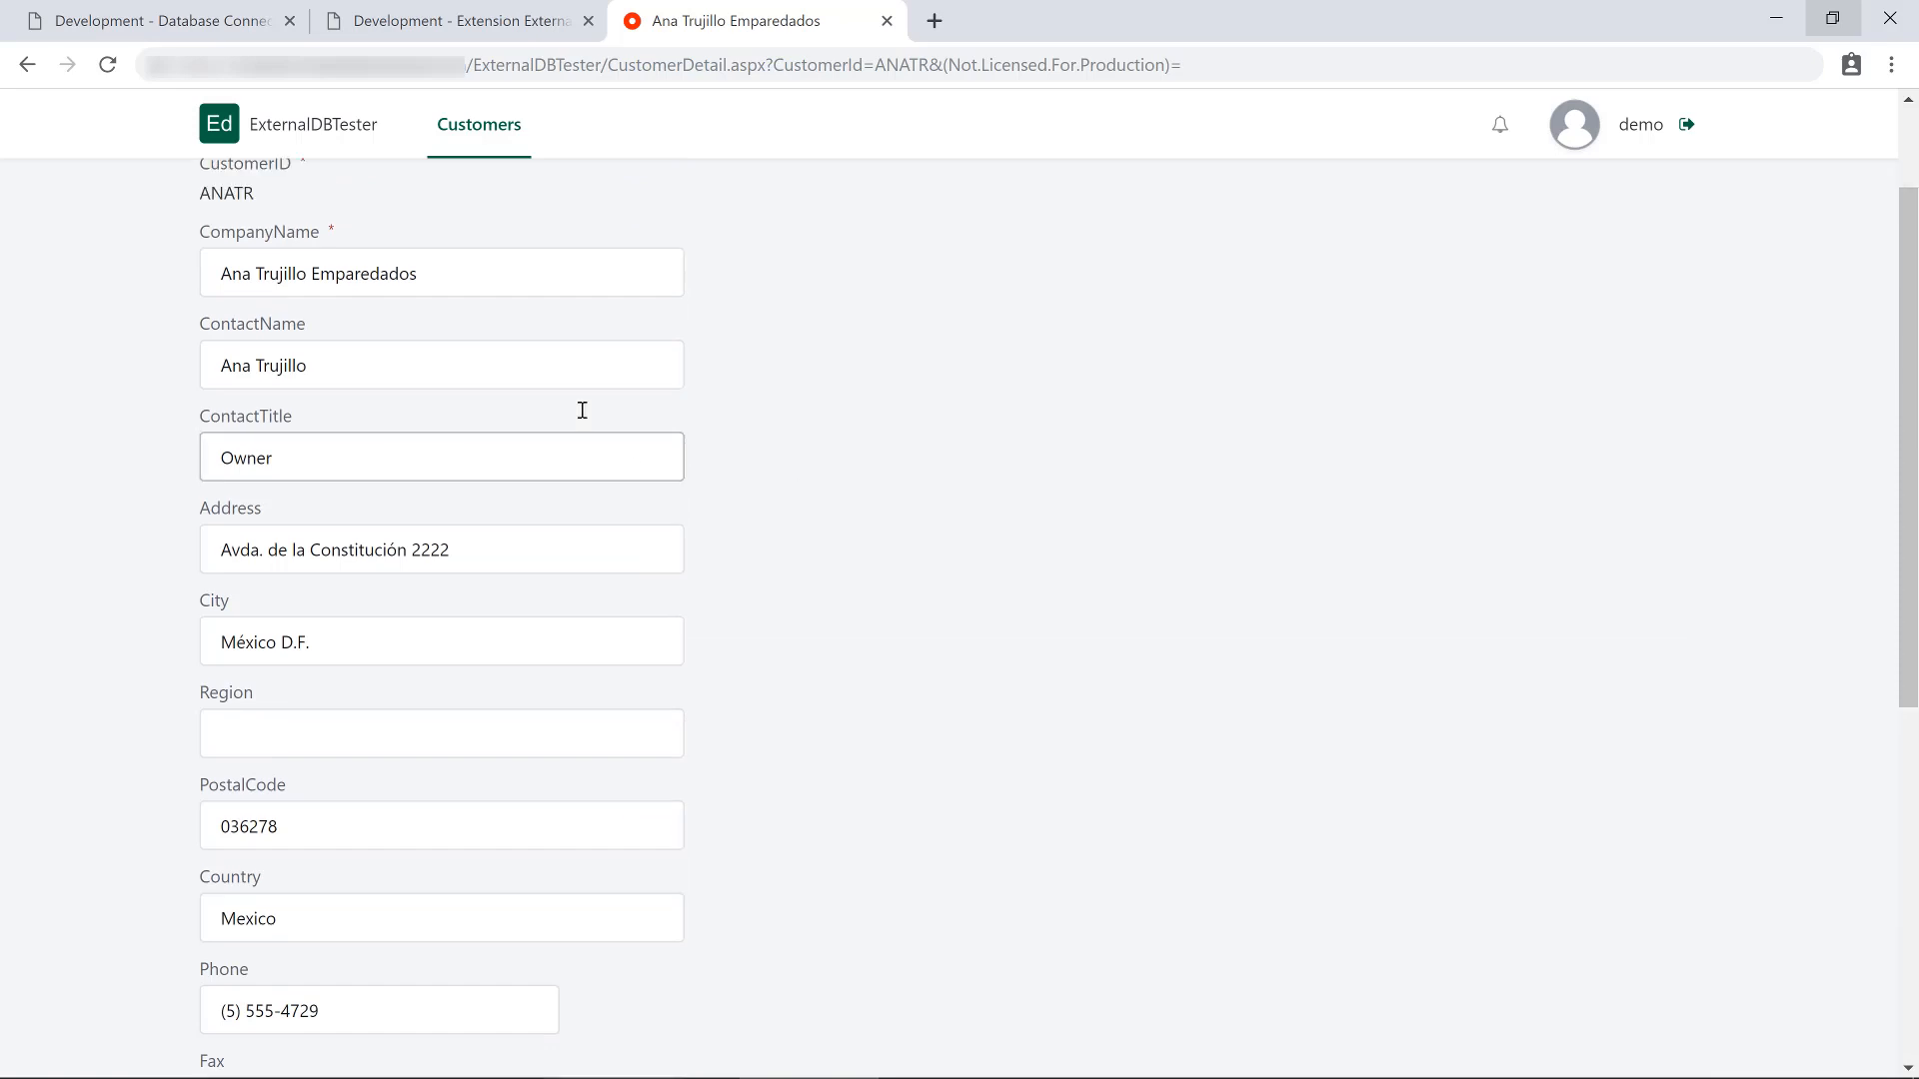
scroll(582, 411, "up", 1)
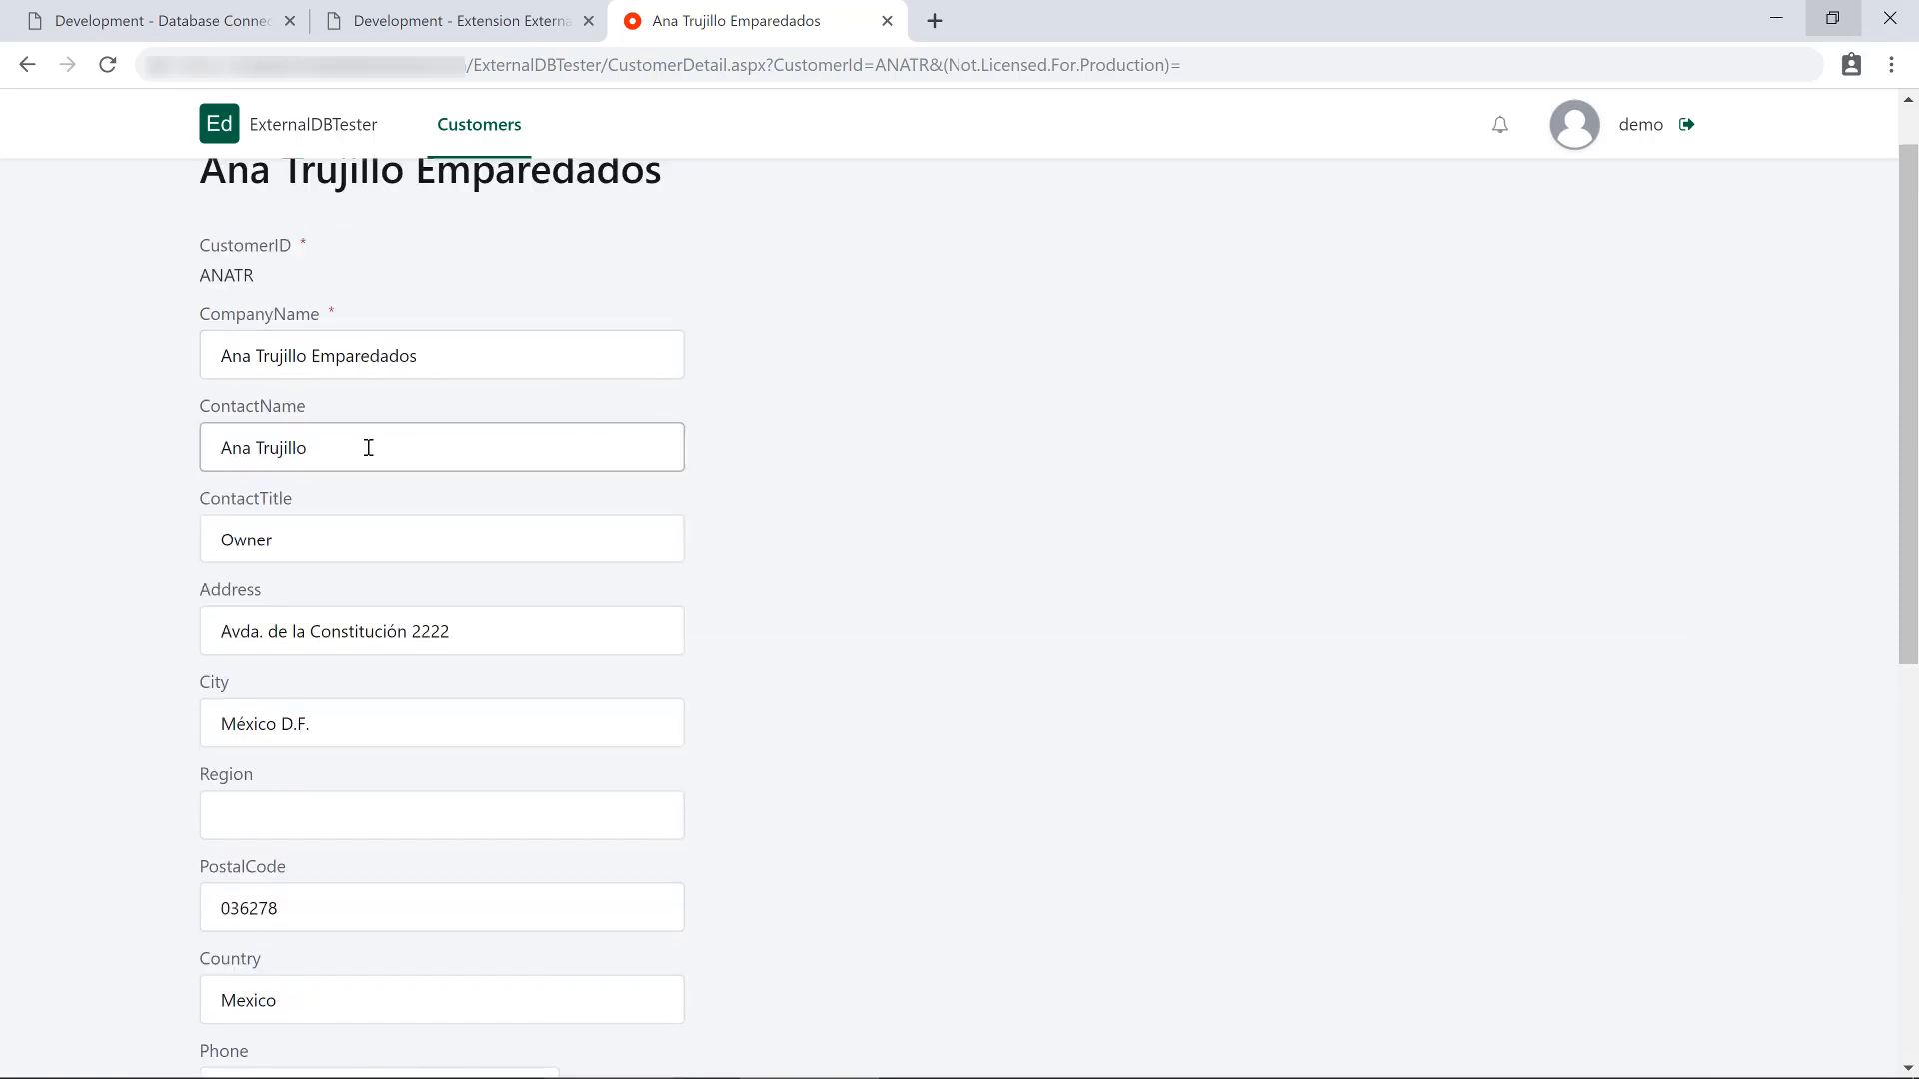
Prefix the contact name with "Mrs.", append "B" to the address, save the customer and reopen its record
left_click(218, 452)
type("Mr")
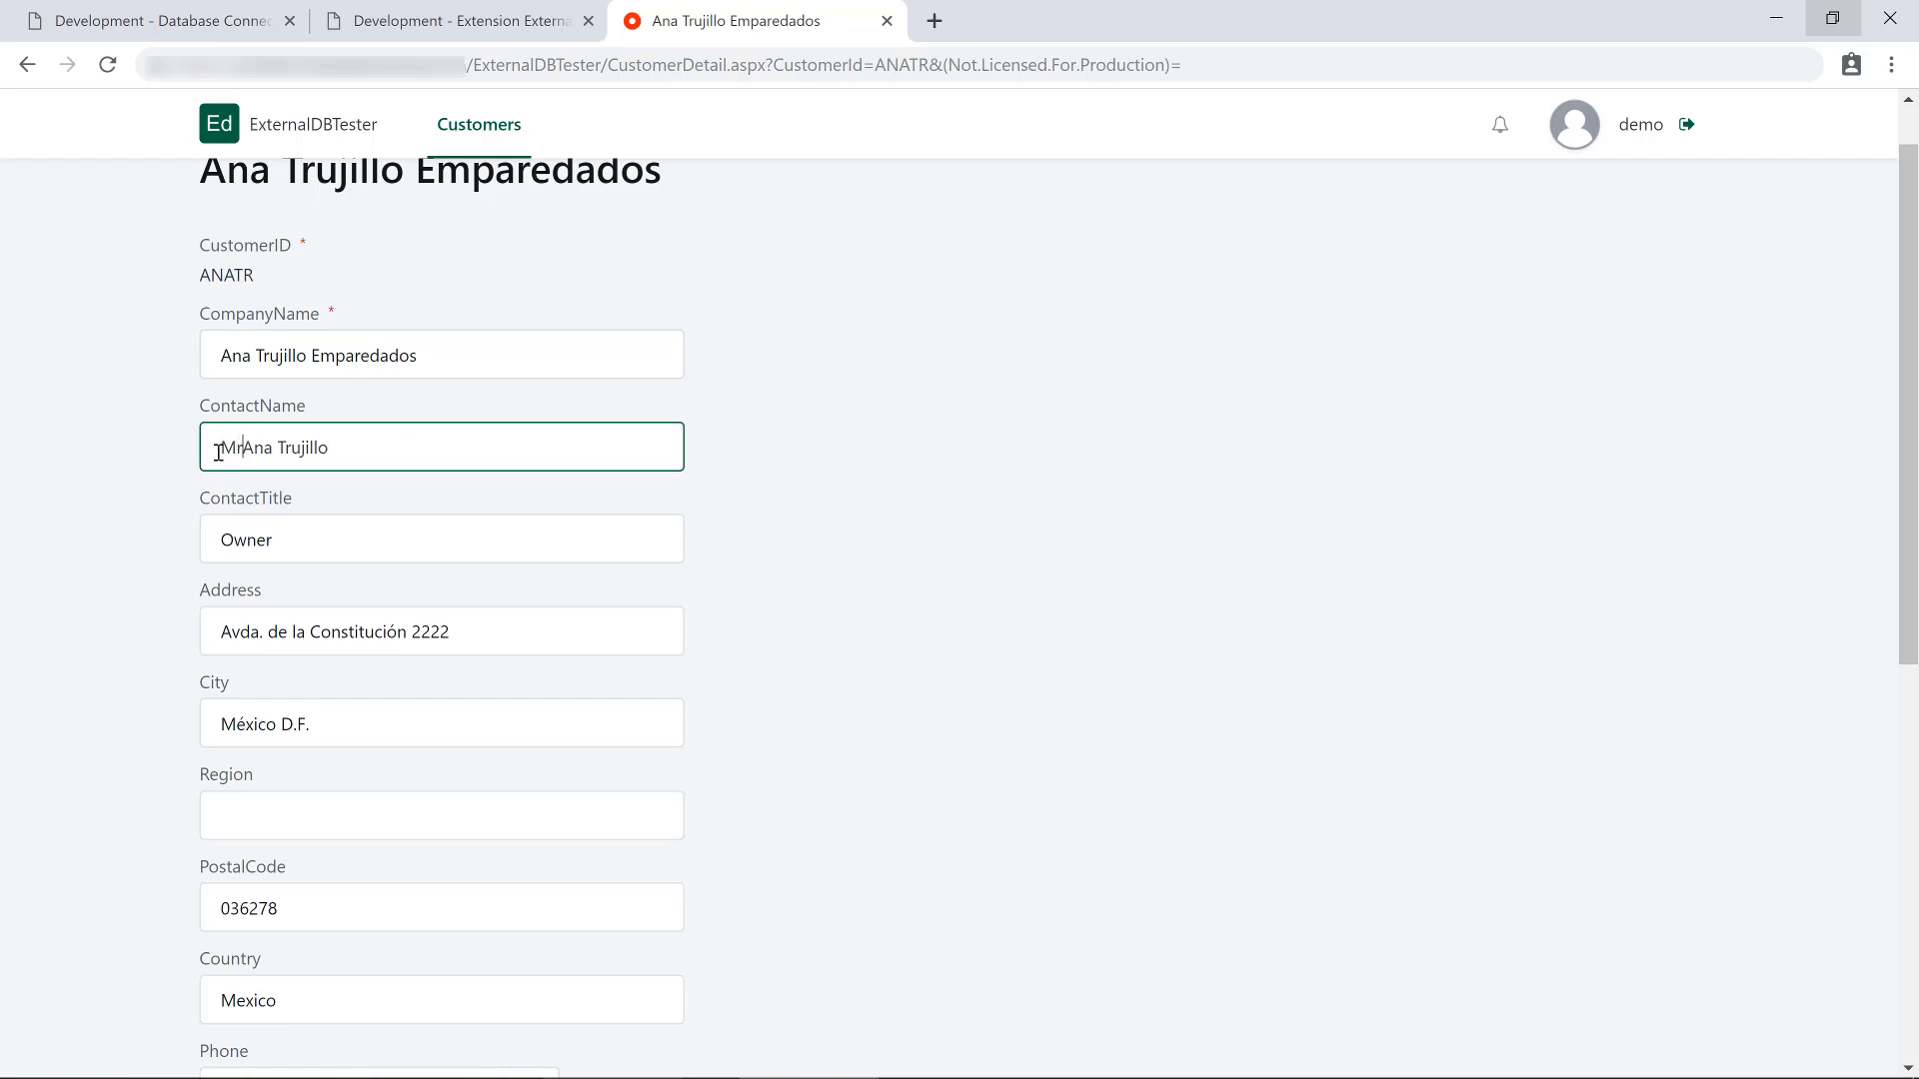
type("s.")
left_click(463, 633)
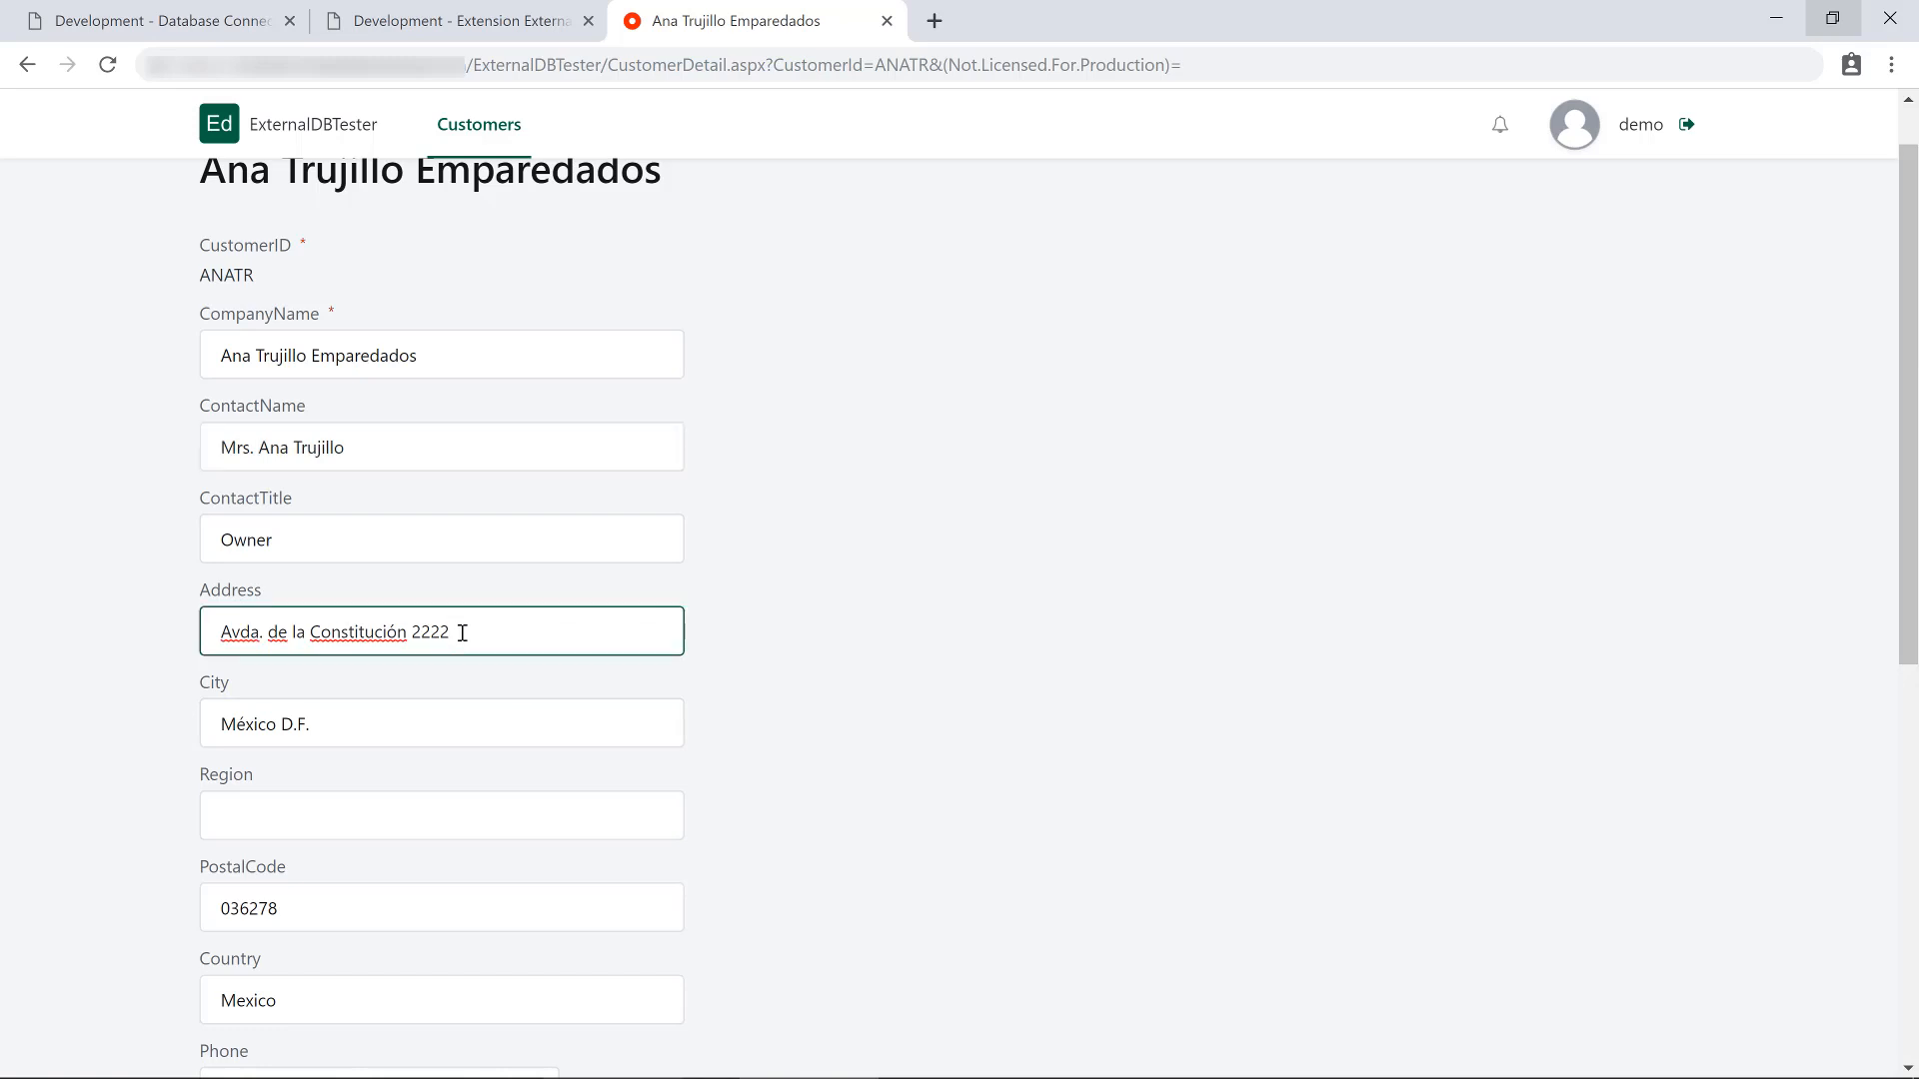
scroll(600, 590, "down", 3)
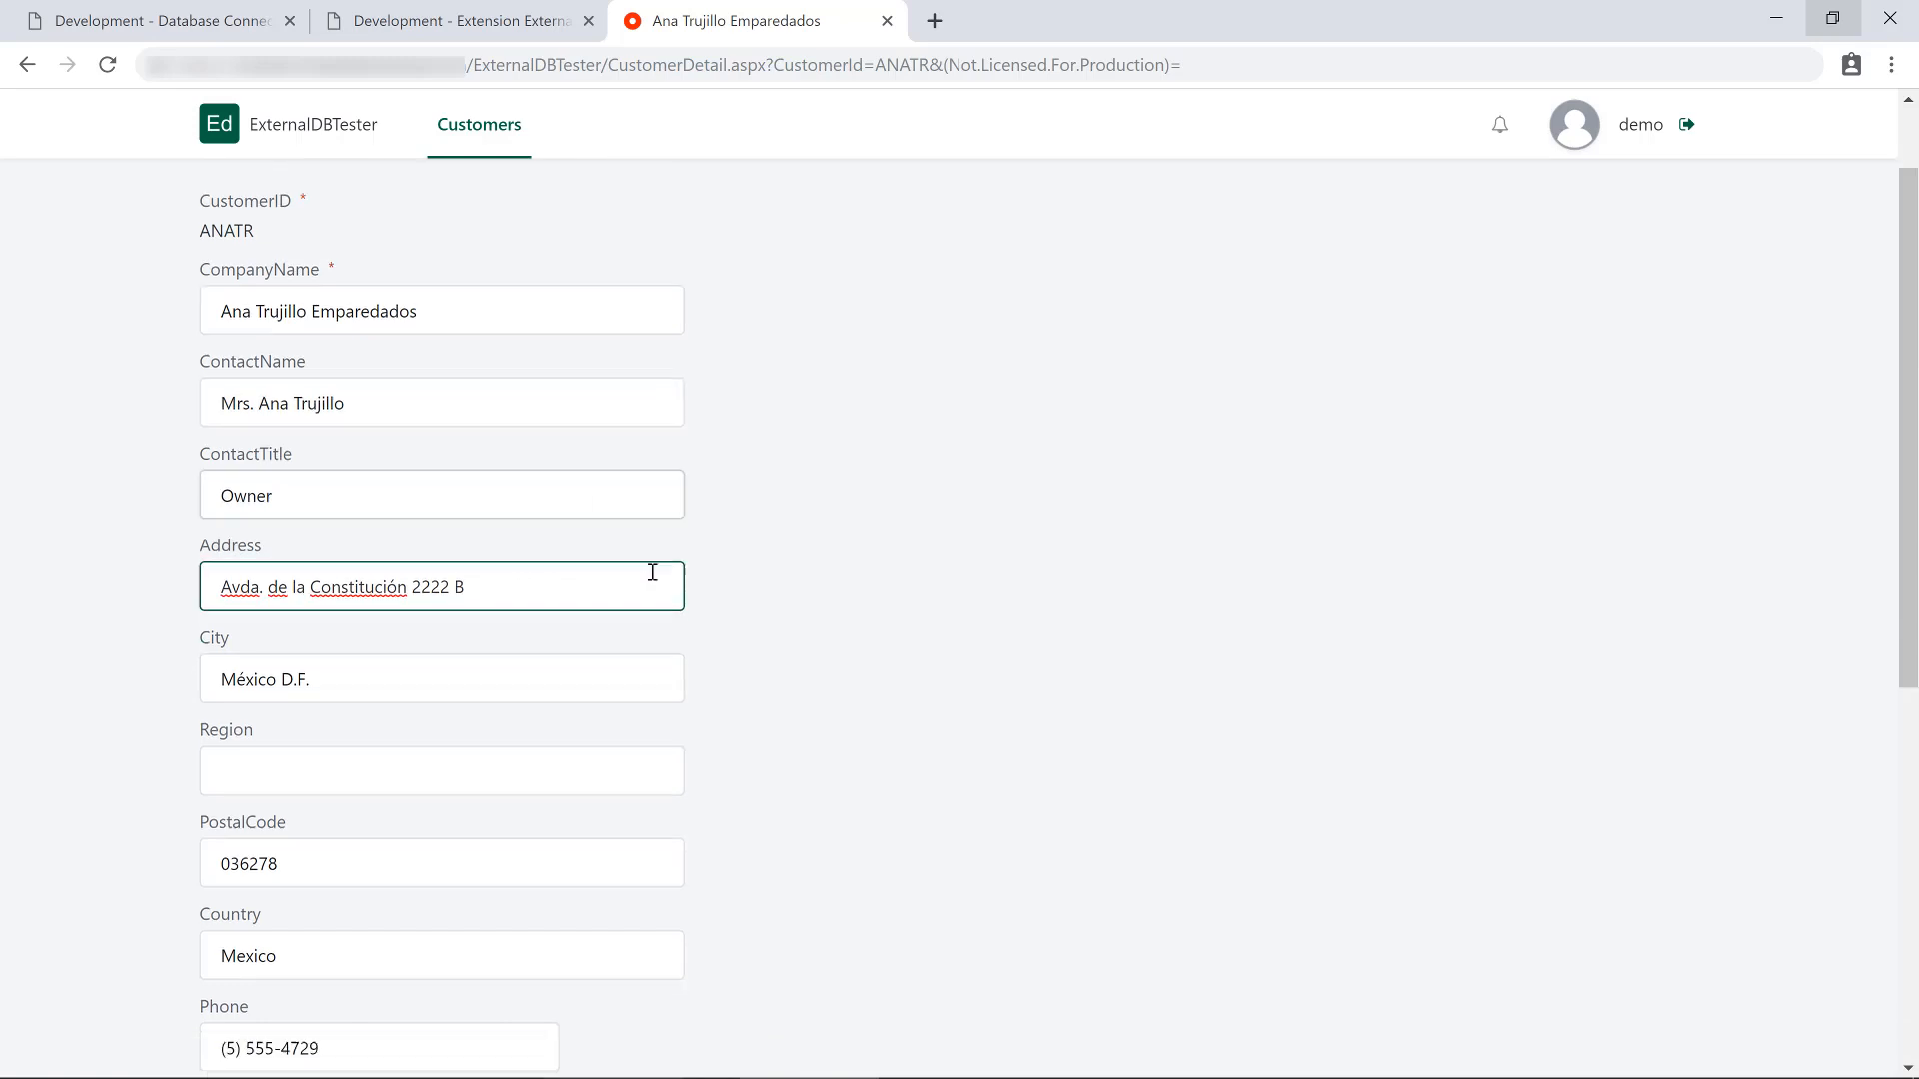
left_click(487, 998)
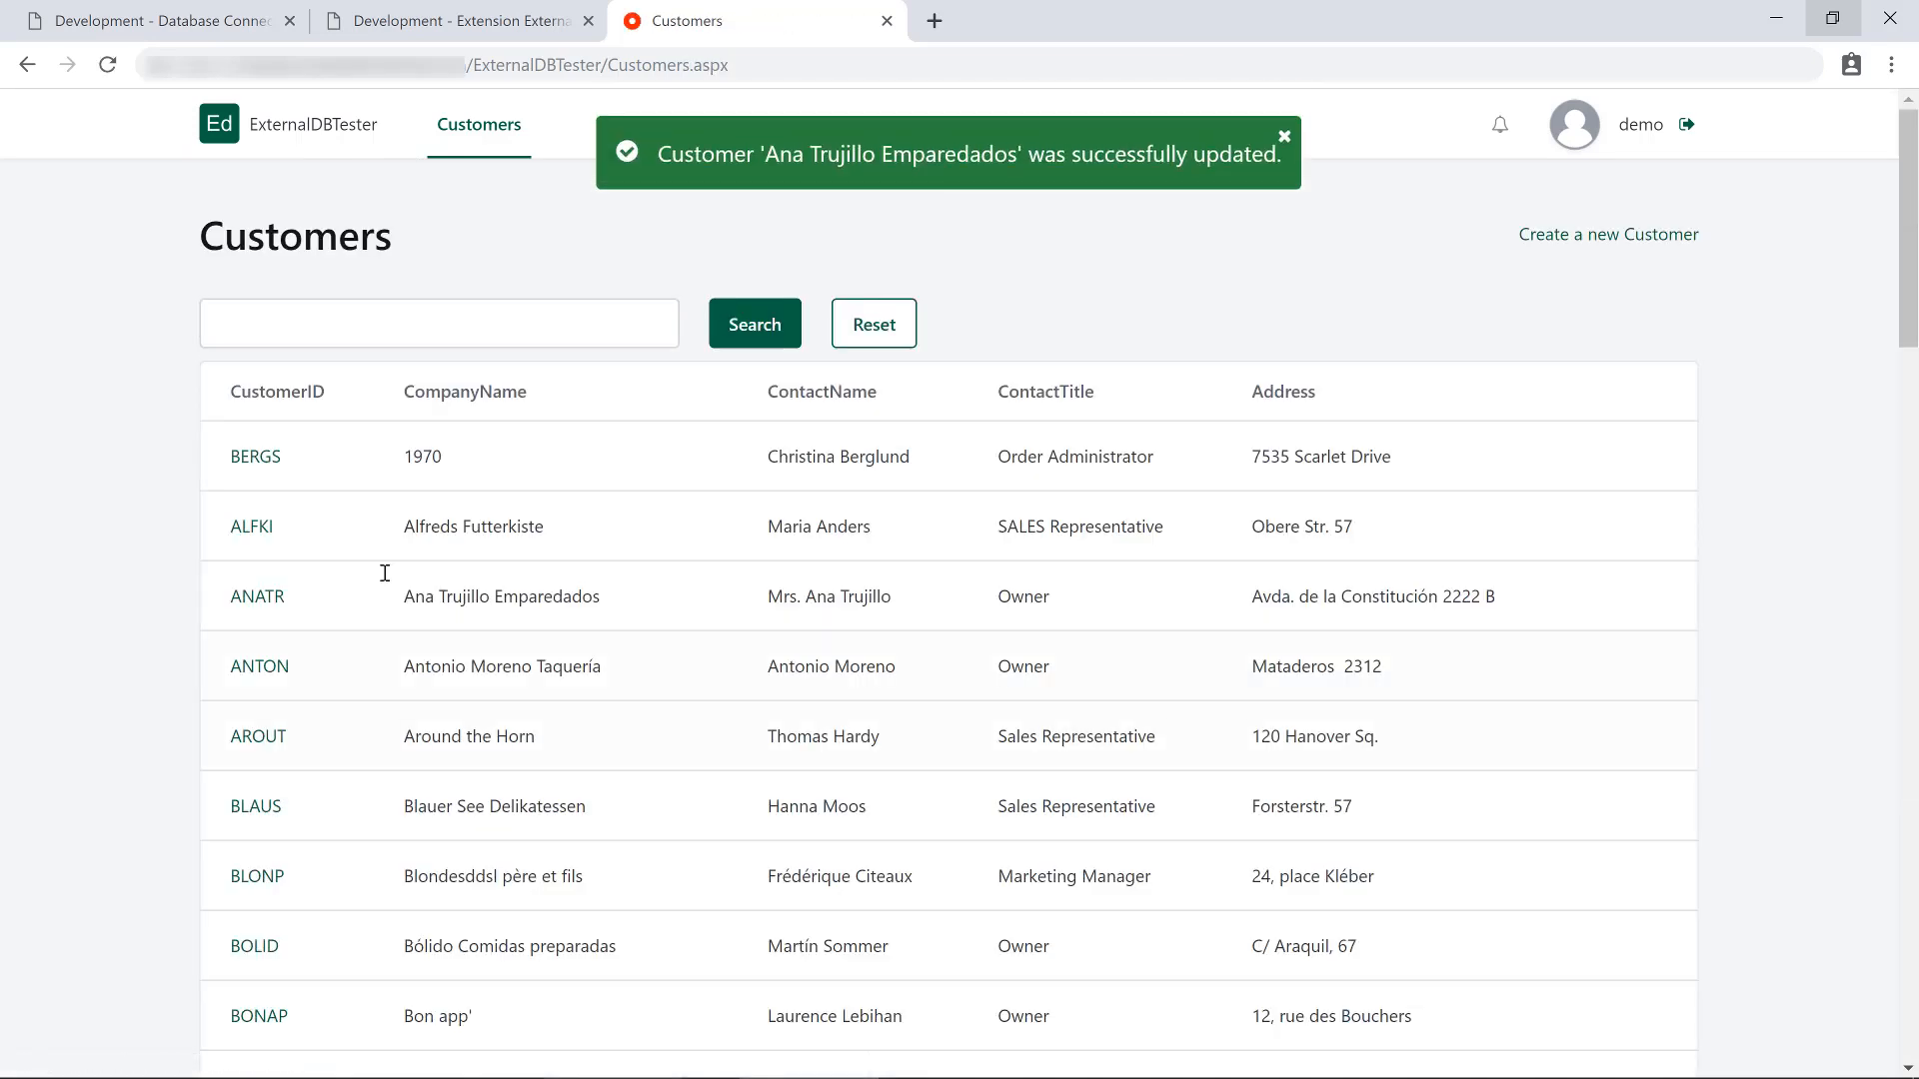
left_click(260, 598)
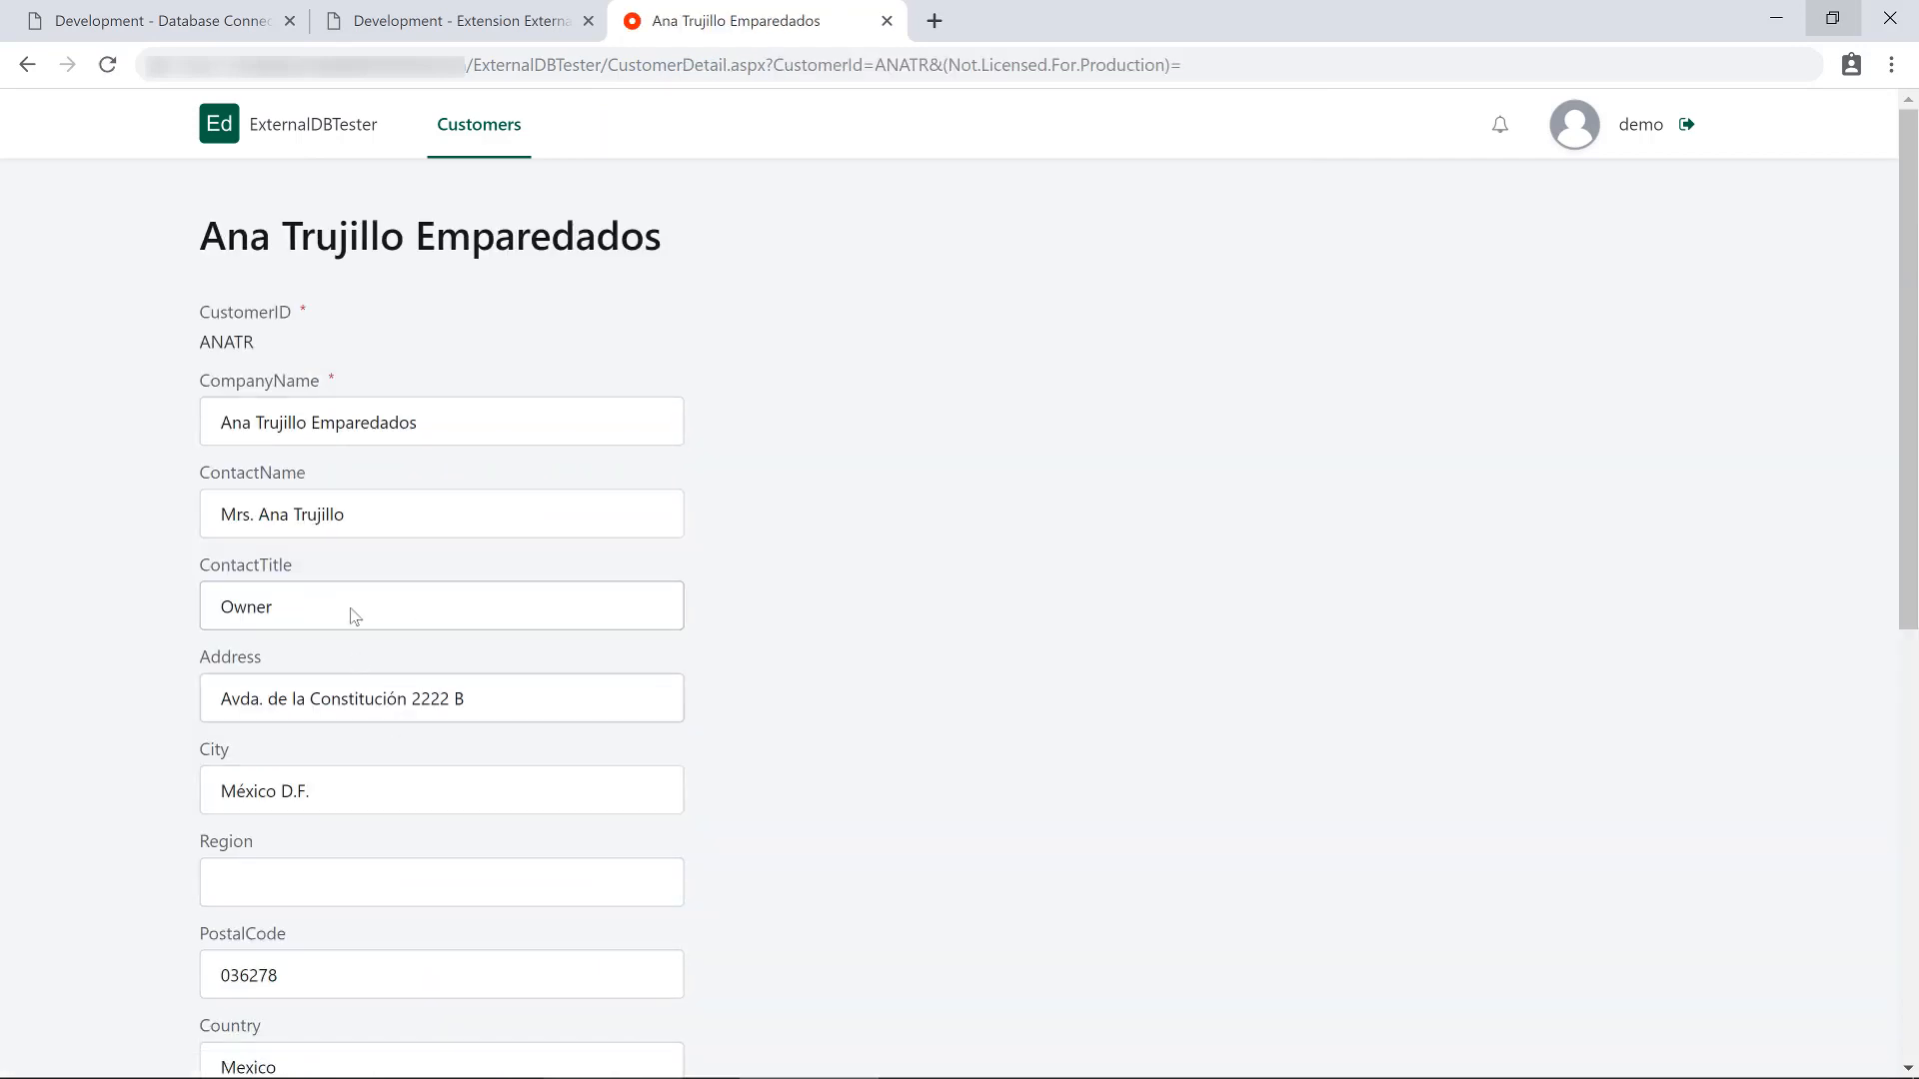